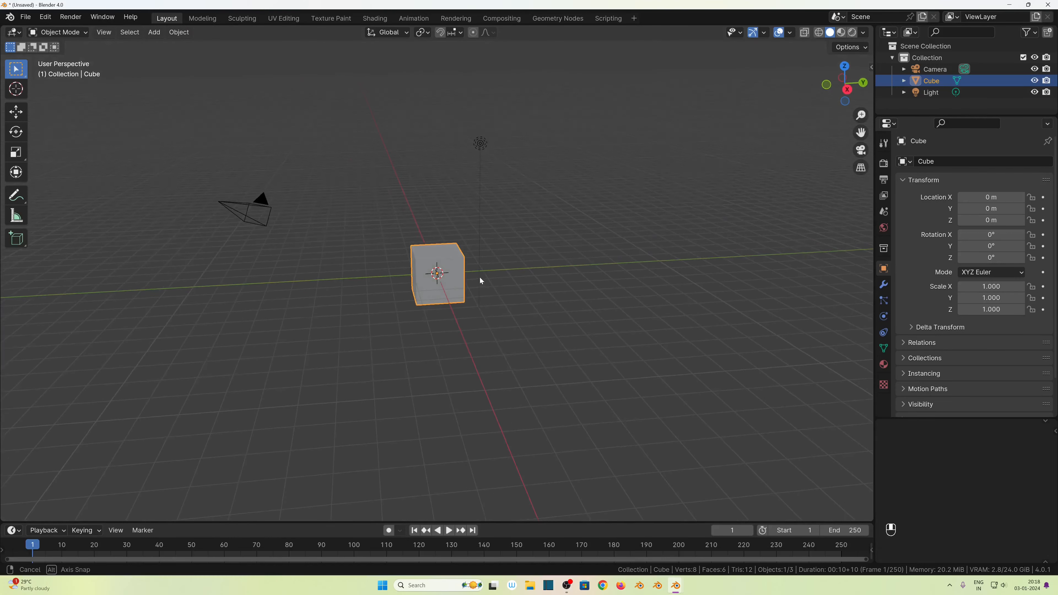
Step: Delete the default camera and light from the scene
left_click_drag(191, 84, 555, 219)
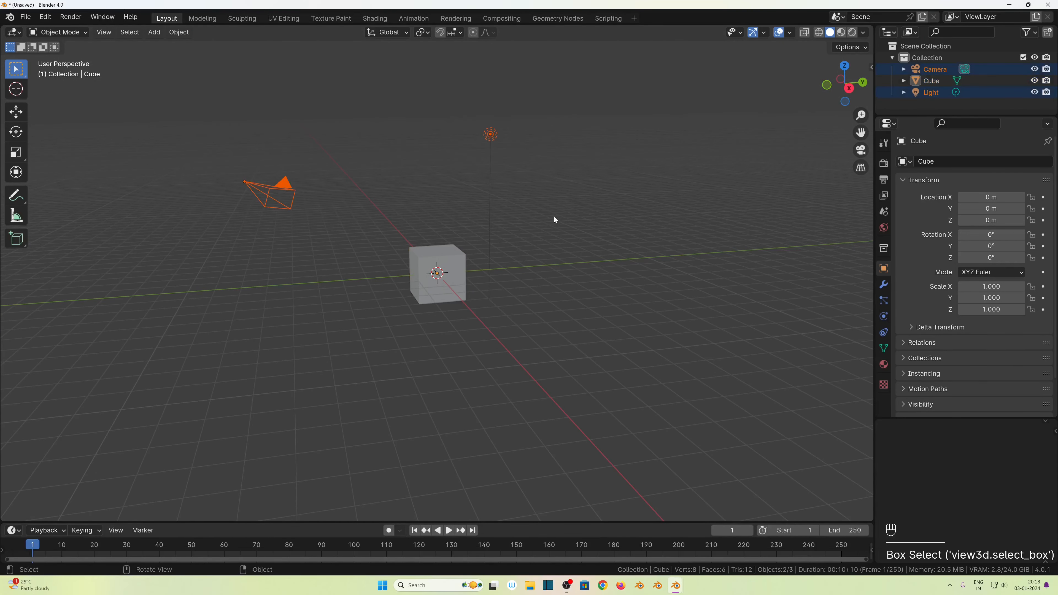
key("Delete")
Step: Move the cube straight up along the Z axis by about 5.75 m
left_click(432, 262)
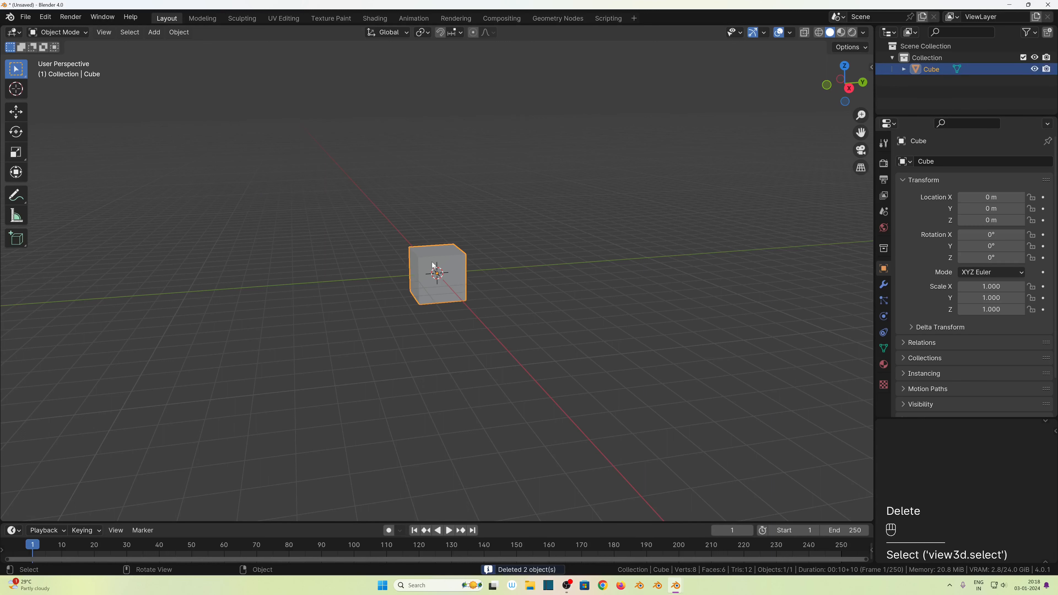
scroll(432, 292, "up", 2)
middle_click_drag(433, 291, 471, 317)
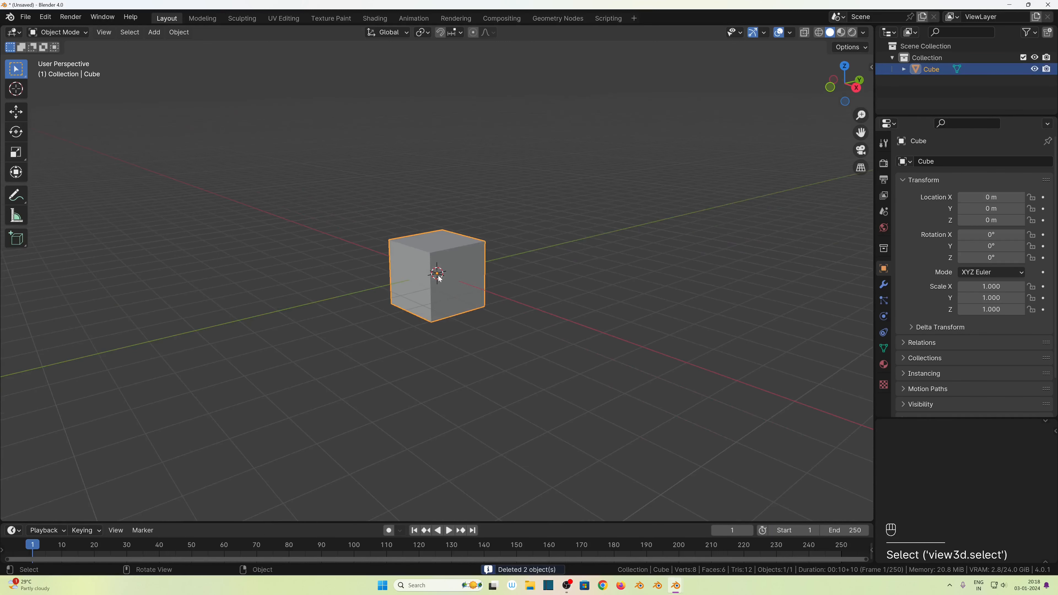
key("g")
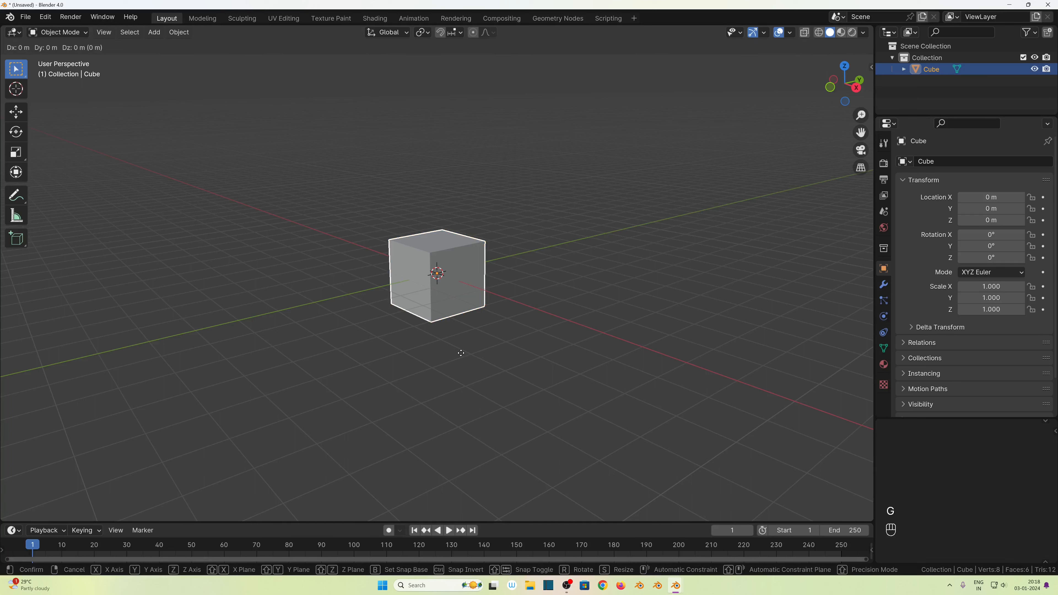
key("z")
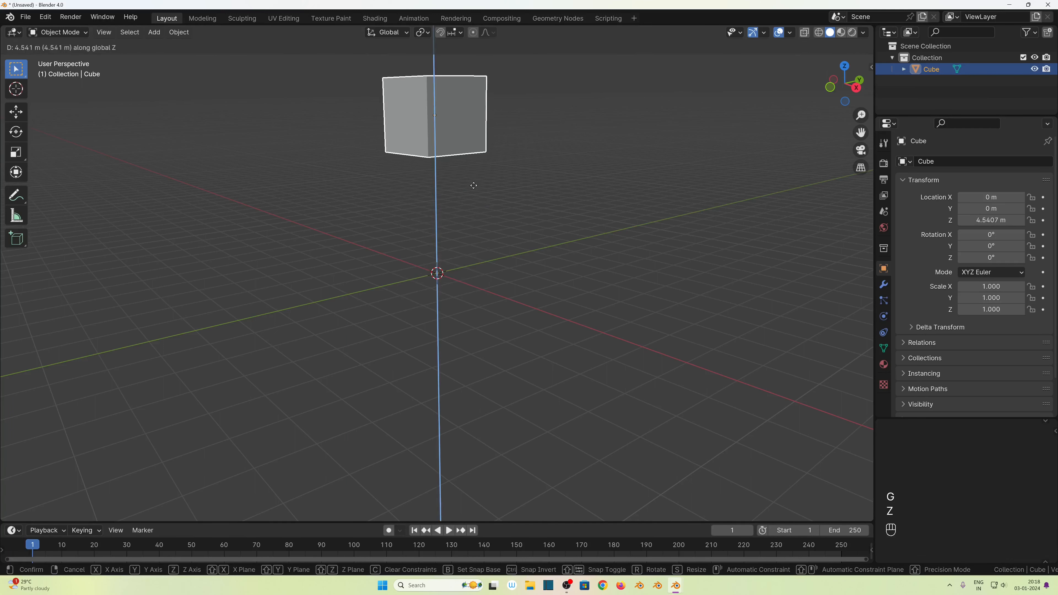
left_click(475, 148)
middle_click_drag(496, 271, 489, 288)
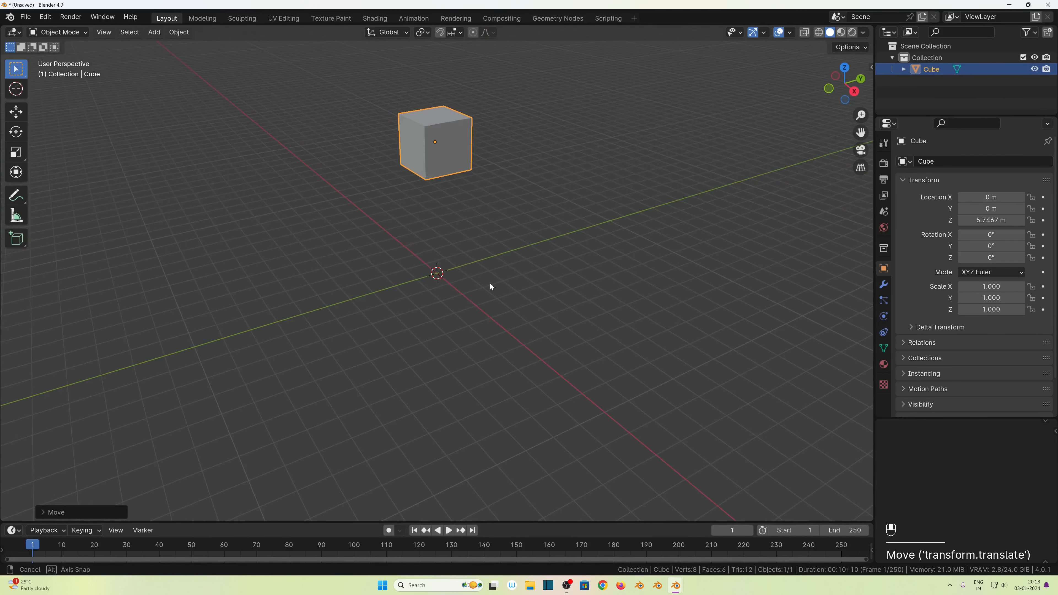
Step: Add rigid body physics to the raised cube, keeping the Active type
left_click(467, 145)
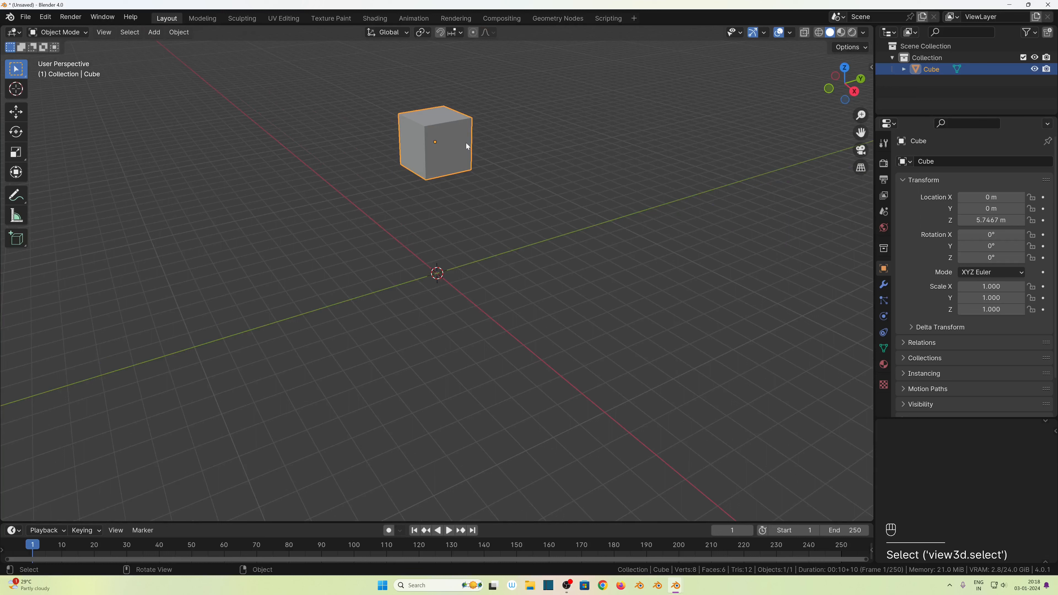
left_click(884, 319)
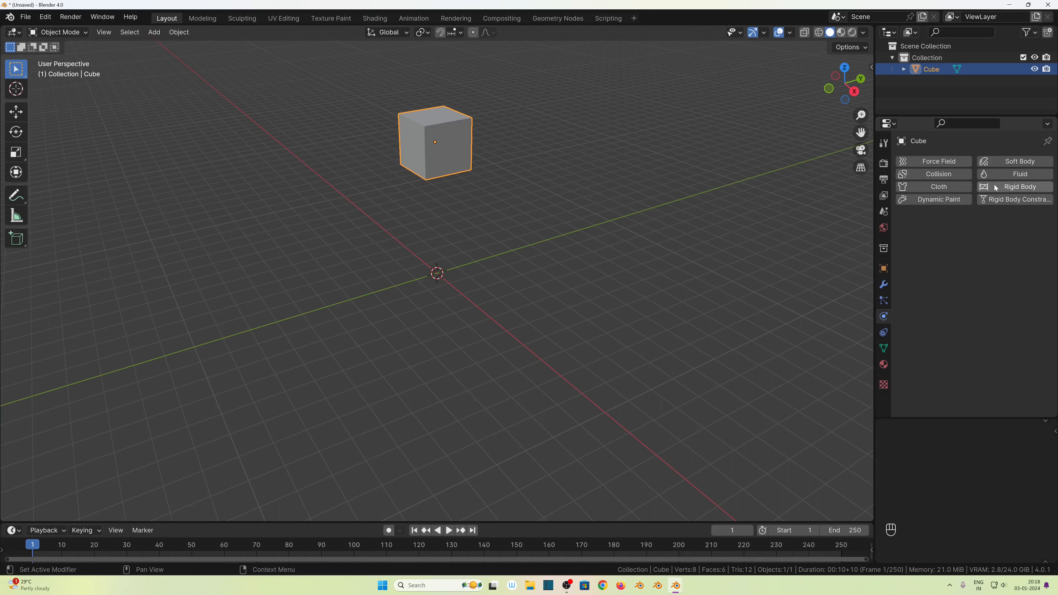
left_click(1026, 187)
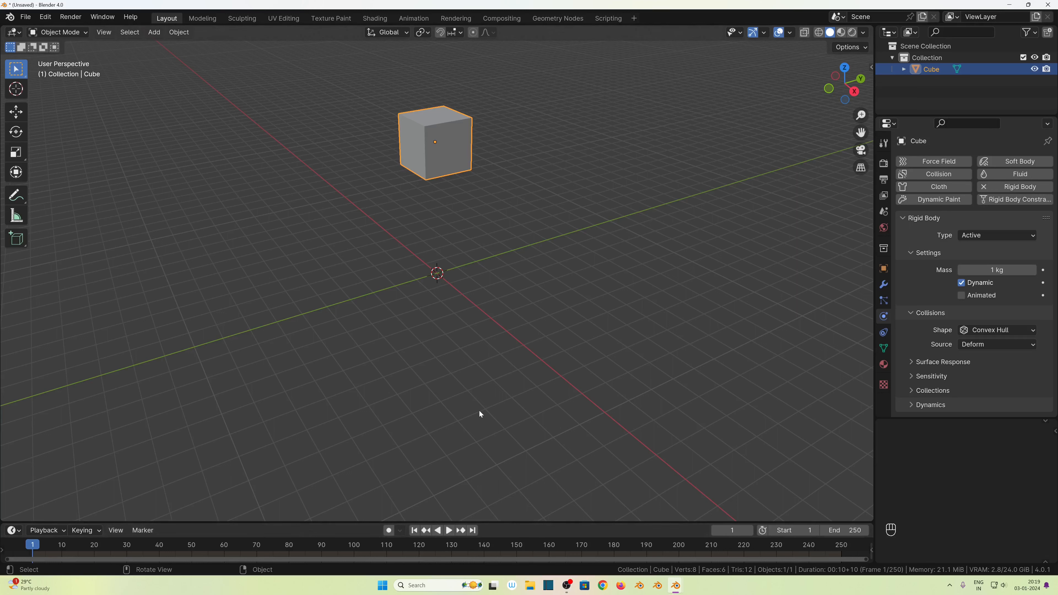
Step: Play the simulation to watch the cube fall, stop it and return to the first frame
key("space")
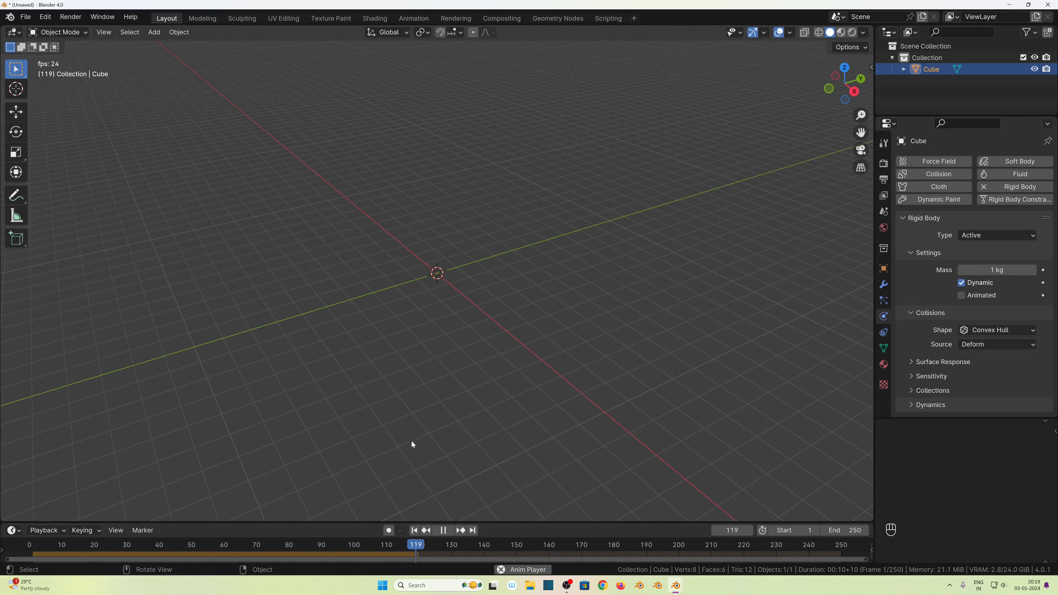
key("space")
left_click(415, 531)
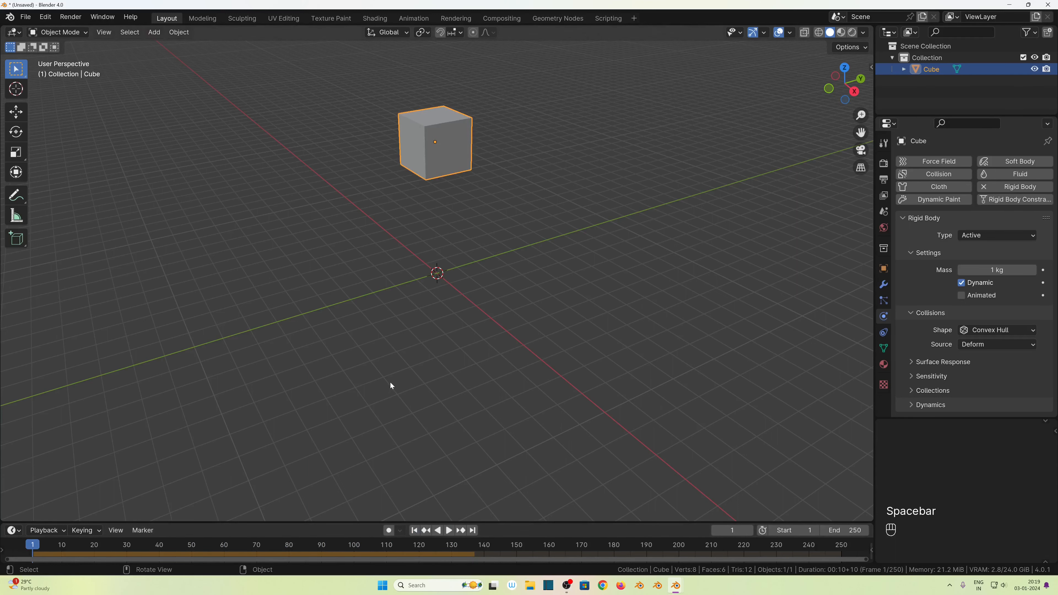
Step: Add a mesh plane at the origin beneath the cube and scale it up by about 19.2 as a floor
middle_click_drag(477, 141, 426, 495)
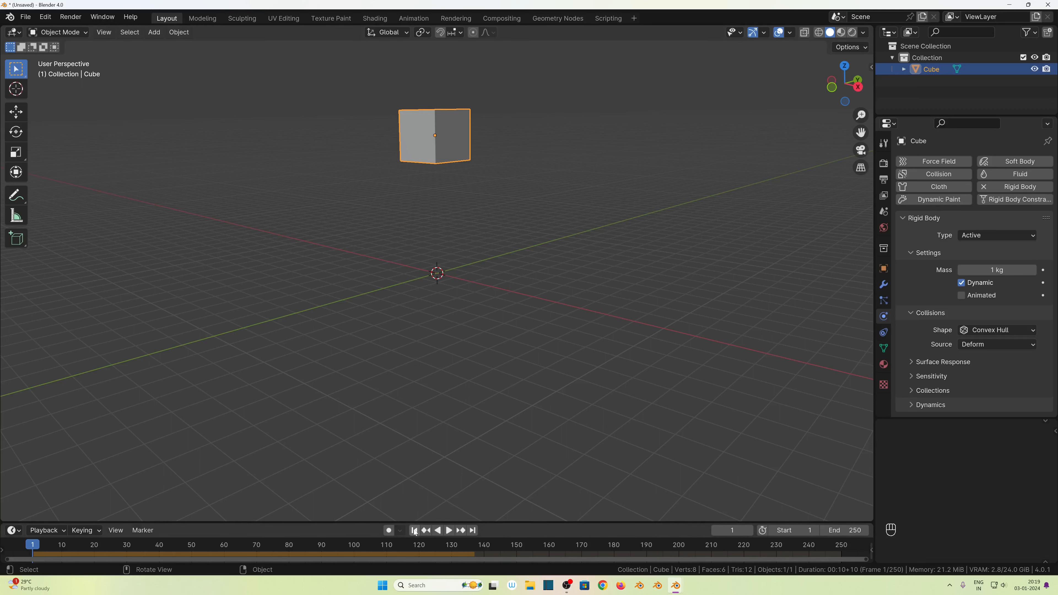
middle_click_drag(573, 212, 564, 292)
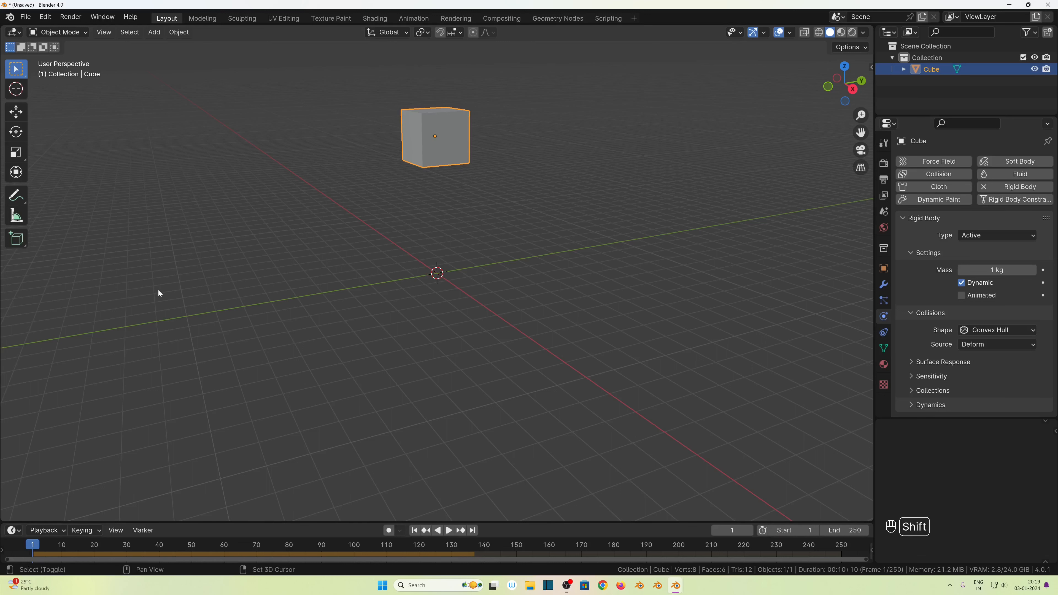
key("shift+a")
mouse_move(156, 305)
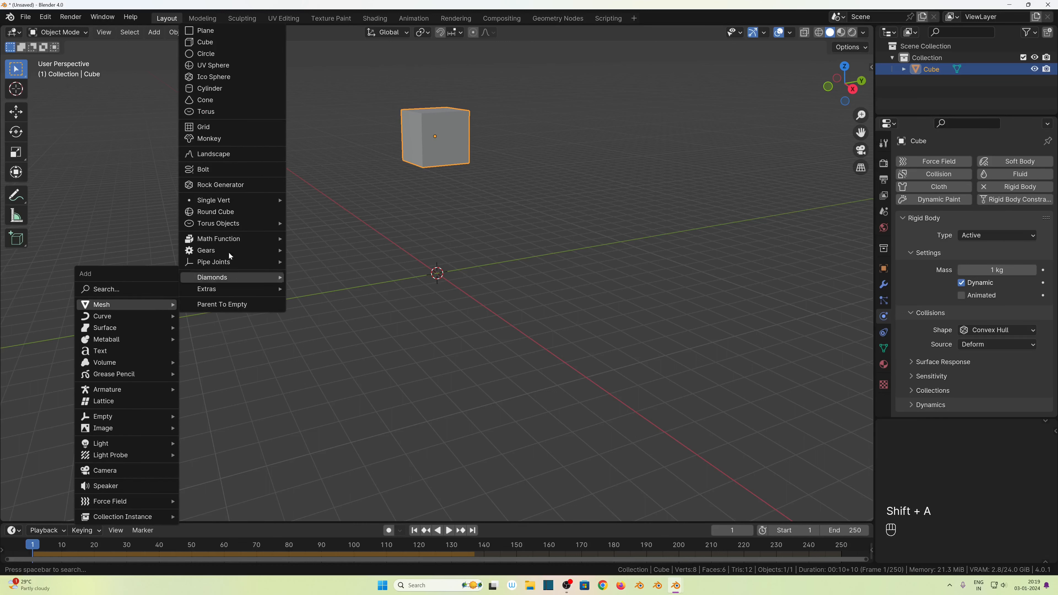
left_click(242, 31)
key("s")
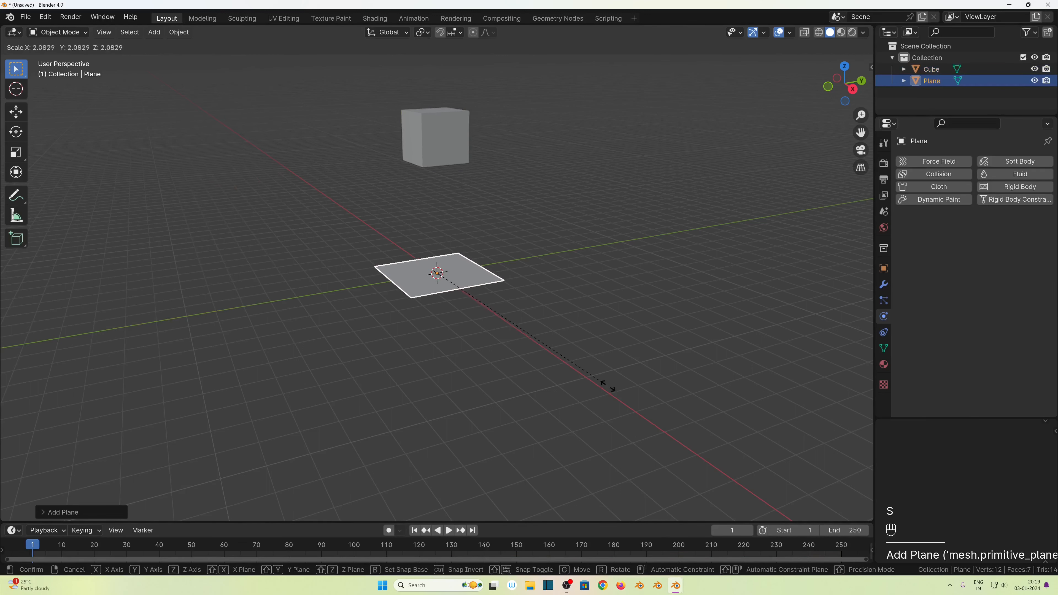
left_click(441, 323)
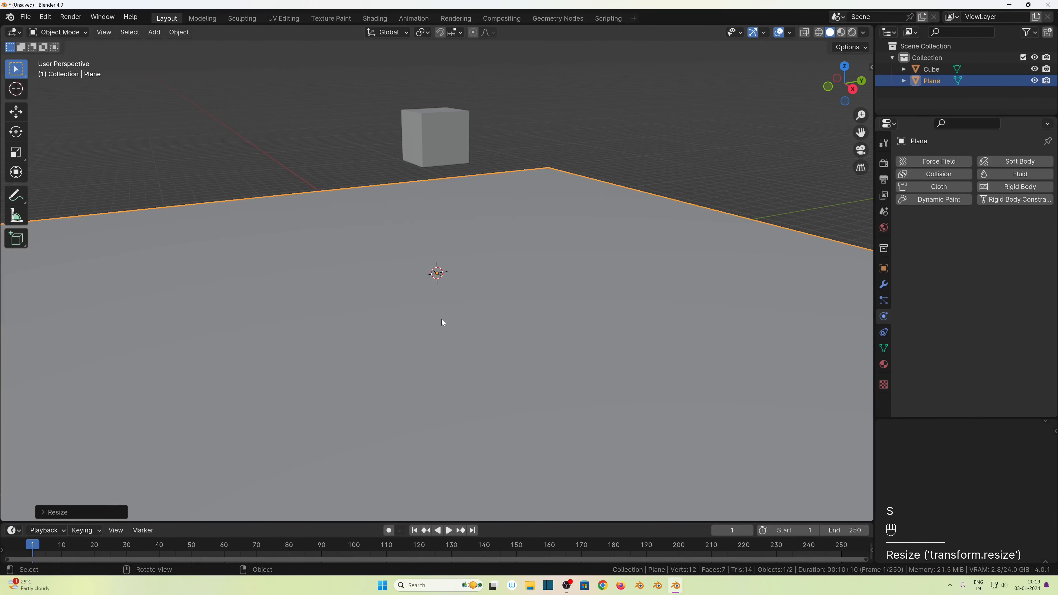
Step: Check the plane's transform values and apply its scale
key("n")
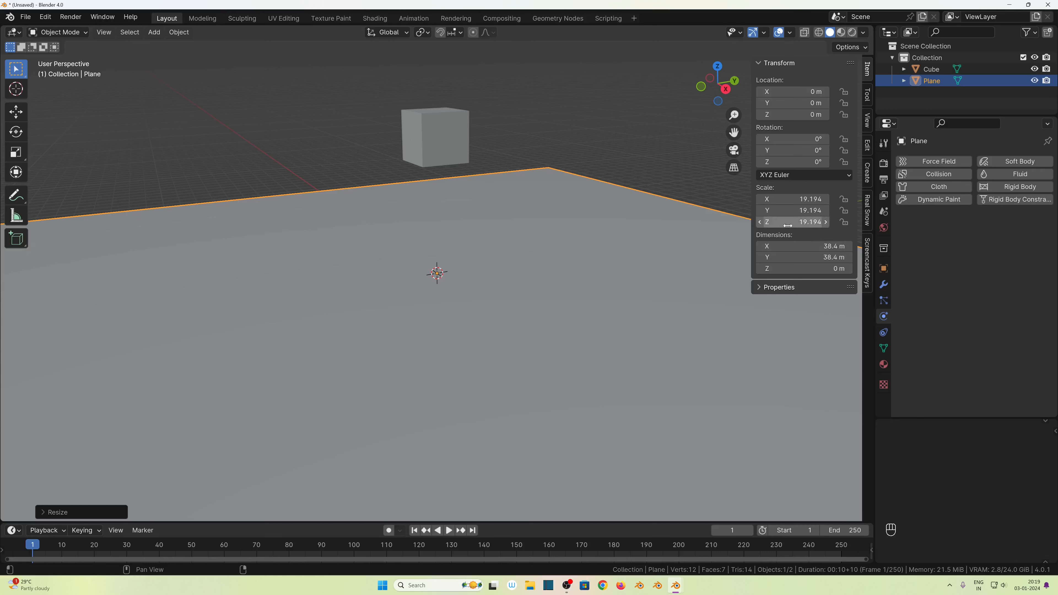
key("ctrl+a")
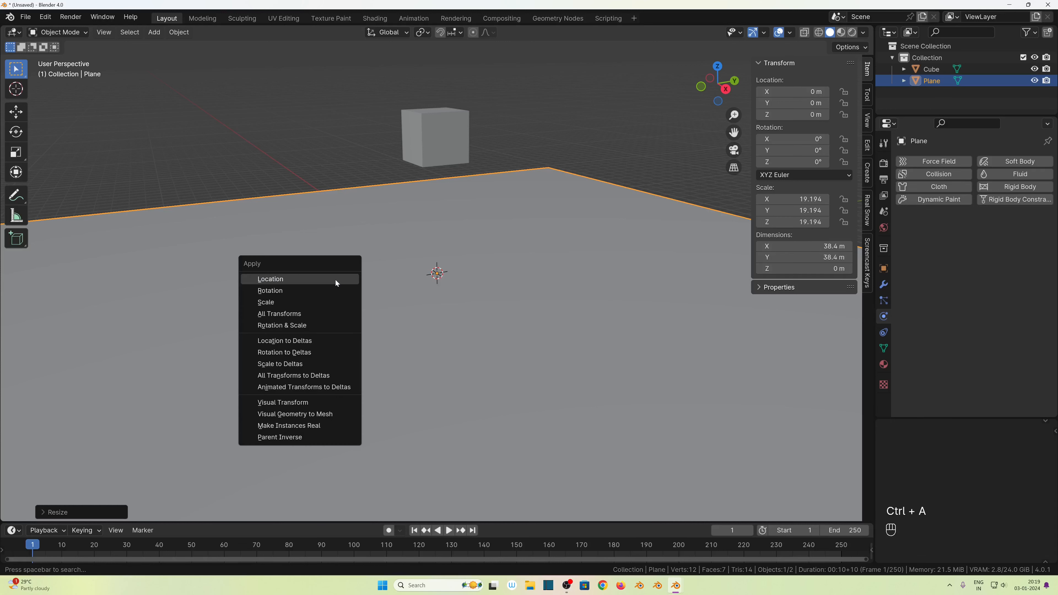
left_click(298, 302)
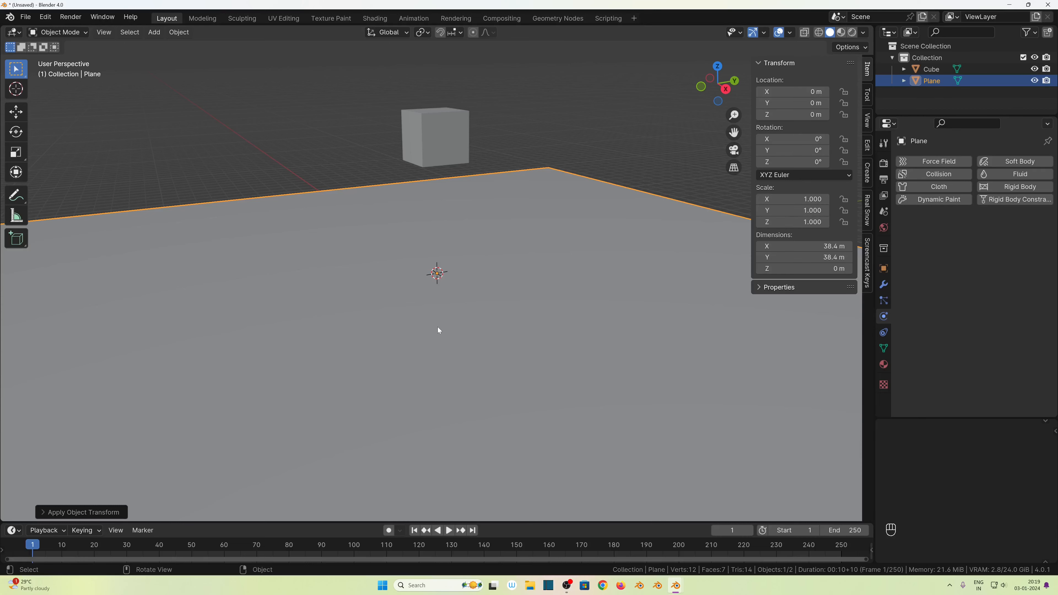
key("n")
Step: Play the simulation to test the cube against the plane without physics, and return to frame 1
middle_click_drag(468, 331, 497, 336)
key("space")
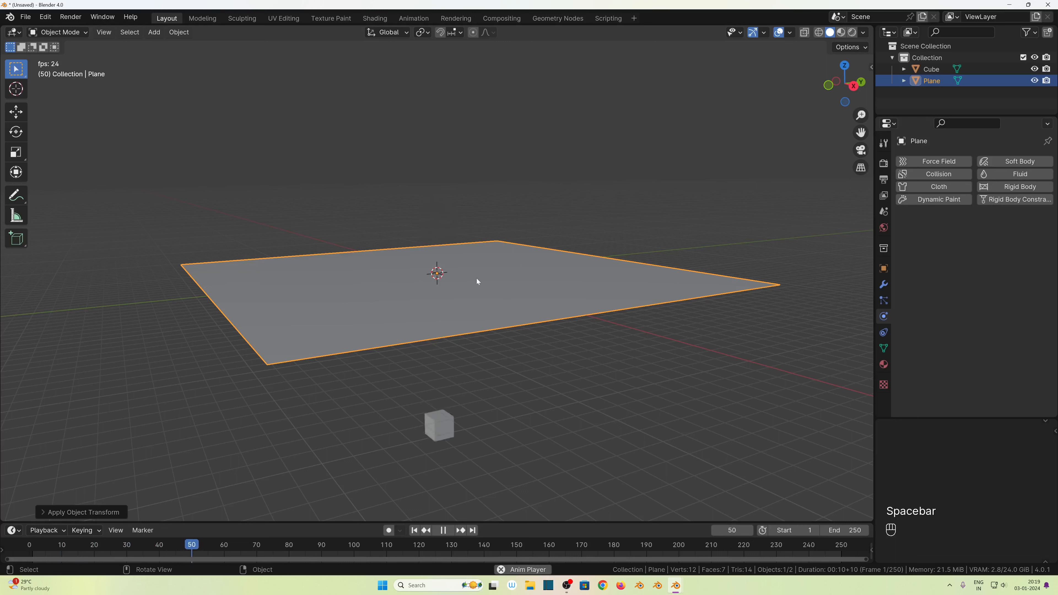
key("space")
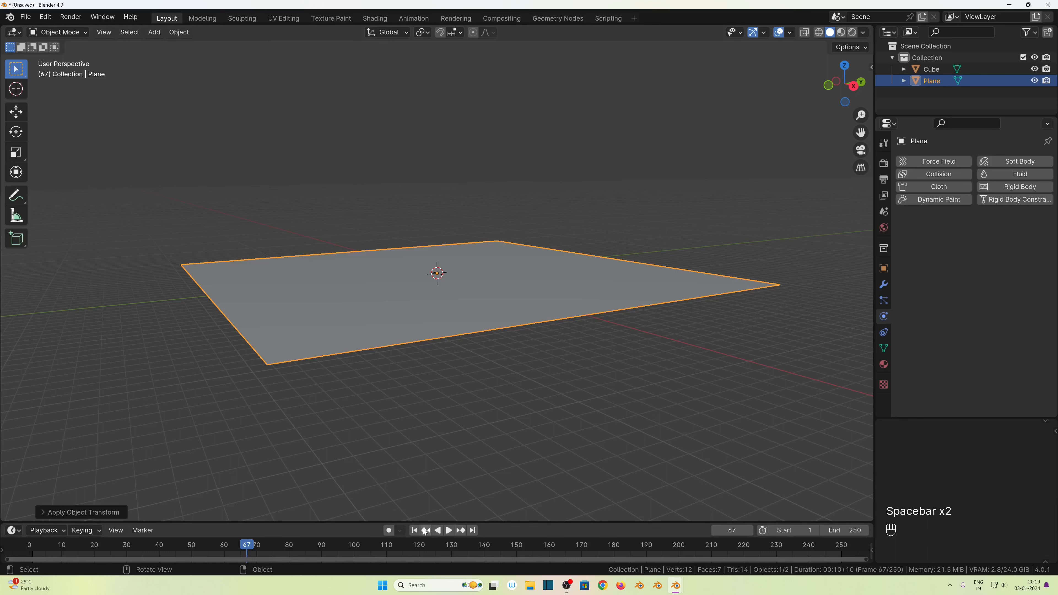
left_click(414, 530)
Step: Add rigid body physics to the plane, test the simulation with both objects active, and return to frame 1
left_click(449, 308)
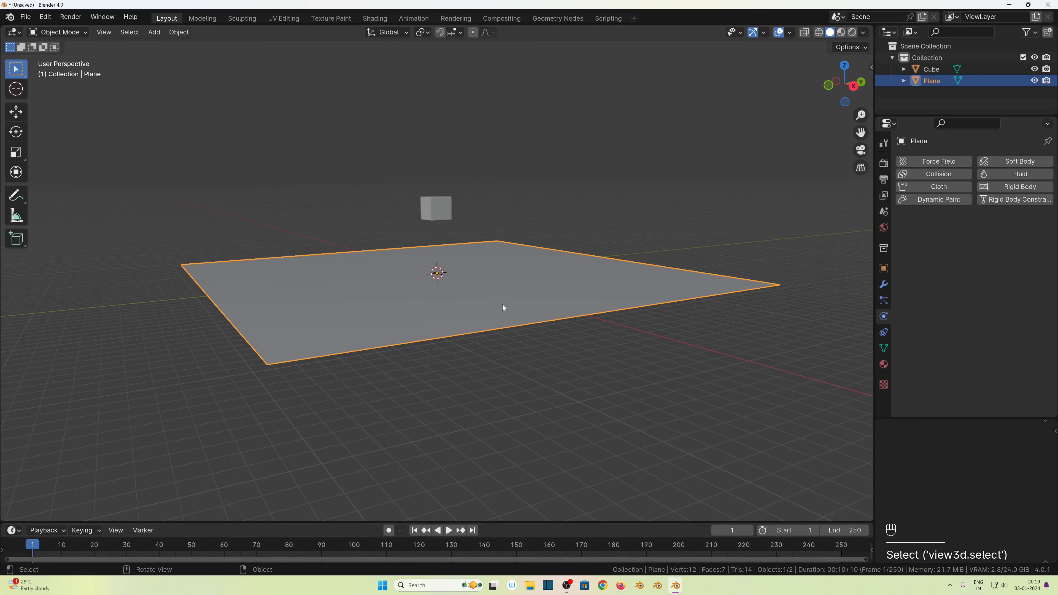
left_click(1004, 188)
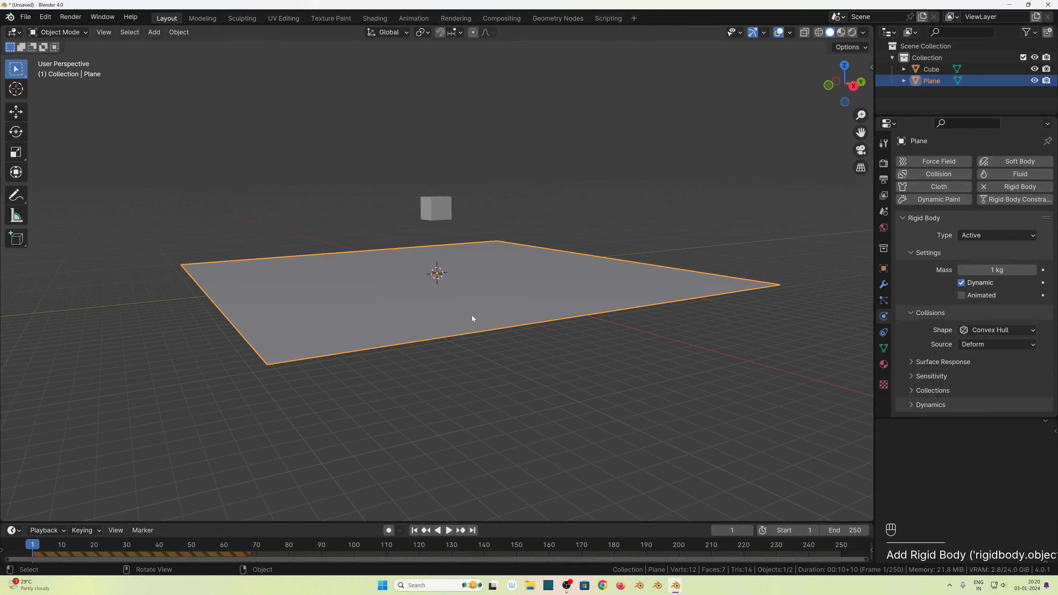
key("space")
key("space")
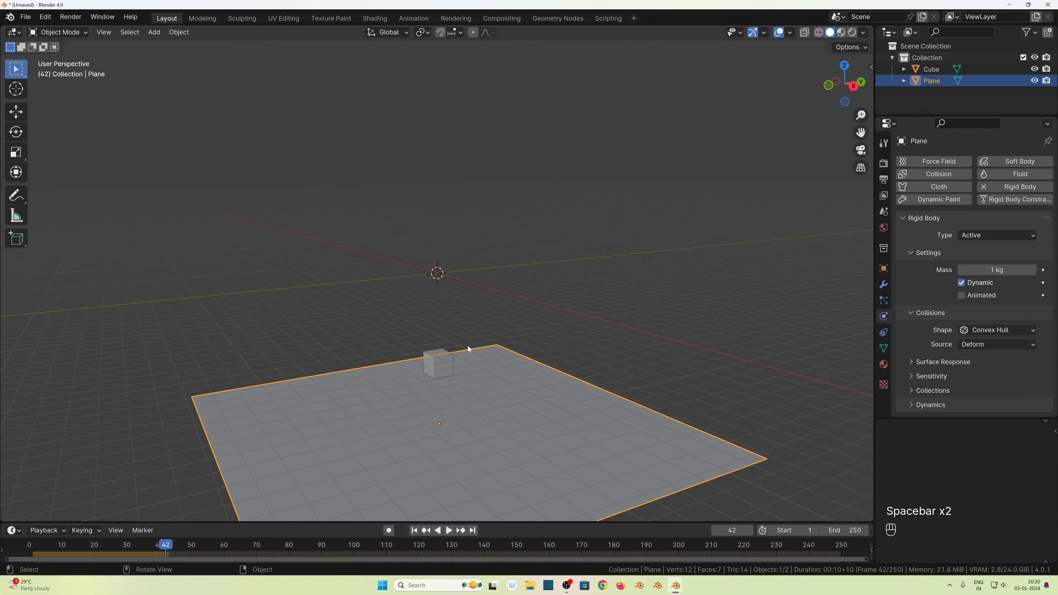
left_click(415, 531)
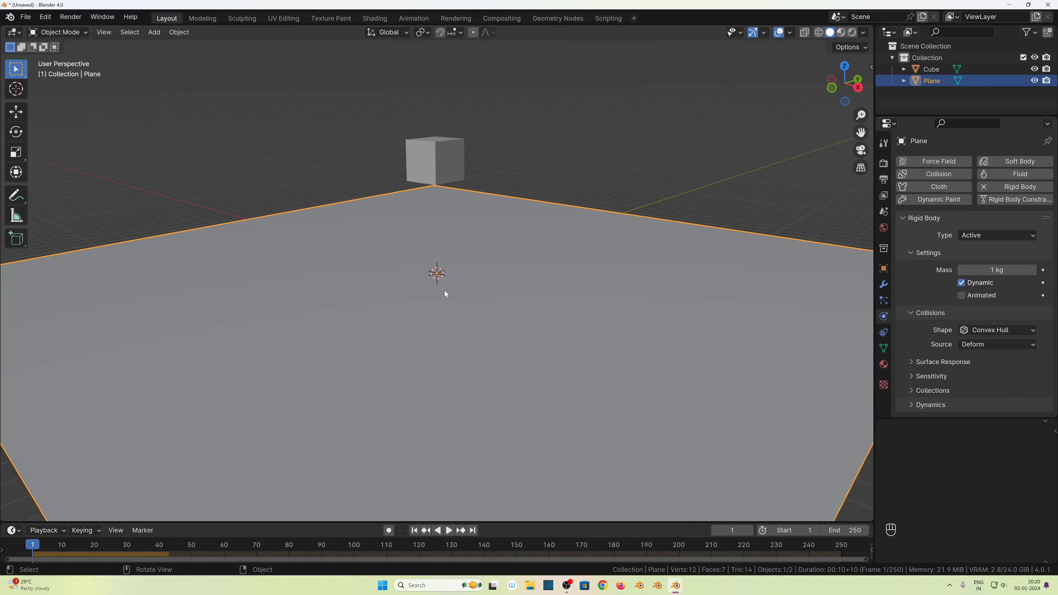
Step: Set the plane's rigid body type to Passive
scroll(444, 290, "down", 2)
scroll(443, 296, "up", 2)
middle_click_drag(446, 298, 530, 323)
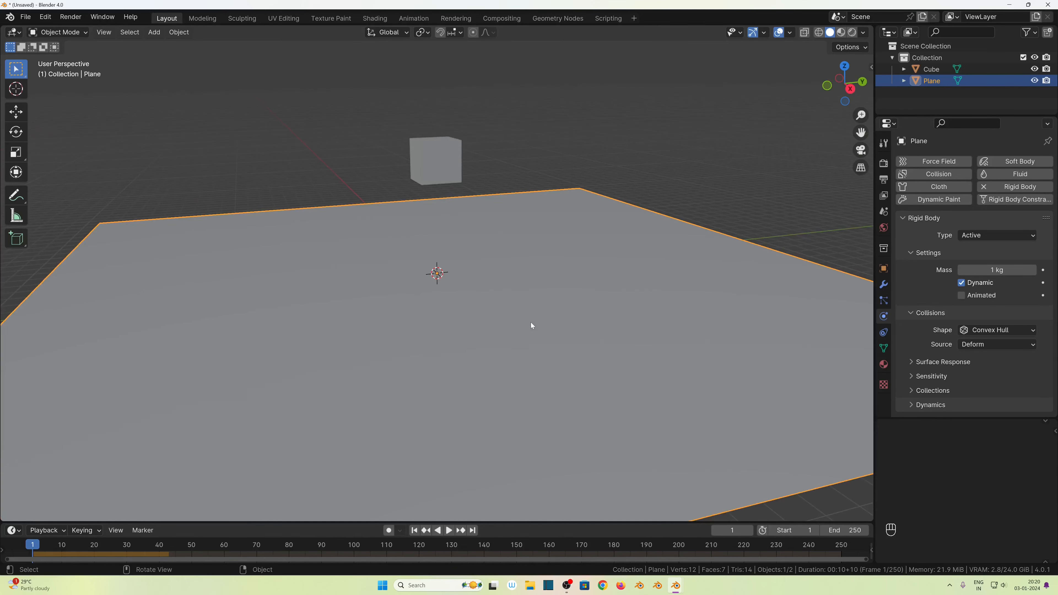
left_click(534, 323)
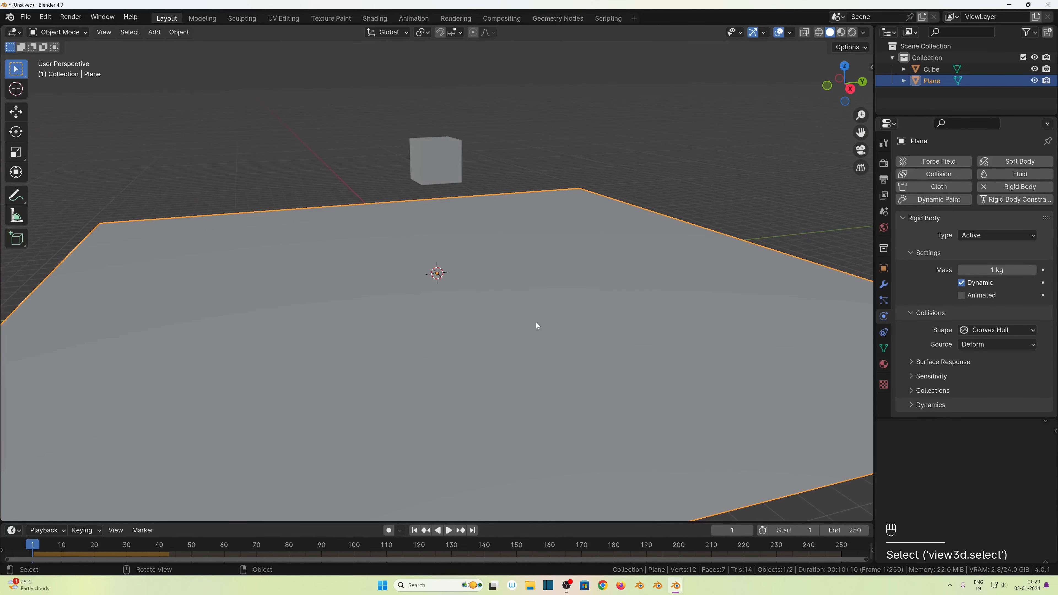
left_click(982, 235)
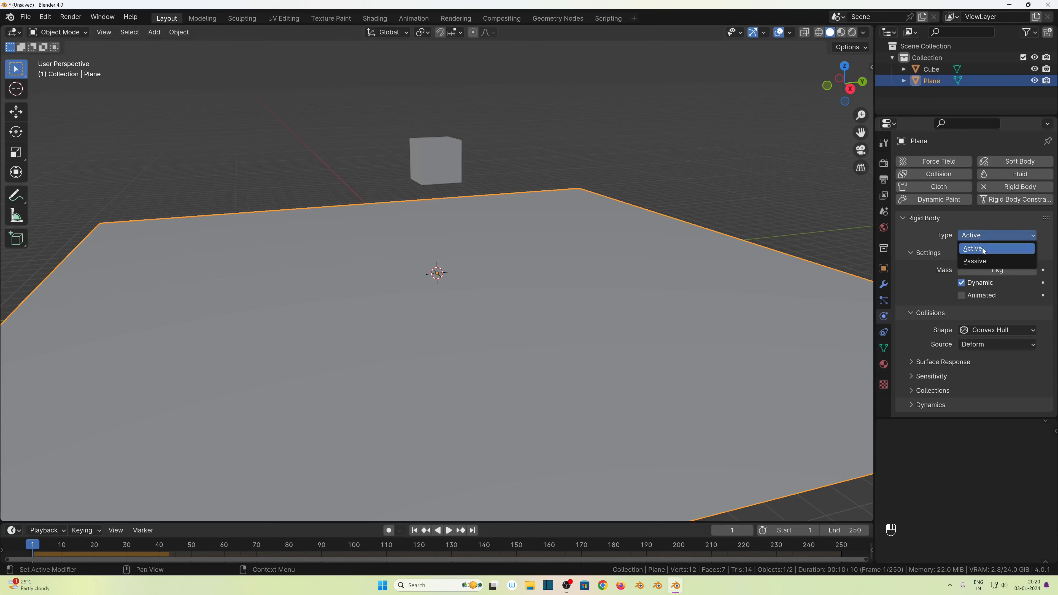
left_click(977, 261)
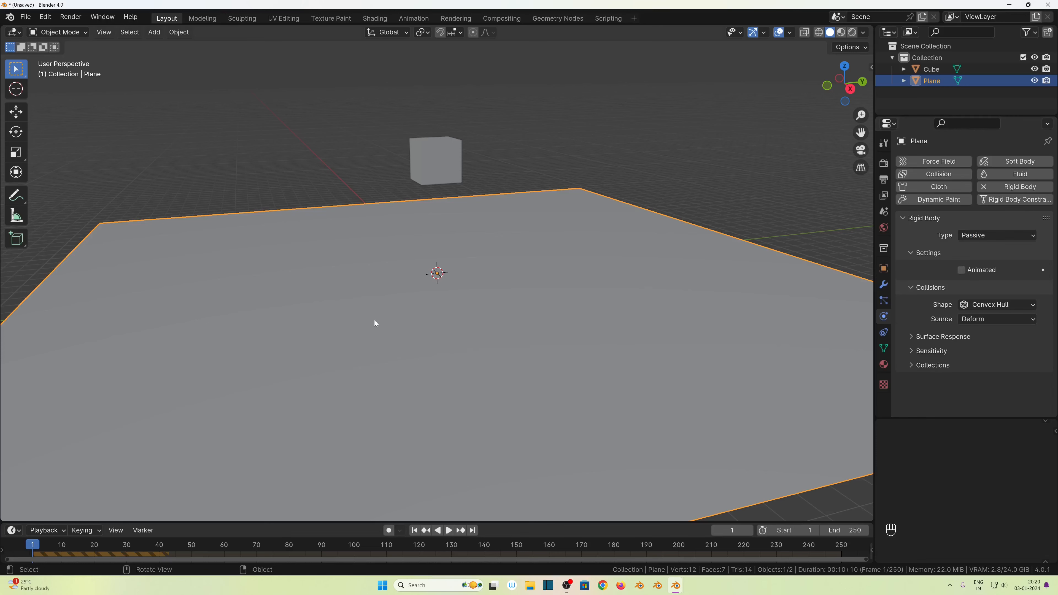
Step: Play the simulation to examine how the cube meets the passive plane, and rewind to the first frame
scroll(375, 323, "down", 5)
key("space")
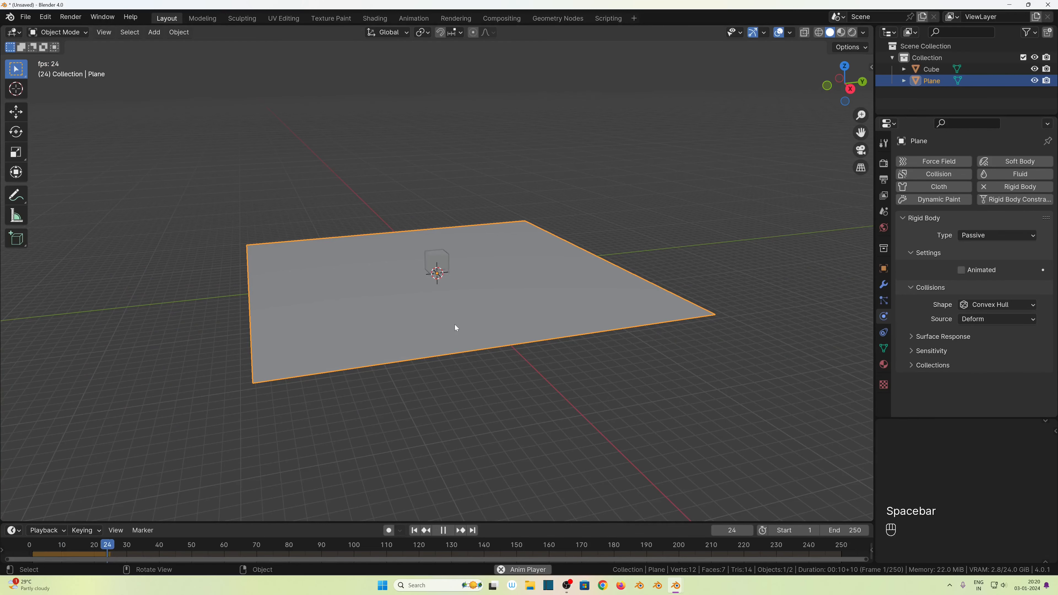
middle_click_drag(451, 337, 521, 339)
scroll(521, 339, "up", 5)
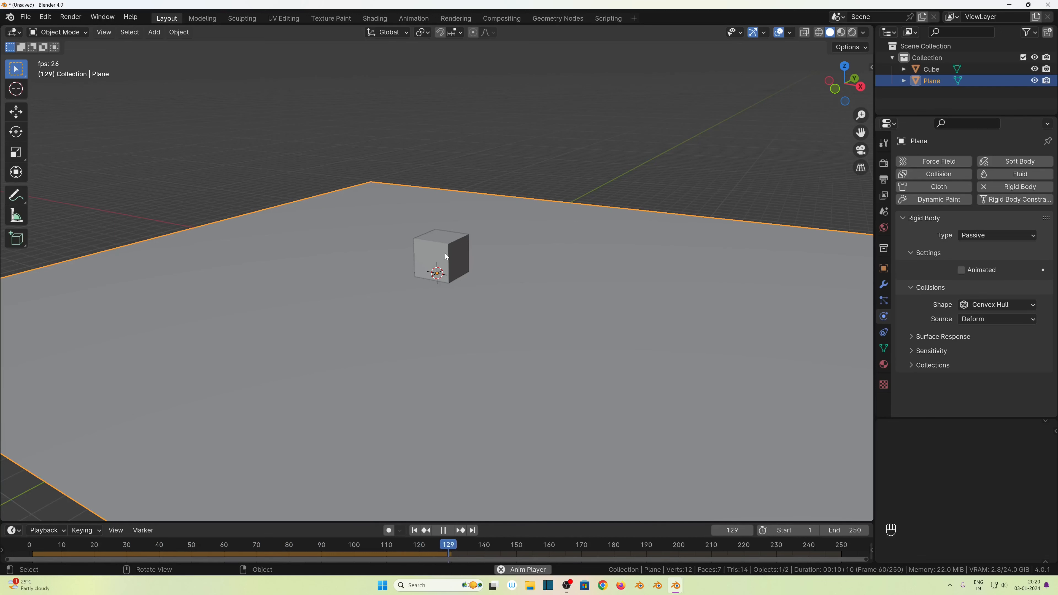
key("space")
left_click(415, 531)
Step: Set the cube's rigid body type to Passive
middle_click_drag(473, 232, 420, 225)
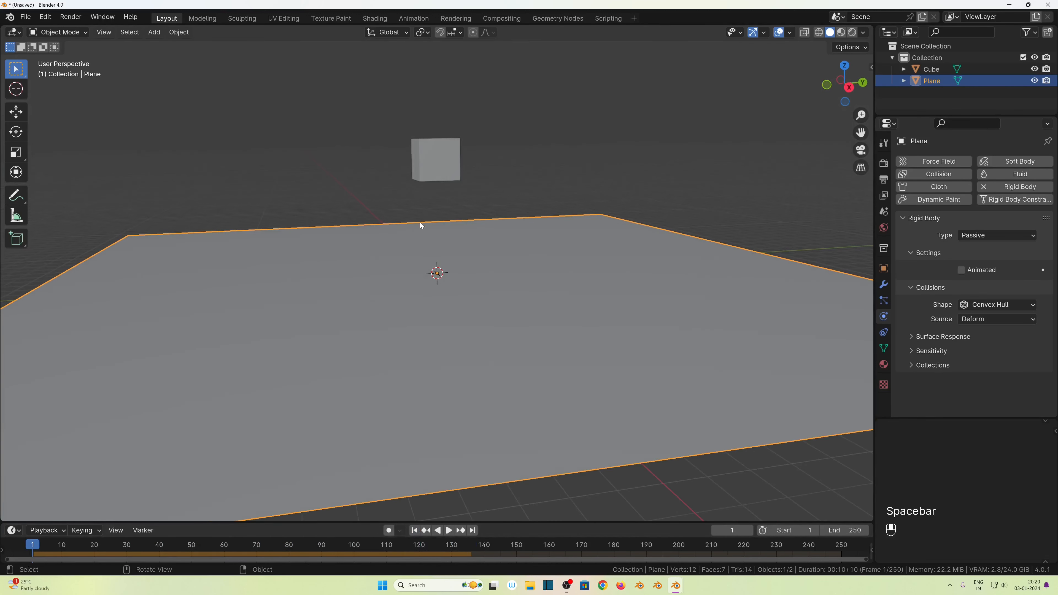
left_click(438, 160)
left_click(979, 236)
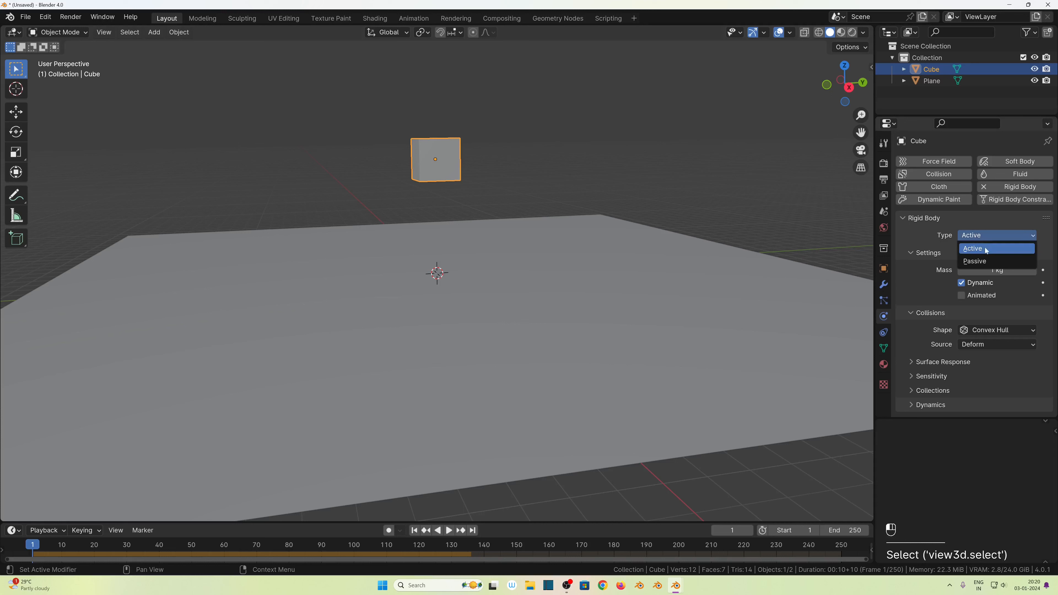
left_click(986, 261)
Step: Play the simulation with both objects passive, stop it and go back to frame 1
key("space")
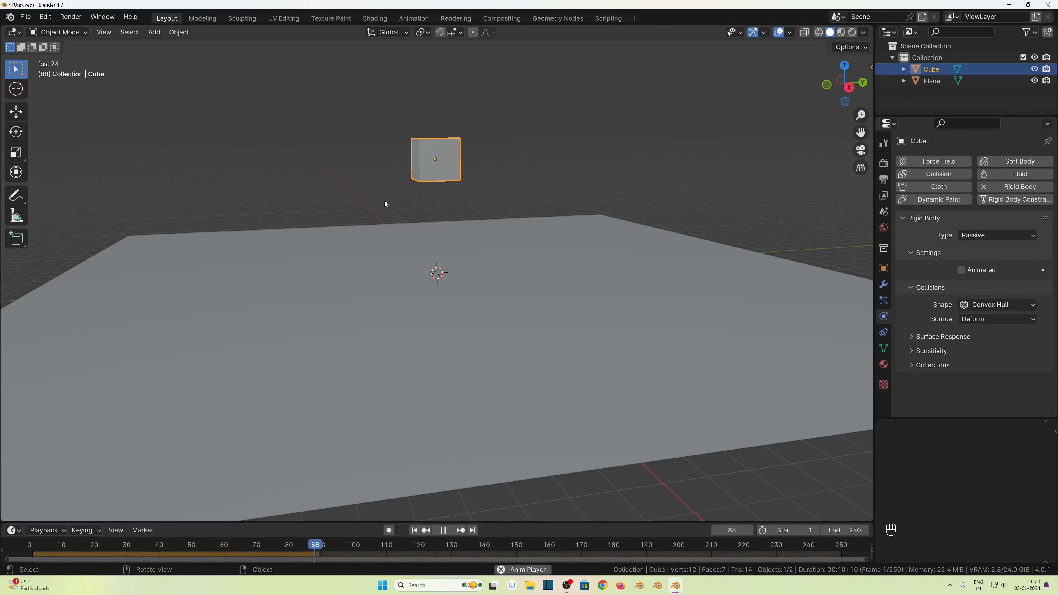
key("space")
left_click(414, 530)
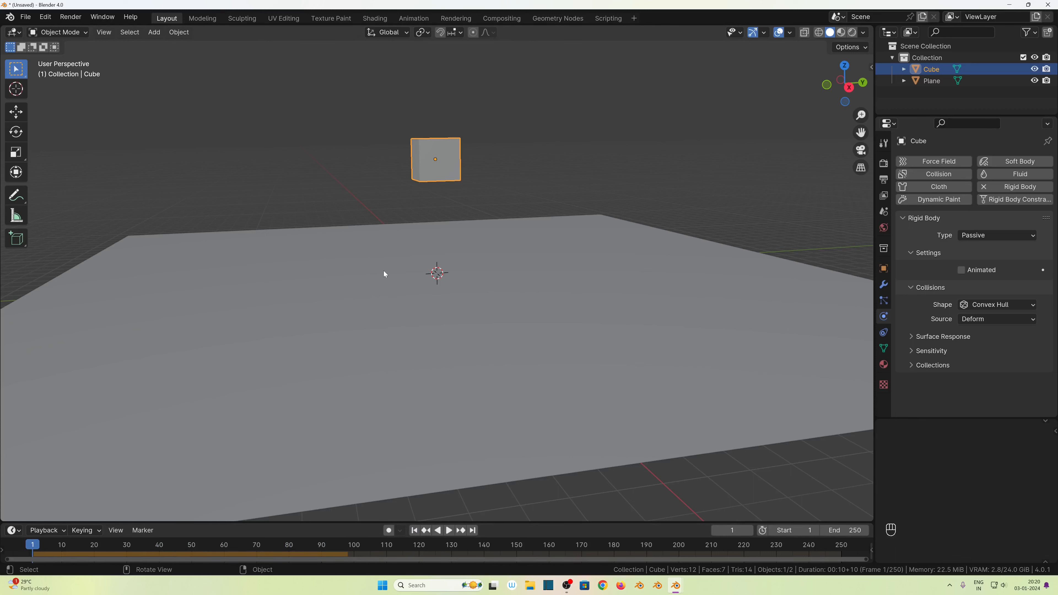
Step: Set the cube's rigid body type to Active
middle_click_drag(415, 326, 475, 330)
key("space")
key("space")
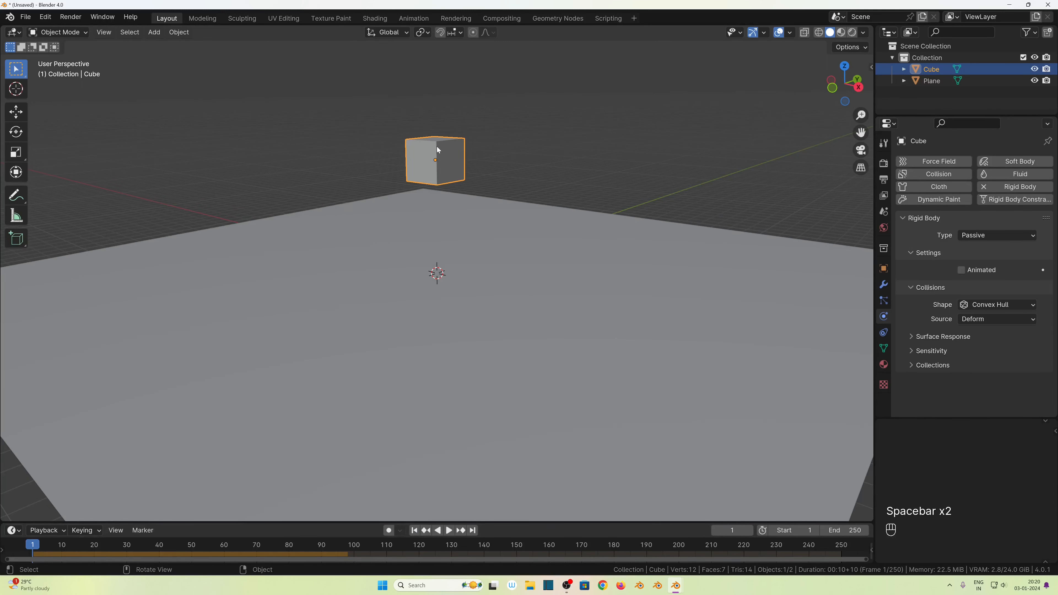
left_click(440, 149)
left_click(973, 236)
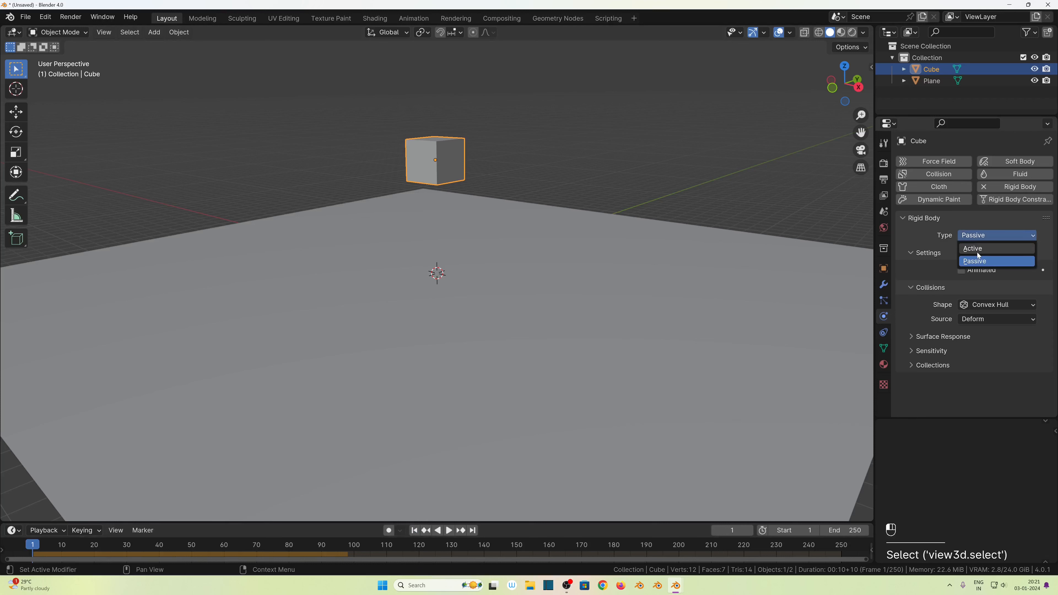
left_click(978, 252)
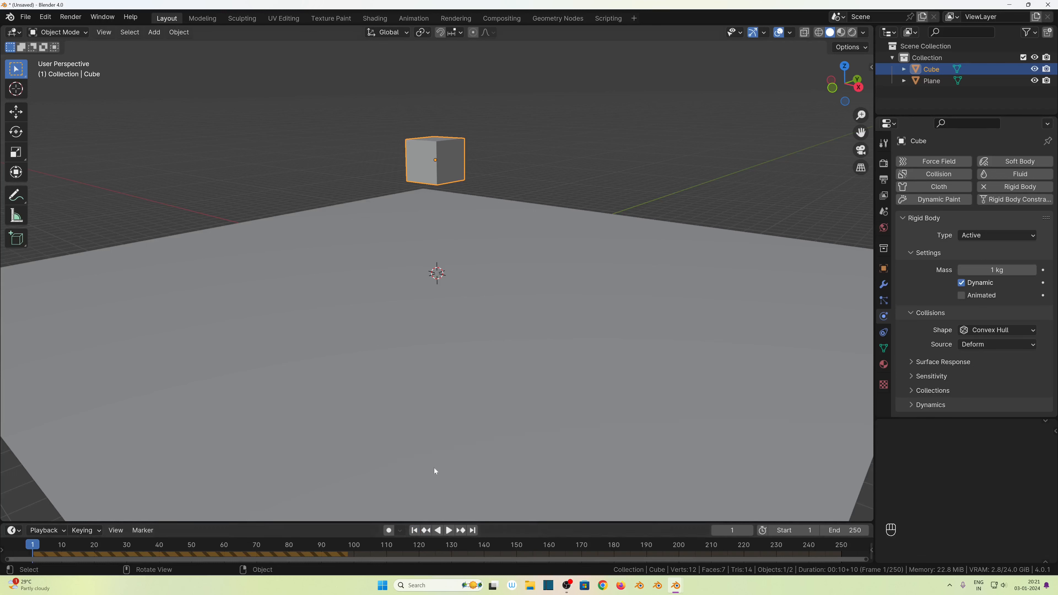
Step: Play the simulation to examine the active cube falling onto the passive plane, stop it and return to frame 1
key("space")
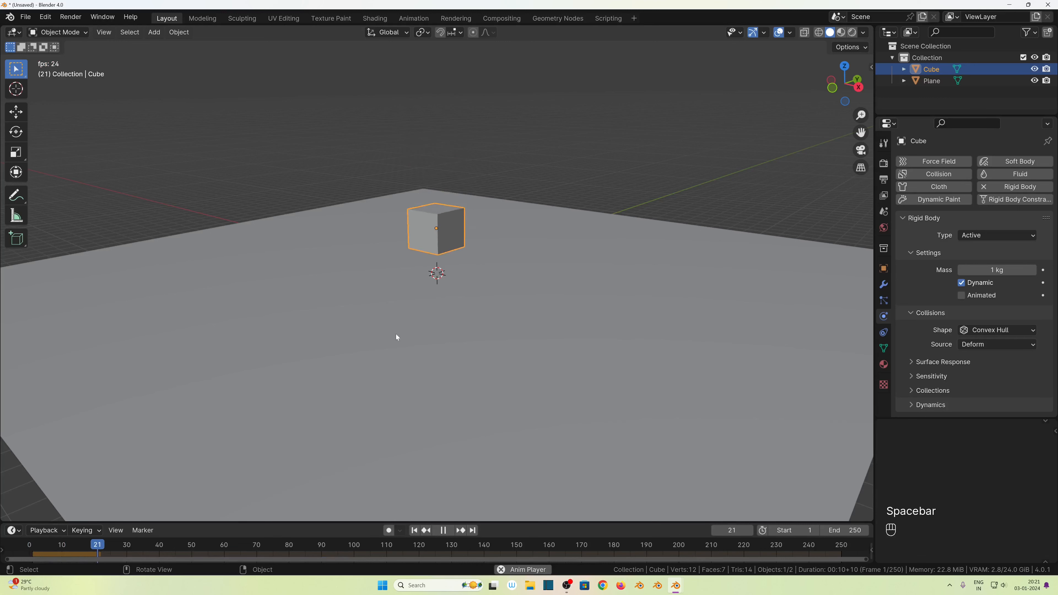
key("space")
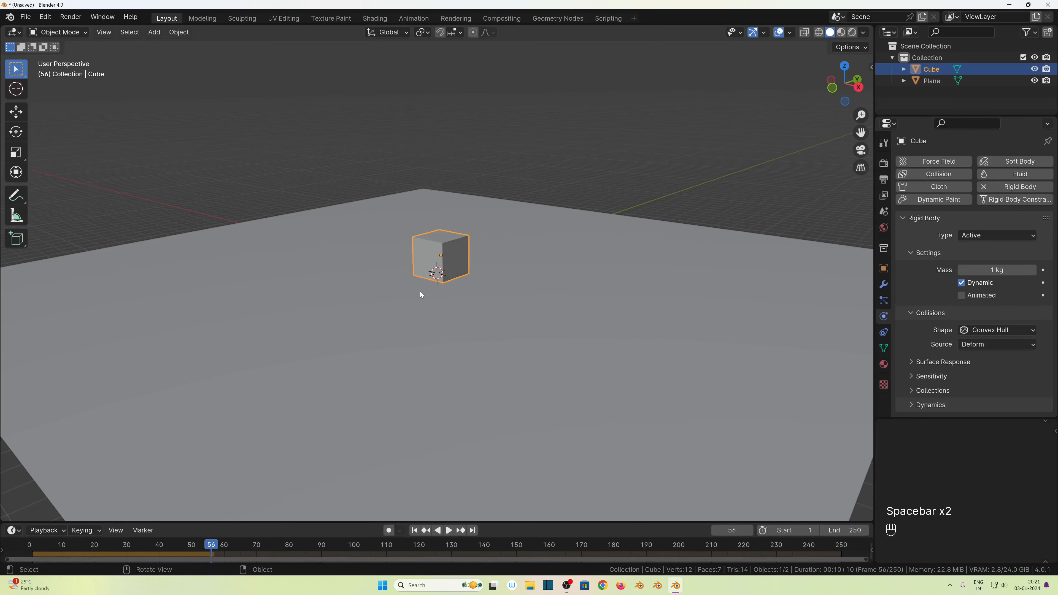
left_click(415, 532)
Step: Add a UV sphere and place it above the plane, higher than the cube and on its right
scroll(499, 382, "down", 4)
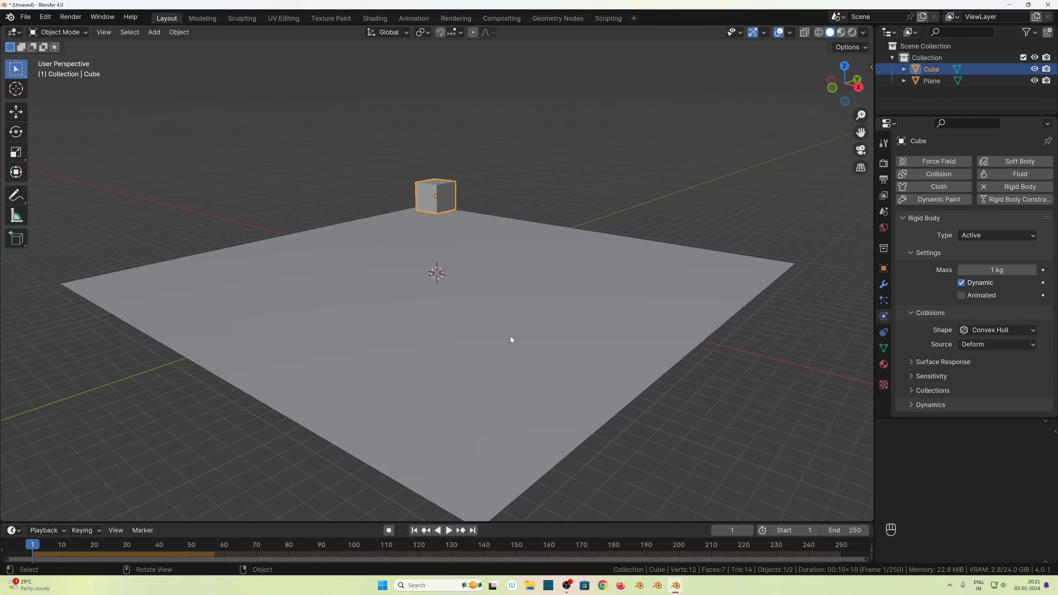
middle_click_drag(512, 340, 438, 258)
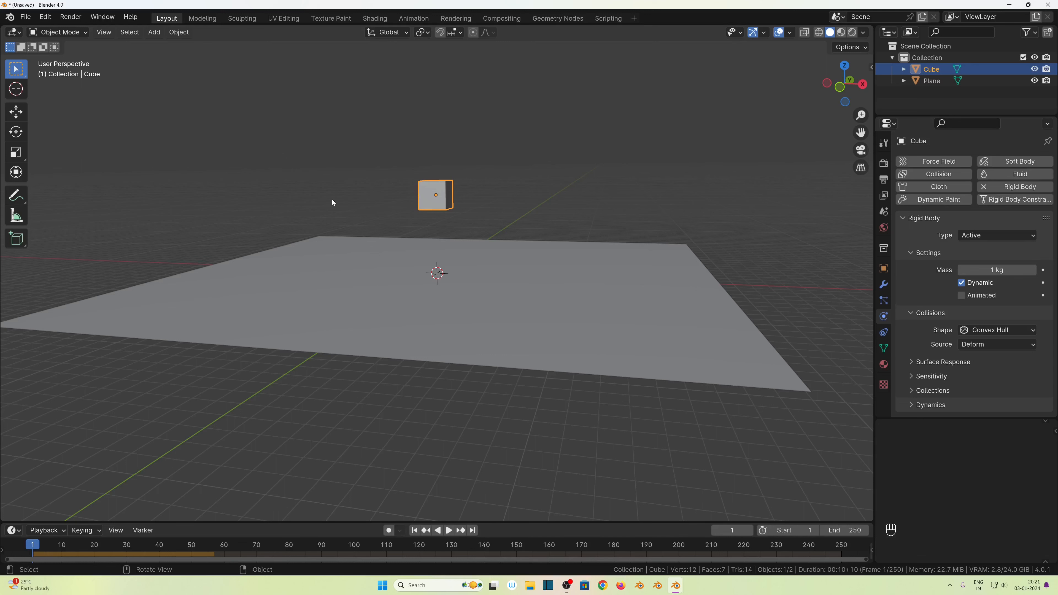
key("shift+a")
mouse_move(298, 196)
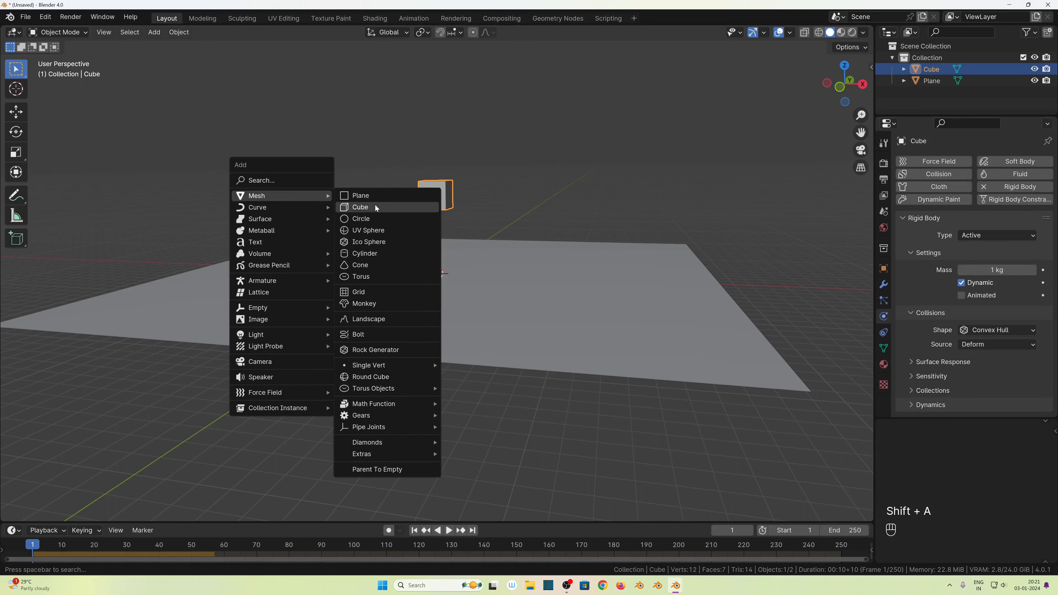
left_click(379, 230)
key("g")
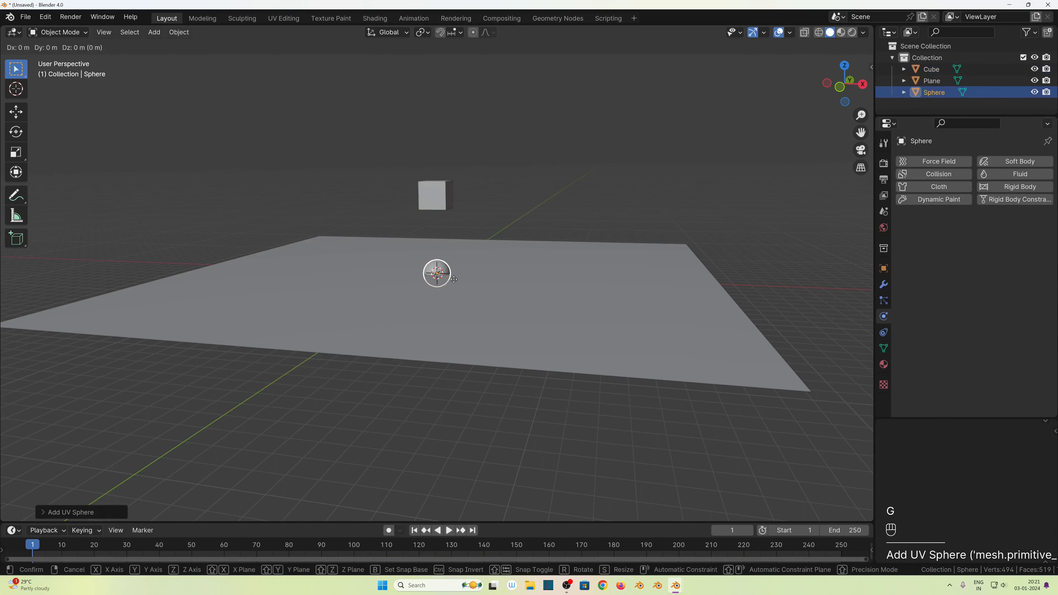
left_click(571, 151)
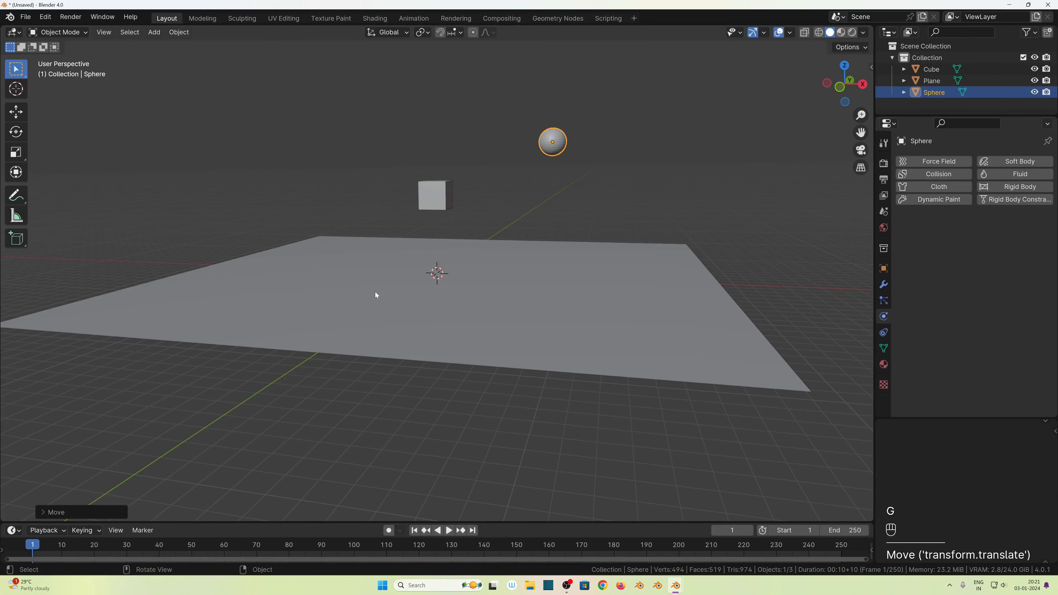
Step: Add an ico sphere and place it above the plane, higher than the cube and on its left
key("shift+a")
mouse_move(341, 284)
left_click(397, 331)
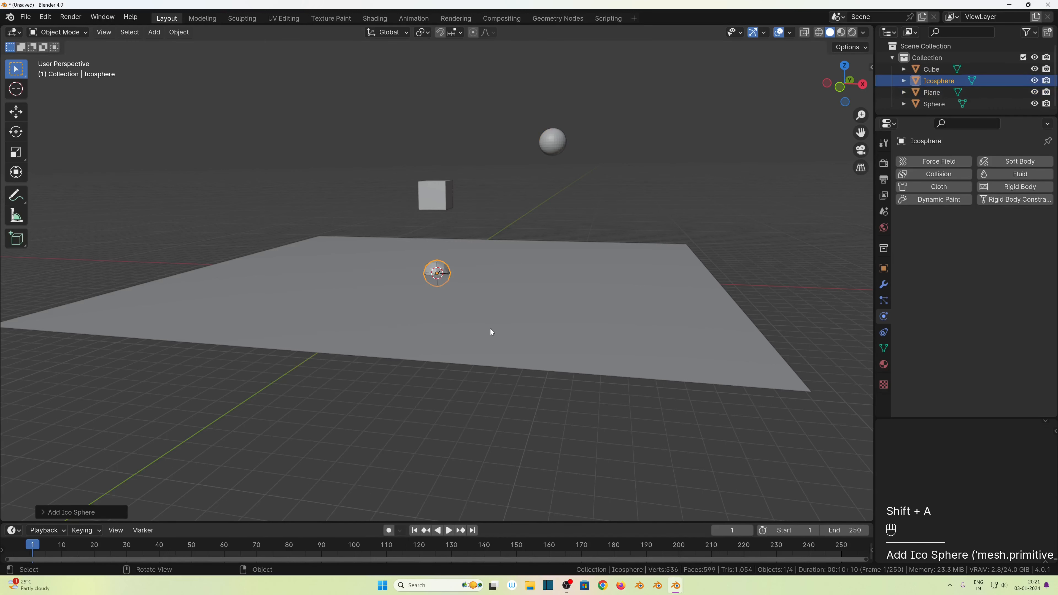
key("g")
left_click(387, 210)
Step: Add a cylinder and place it above the cube, higher than both spheres
key("shift+a")
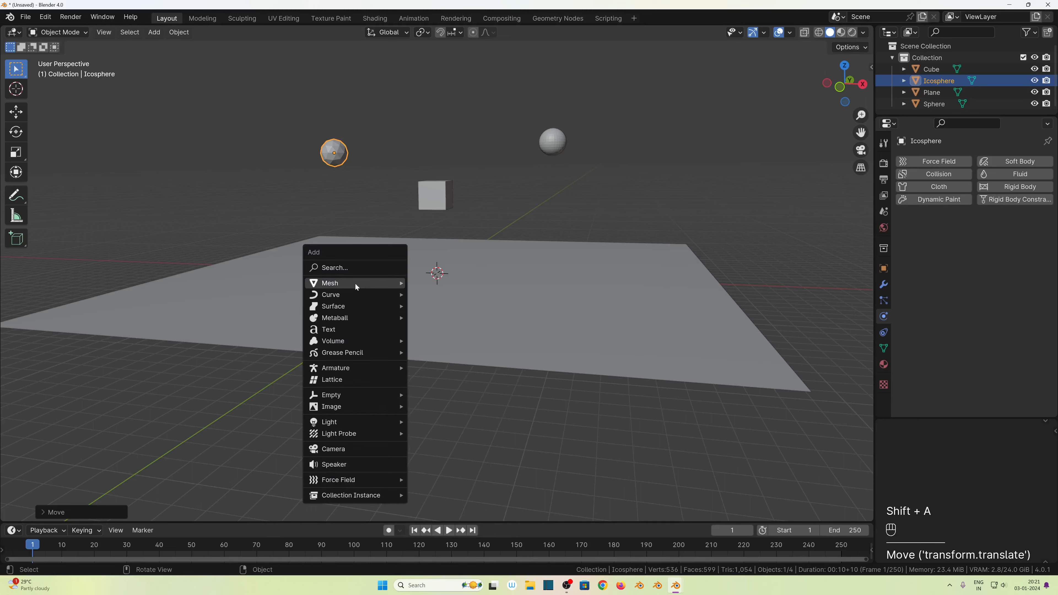
mouse_move(355, 284)
left_click(452, 341)
key("g")
left_click(467, 160)
Step: Add a cone and move it up from the plane's centre toward the ico sphere's side
mouse_move(489, 234)
middle_mouse_down()
mouse_move(422, 265)
mouse_move(465, 172)
mouse_move(494, 248)
middle_mouse_up()
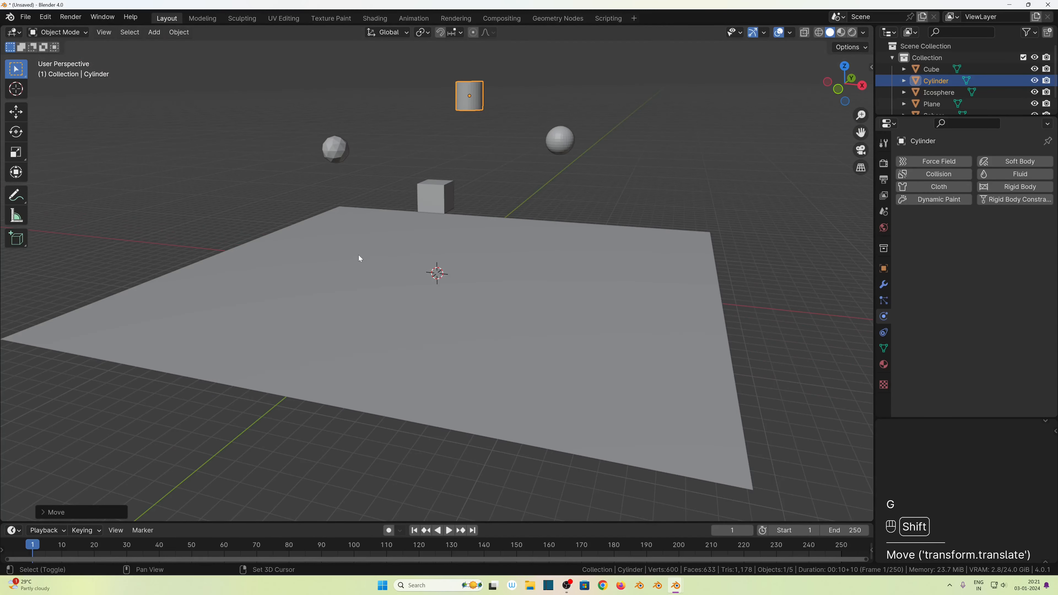
key("shift+a")
mouse_move(361, 267)
left_click(479, 328)
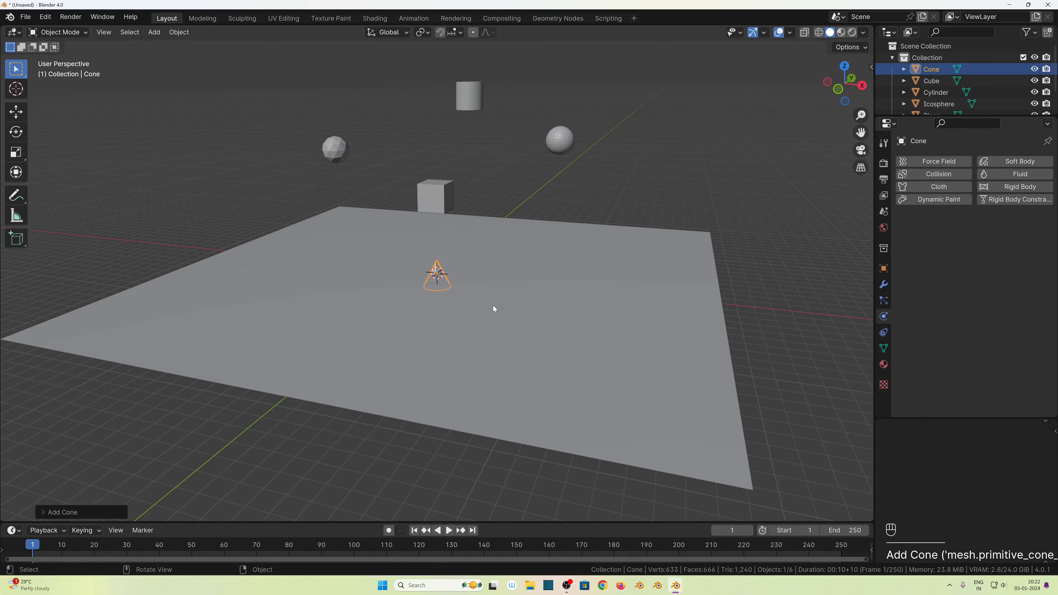
key("g")
left_click(329, 210)
Step: Move the cone about 6.8 m so it sits over the plane, and adjust its height along Z
middle_click_drag(328, 211, 216, 279)
key("g")
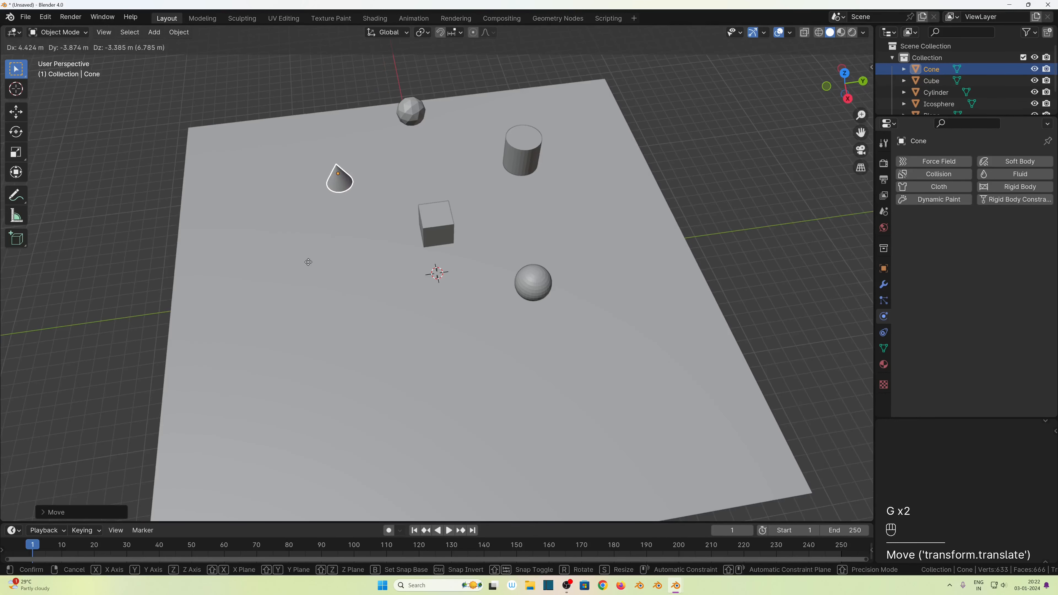
left_click(308, 262)
middle_click_drag(308, 261, 519, 236)
key("g")
key("z")
left_click(419, 291)
Step: Add active rigid bodies to the cone, cube, cylinder, ico sphere and UV sphere together
middle_click_drag(419, 291, 327, 182)
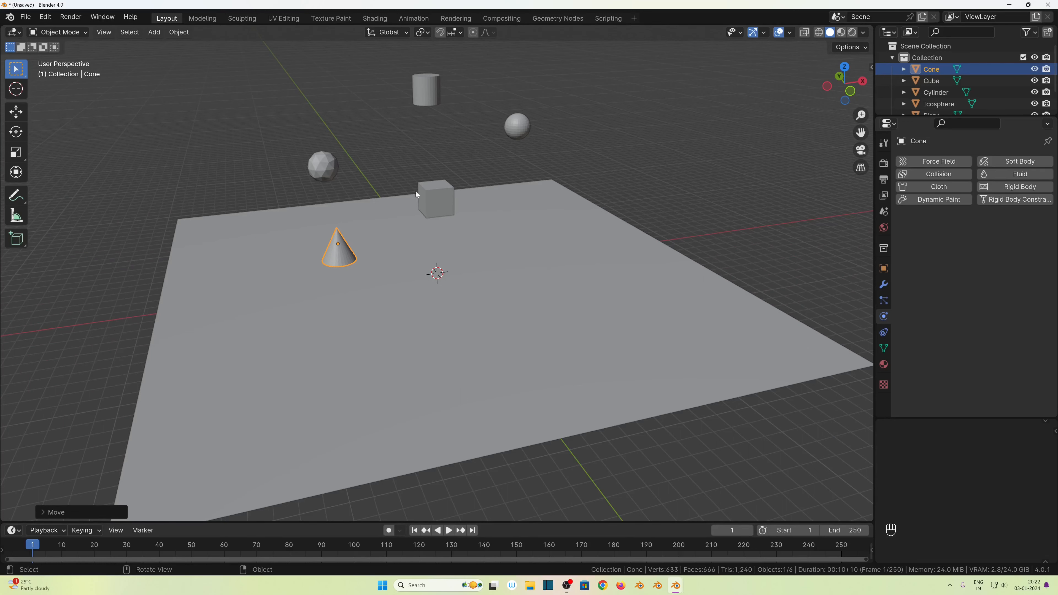
middle_click_drag(349, 252, 399, 131)
scroll(390, 166, "down", 4)
scroll(408, 252, "up", 5)
scroll(400, 131, "down", 2)
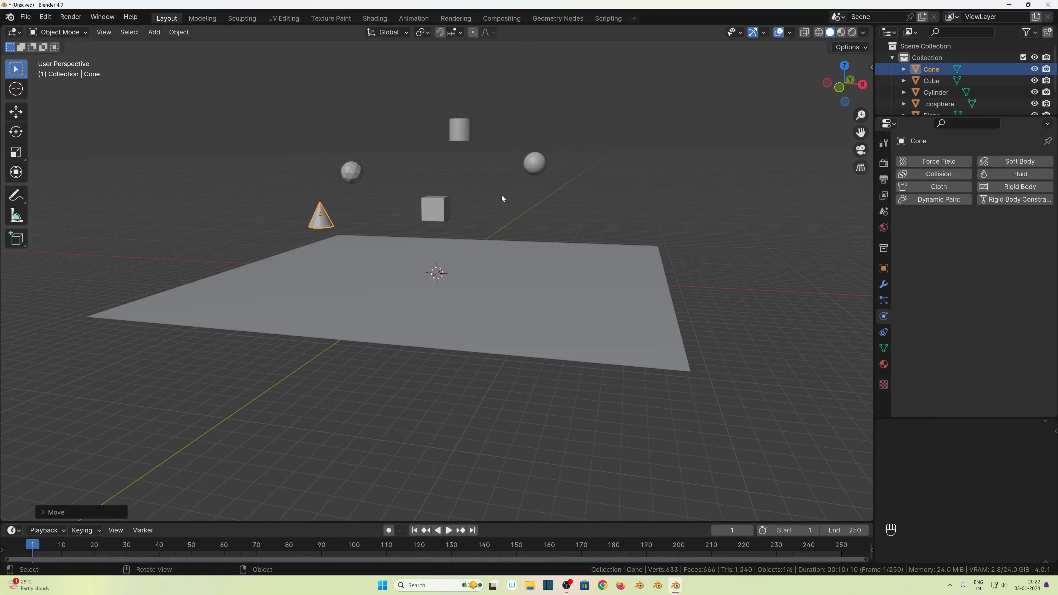
middle_click_drag(501, 194, 447, 230)
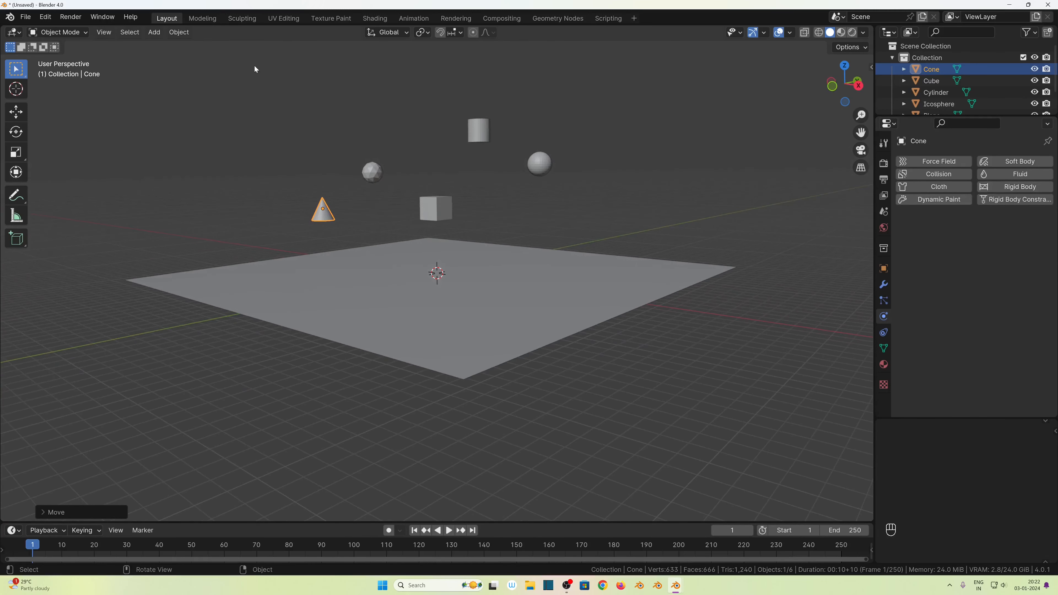
left_click_drag(254, 64, 603, 212)
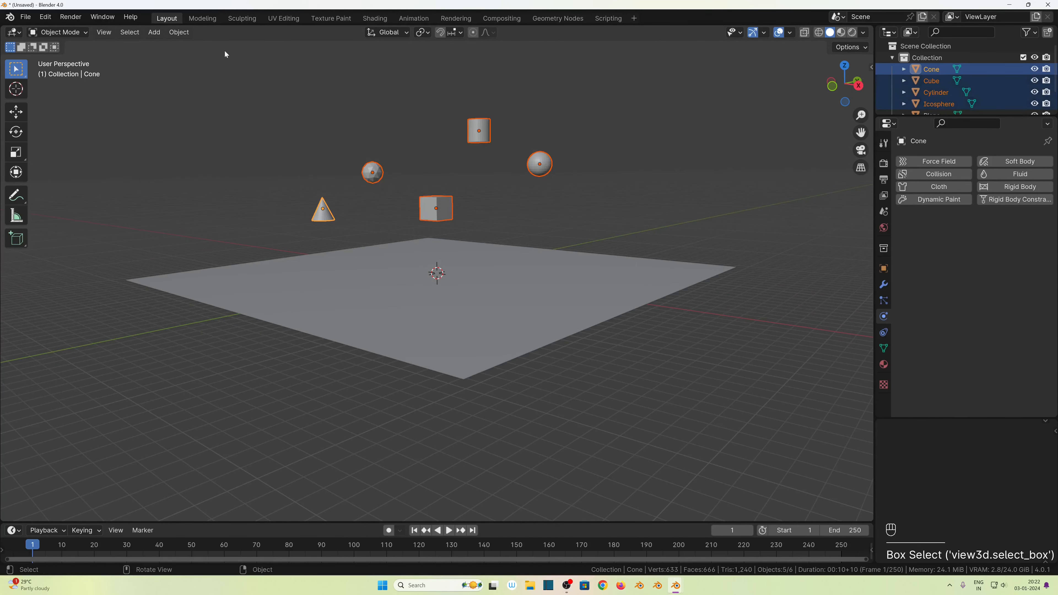
left_click(177, 32)
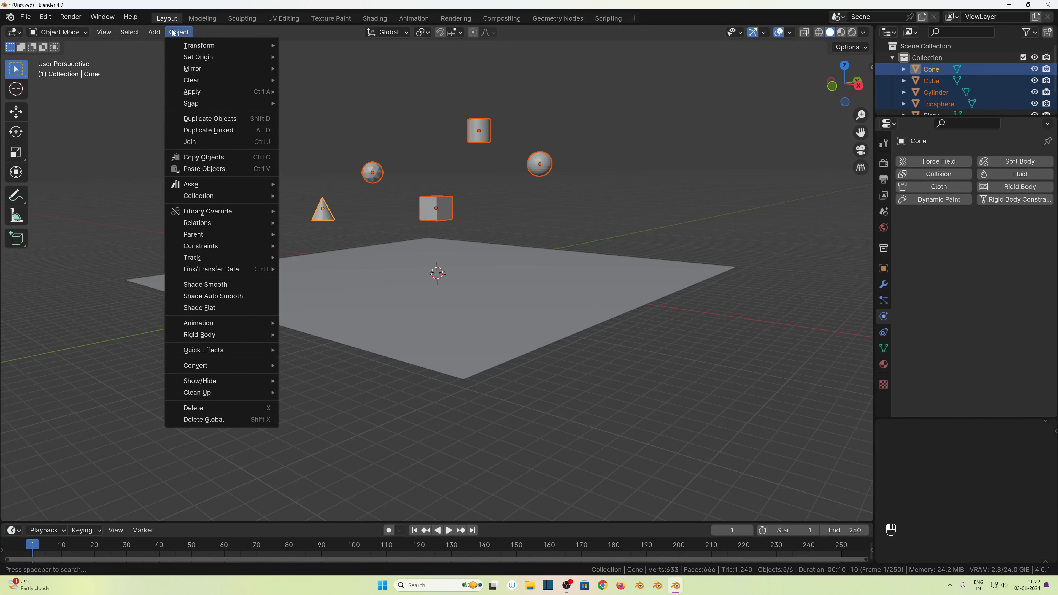
mouse_move(218, 336)
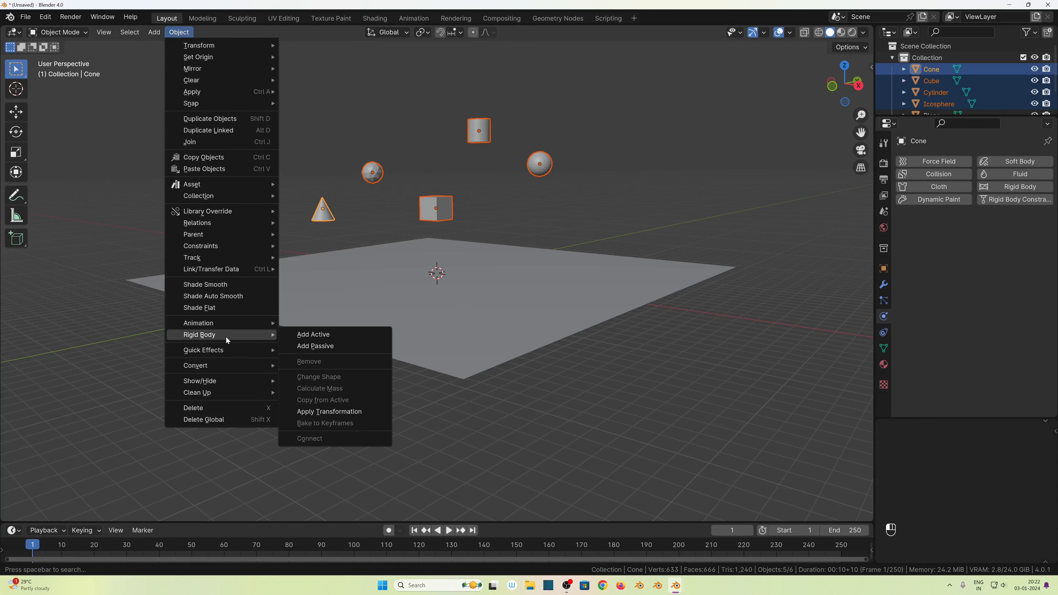
left_click(326, 335)
Step: Check the rigid body settings of the ico sphere, cube, UV sphere, cone and cylinder one by one
scroll(358, 143, "up", 2)
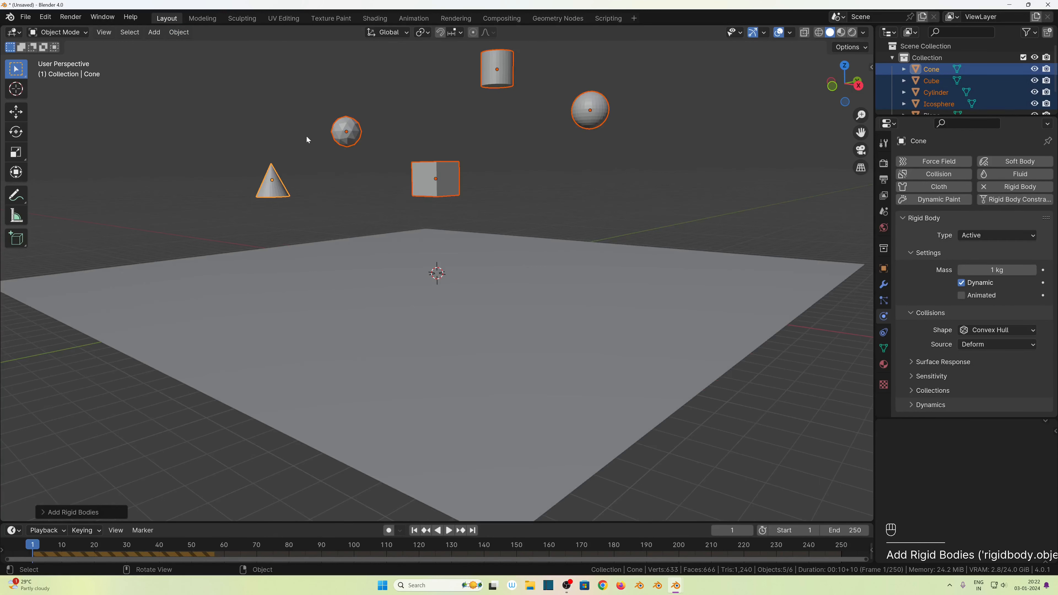
left_click(349, 144)
left_click(438, 178)
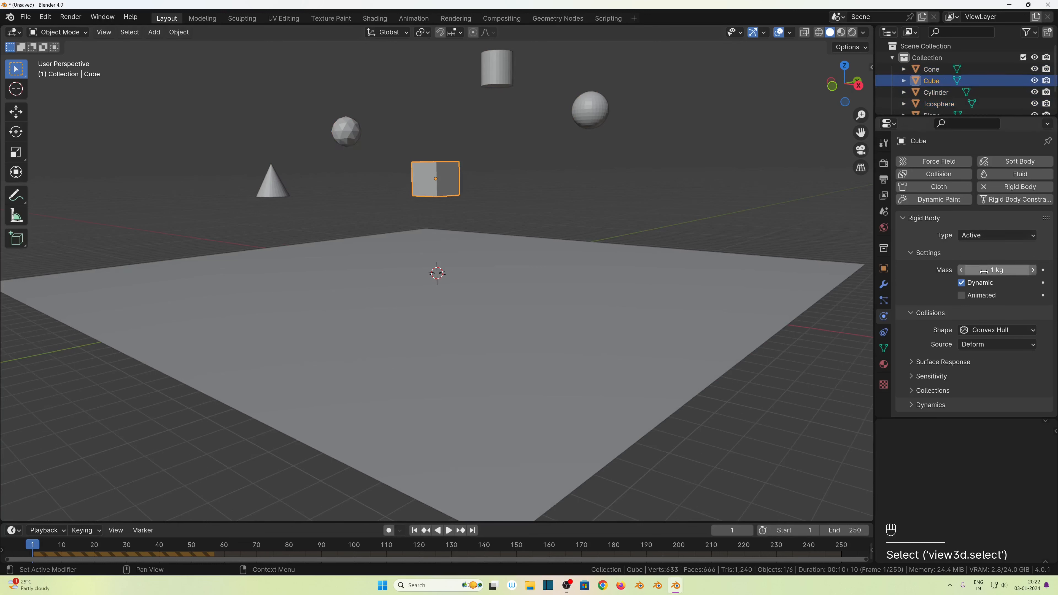
left_click(594, 121)
left_click(266, 191)
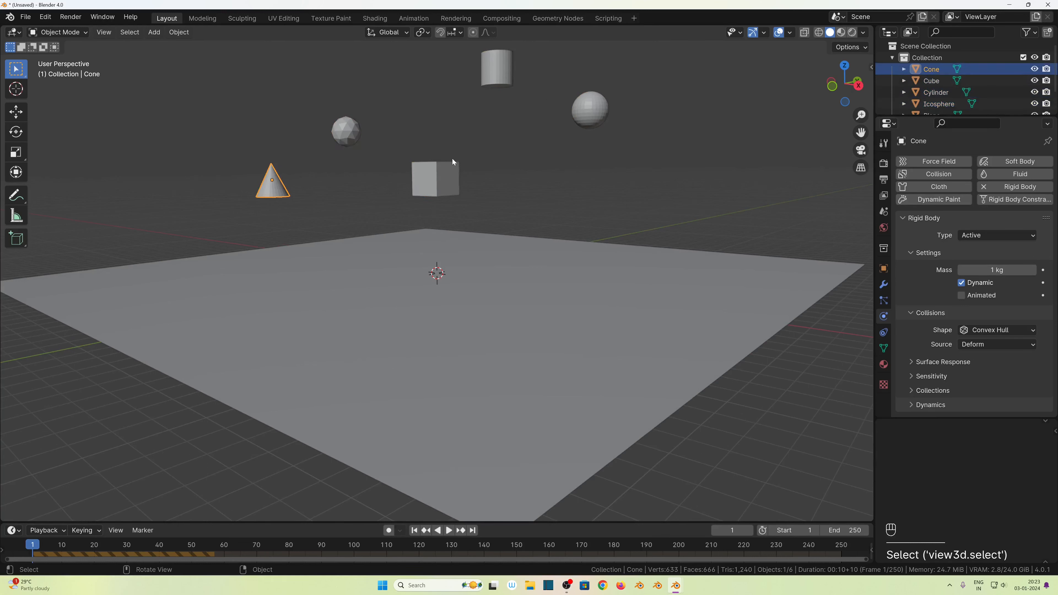
left_click(437, 178)
left_click(590, 110)
left_click(488, 78)
left_click(346, 131)
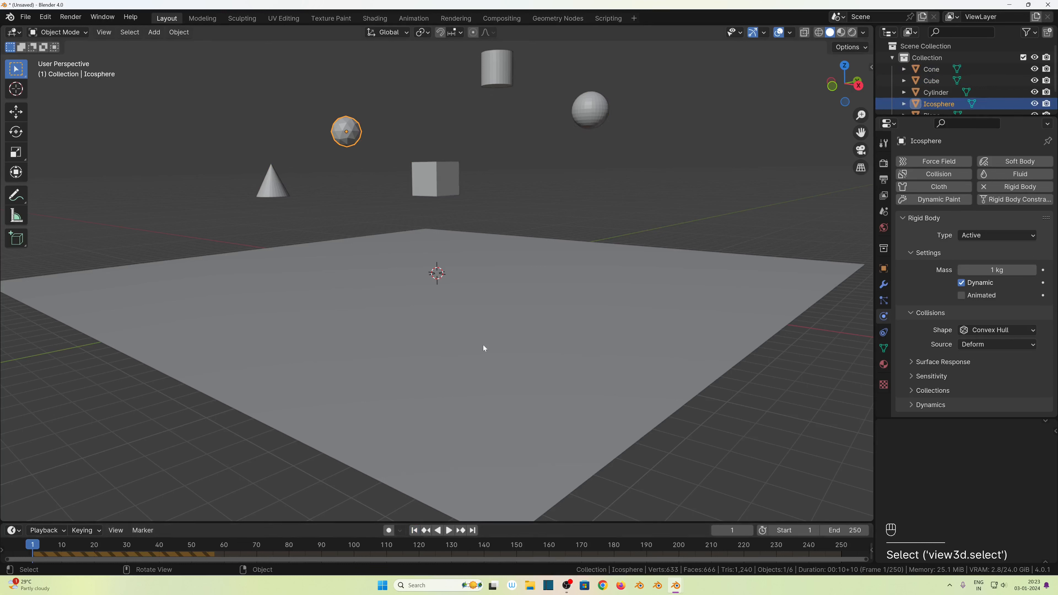
Step: Play the simulation to examine the five active objects falling onto the plane, stop it and rewind to frame 1
key("space")
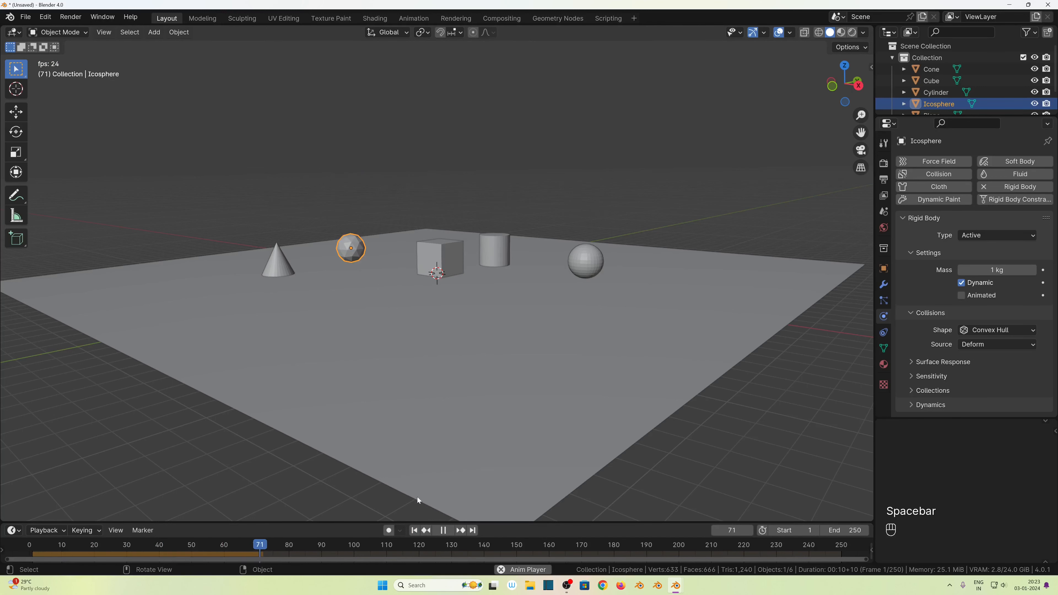
key("space")
left_click(414, 531)
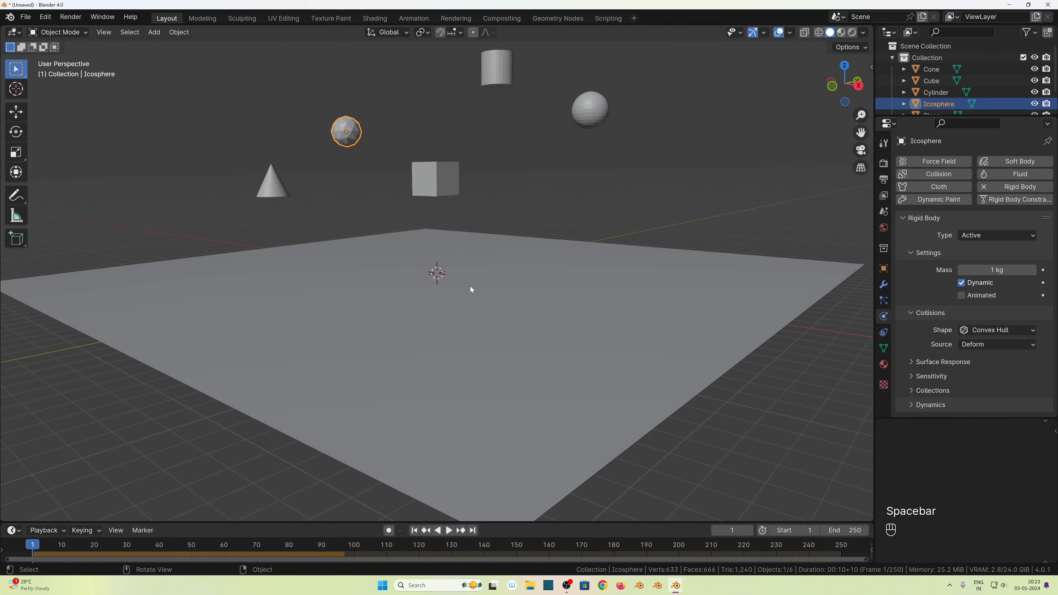
Step: Select the five objects above the plane and make them all passive rigid bodies
mouse_move(406, 287)
middle_mouse_down()
mouse_move(435, 299)
mouse_move(408, 288)
middle_mouse_up()
scroll(435, 299, "down", 1)
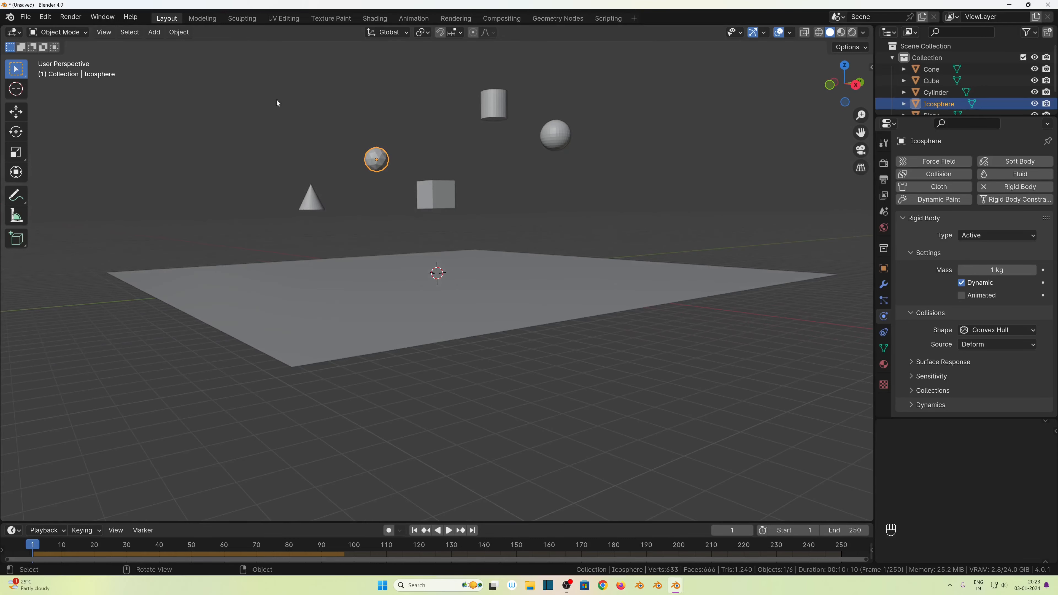
left_click_drag(255, 66, 614, 236)
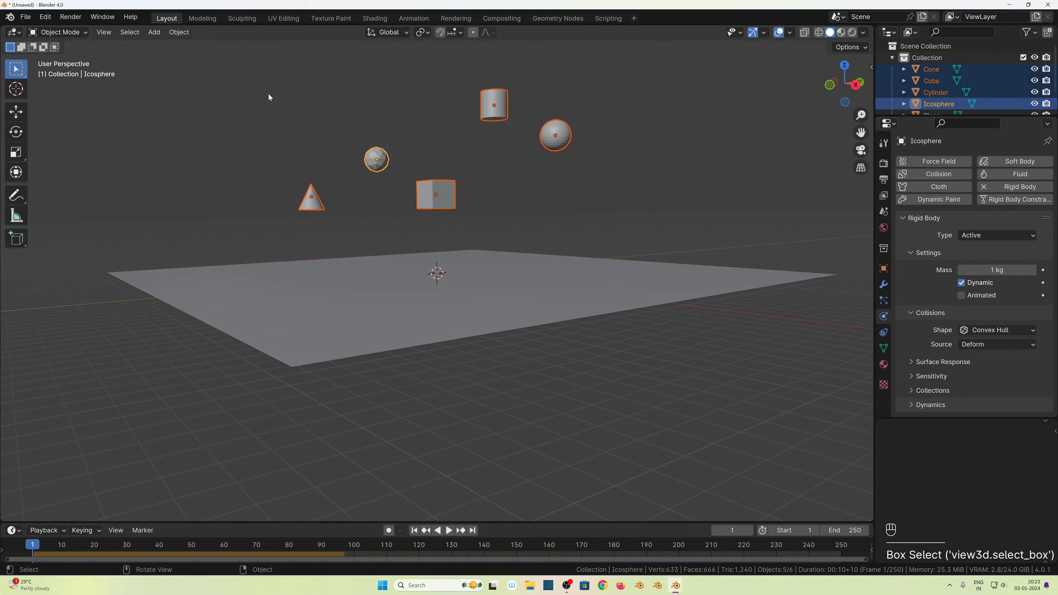
left_click(177, 33)
mouse_move(203, 335)
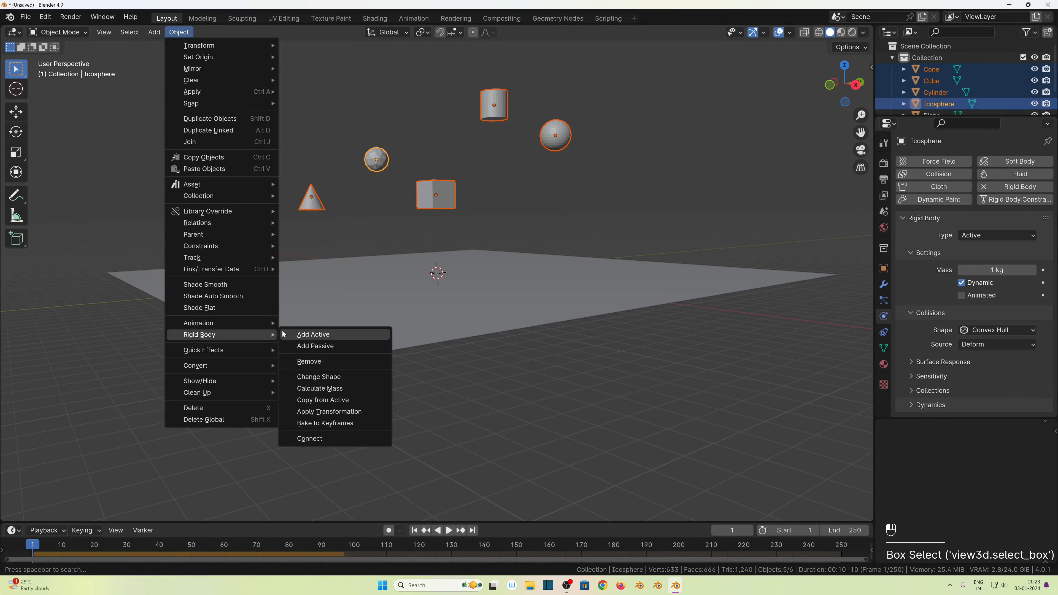
left_click(329, 346)
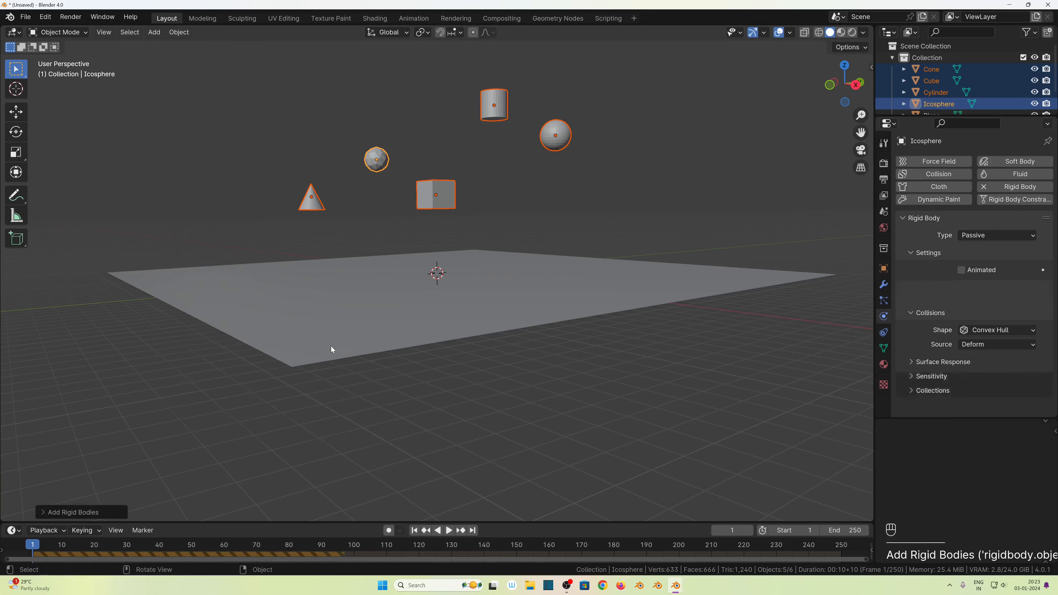
Step: Check the rigid body type of the cube, ico sphere, cone and UV sphere individually
left_click(432, 187)
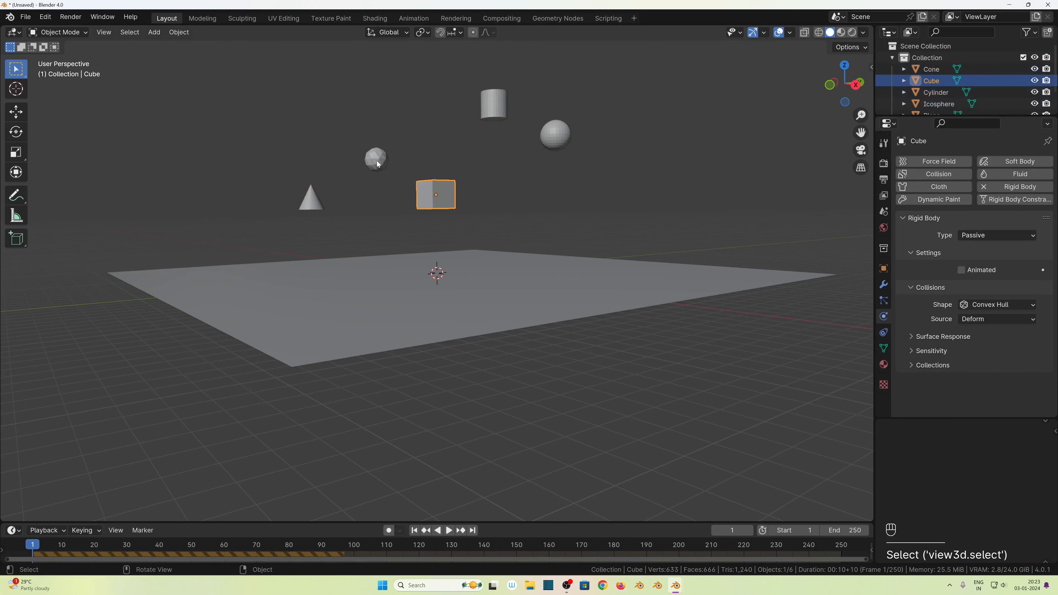
left_click(377, 160)
left_click(300, 201)
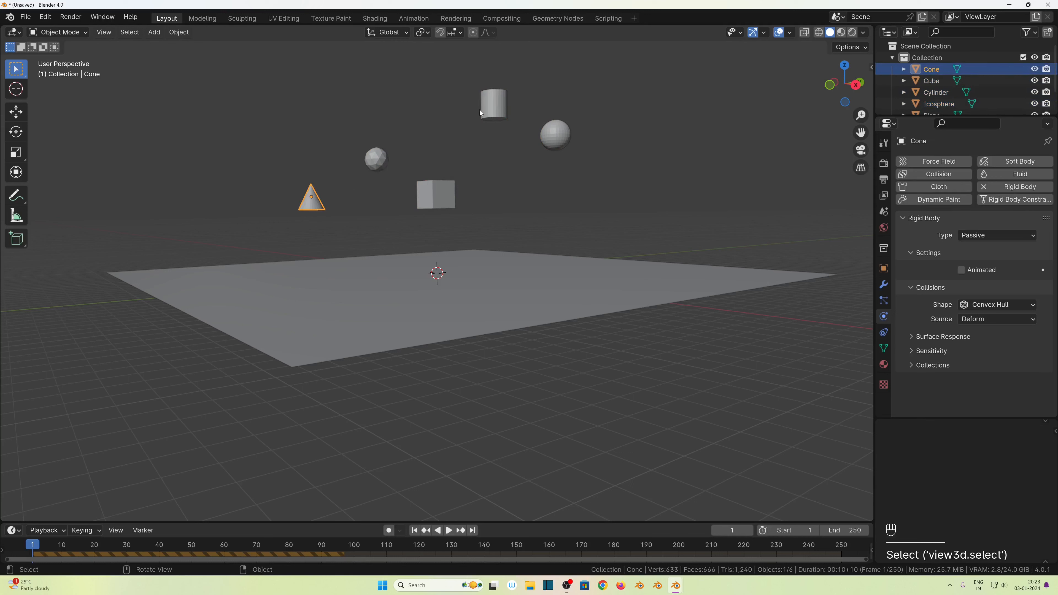
left_click(572, 136)
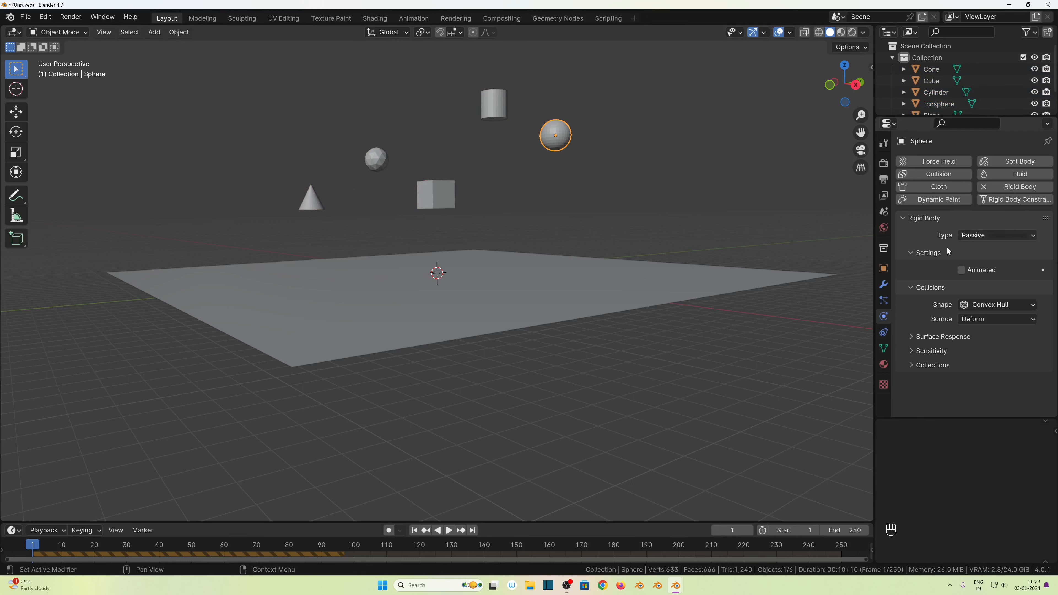
Step: Duplicate the cone, ico sphere, cube, cylinder and UV sphere, and move the copies straight down along Z to hang below the originals
middle_click_drag(337, 209, 367, 226)
scroll(377, 227, "down", 2)
scroll(389, 235, "up", 2)
left_click_drag(236, 68, 655, 221, "shift")
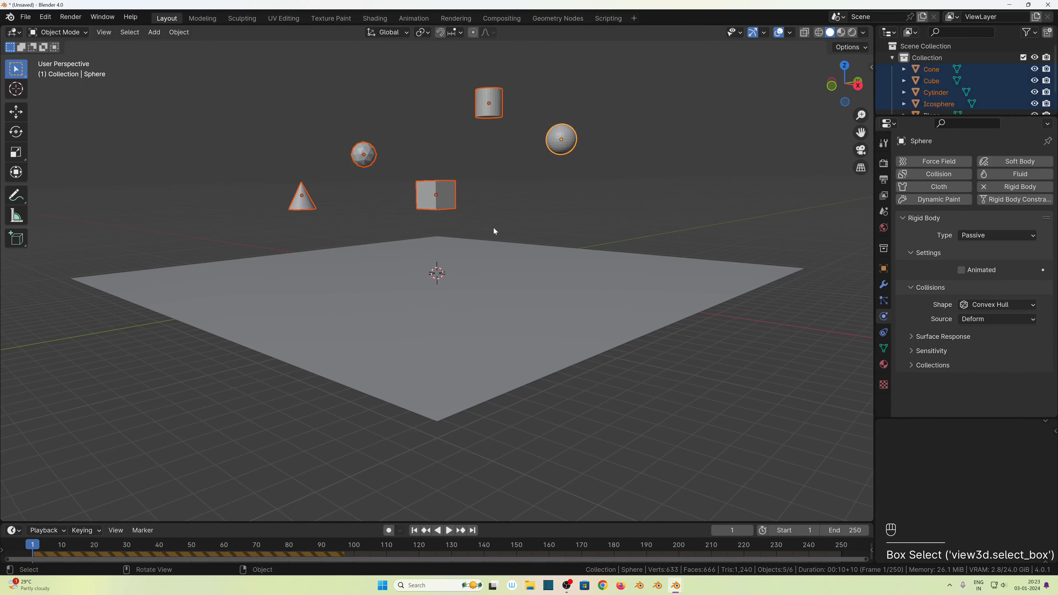
key("shift+d")
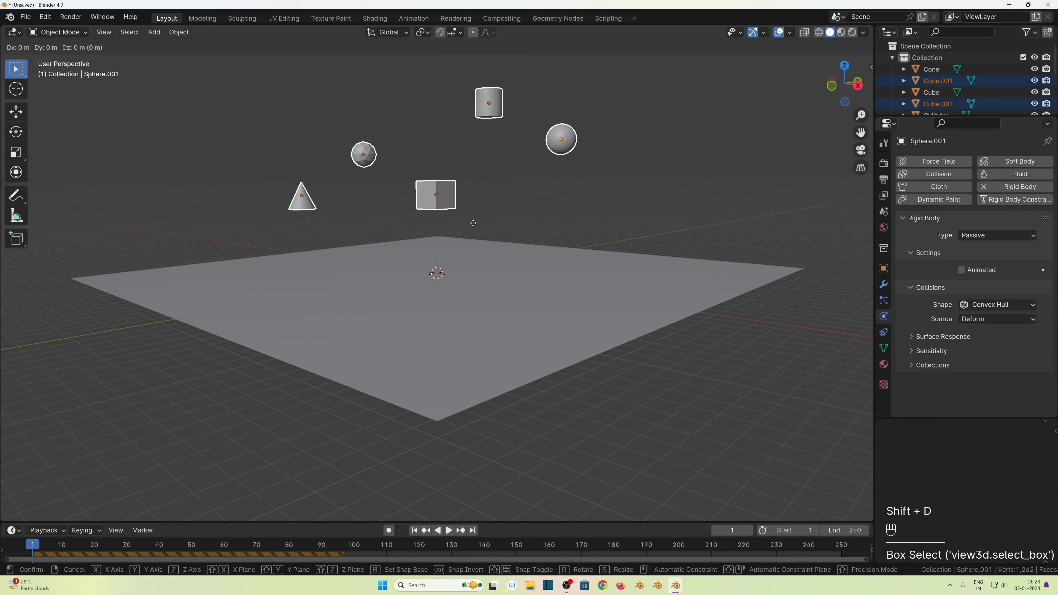
key("z")
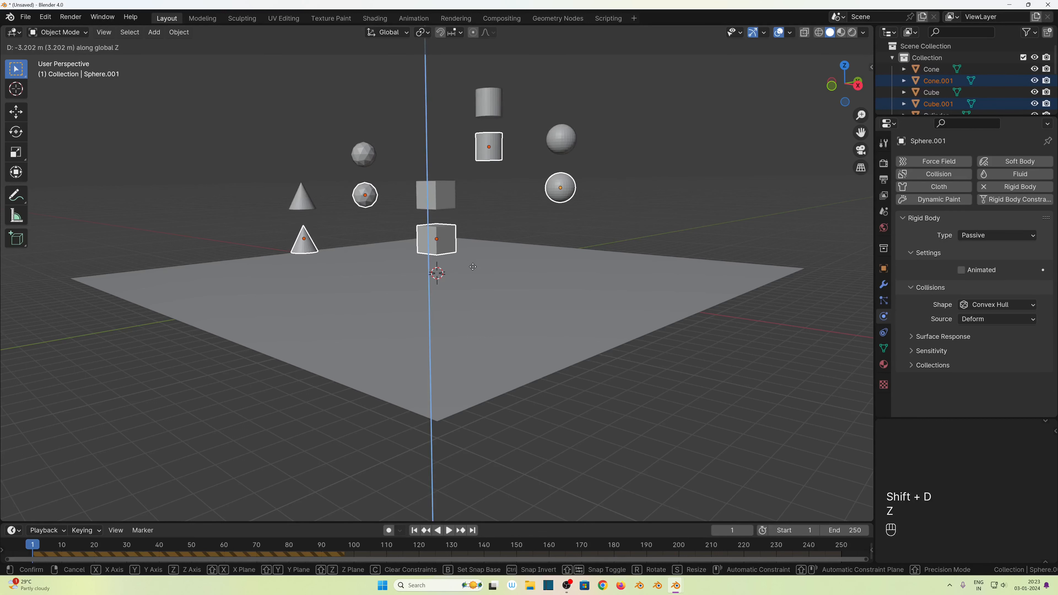
left_click(403, 306)
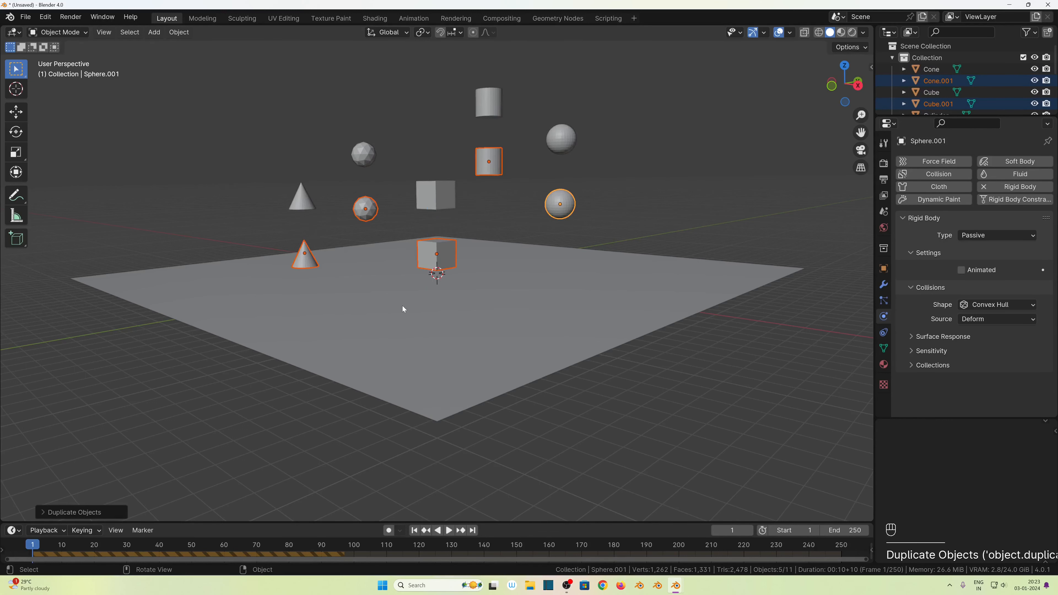
Step: Assign the passive rigid body type to the five lower duplicates
middle_click_drag(402, 309, 325, 259)
key("KP_1")
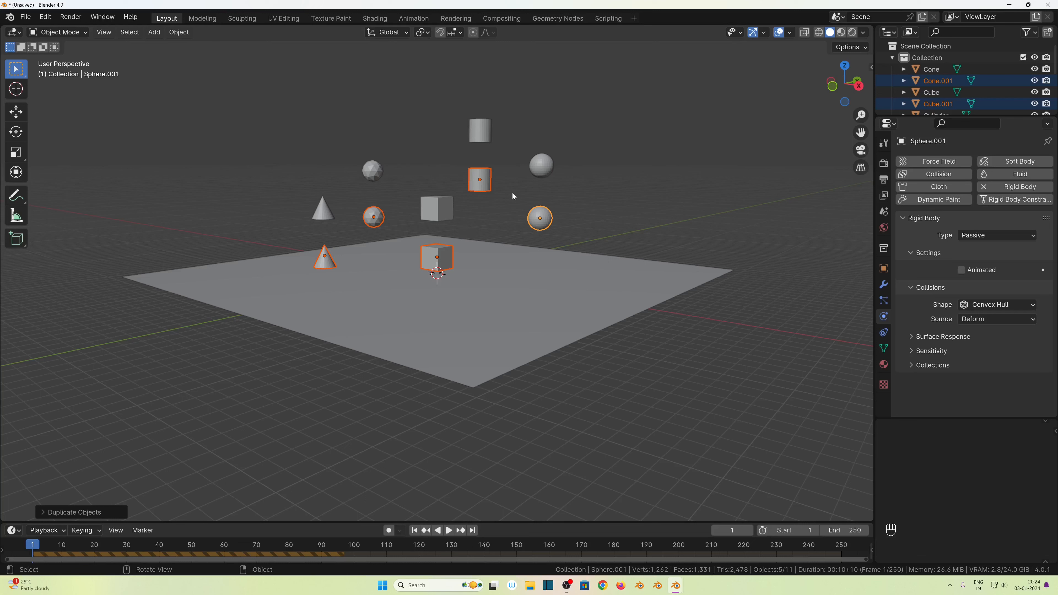
left_click(179, 32)
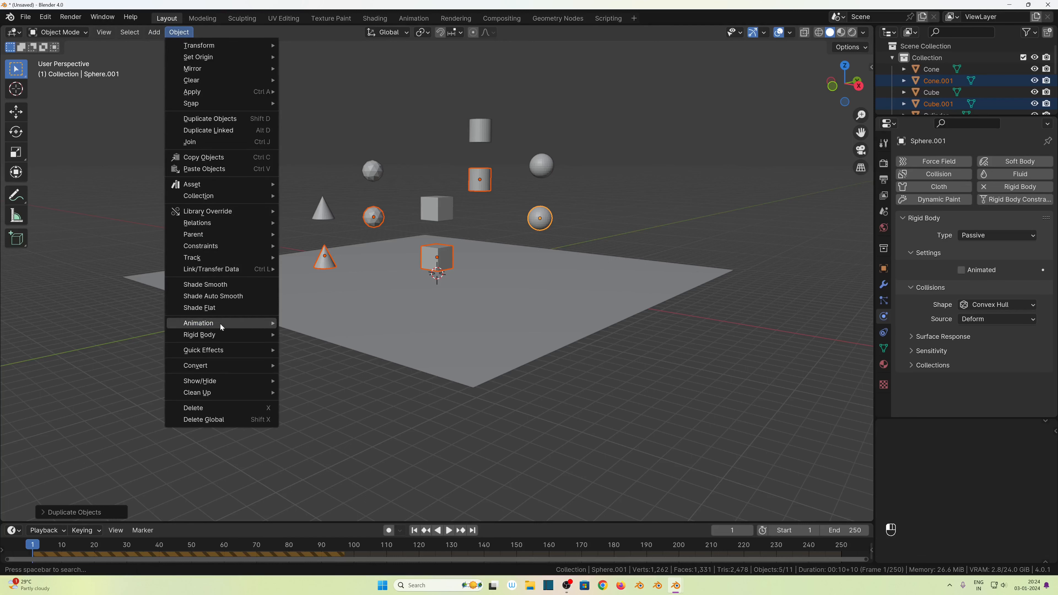
mouse_move(225, 335)
left_click(342, 346)
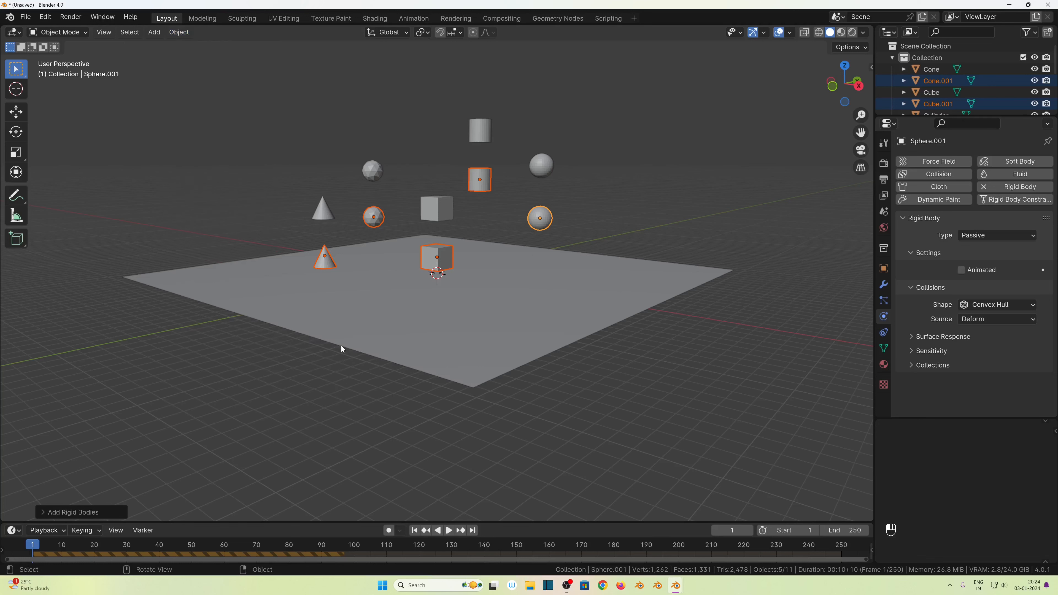
Step: Select the five upper original objects and make them all active rigid bodies
scroll(396, 237, "up", 1)
left_click(305, 196)
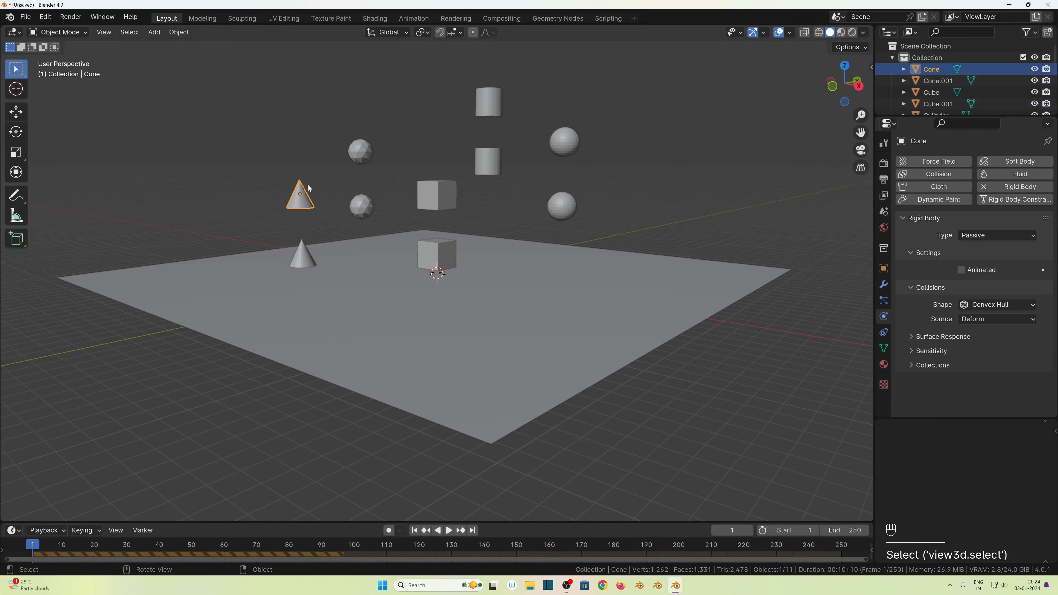
left_click(352, 151, "shift")
left_click(436, 194, "shift")
left_click(489, 103, "shift")
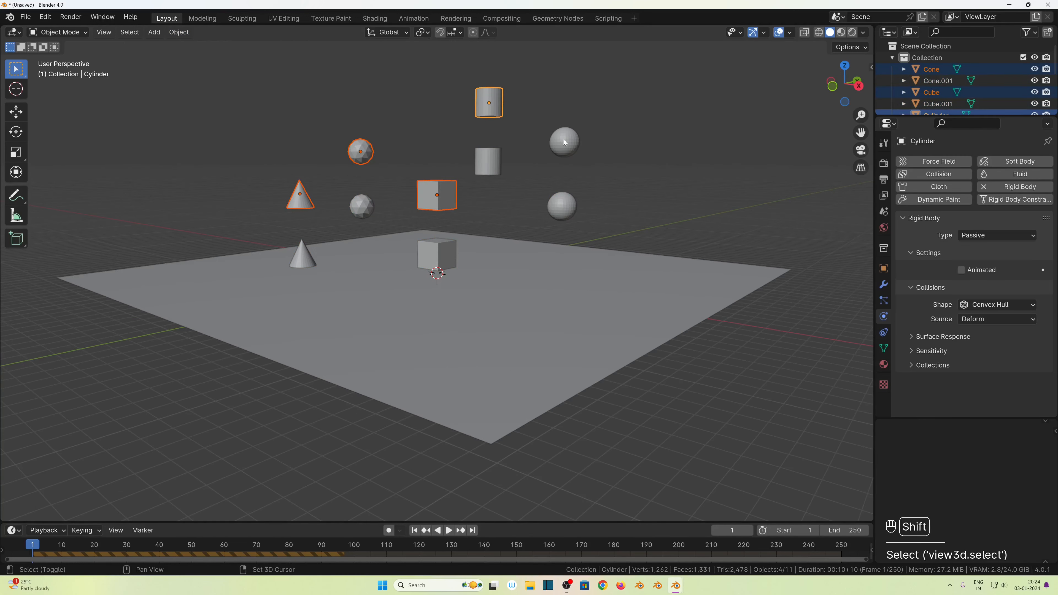
left_click(564, 142, "shift")
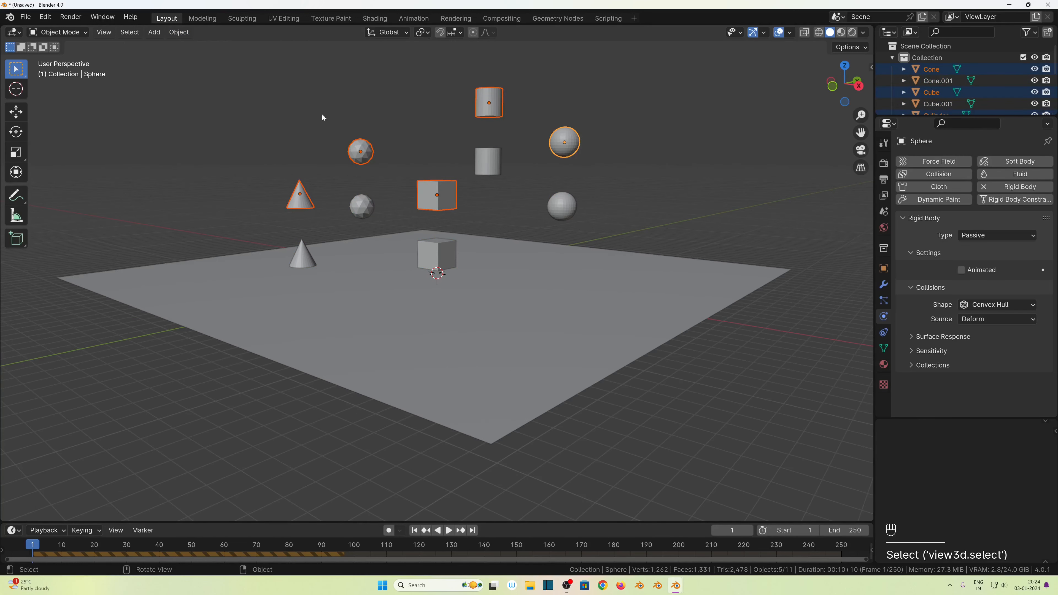
left_click(179, 32)
mouse_move(240, 335)
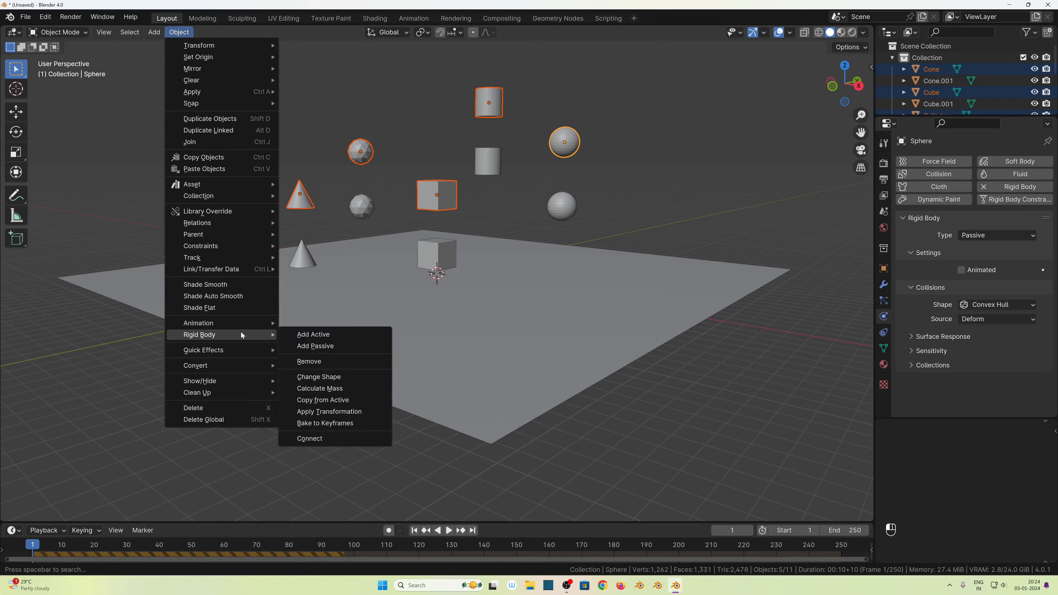
left_click(347, 334)
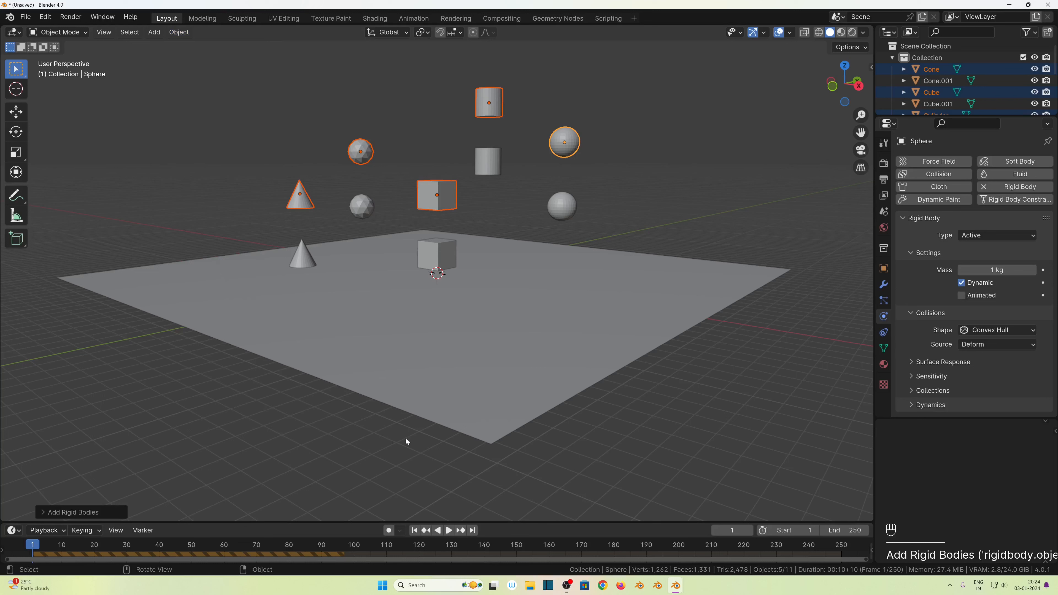
Step: Play the simulation to examine the active originals falling onto the passive duplicates, then stop it
key("space")
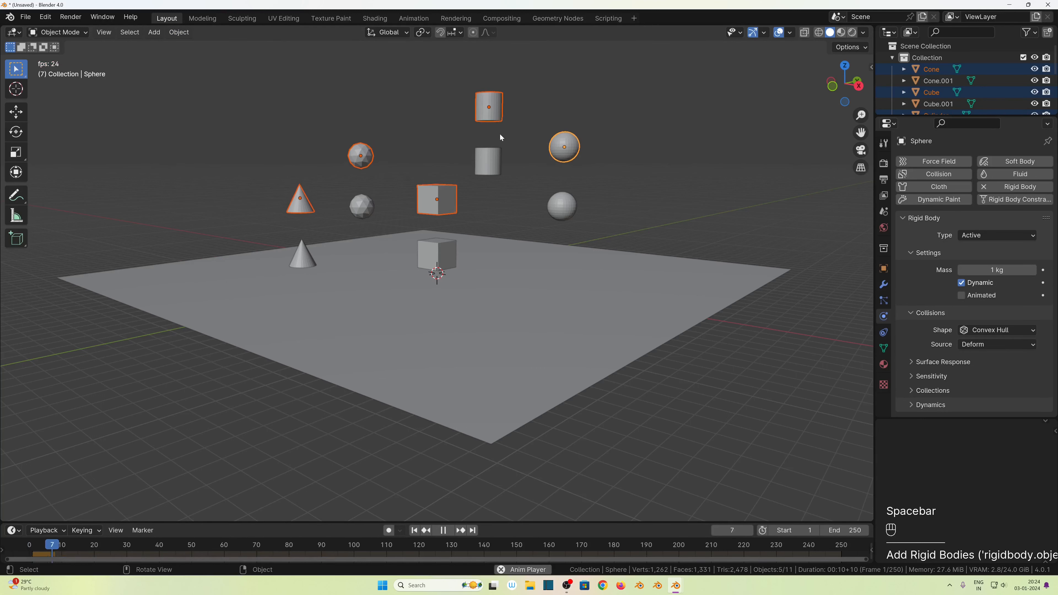
middle_click_drag(484, 283, 451, 308)
scroll(445, 305, "up", 3)
key("space")
key("space")
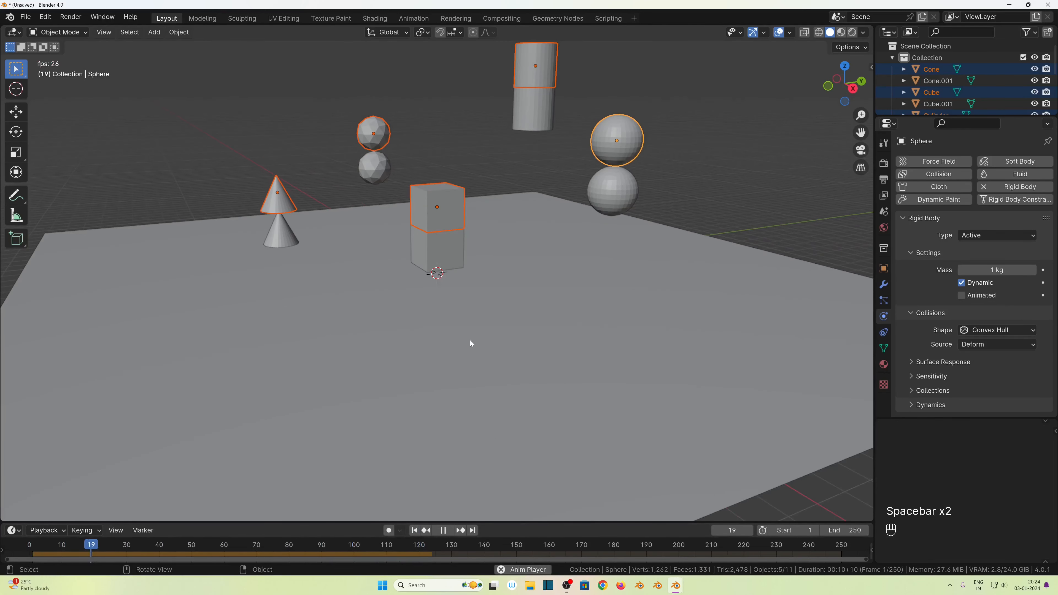
key("space")
Step: Raise the five active objects higher above their passive duplicates along the Z axis
middle_click_drag(428, 498, 472, 258)
key("g")
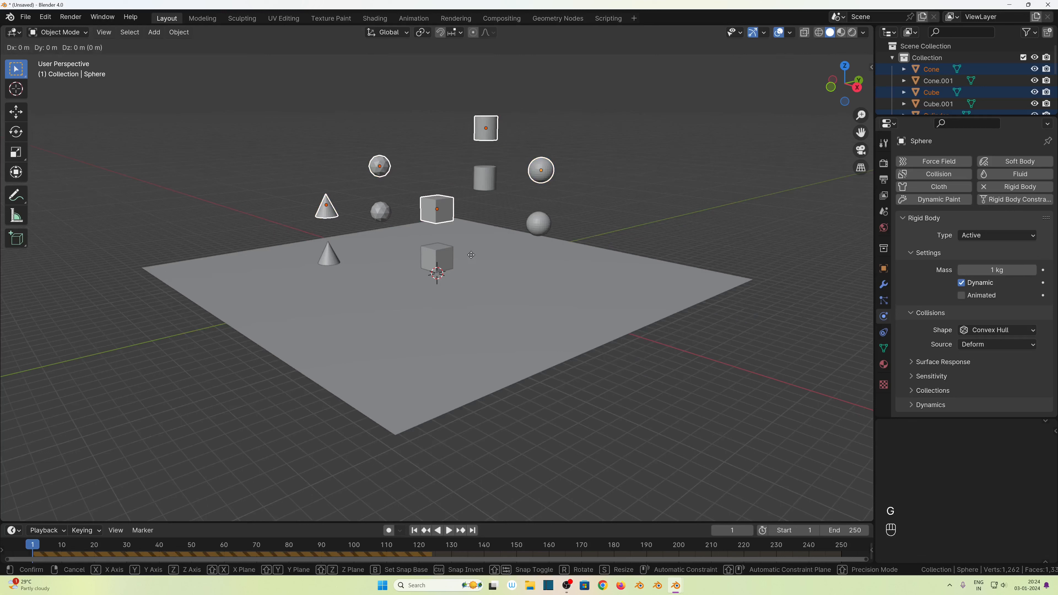
key("z")
left_click(466, 157)
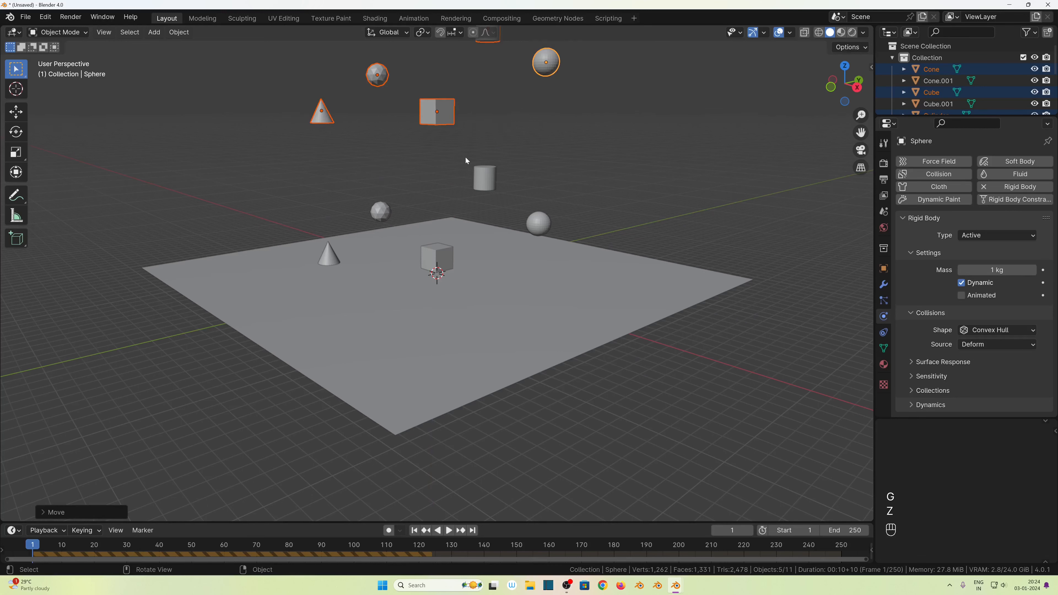
Step: Play the simulation from frame 1 to examine the raised objects' collisions with the duplicates, stop it and rewind
left_click(414, 530)
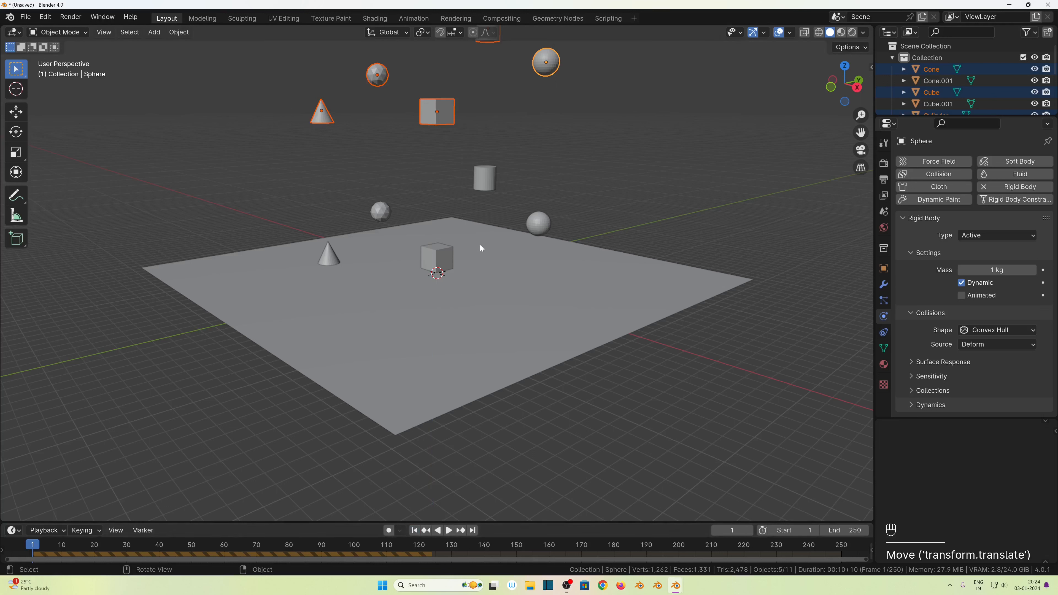
key("space")
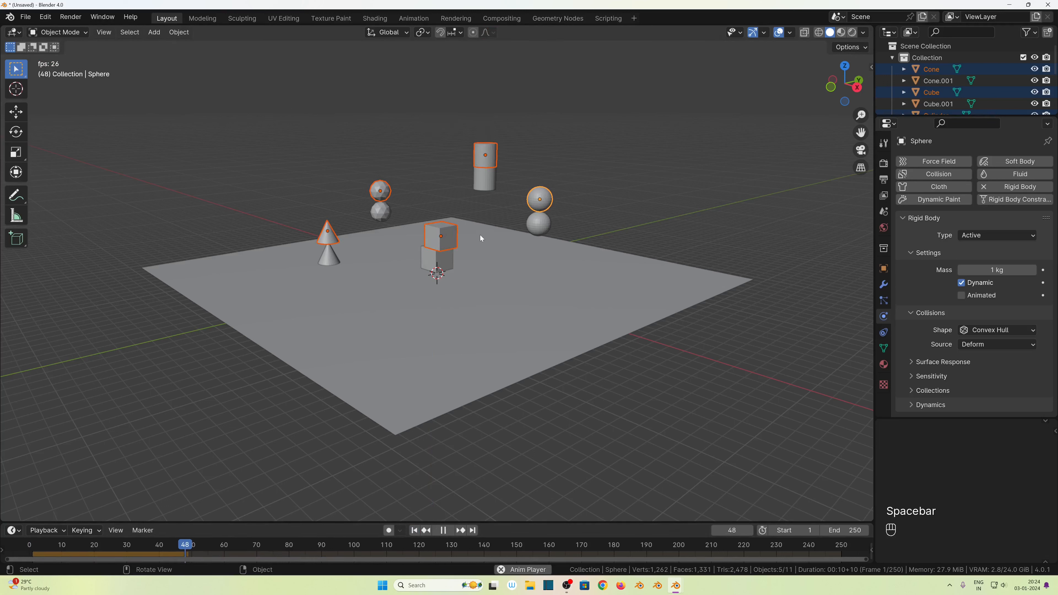
key("space")
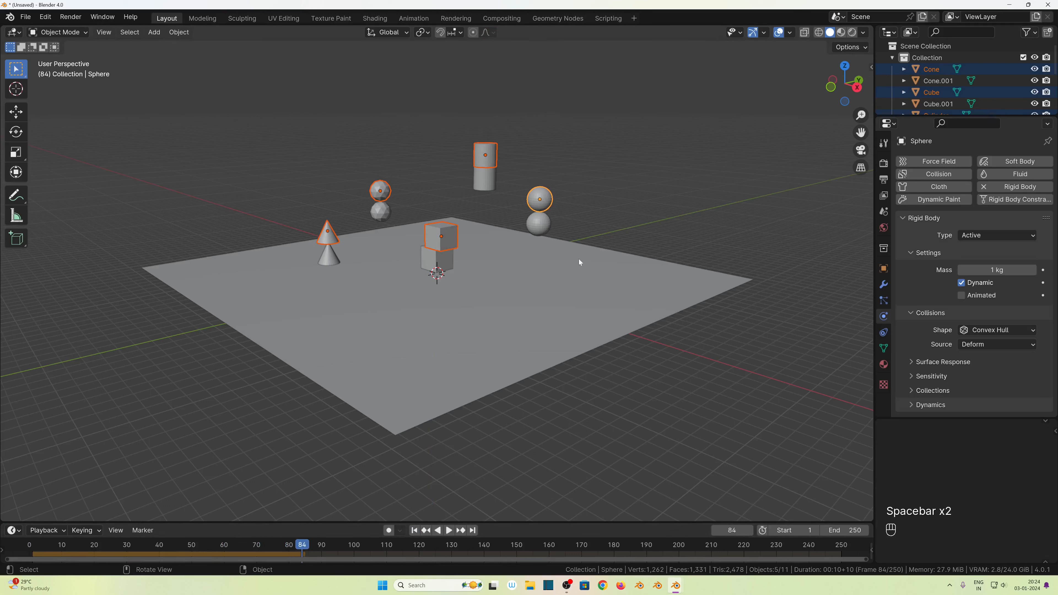
middle_click_drag(579, 262, 380, 246)
scroll(380, 246, "up", 3)
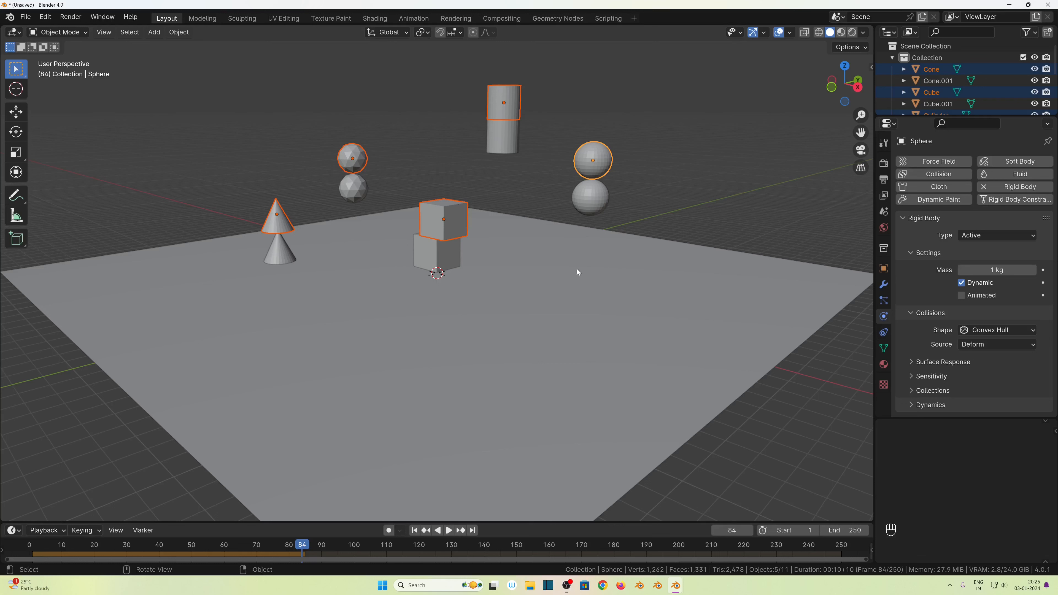
left_click(414, 531)
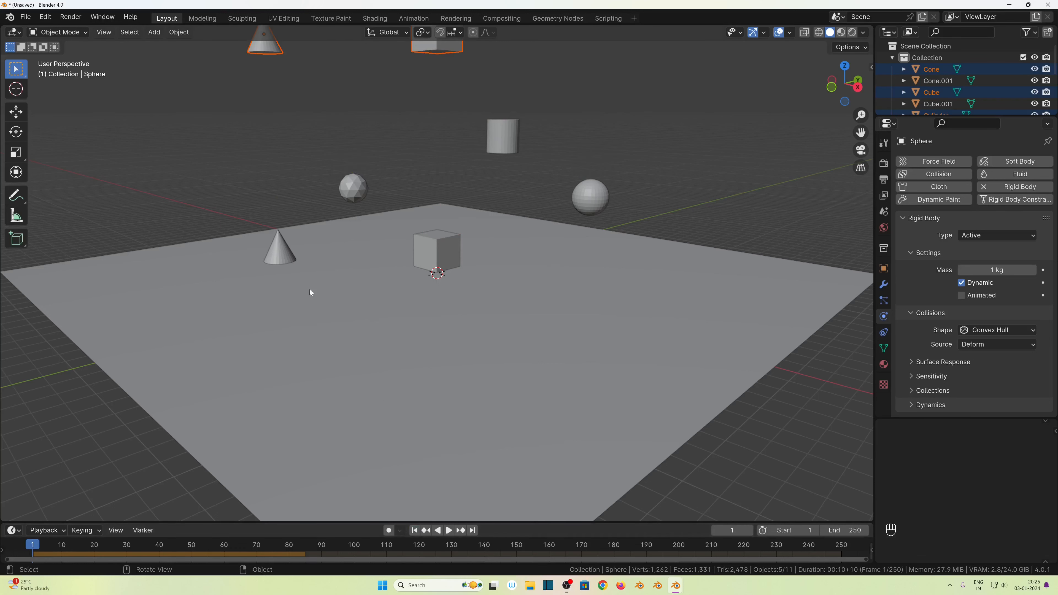
Step: Select the five lower duplicates and remove their rigid body physics
left_click(305, 258)
left_click(431, 254)
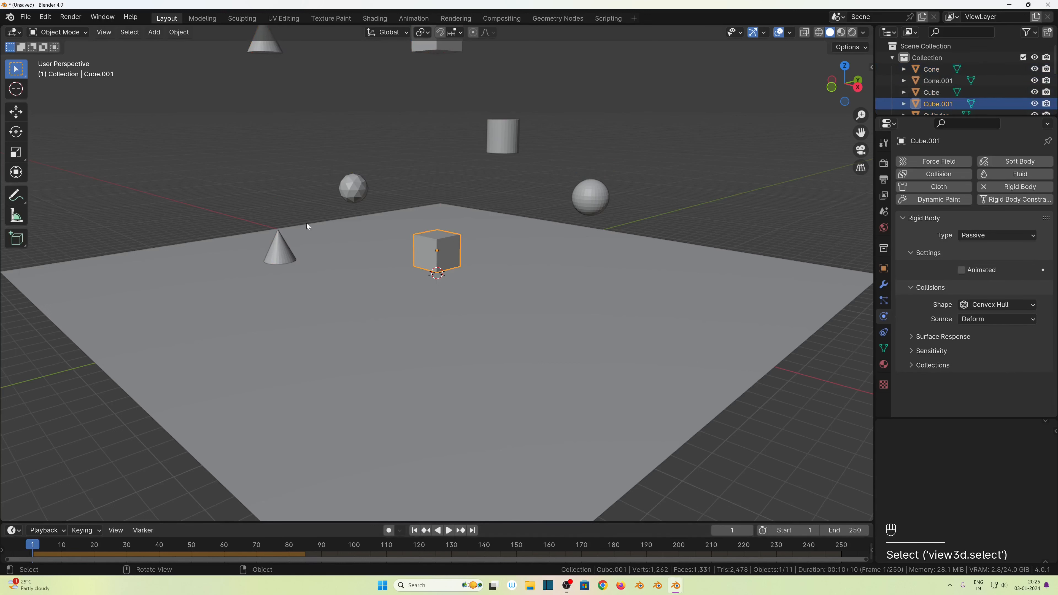
left_click(284, 250, "shift")
left_click(351, 191, "shift")
left_click(508, 149, "shift")
left_click(591, 197, "shift")
scroll(583, 208, "down", 3)
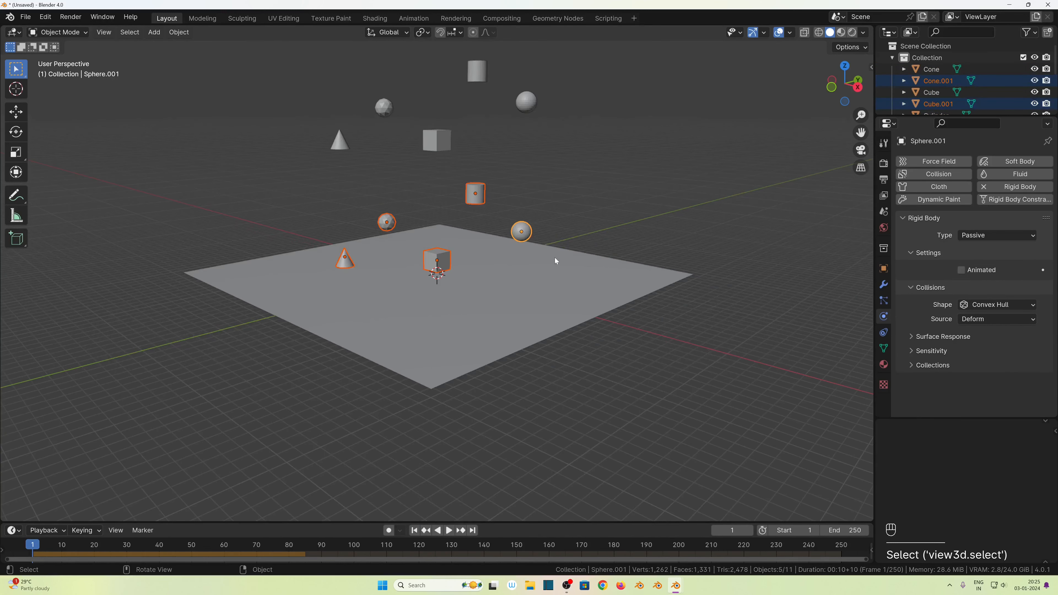
left_click(179, 32)
mouse_move(210, 335)
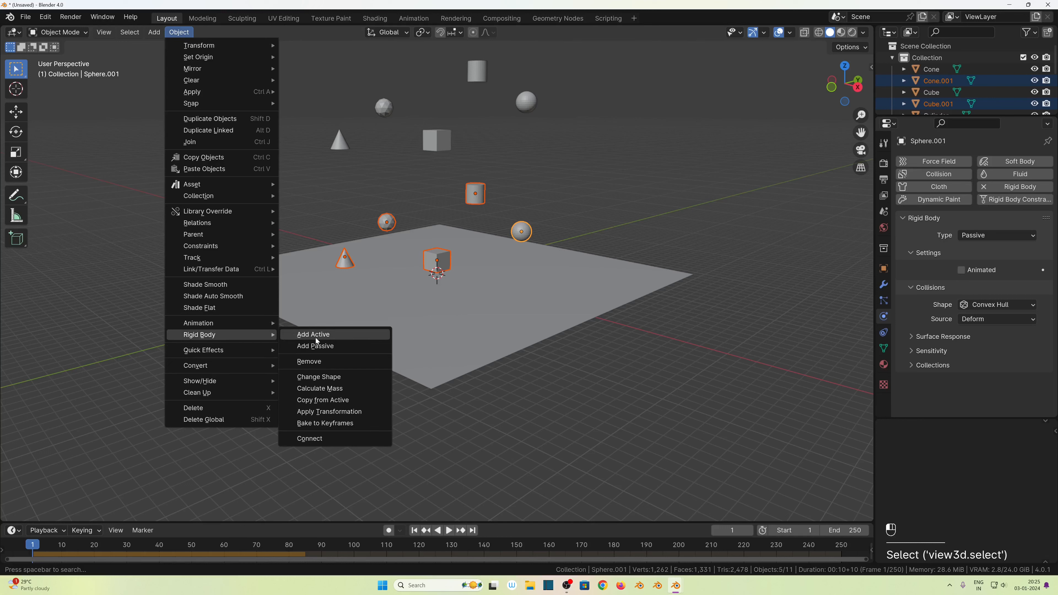
left_click(332, 366)
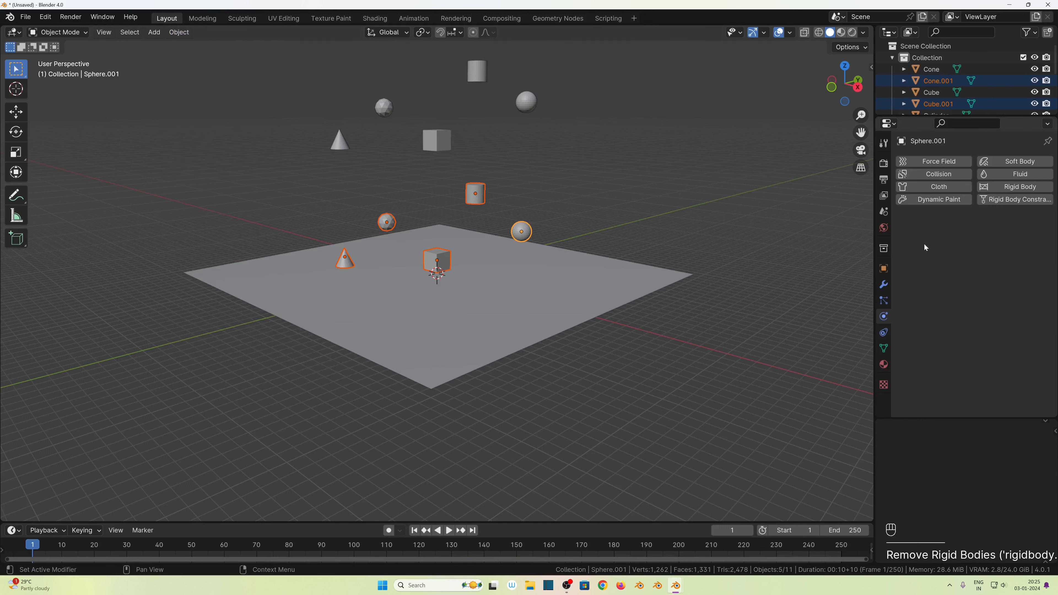
Step: Check the physics settings of the lower cube, ico sphere, cone and cylinder one by one
left_click(454, 264)
left_click(437, 262)
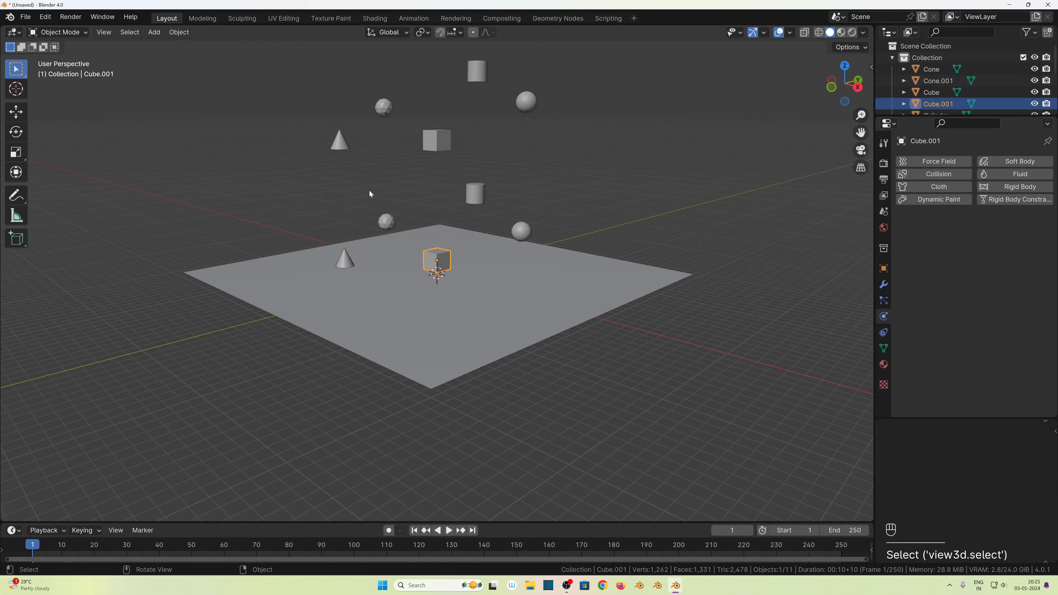
left_click(385, 224)
left_click(346, 258)
left_click(475, 195)
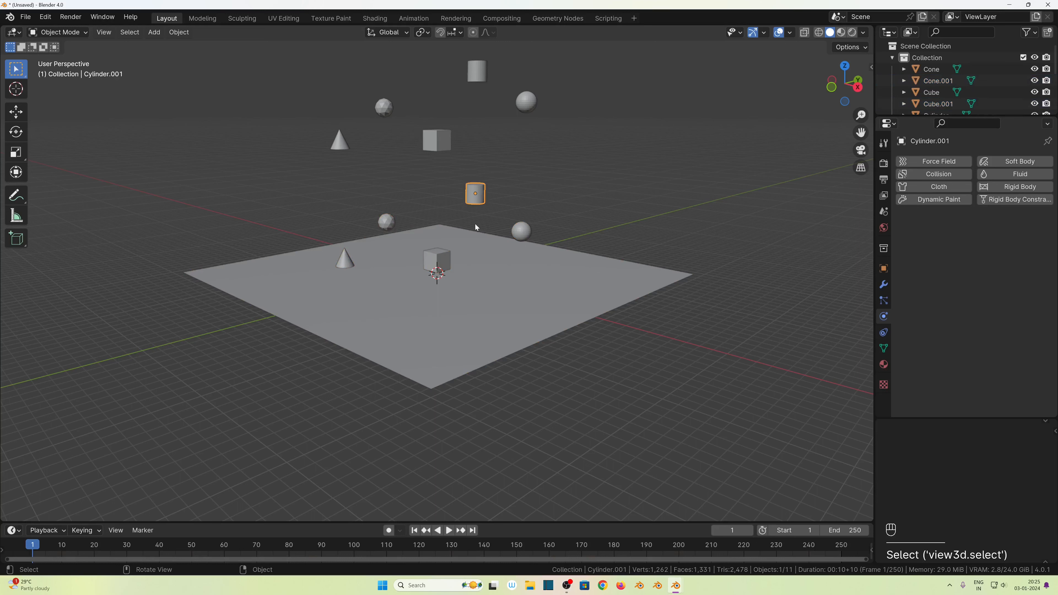
Step: Play the simulation to examine how the active objects fall past the duplicates without rigid bodies, stop it and rewind to frame 1
key("space")
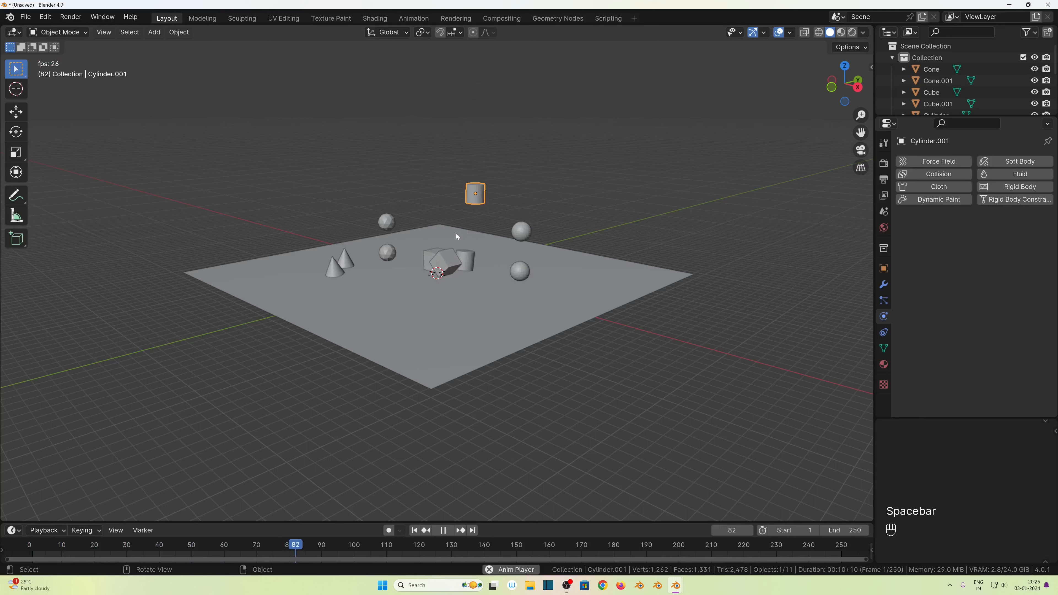
scroll(452, 194, "up", 4)
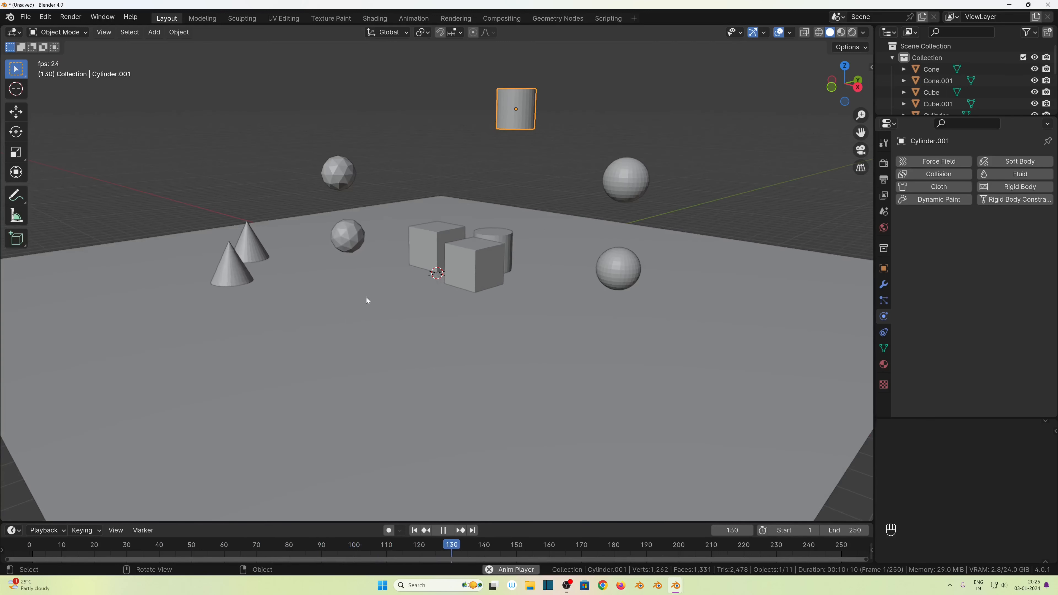
key("space")
left_click(532, 339)
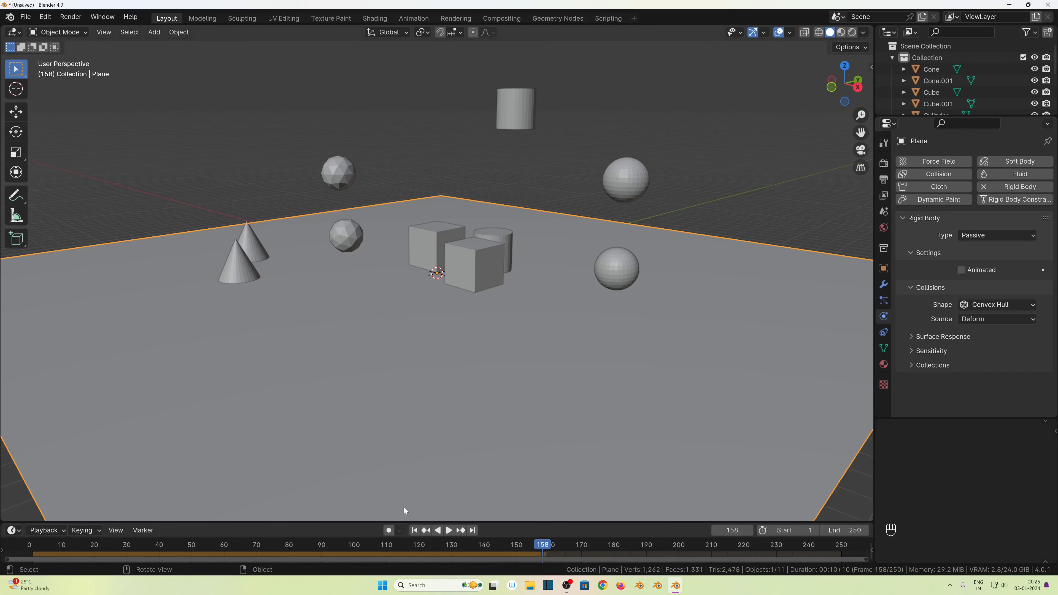
scroll(433, 325, "down", 2)
key("shift+Left")
Step: Compare the rigid body settings of the upper cone with those of the plane
scroll(433, 325, "down", 3)
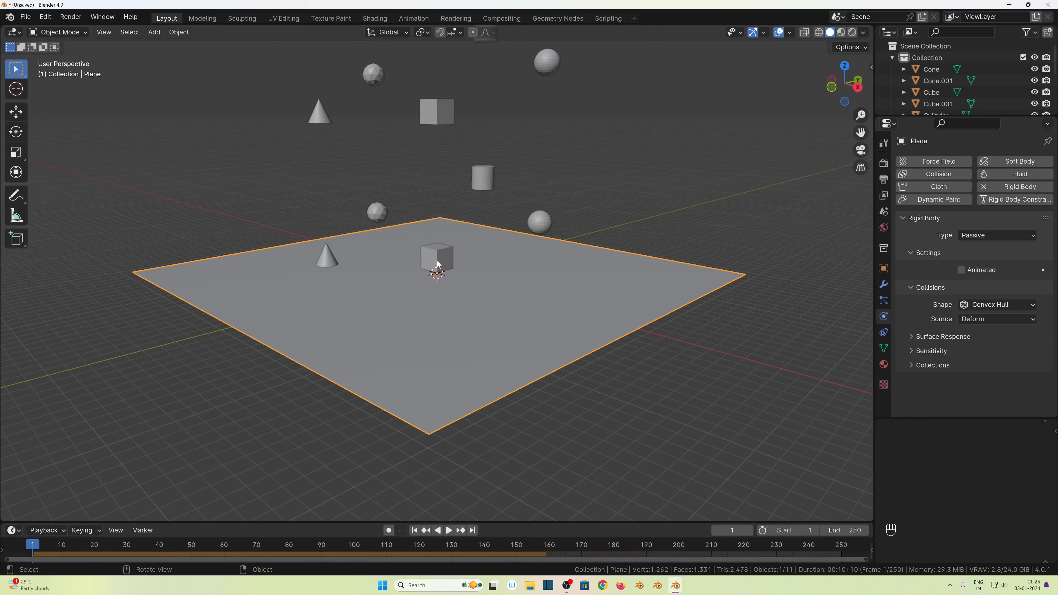
middle_click_drag(326, 114, 373, 154)
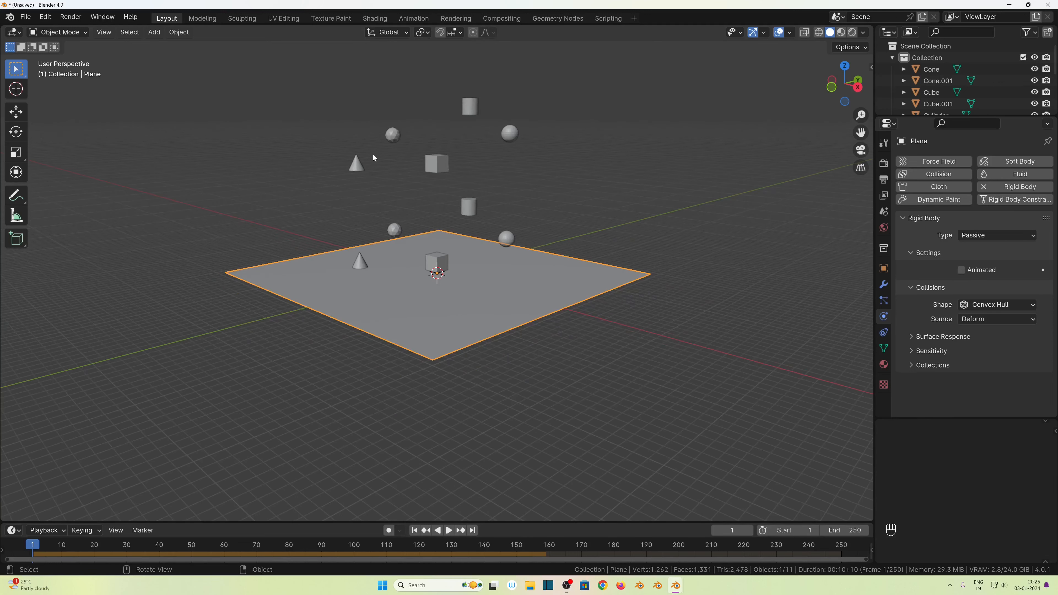
left_click(354, 169)
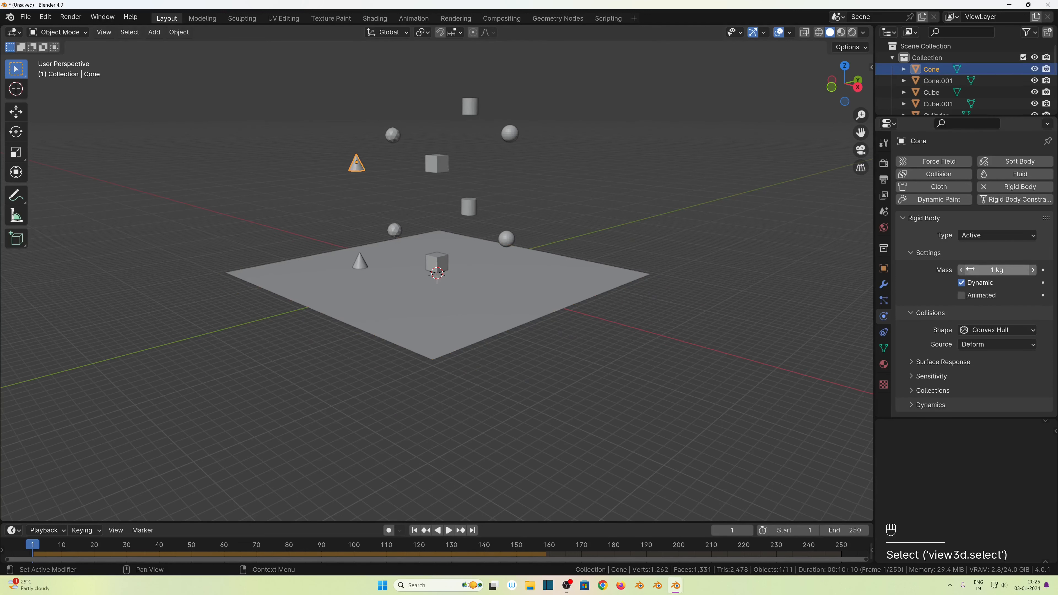
left_click(456, 314)
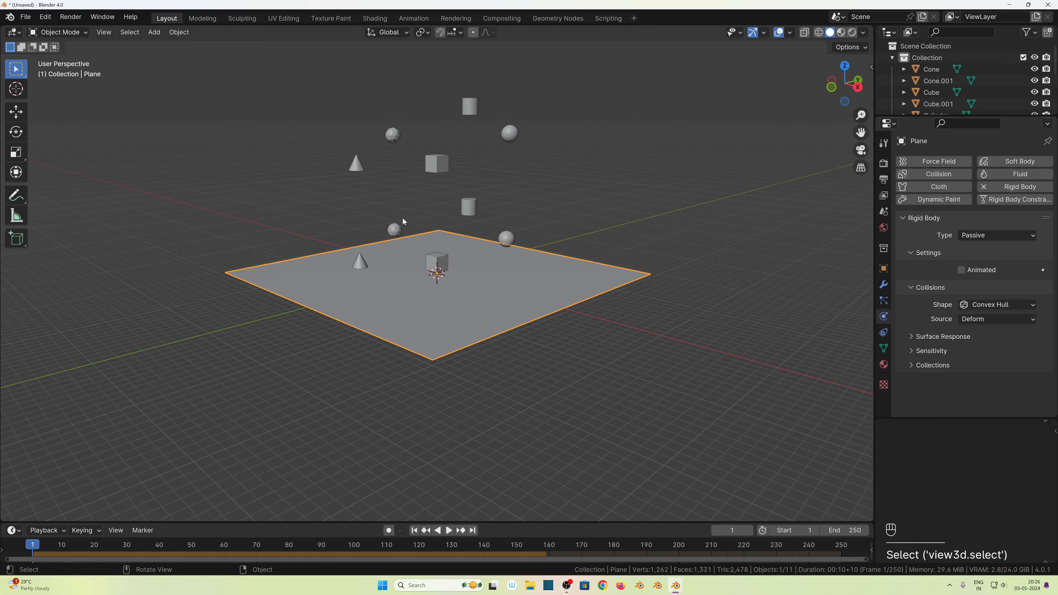
left_click(355, 164)
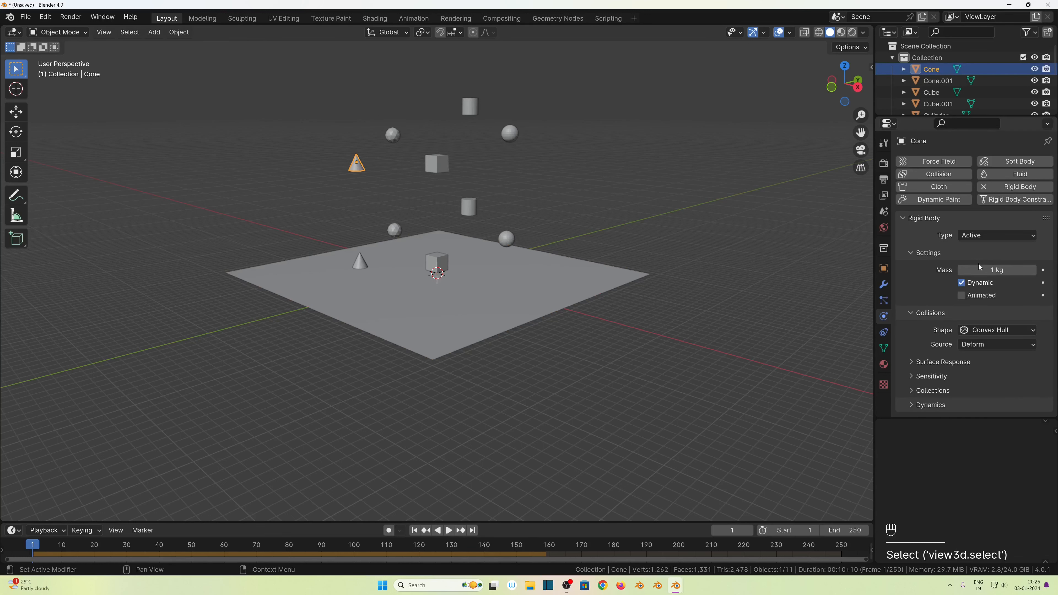
Step: Set the upper cone's rigid body mass to 5 kg
scroll(850, 291, "up", 3)
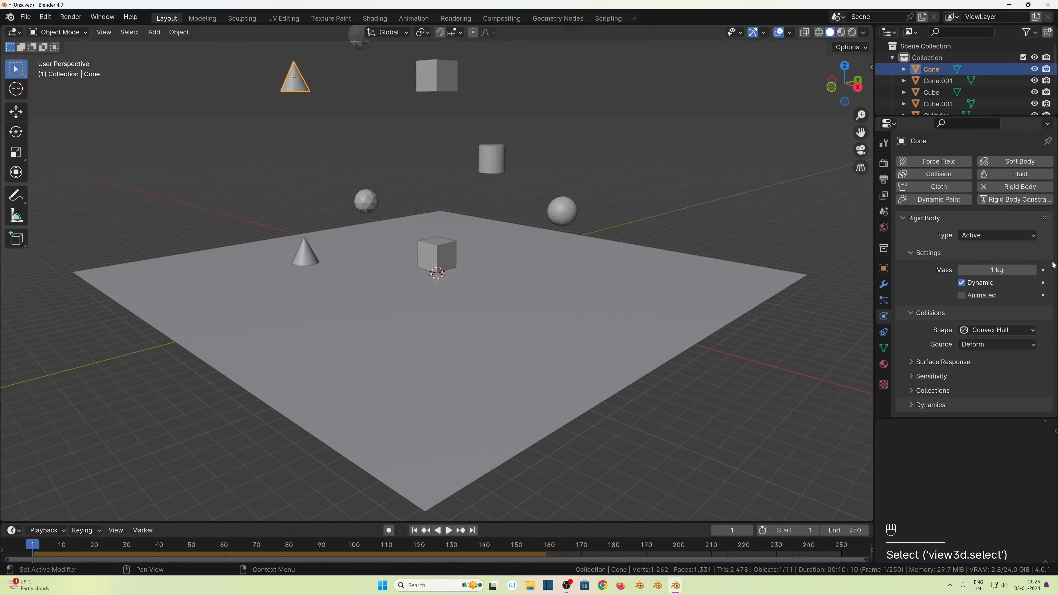
left_click(996, 270)
type("5")
key("Return")
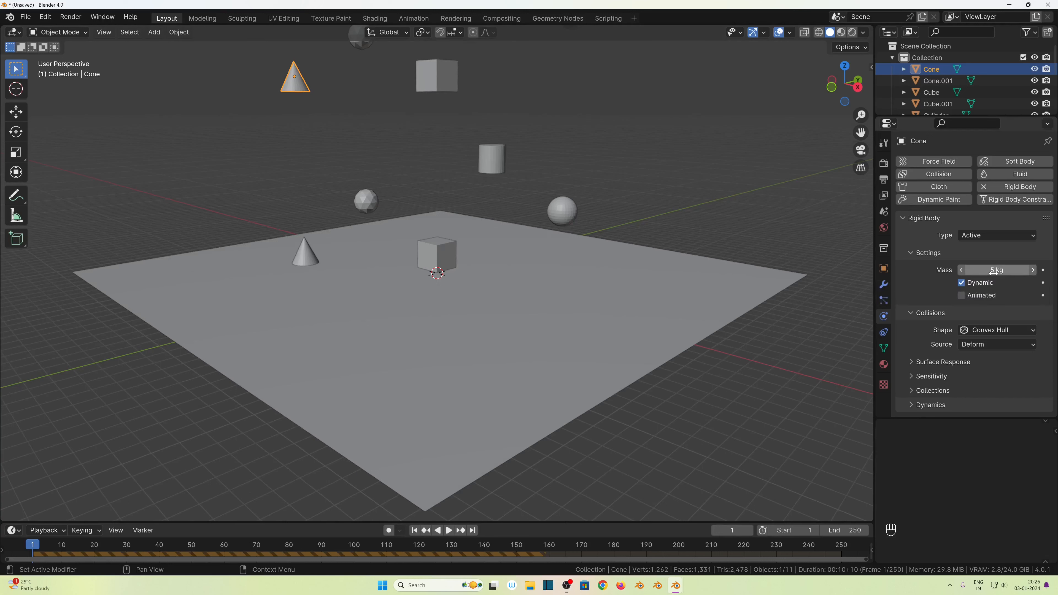
Step: Play the simulation to examine how the heavier cone falls, stop it and rewind to frame 1
key("space")
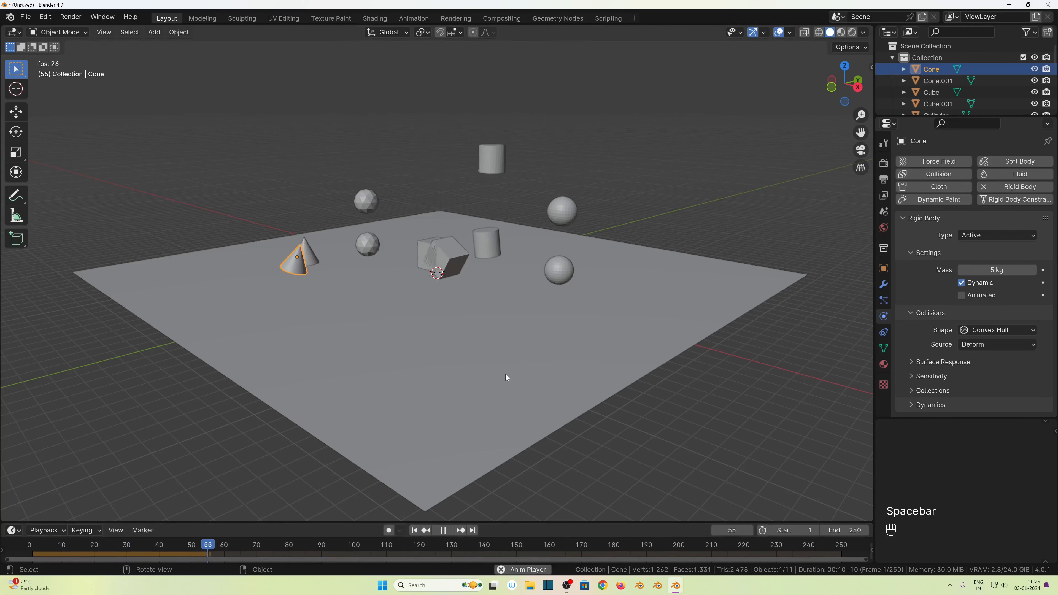
key("space")
key("shift+Left")
middle_click_drag(484, 385, 501, 371)
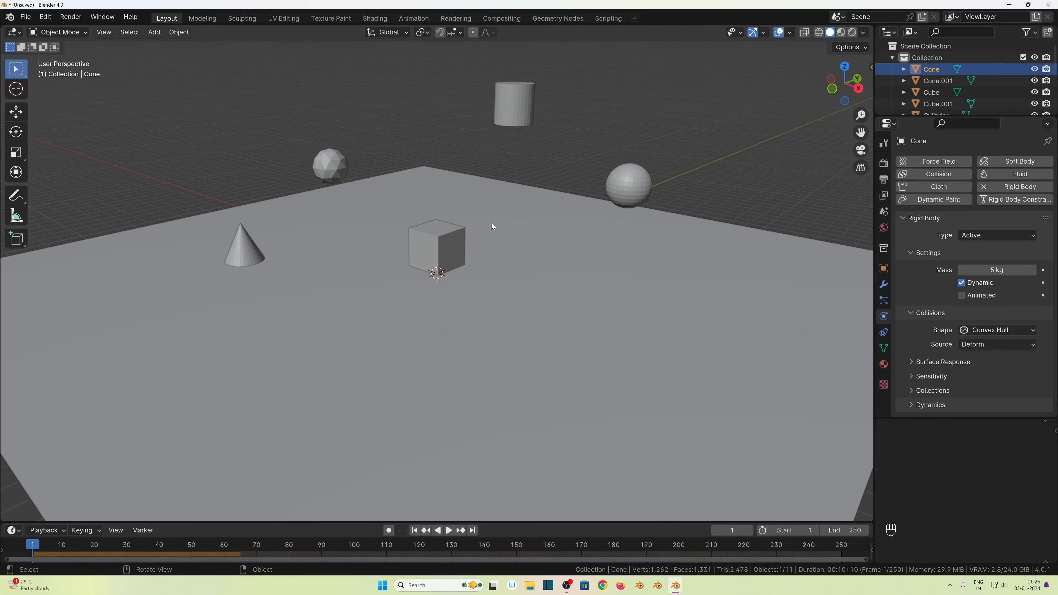
scroll(497, 246, "down", 5)
mouse_move(498, 252)
middle_mouse_down()
mouse_move(494, 211)
mouse_move(504, 236)
middle_mouse_up()
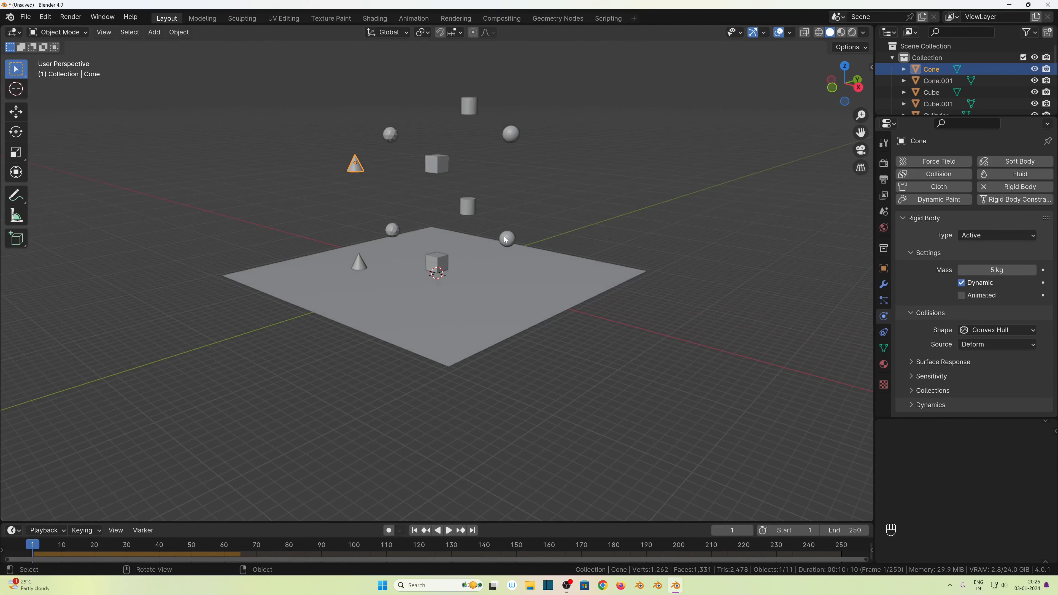
Step: Select all the upper and lower objects except the lower cube and the plane, and delete them
left_click(357, 263)
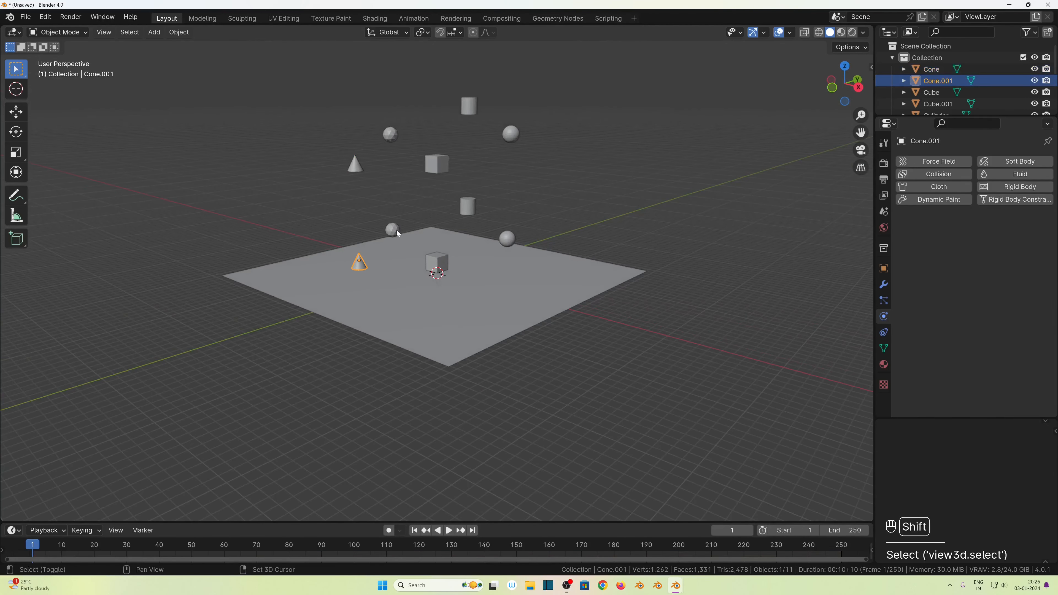
left_click(395, 231, "shift")
left_click(474, 206, "shift")
left_click(507, 242, "shift")
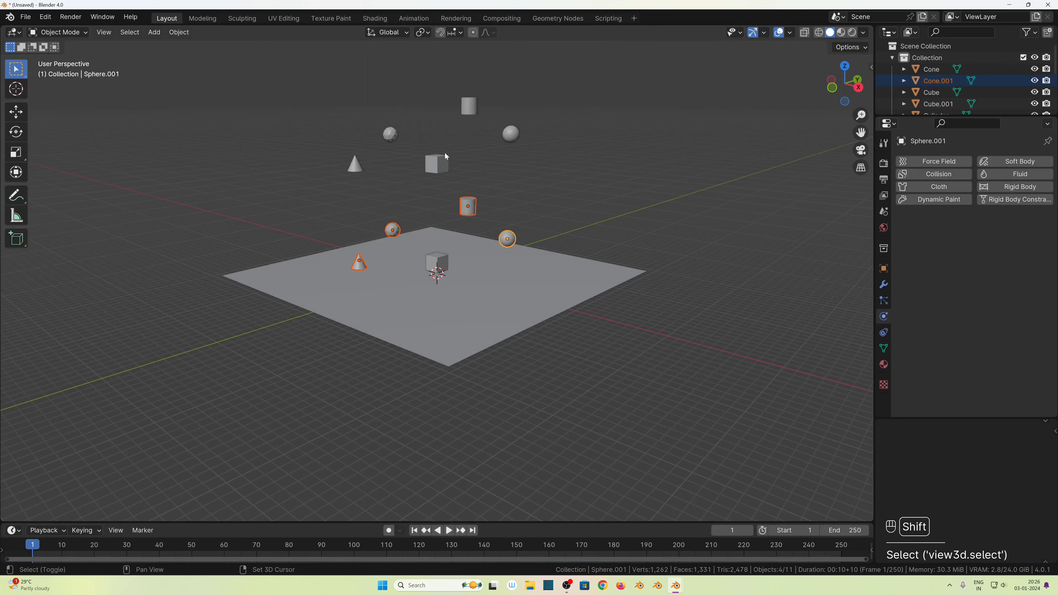
left_click(437, 164, "shift")
left_click(356, 163, "shift")
left_click(388, 135, "shift")
left_click(466, 111, "shift")
left_click(511, 134, "shift")
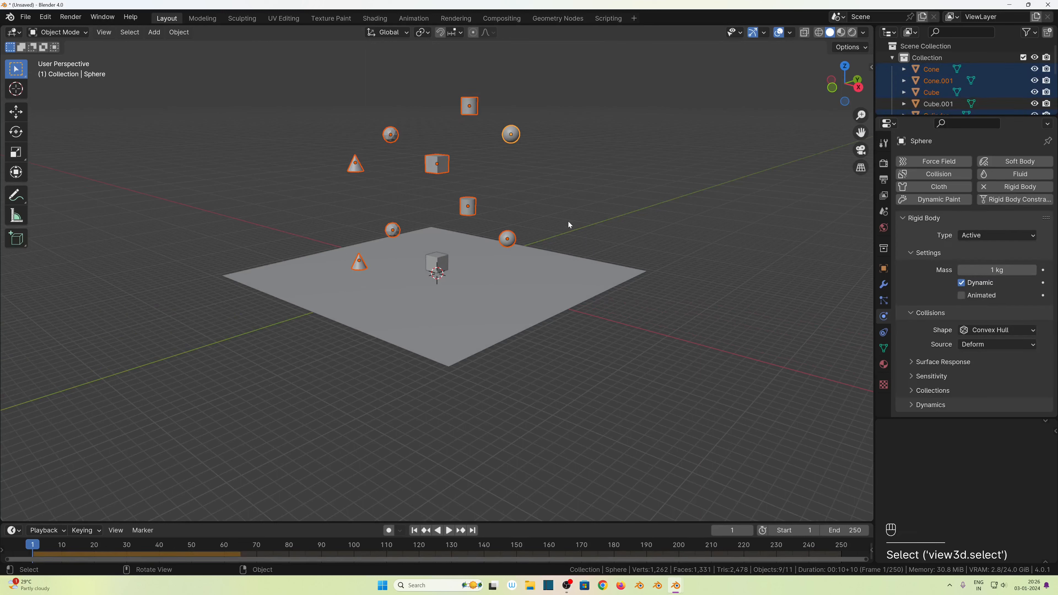
key("Delete")
Step: In front view, lower the remaining cube along the Z axis until it sits just above the plane
scroll(446, 264, "up", 4)
middle_click_drag(445, 264, 452, 446)
key("KP_1")
scroll(453, 446, "up", 4)
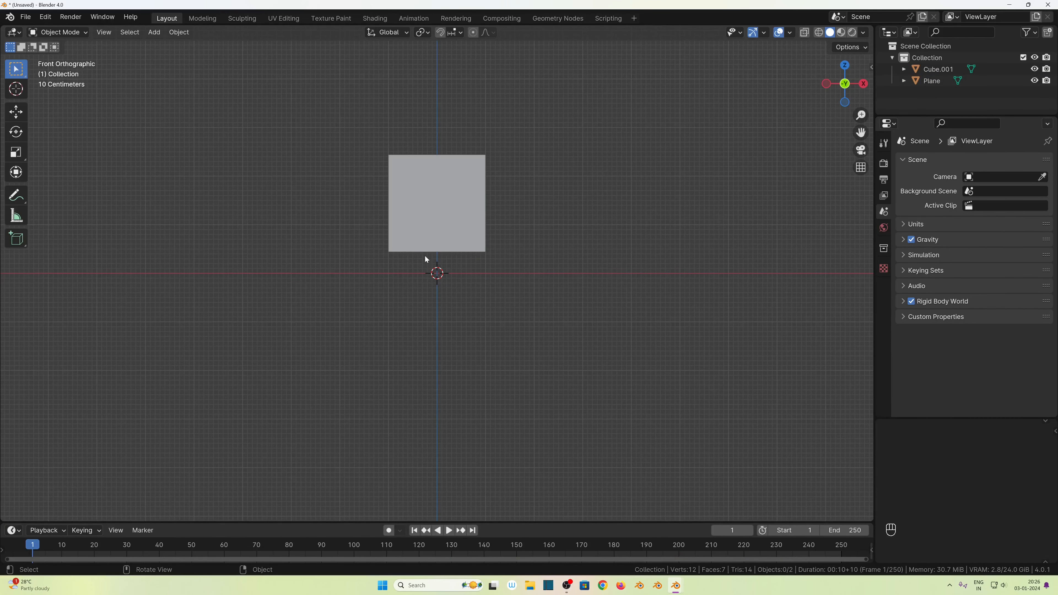
left_click(535, 202)
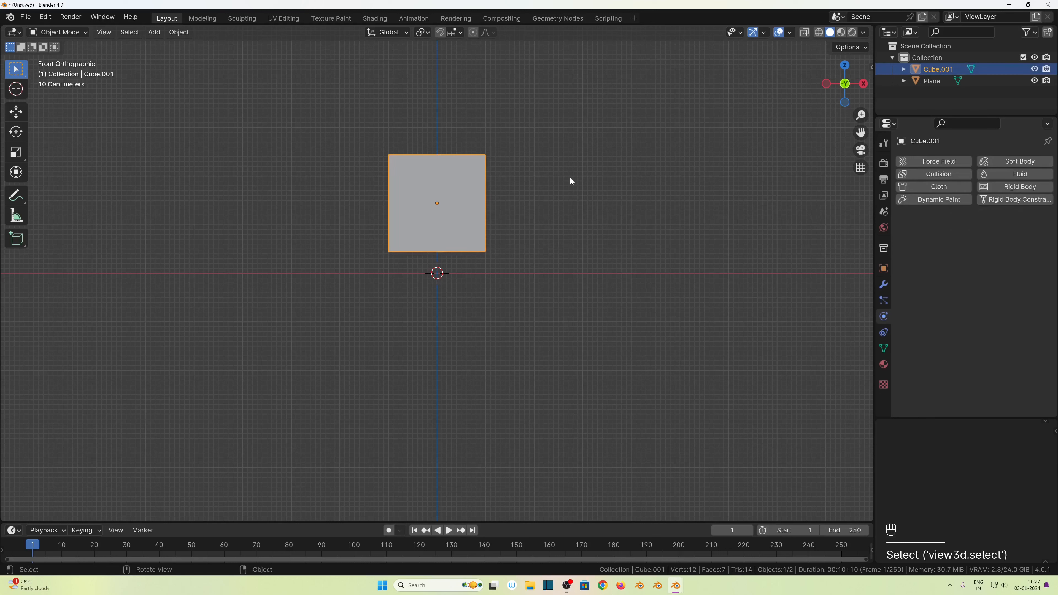
key("g")
key("z")
key("shift")
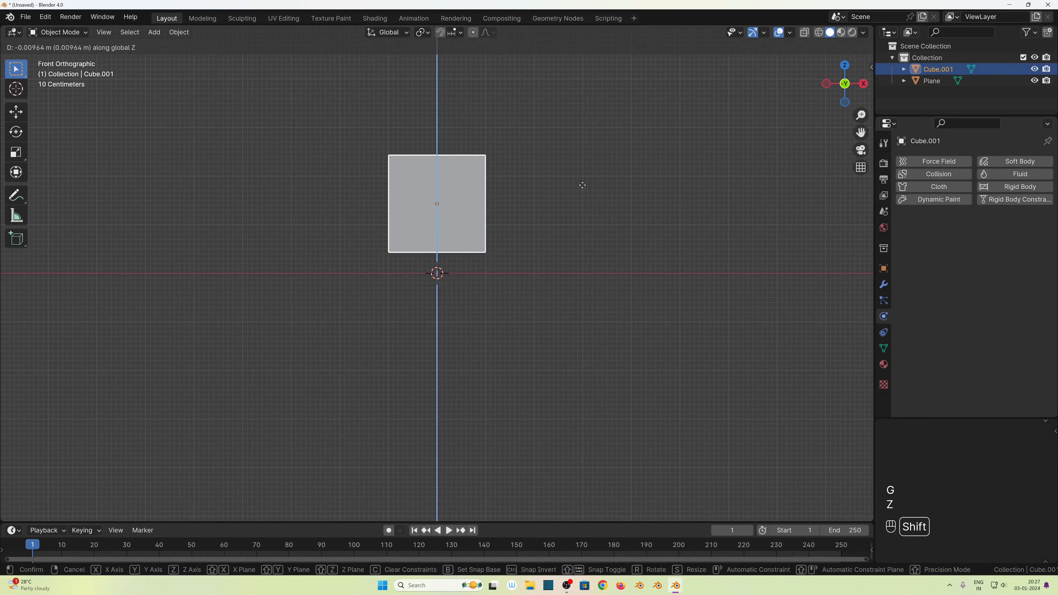
left_click(582, 343)
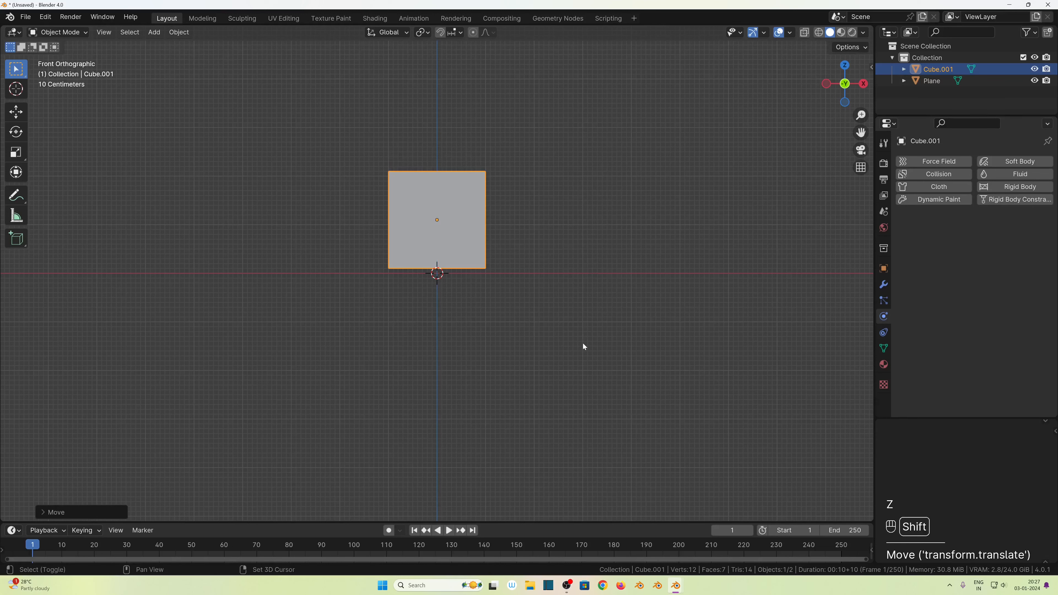
key("ctrl+z")
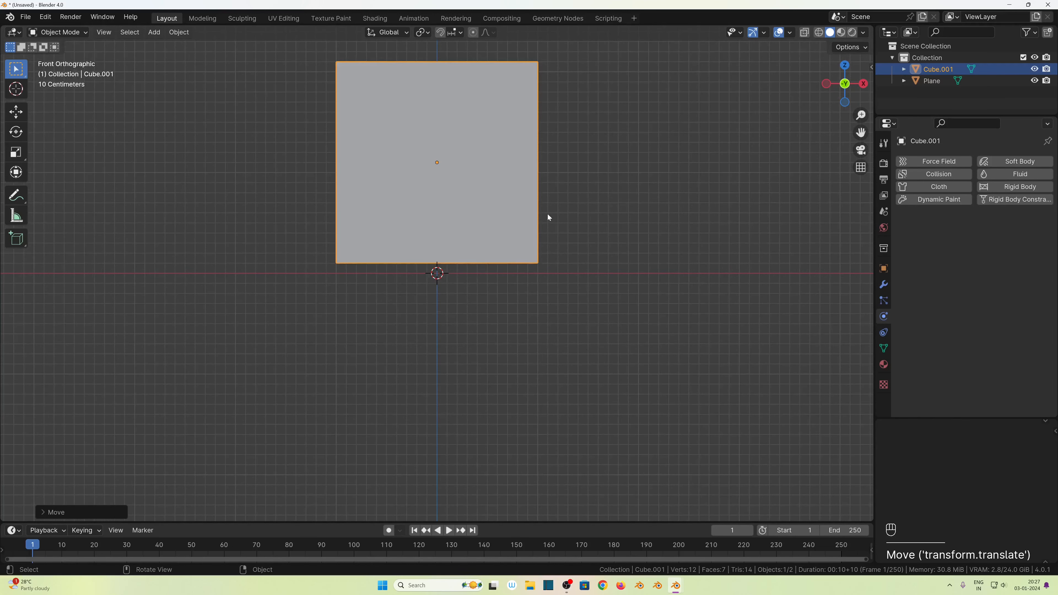
key("KP_1")
middle_click_drag(550, 218, 543, 253)
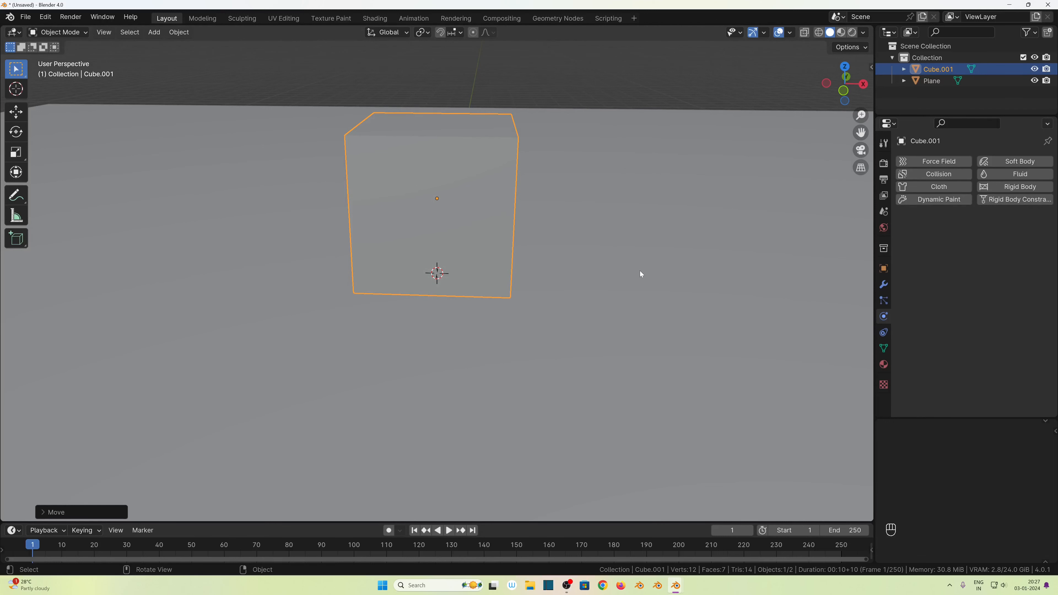
Step: Check the rigid body settings of the plane
left_click(596, 340)
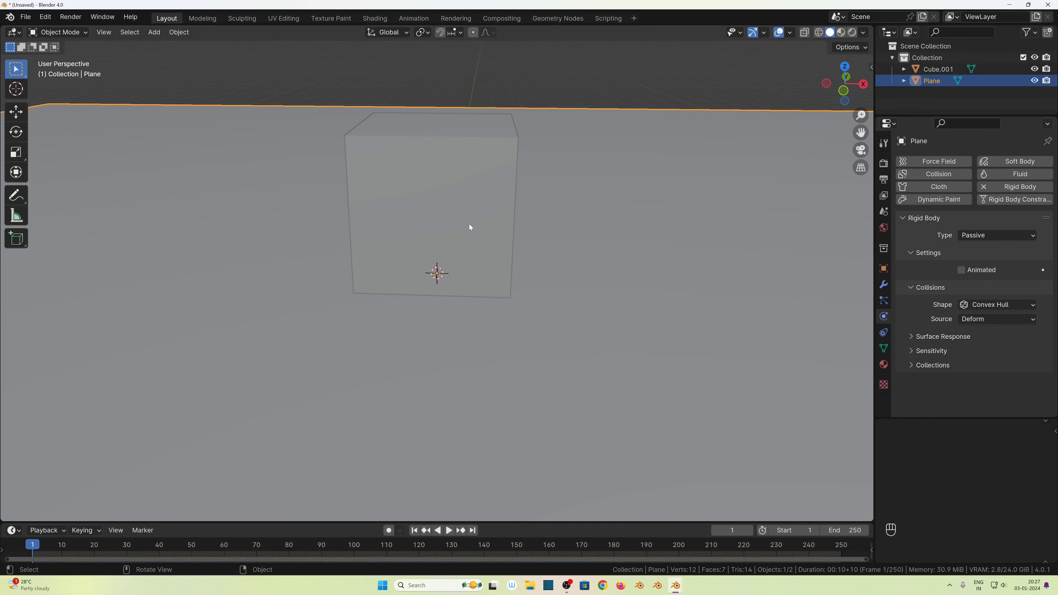
scroll(407, 358, "down", 4)
middle_click_drag(444, 363, 425, 311)
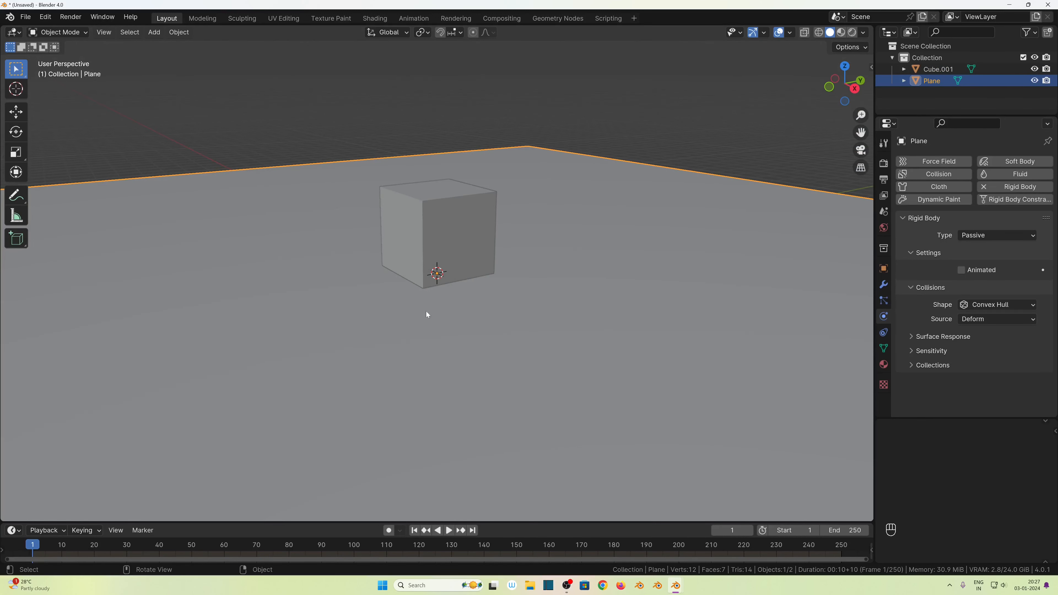
Step: Duplicate the cube and place the copy along the Z axis just above the original
left_click(444, 225)
middle_click_drag(445, 229, 570, 270)
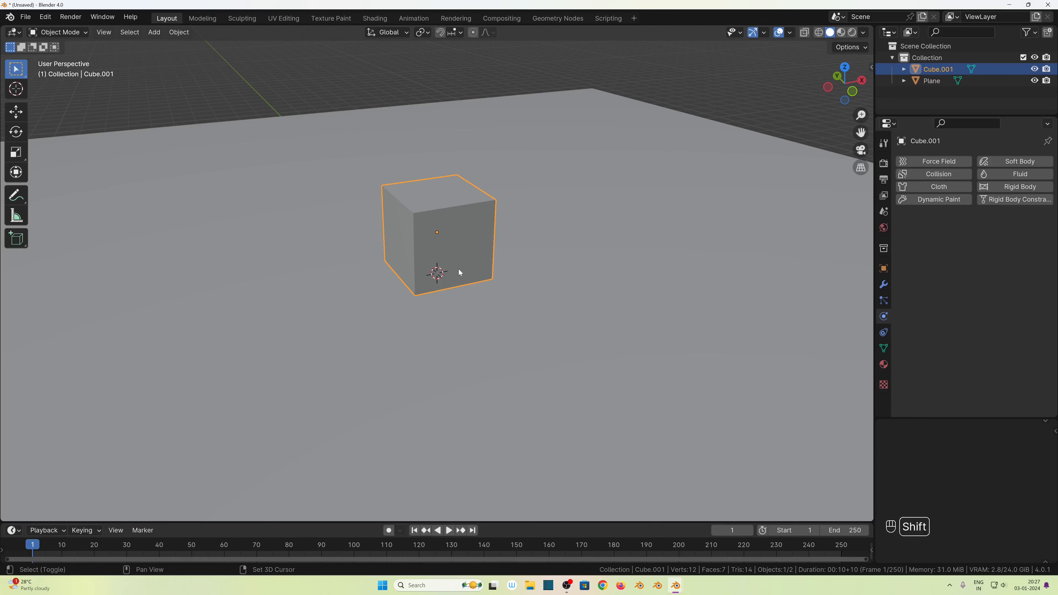
key("shift+d")
key("z")
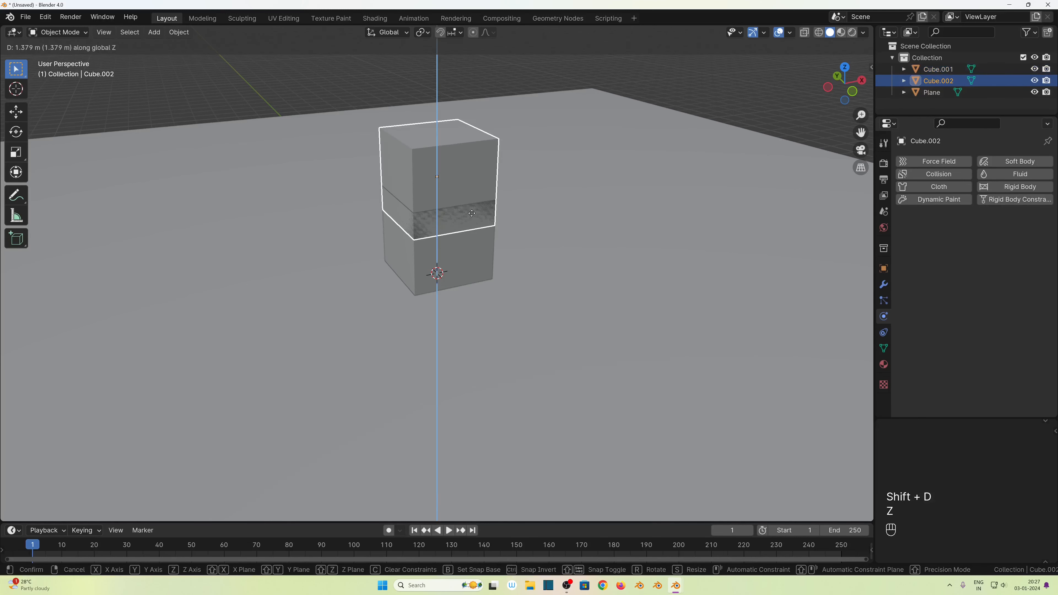
left_click(462, 206)
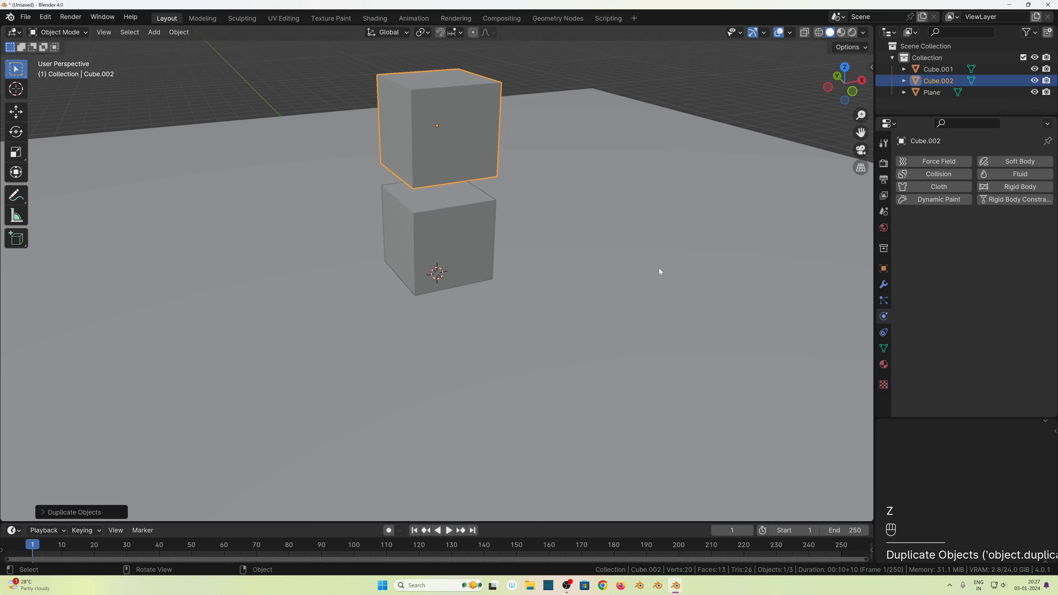
Step: Flatten the duplicated cube along Z and stretch it along X into a long, thin plank
key("s")
key("z")
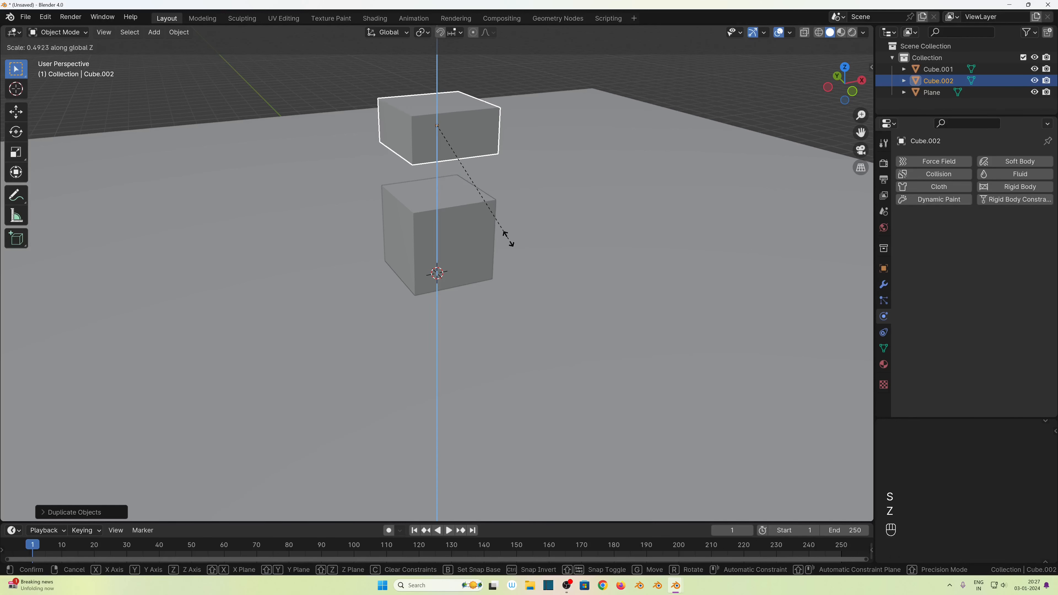
left_click(464, 152)
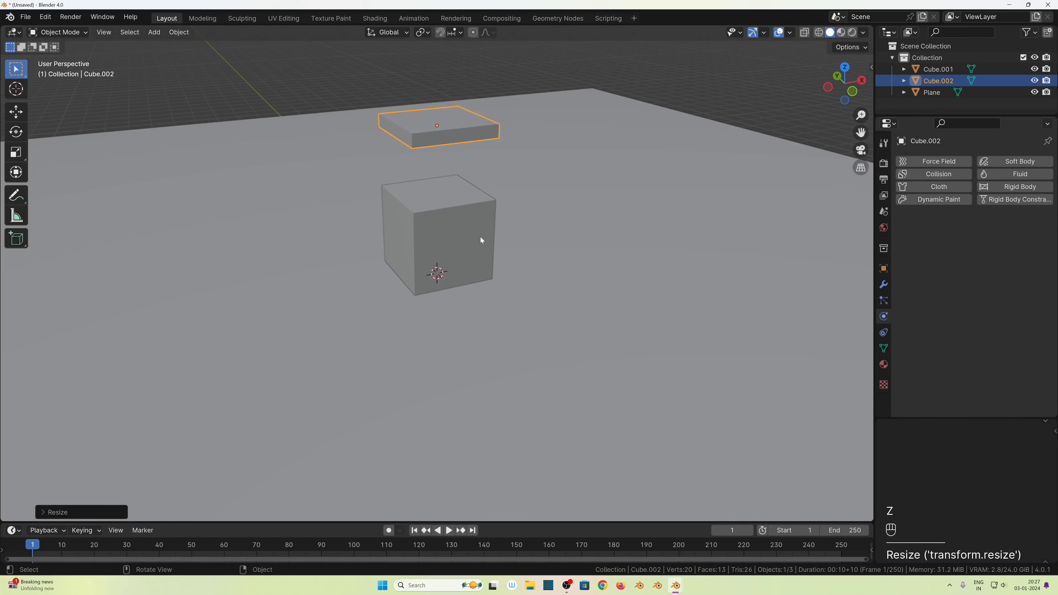
middle_click_drag(480, 237, 355, 274)
scroll(556, 280, "down", 5)
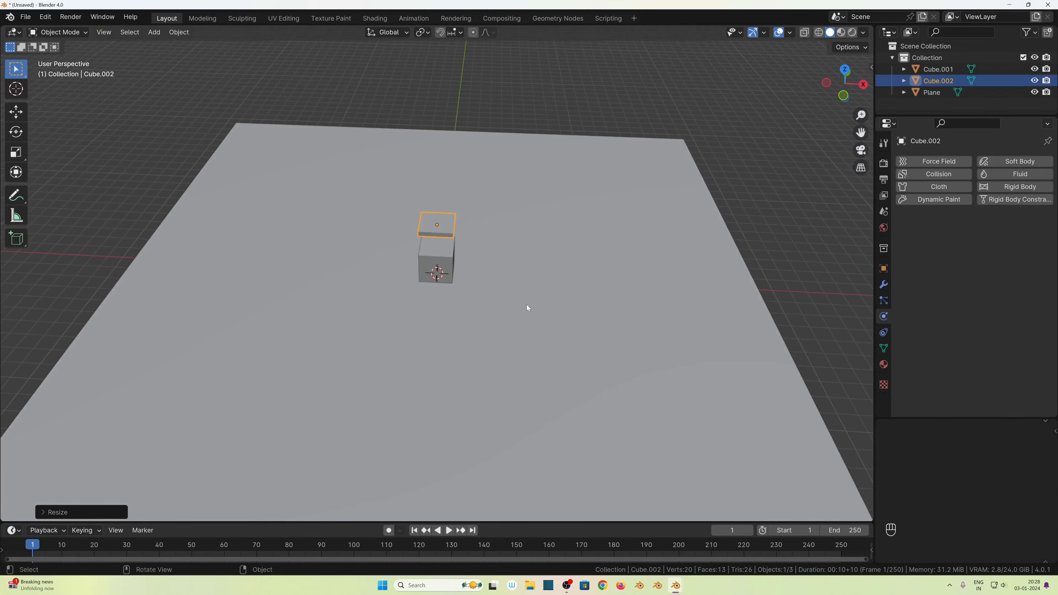
key("s")
key("x")
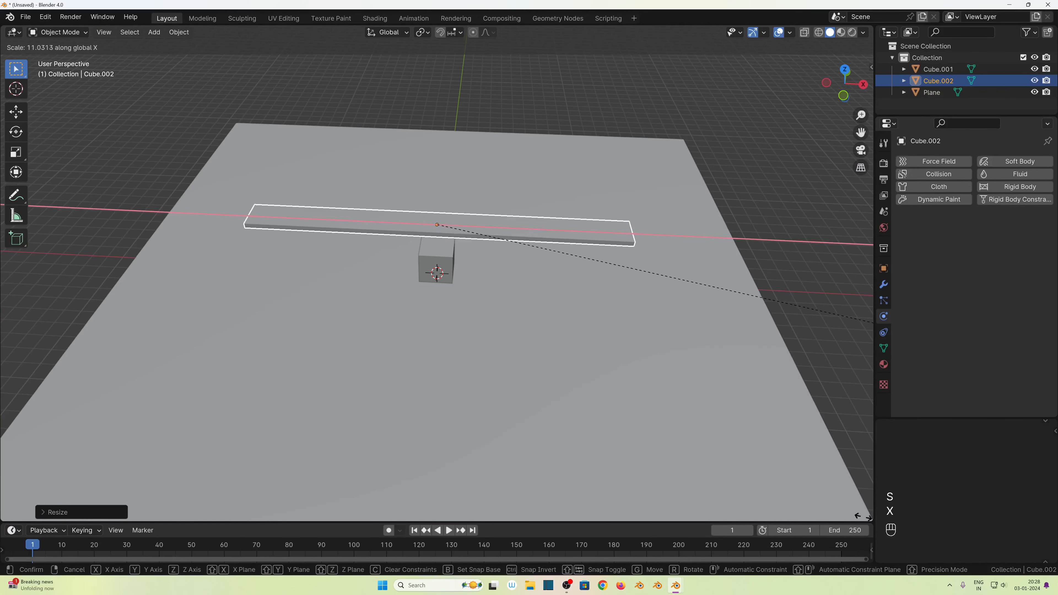
left_click(716, 444)
Step: Lower the plank about 1.3 m along Z to just above the cube and apply its scale
key("KP_1")
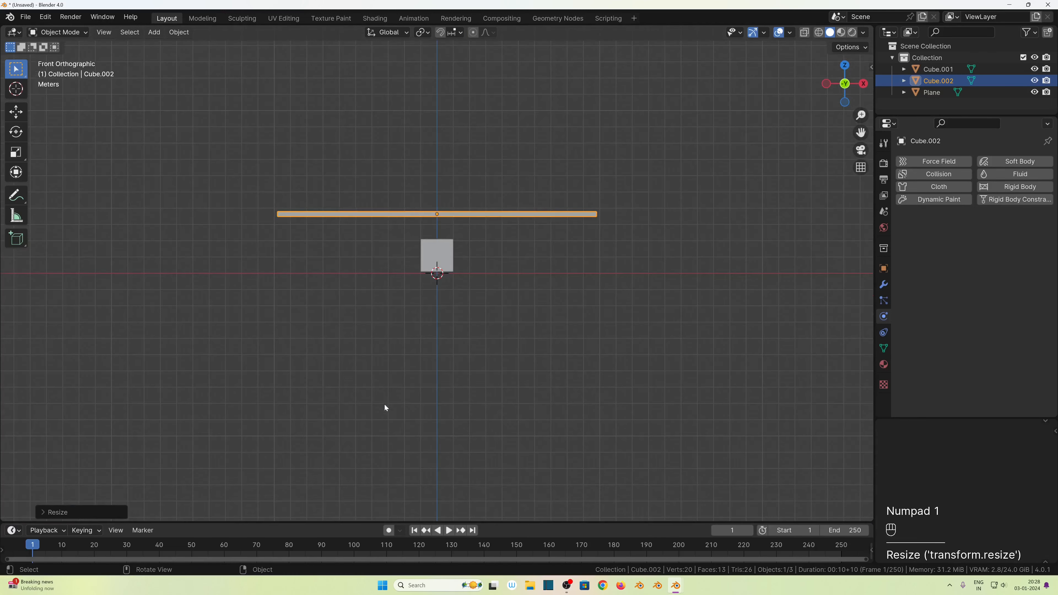
scroll(534, 230, "up", 5)
key("g")
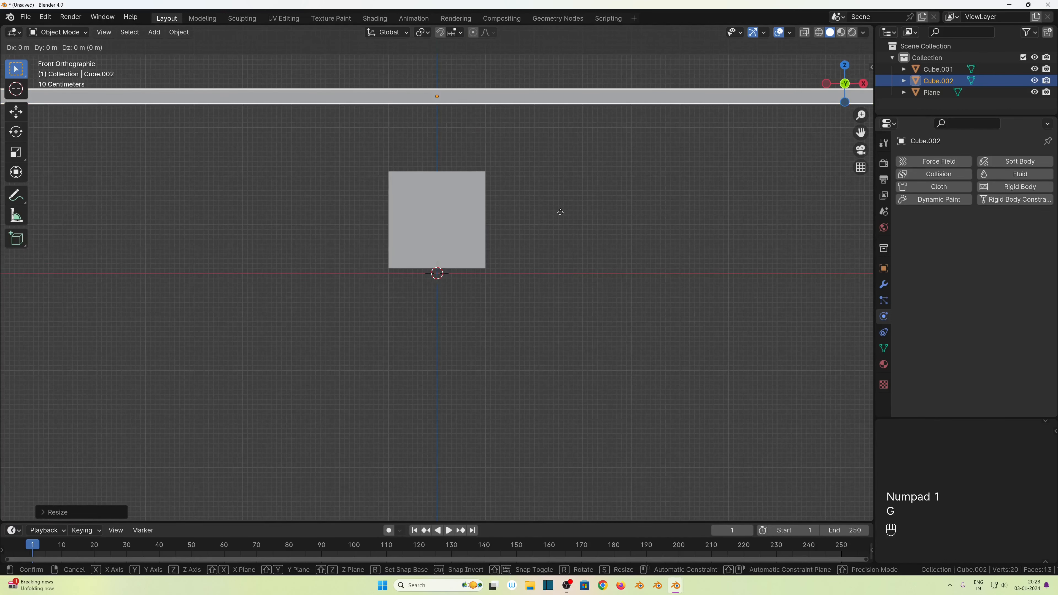
key("z")
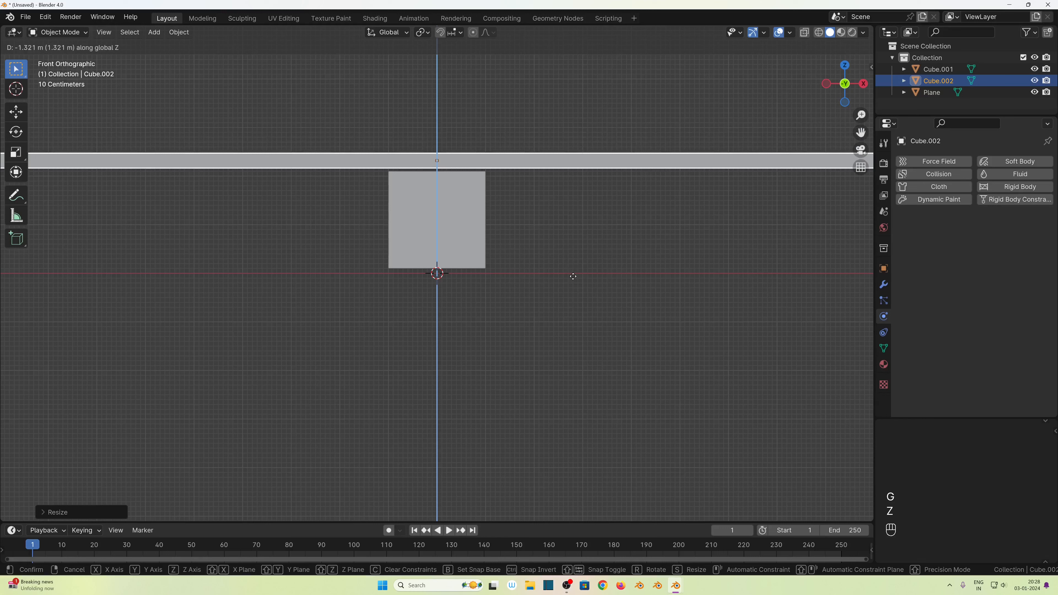
left_click(572, 274)
middle_click_drag(573, 276, 505, 235)
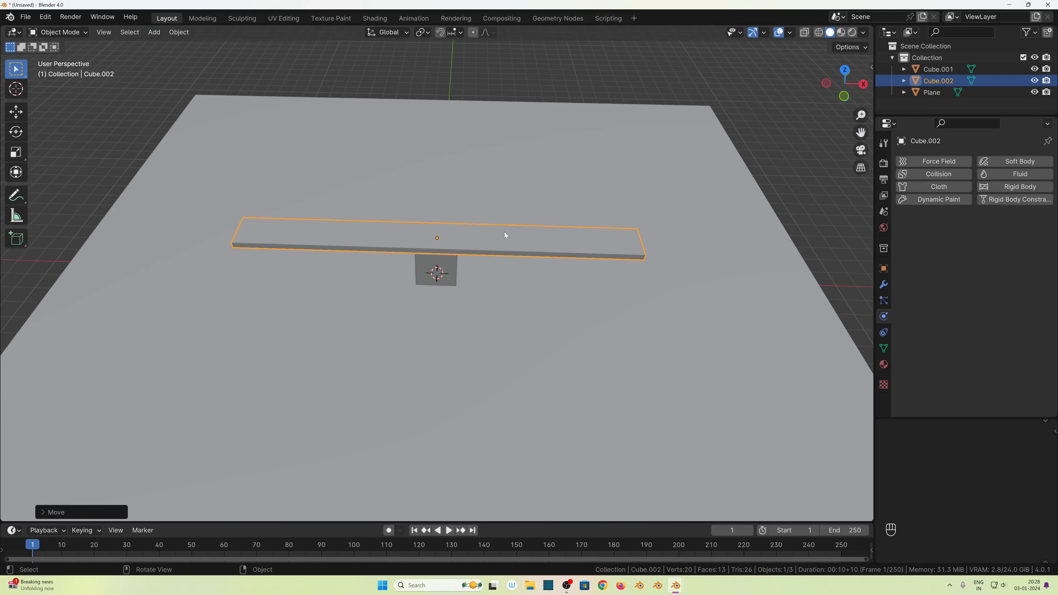
key("ctrl+a")
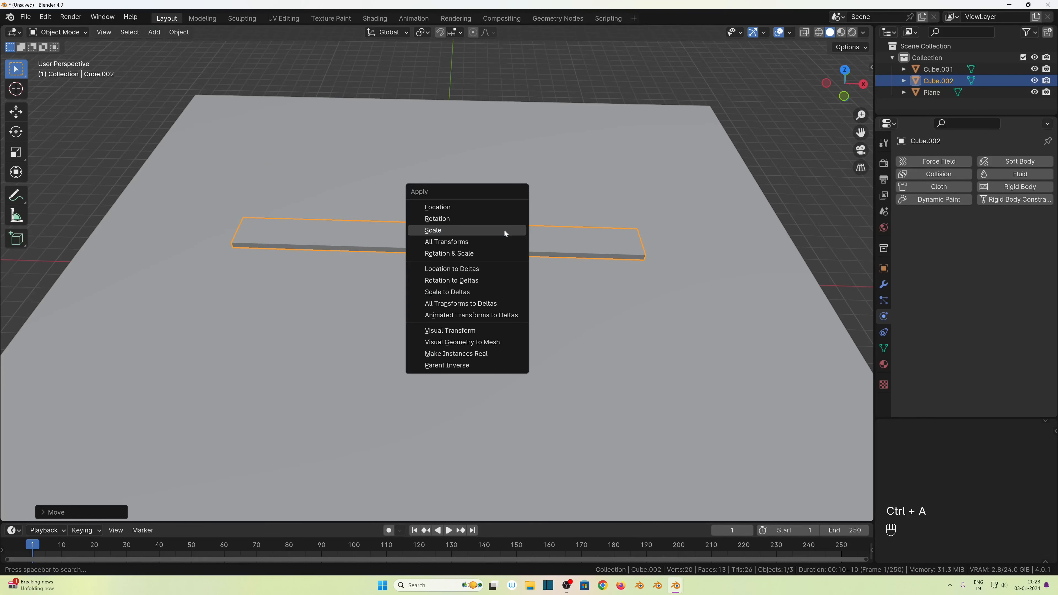
left_click(460, 230)
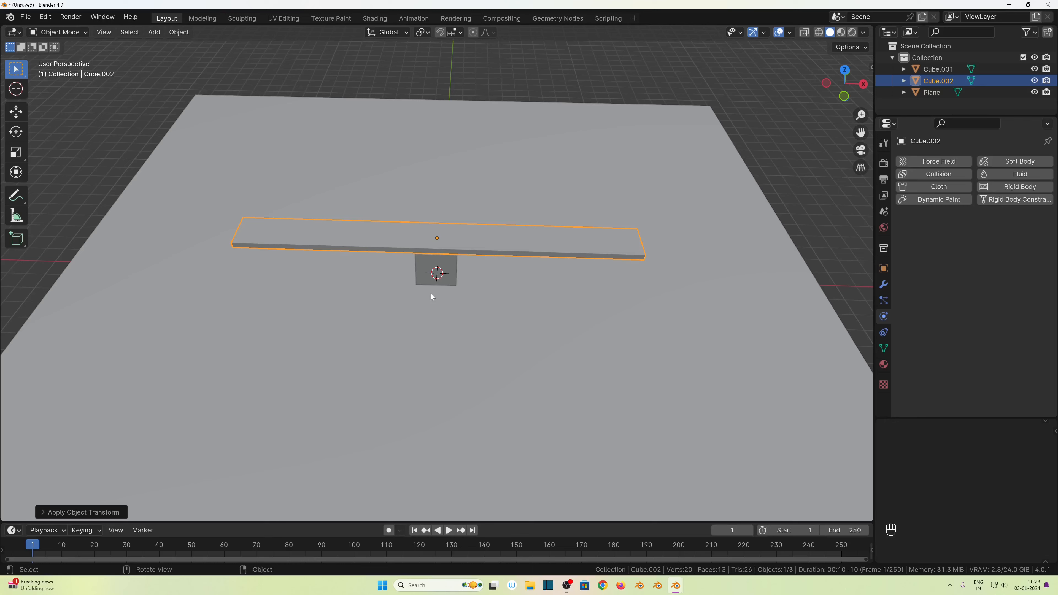
Step: Add rigid body physics to the cube under the plank and set its type to Passive
middle_click_drag(431, 297, 432, 307)
left_click(439, 267)
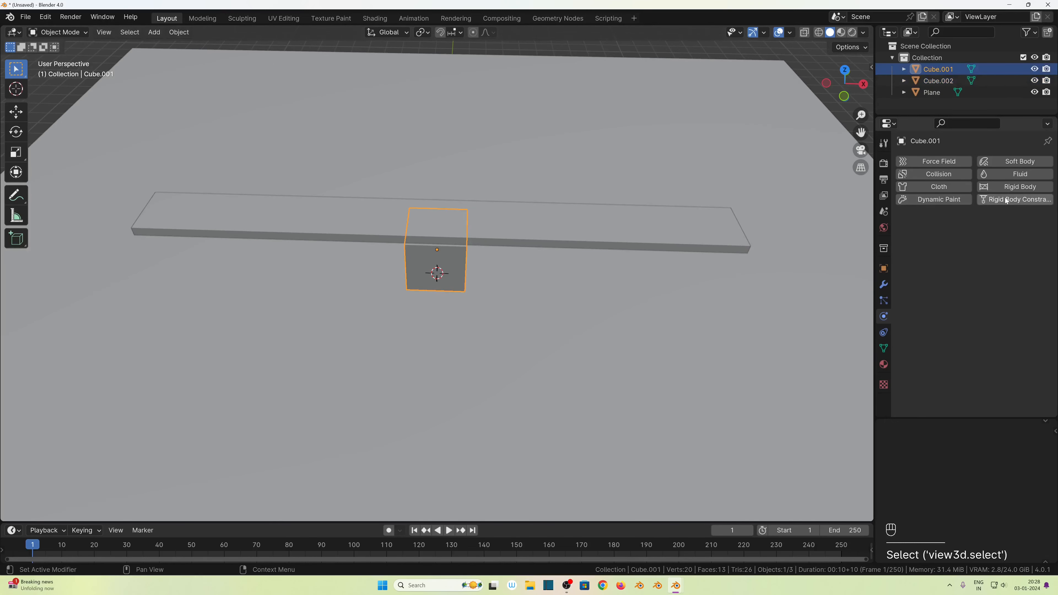
left_click(1013, 187)
left_click(983, 236)
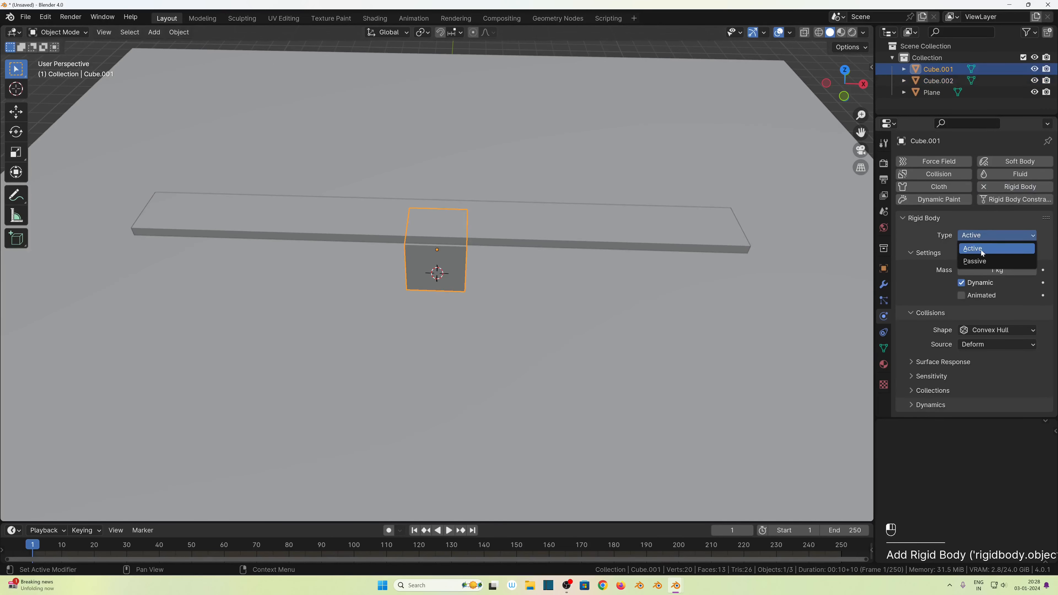
left_click(975, 261)
Step: Add an Active rigid body to the plank above the cube
left_click(537, 233)
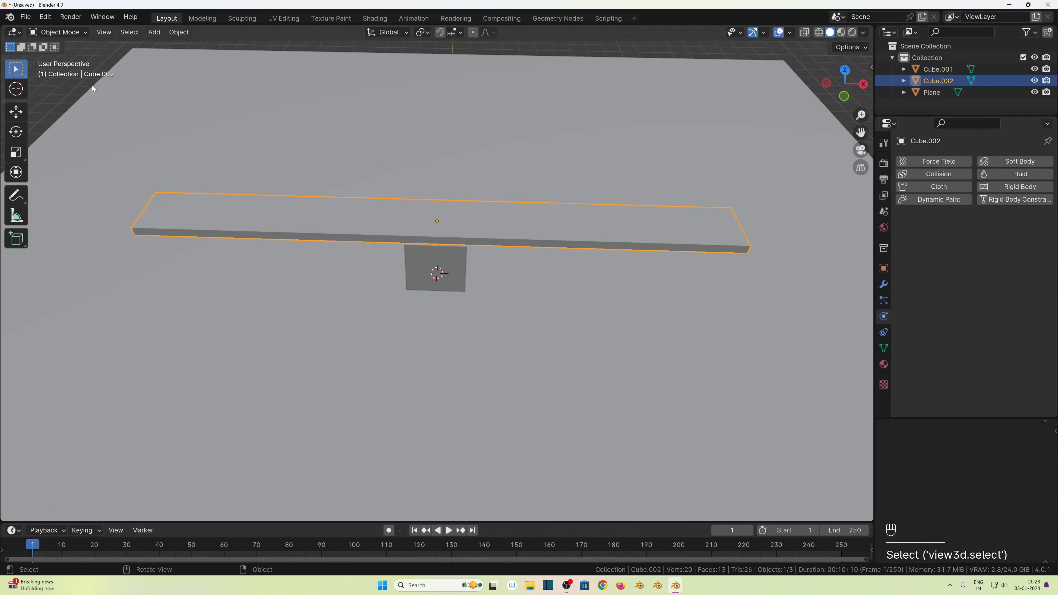
left_click(179, 32)
left_click(179, 32)
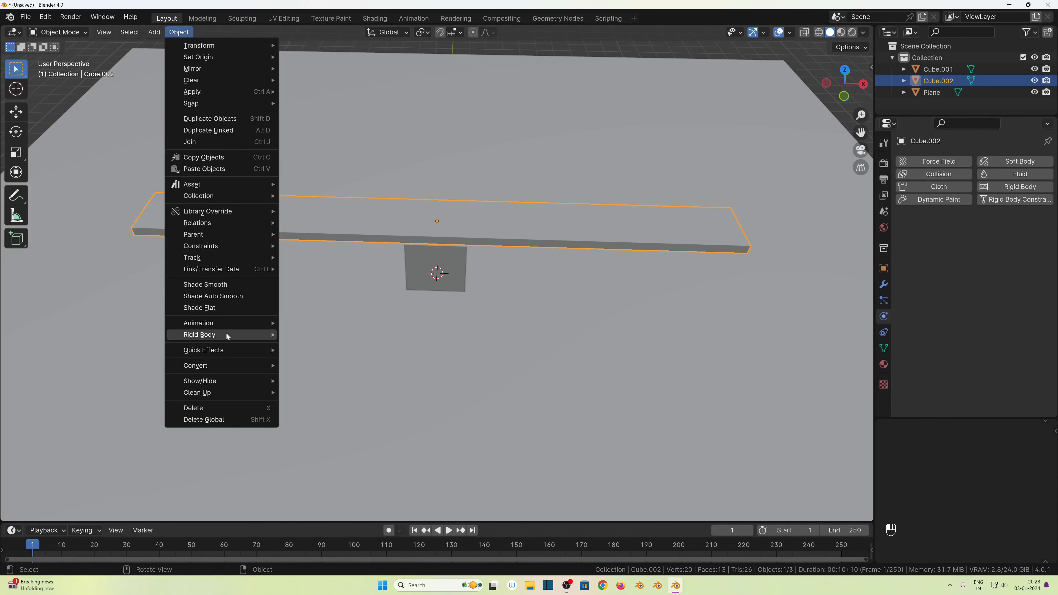
mouse_move(227, 334)
left_click(346, 333)
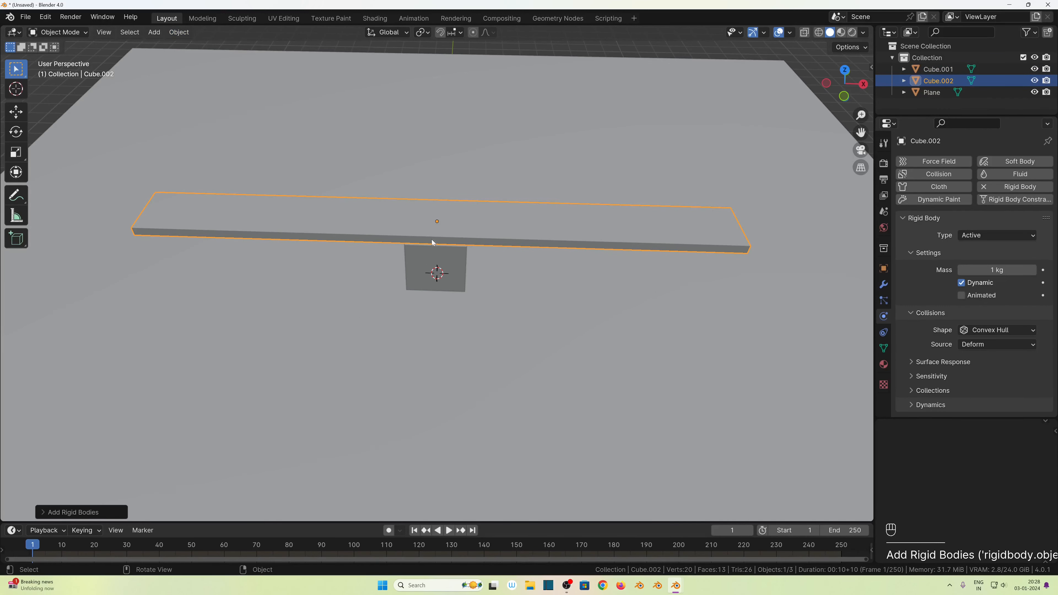
middle_click_drag(453, 265, 460, 229)
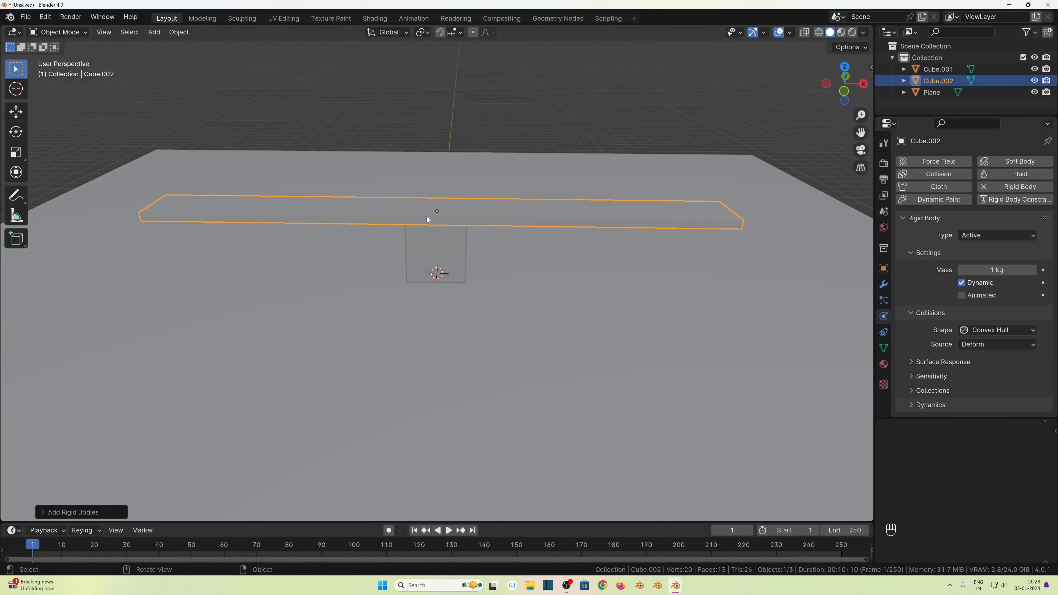
Step: Play the simulation of the plank dropping onto the passive cube and return to frame 1
key("space")
key("space")
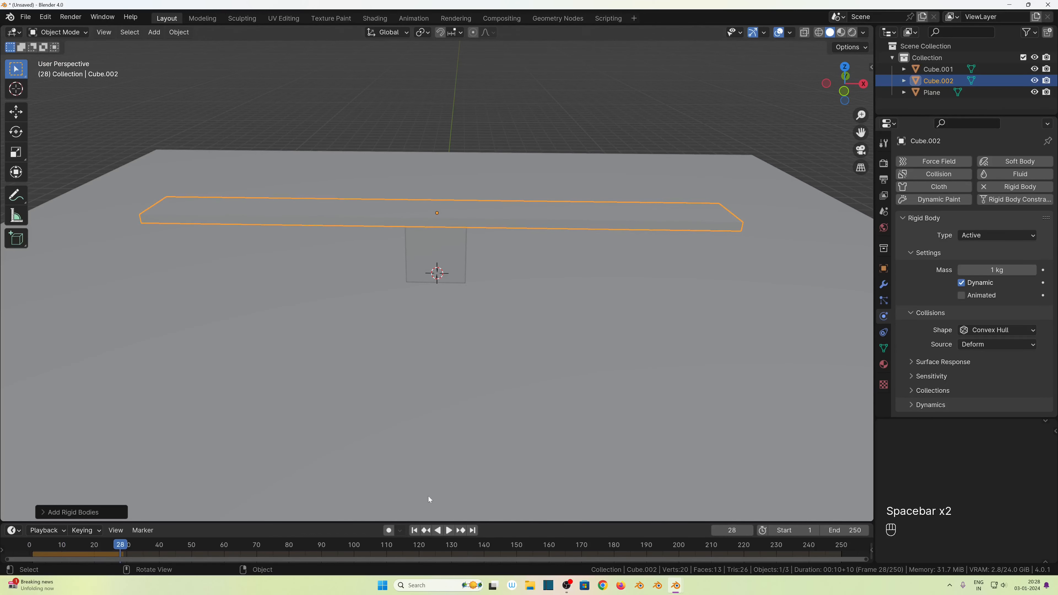
left_click(414, 530)
Step: Duplicate the support cube and place the copy above the plank's left end, about 8.6 m along -X and 2.5 m up
left_click(449, 249)
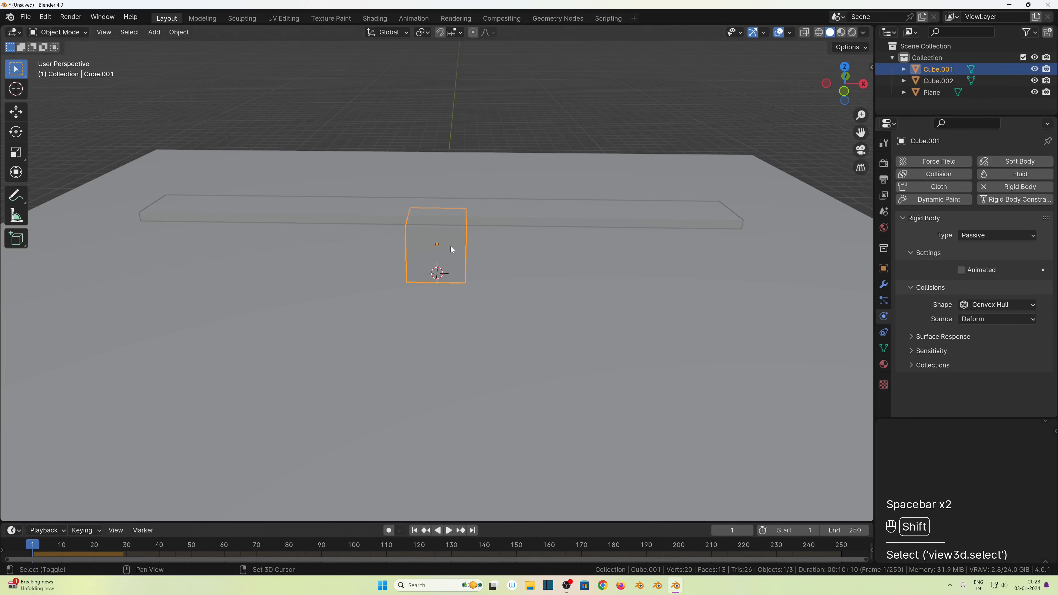
key("shift+d")
right_click(451, 250)
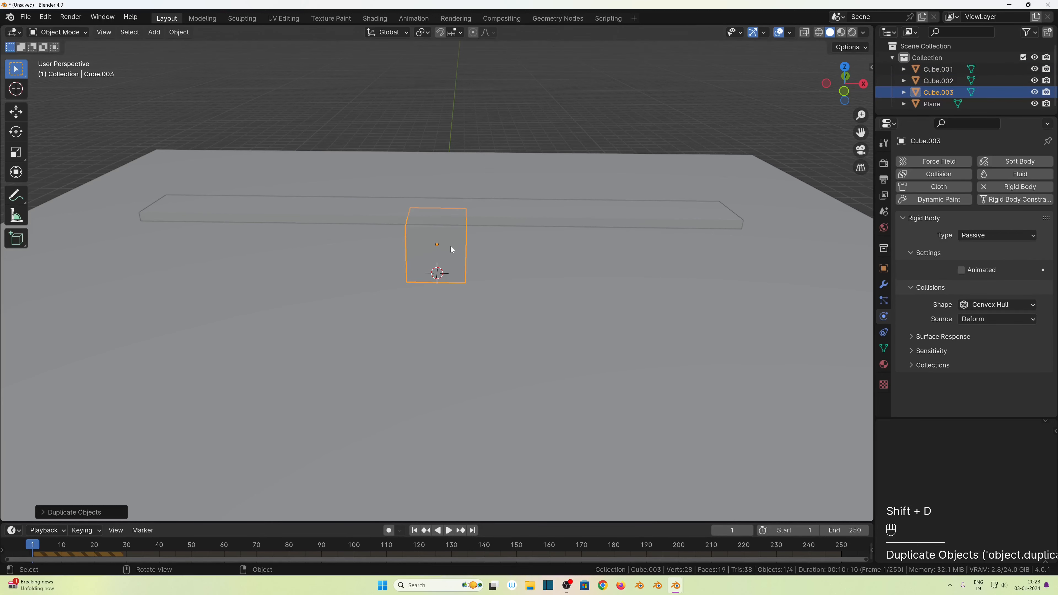
key("KP_1")
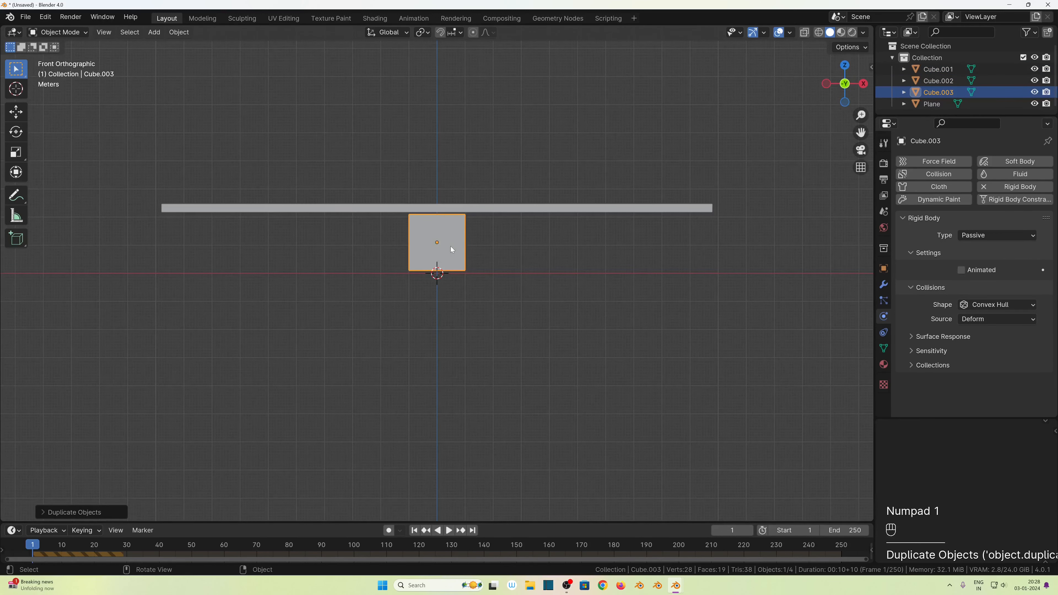
key("g")
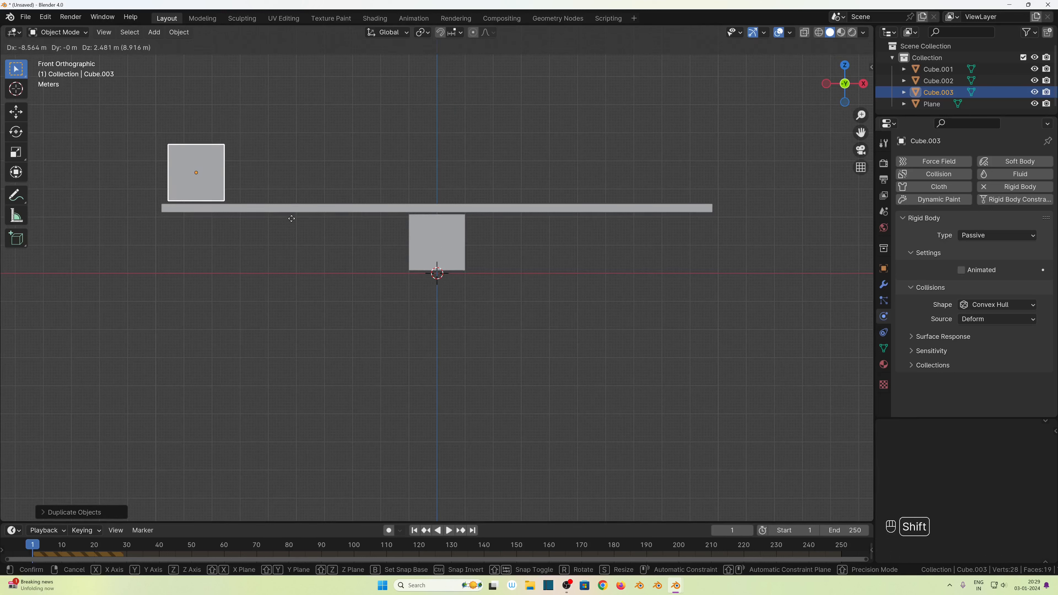
left_click(285, 191)
Step: Duplicate the cube on the plank's left end and place the copy above the right end, about 17.2 m along X
key("shift+d")
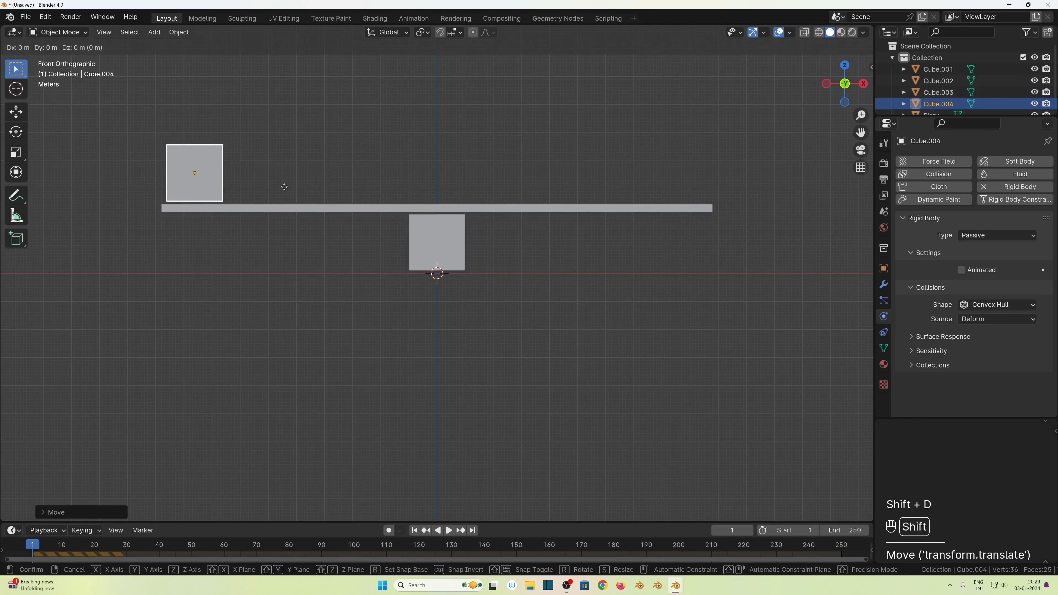
key("shift")
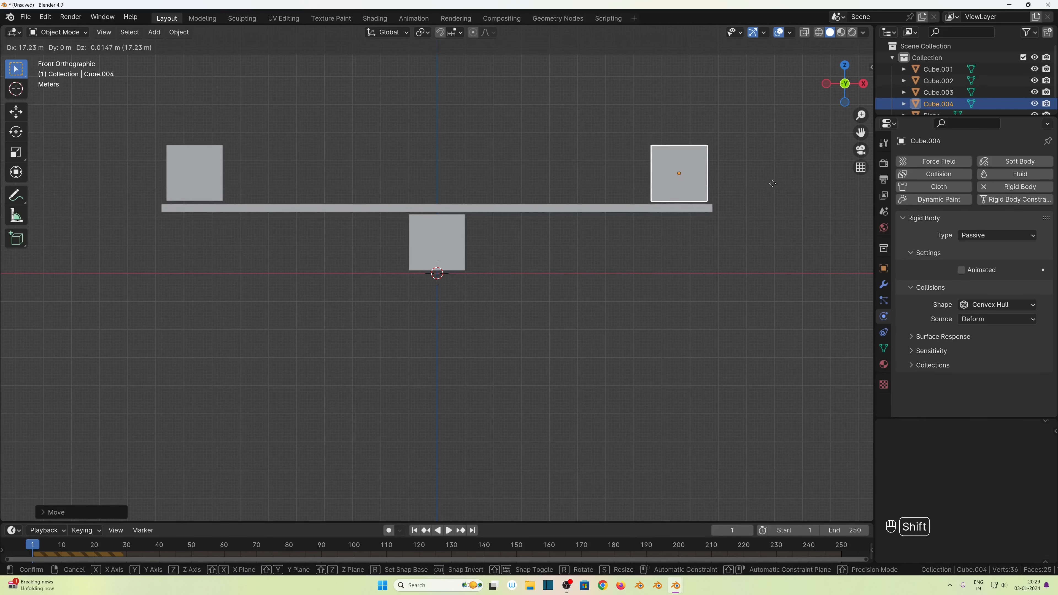
left_click(772, 183)
Step: Make both cubes above the plank's ends Active rigid bodies
middle_click_drag(772, 184, 244, 159)
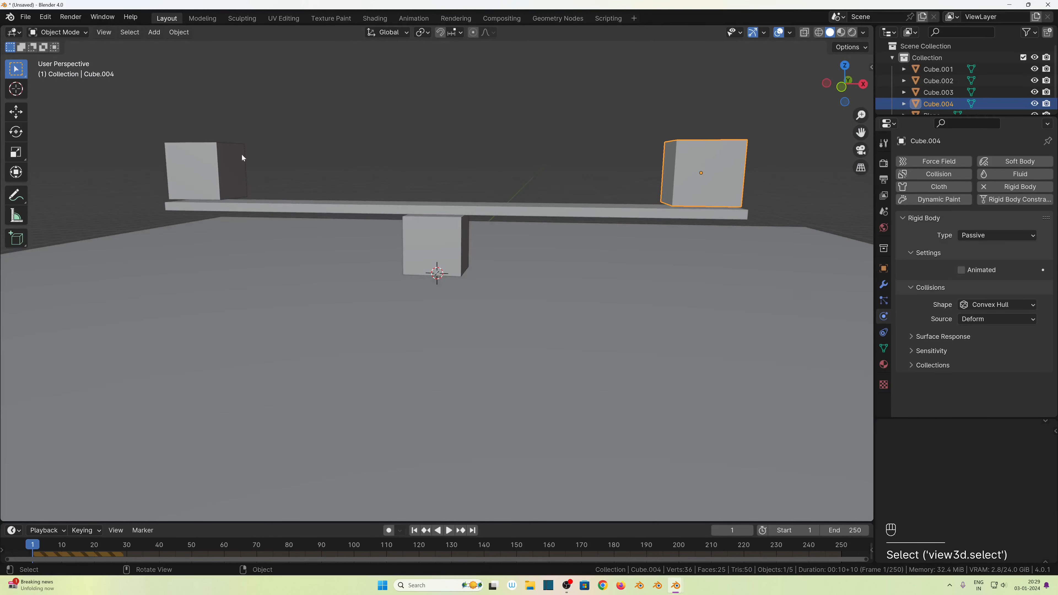
left_click(204, 154, "shift")
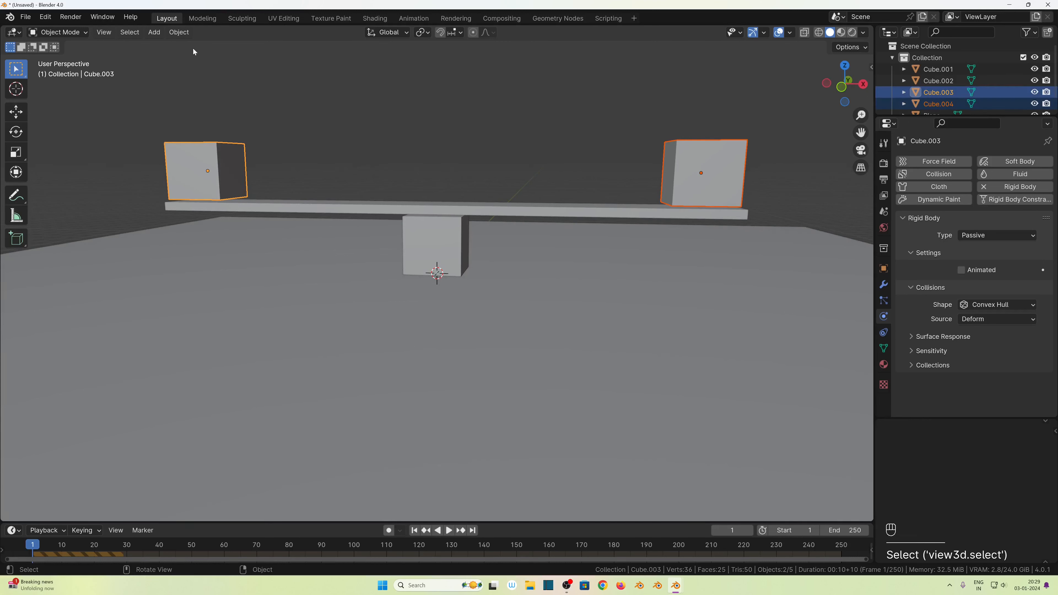
left_click(179, 32)
mouse_move(208, 335)
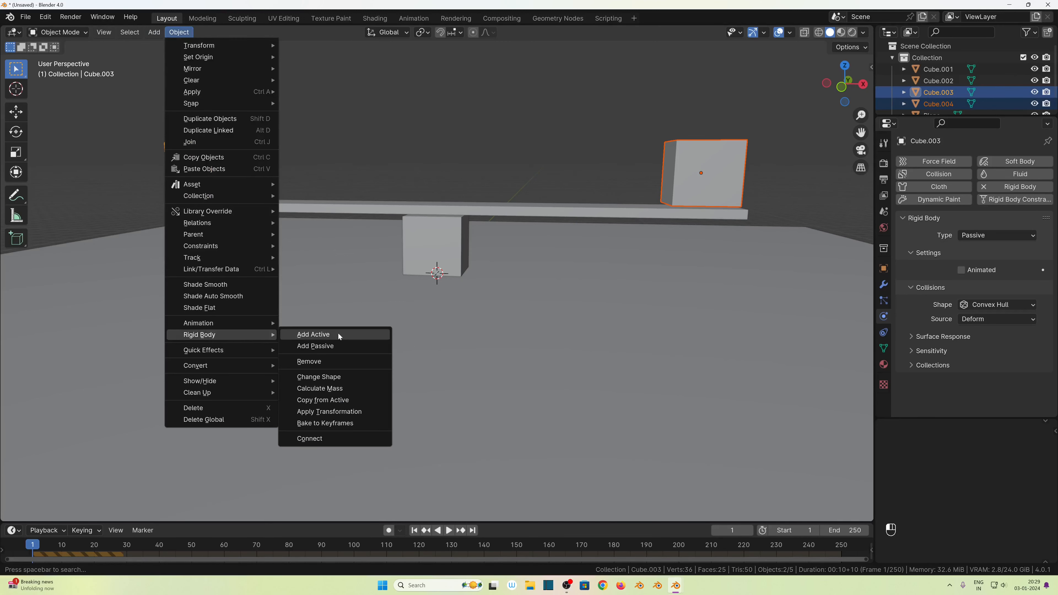
left_click(341, 334)
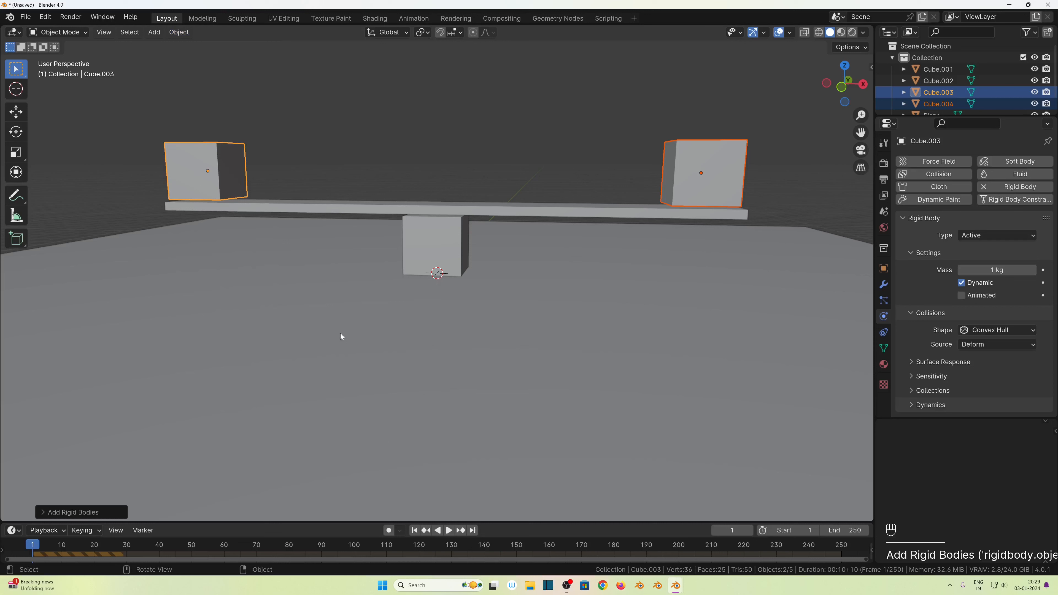
Step: Play the simulation to check how the plank balances with an Active cube on each end
left_click(421, 241)
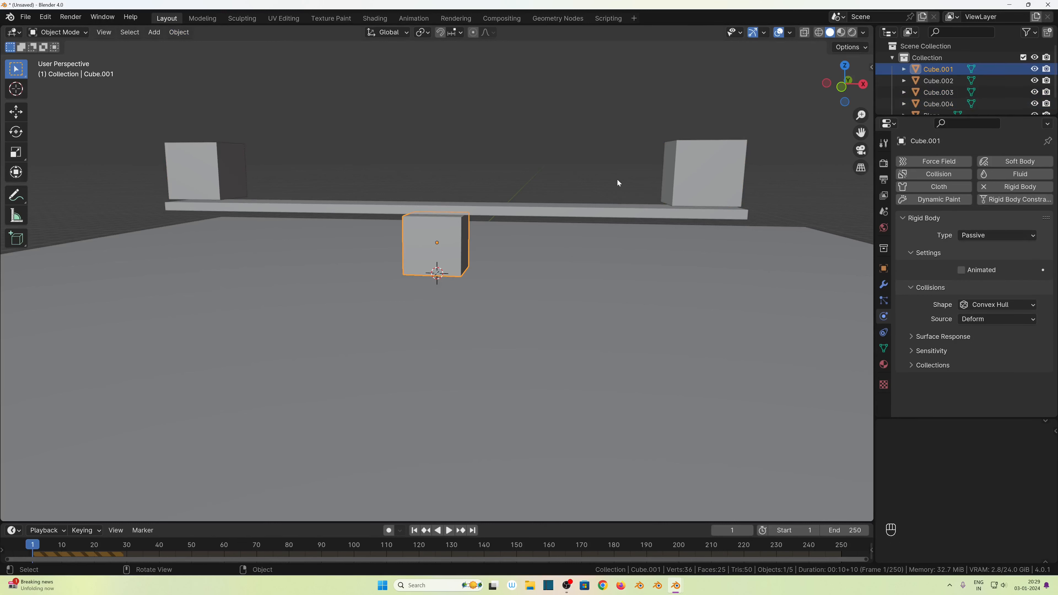
key("space")
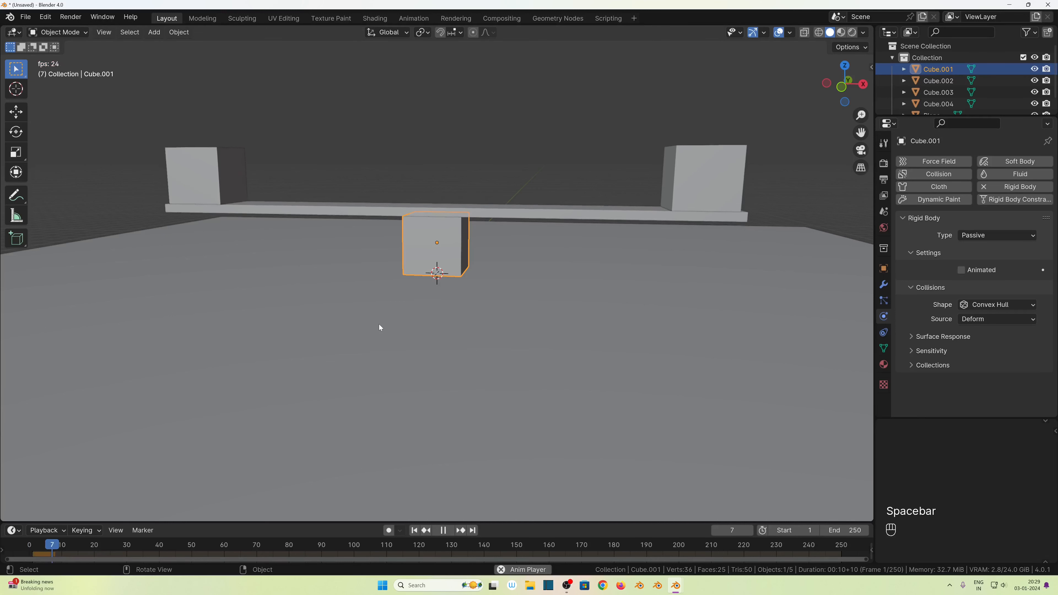
key("space")
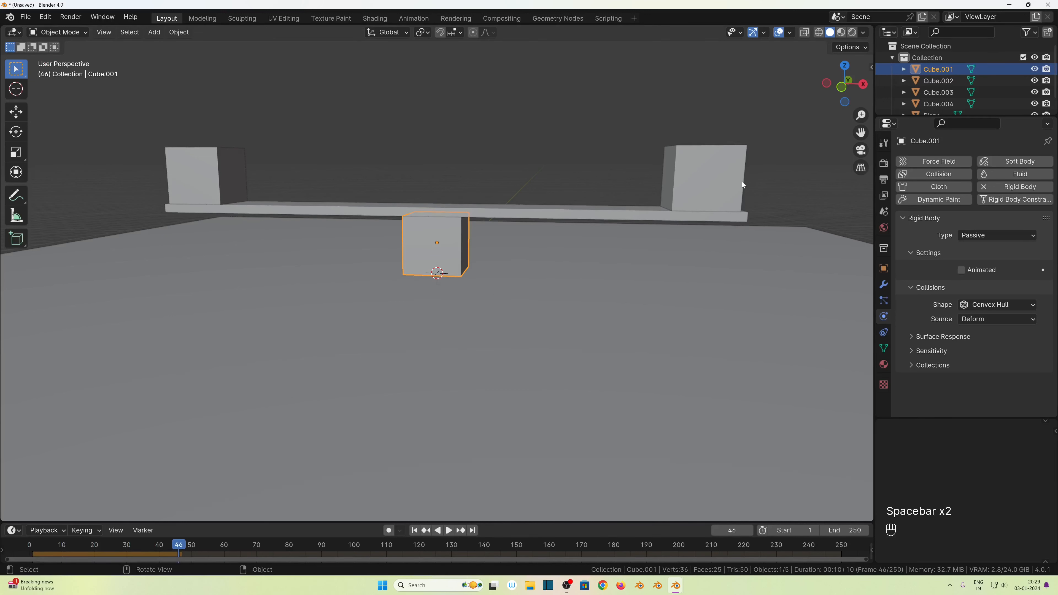
Step: Set the rigid body mass of the cube on the plank's right end to 3 kg
left_click(733, 182)
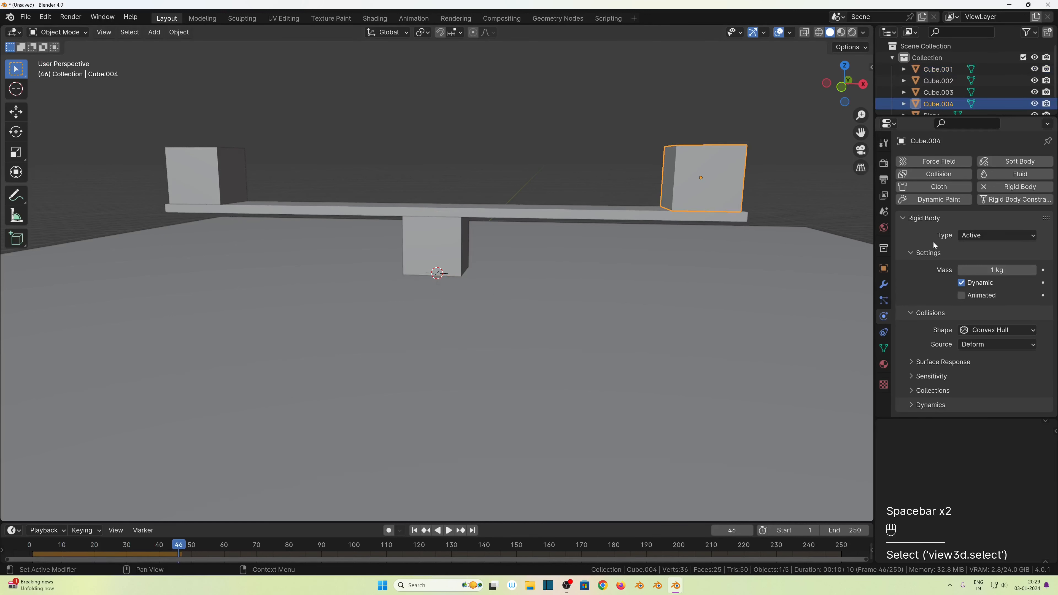
left_click(218, 182)
left_click(714, 170)
left_click(1000, 270)
type("3")
key("Return")
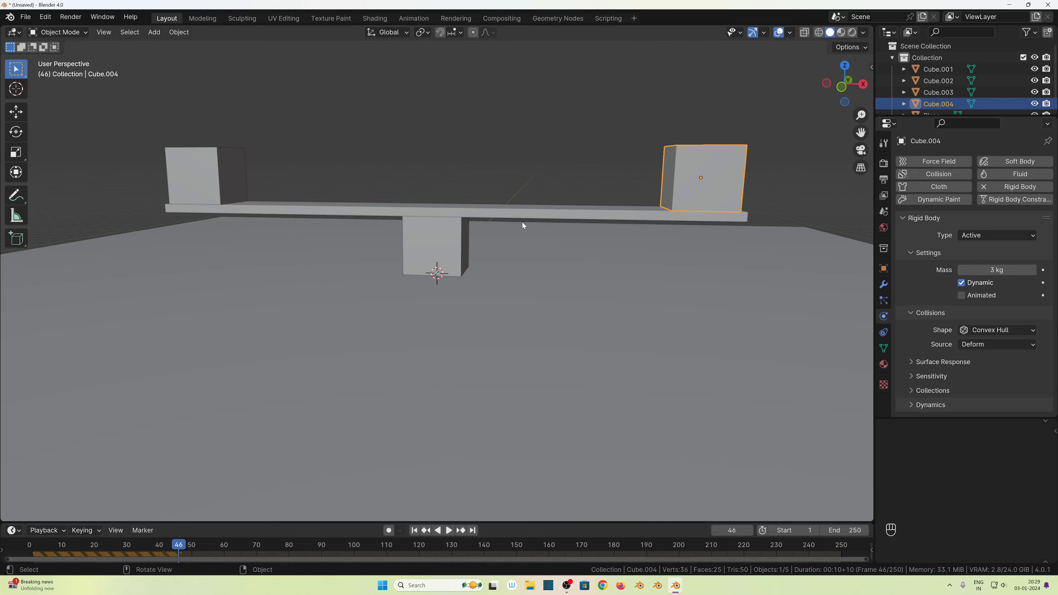
Step: Play the simulation to see how the plank reacts to the heavier right cube, and return to frame 1
key("space")
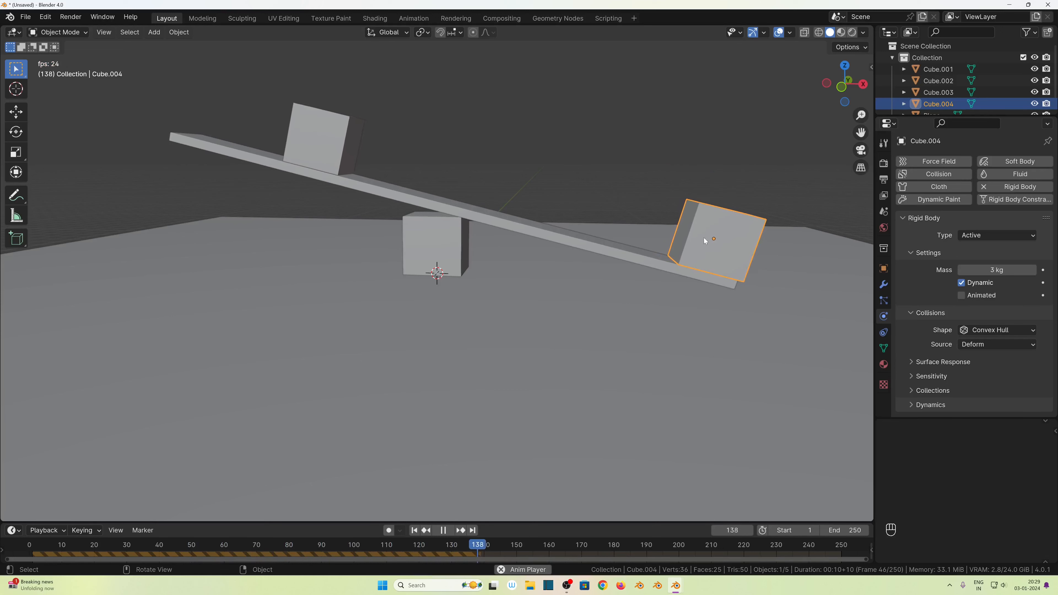
key("space")
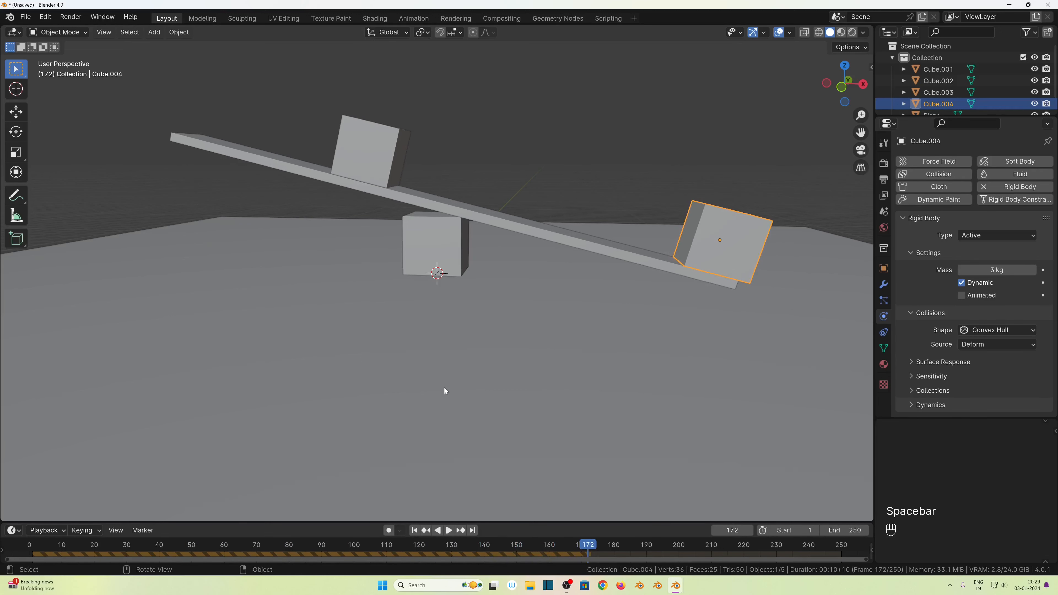
left_click(413, 532)
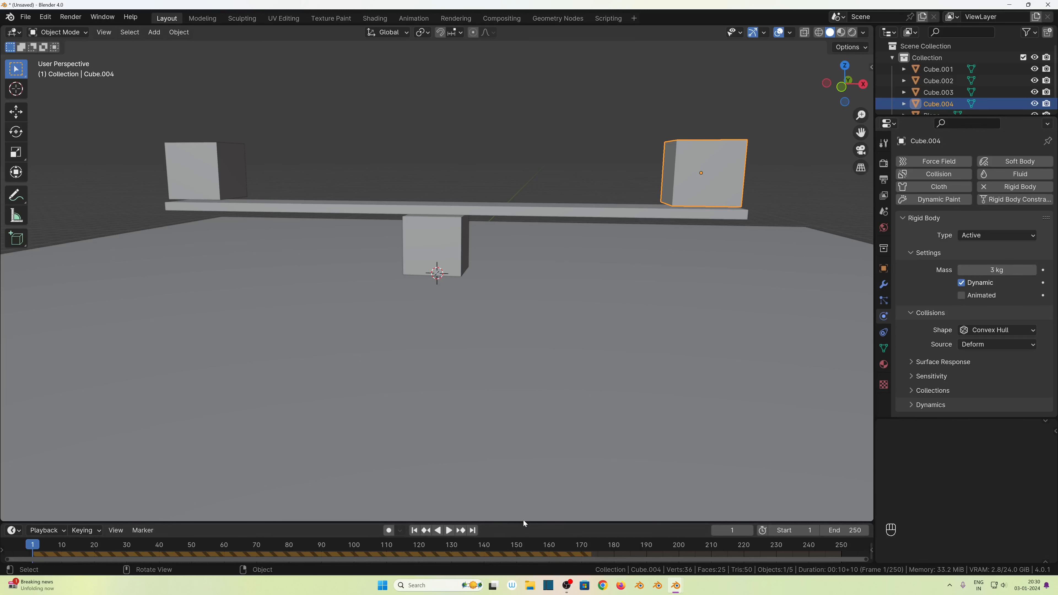
Step: Set the right cube's mass to 1 kg and insert a mass keyframe at frame 1
left_click_drag(526, 524, 532, 499)
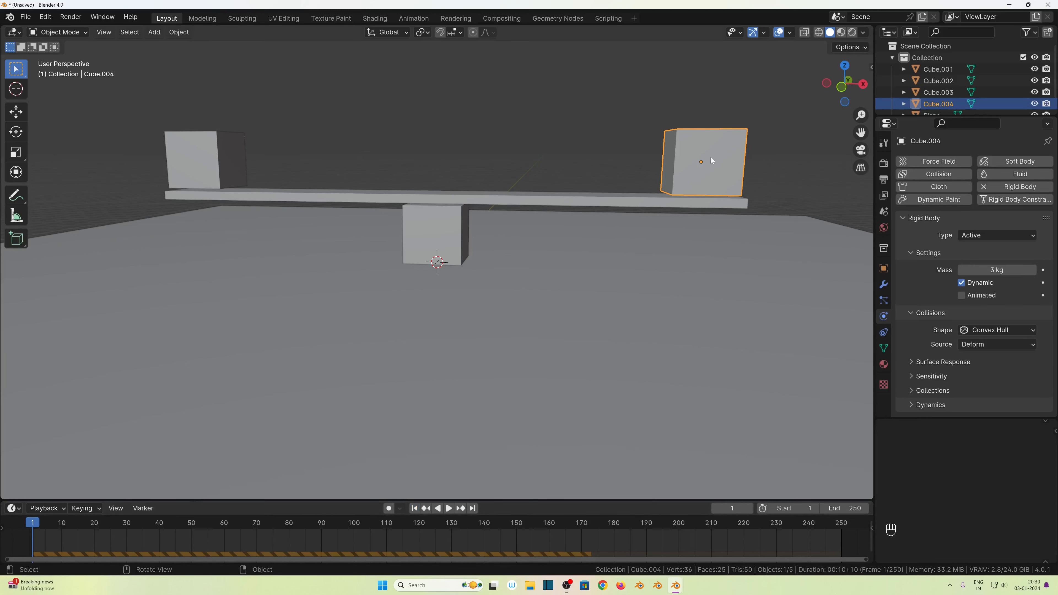
left_click(714, 145)
left_click(997, 270)
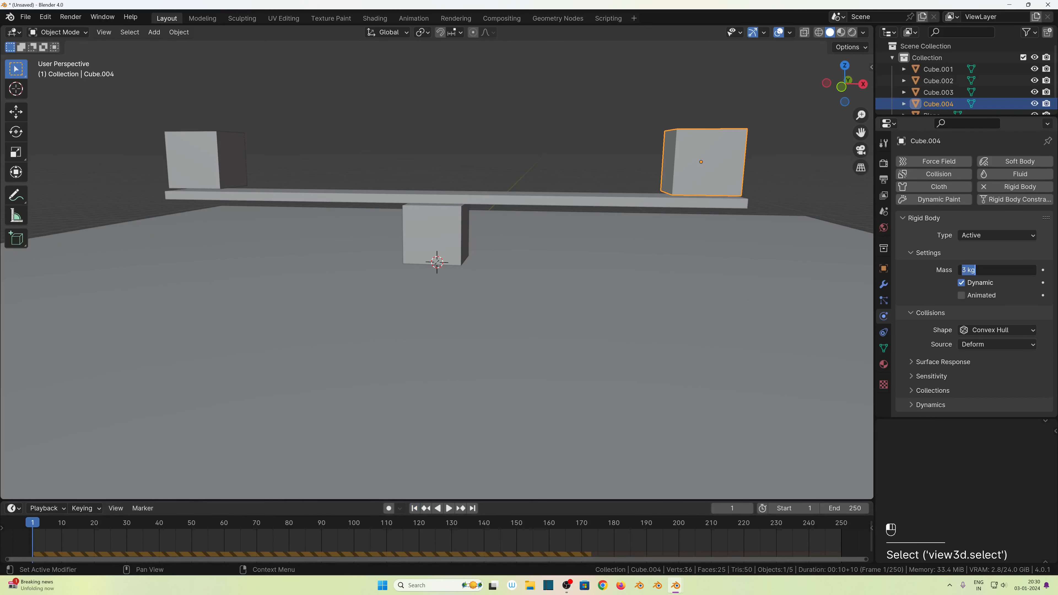
type("1")
key("Return")
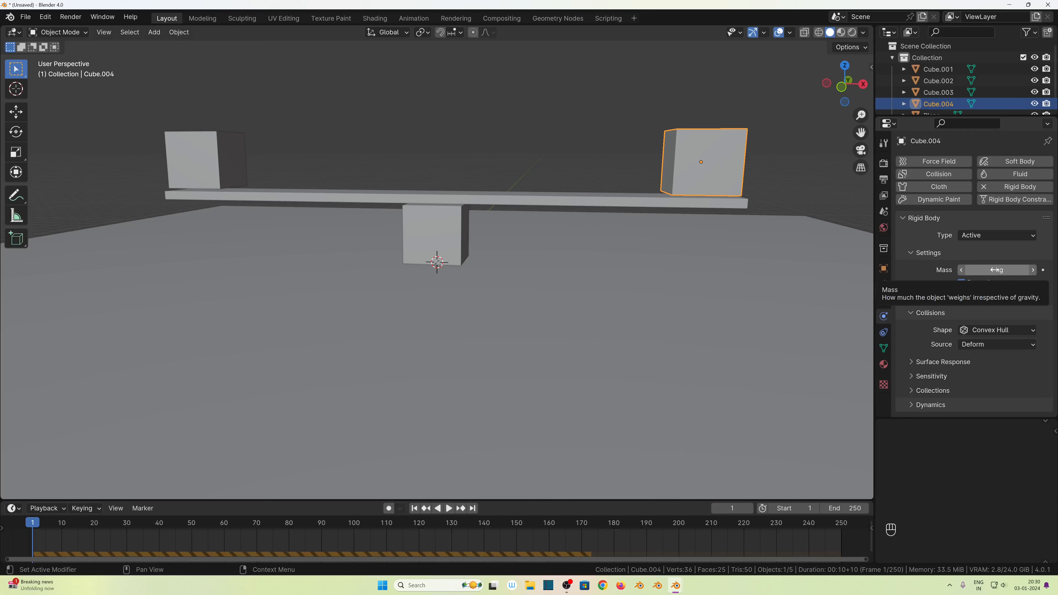
key("i")
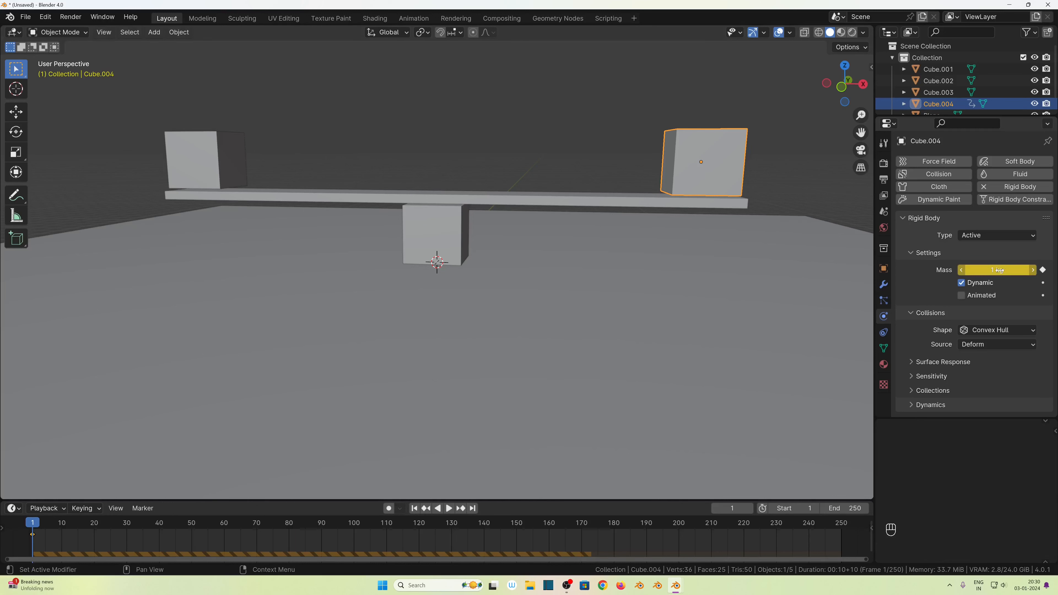
Step: Set the right cube's mass to 3 kg at frame 100 and insert a mass keyframe there
left_click(354, 524)
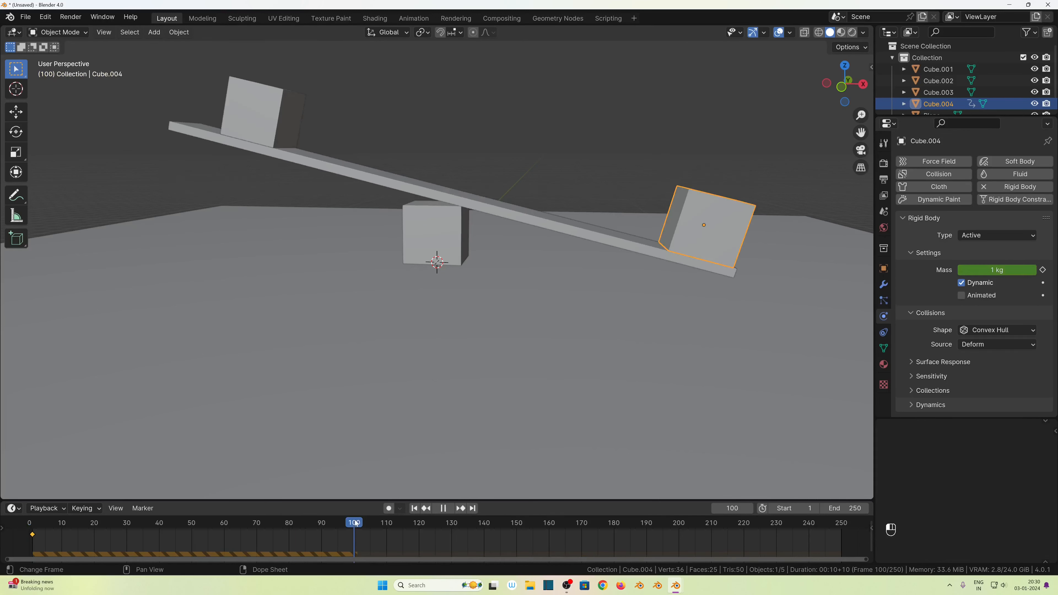
left_click(999, 270)
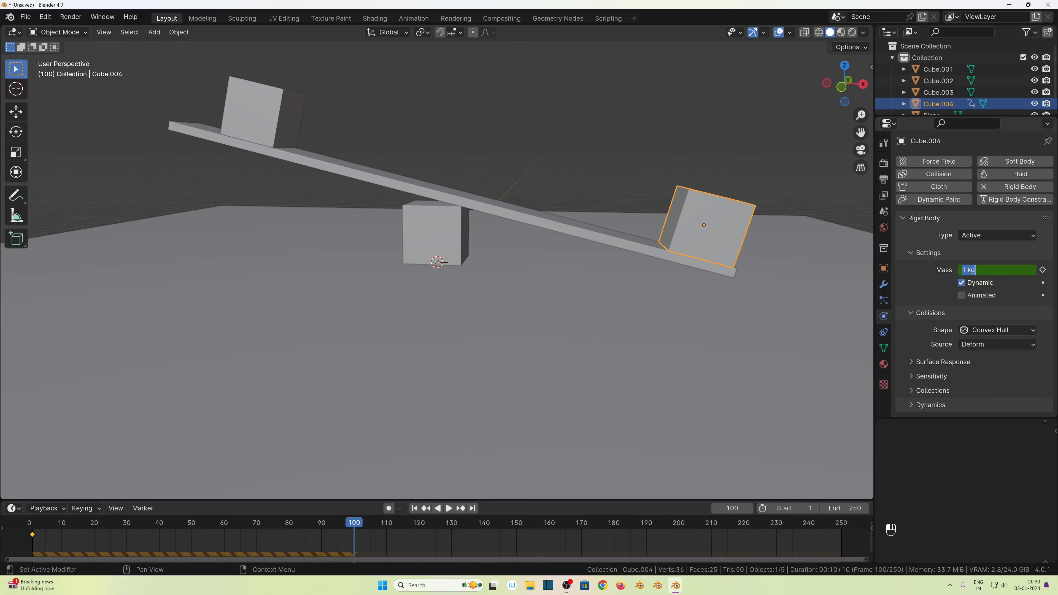
type("7")
key("Return")
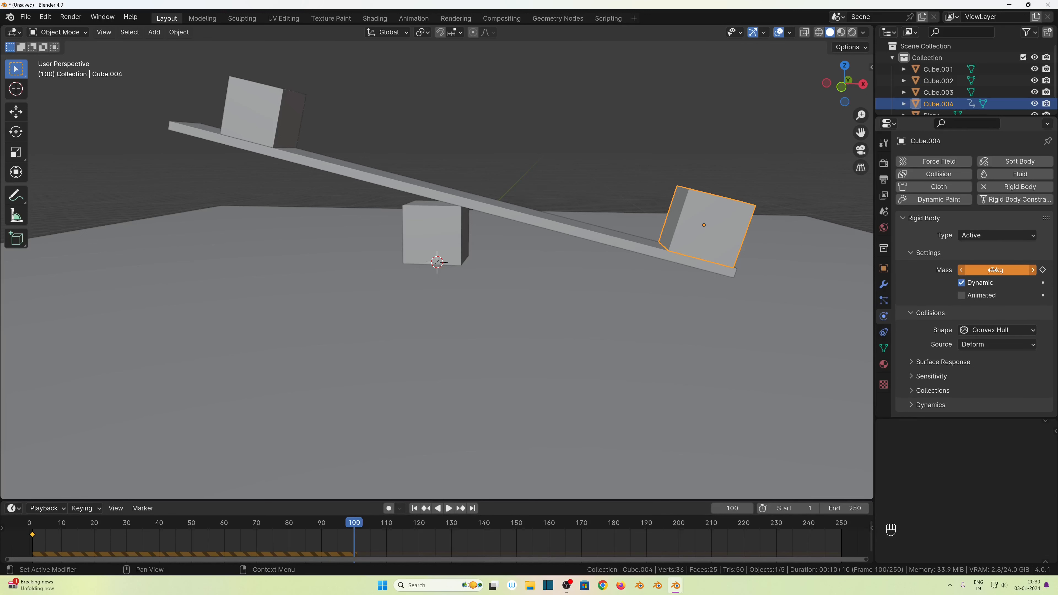
key("i")
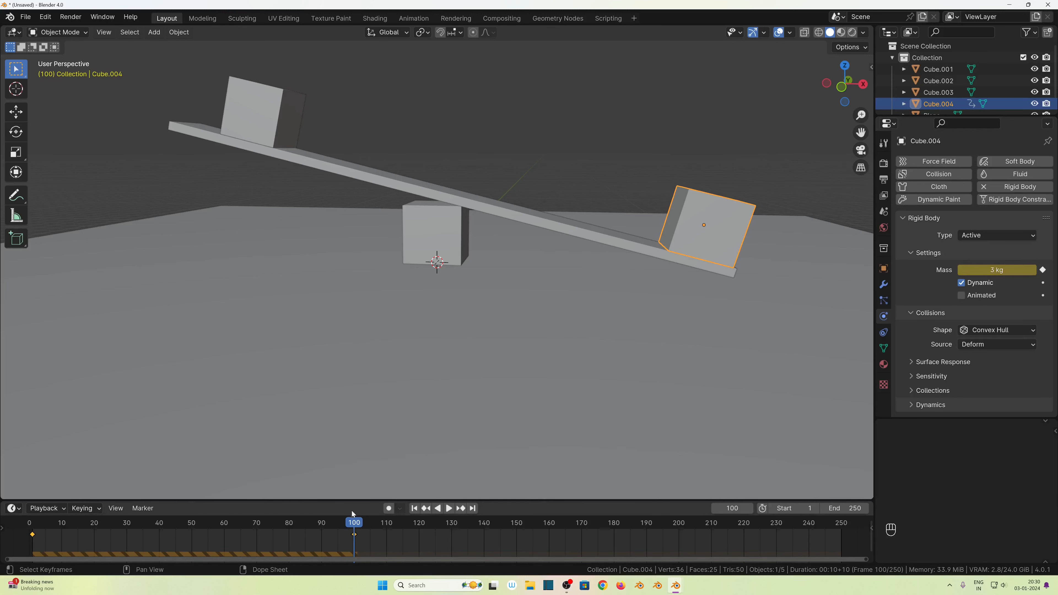
Step: Play the simulation from frame 1 to examine the effect of the animated mass, and return to the start
left_click(415, 509)
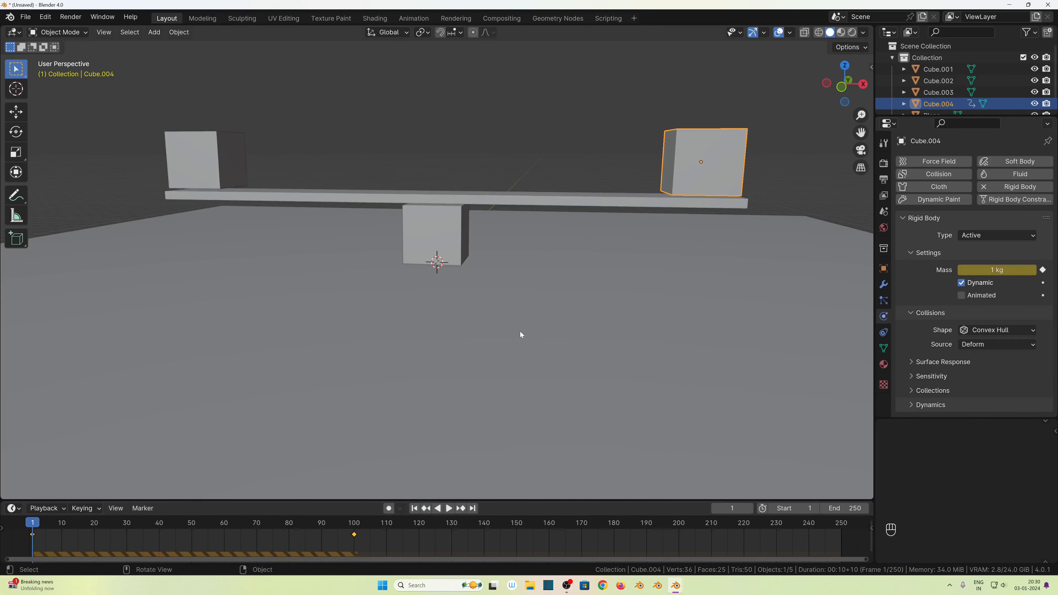
key("space")
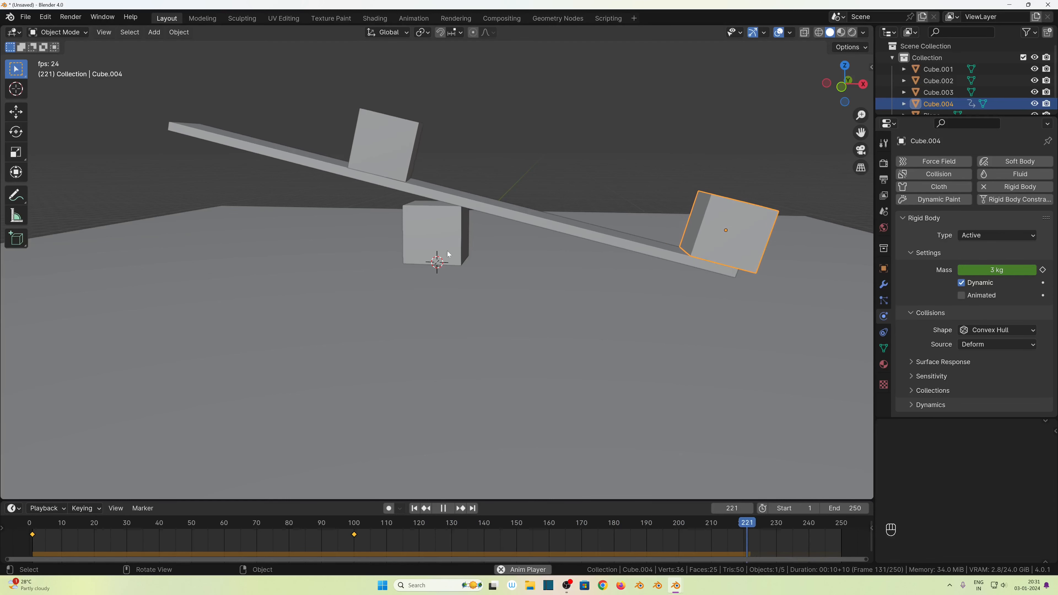
key("space")
key("space")
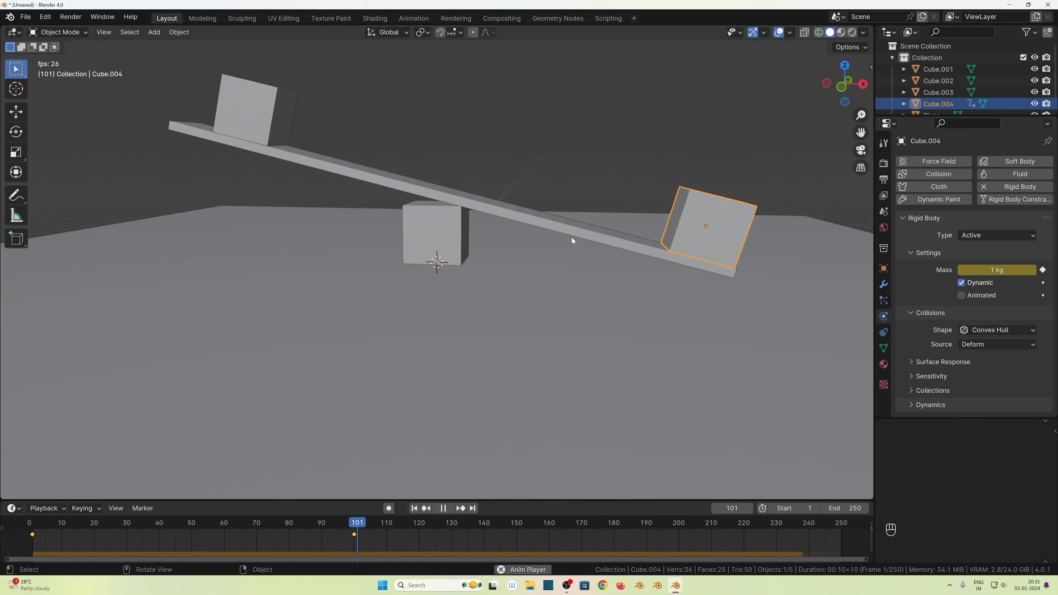
key("space")
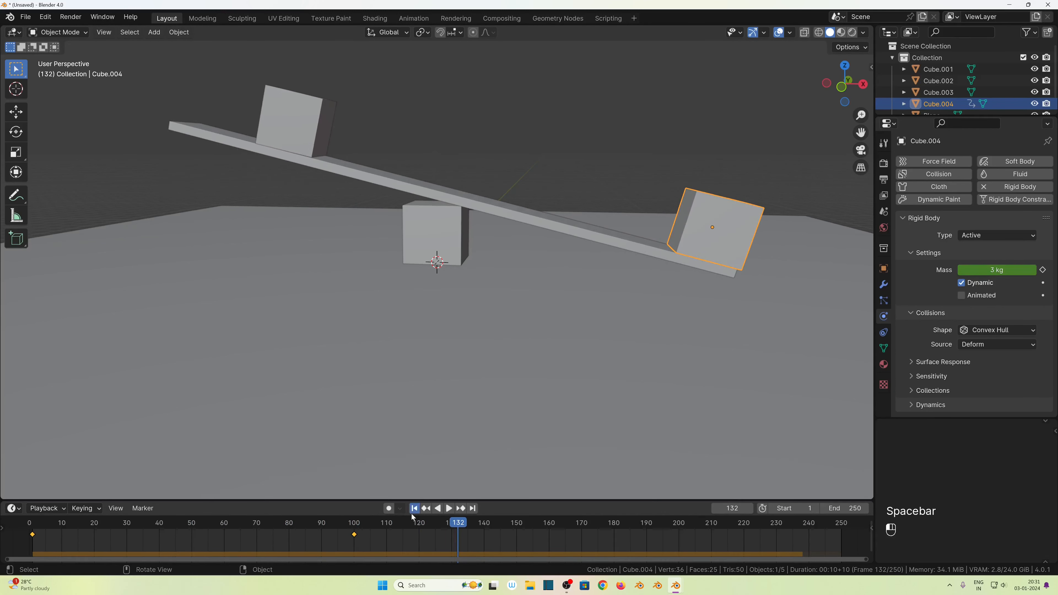
left_click(412, 514)
Step: Delete both mass keyframes of the right cube, at frames 1 and 100
scroll(498, 314, "down", 4)
middle_click_drag(498, 313, 473, 360)
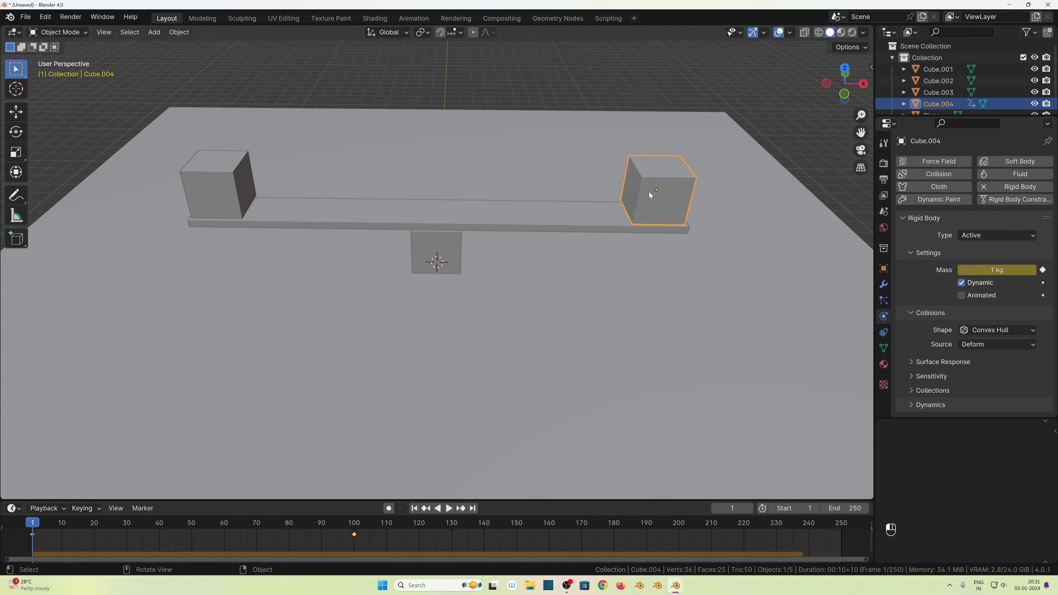
left_click(650, 195)
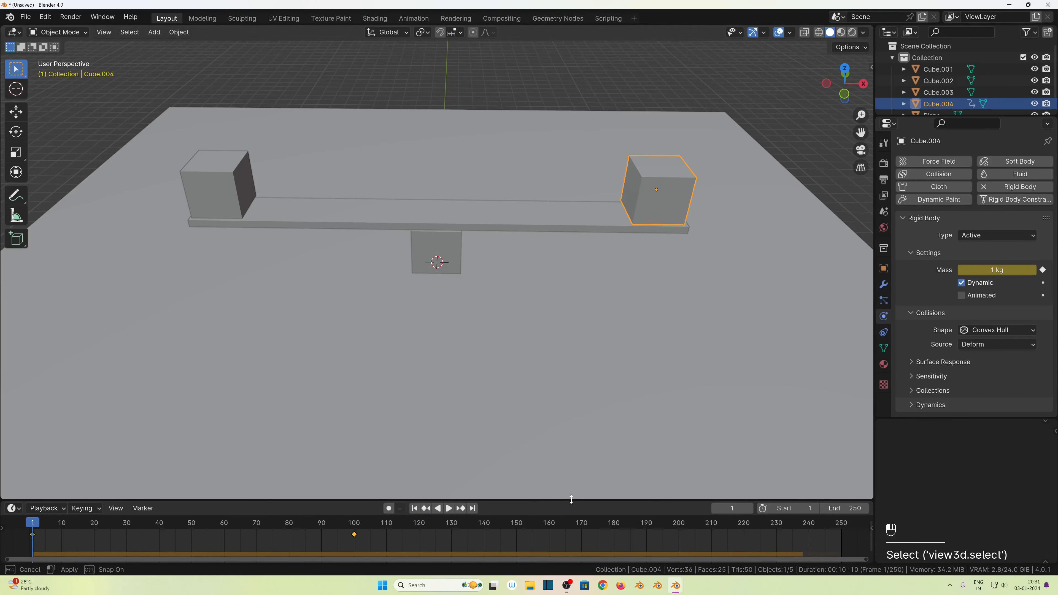
left_click_drag(571, 500, 572, 484)
key("b")
left_click_drag(390, 540, 12, 511)
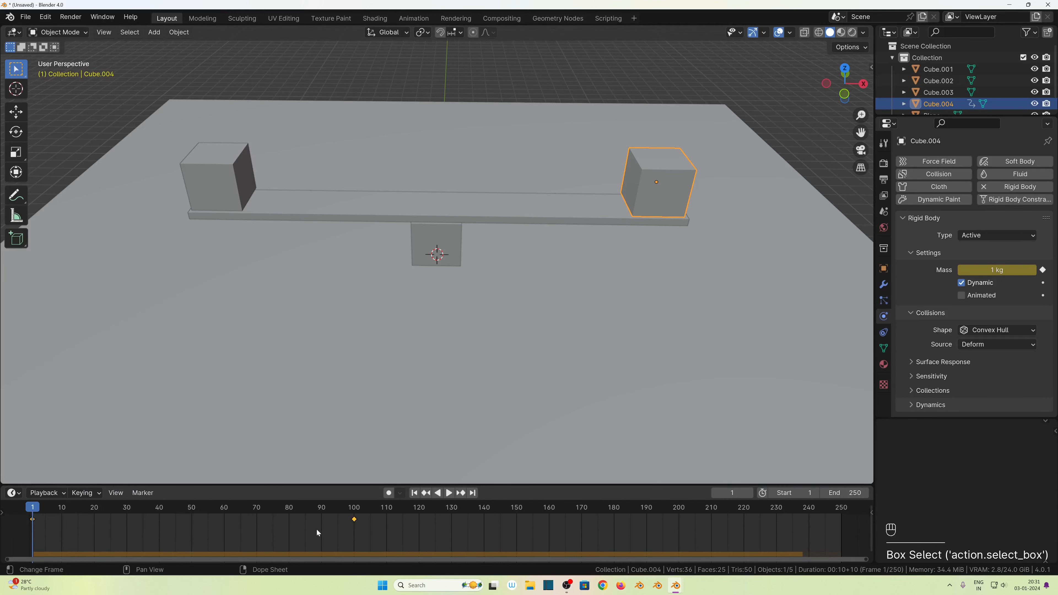
key("Delete")
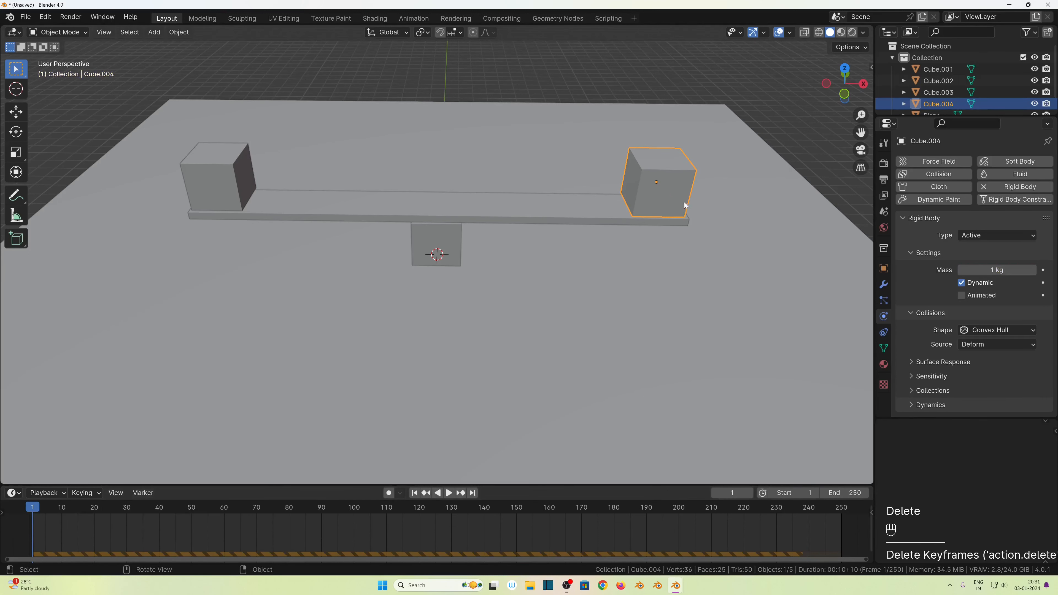
Step: Calculate the left cube's rigid body mass with the Concrete material preset and show the cube's transform values and dimensions
middle_click_drag(325, 271, 323, 252)
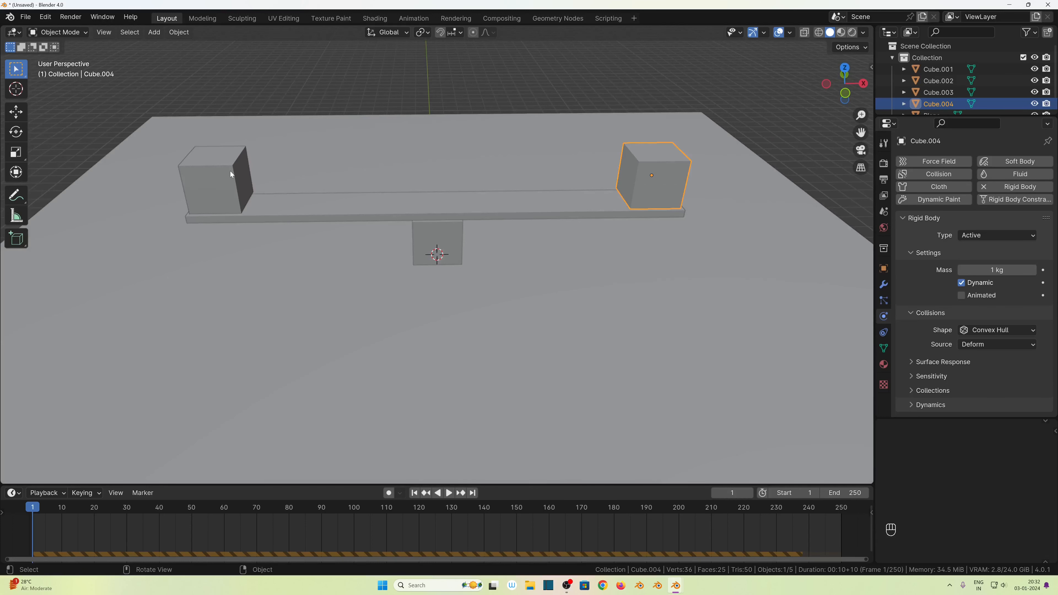
middle_click_drag(361, 310, 360, 299)
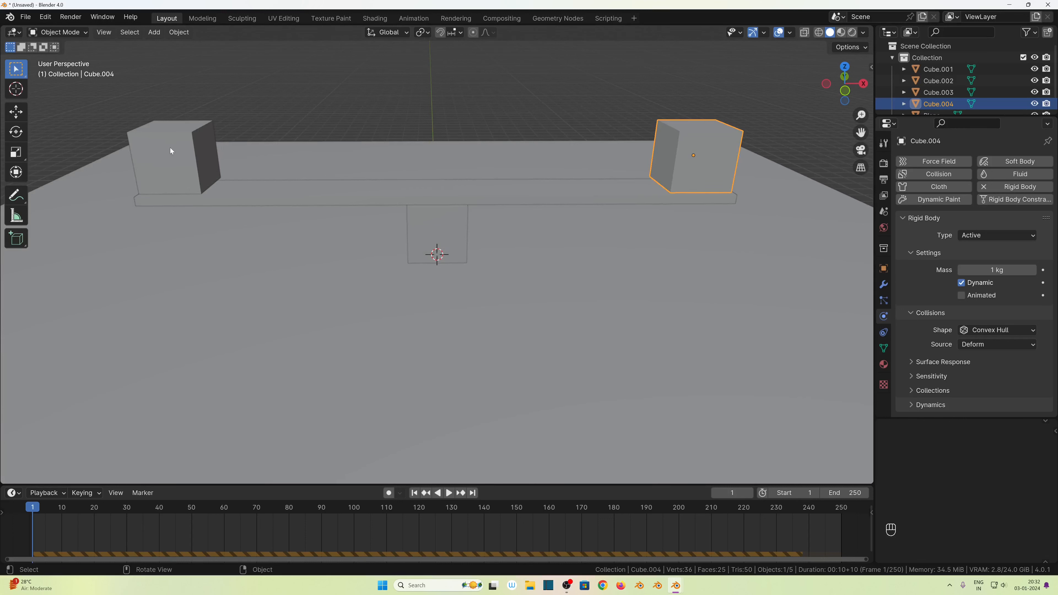
left_click(166, 154)
left_click(676, 159)
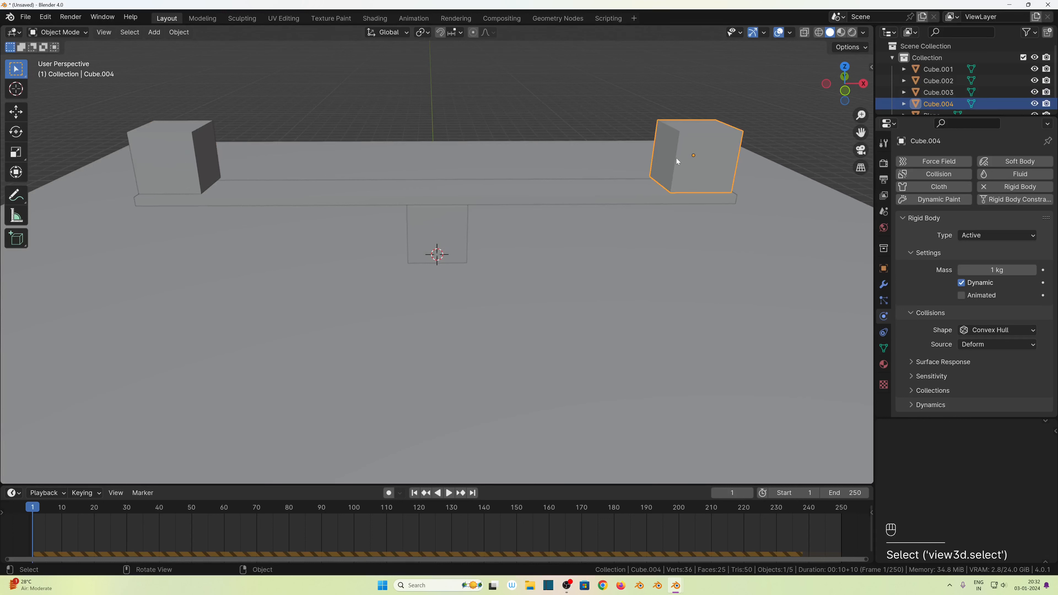
left_click(524, 199)
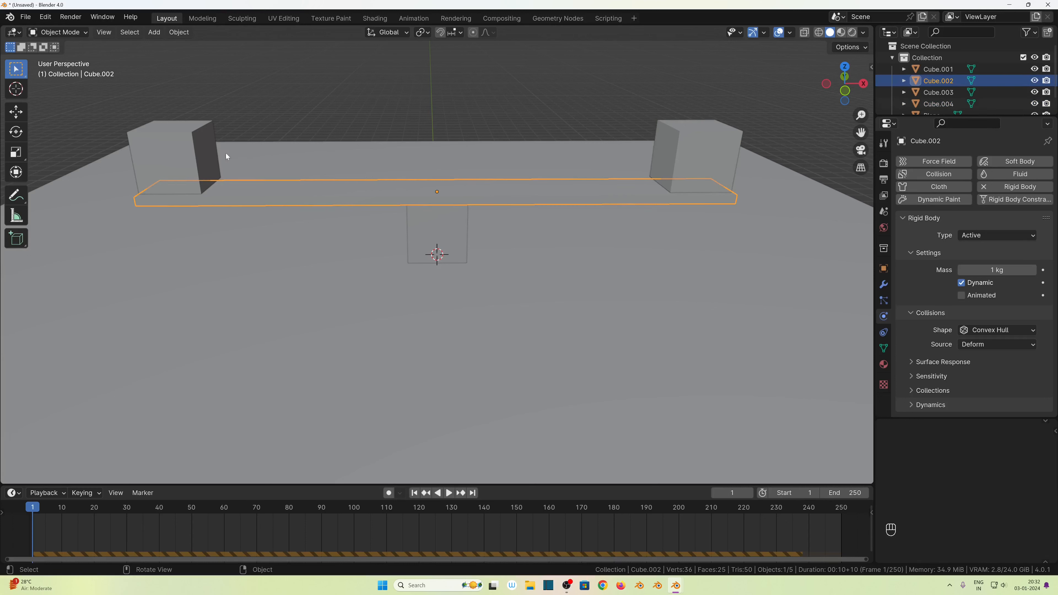
left_click(177, 146)
left_click(185, 33)
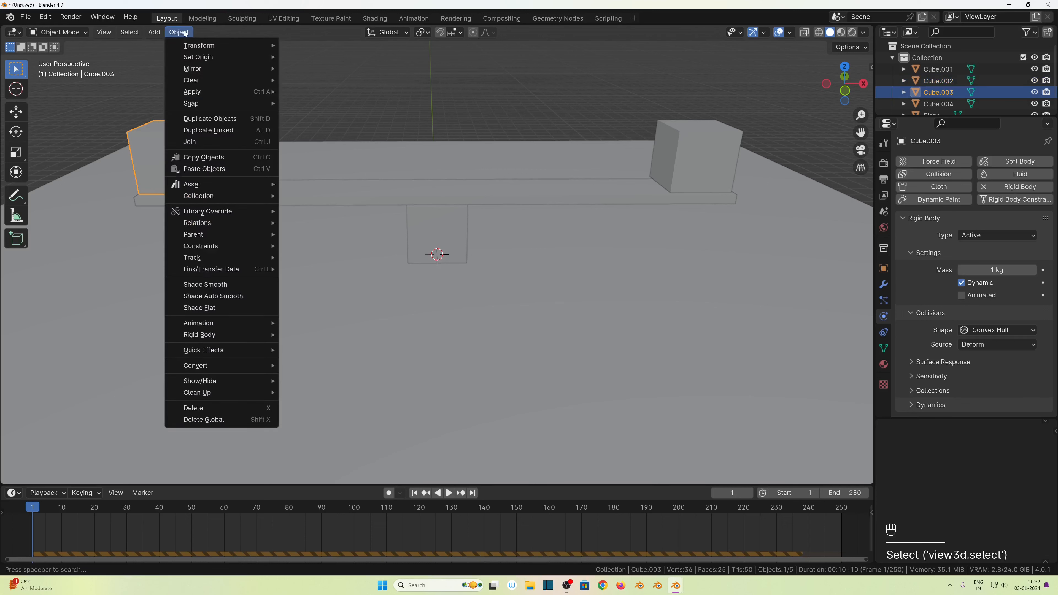
mouse_move(208, 333)
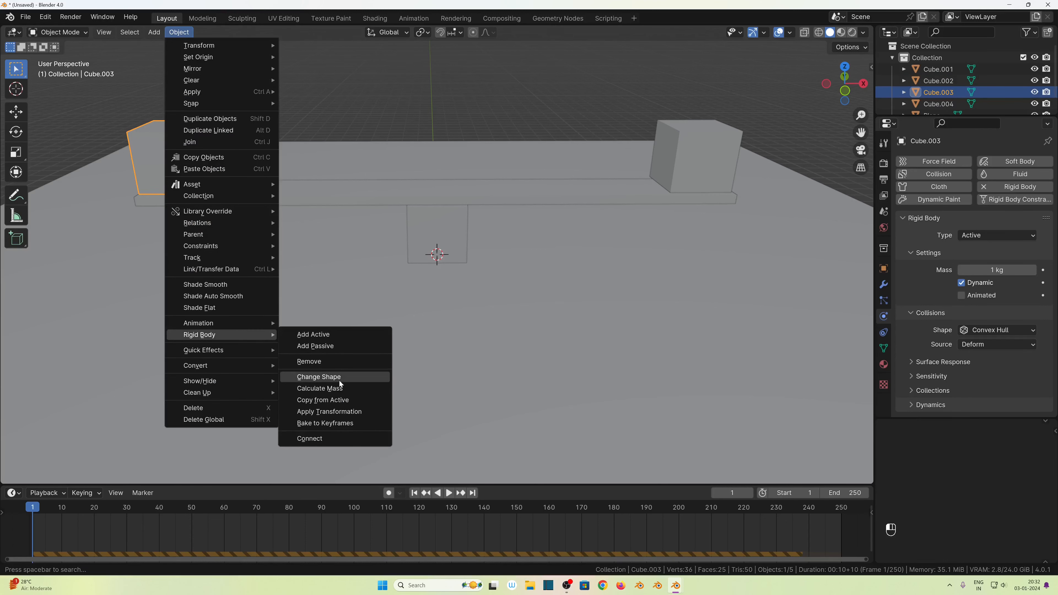
left_click(351, 393)
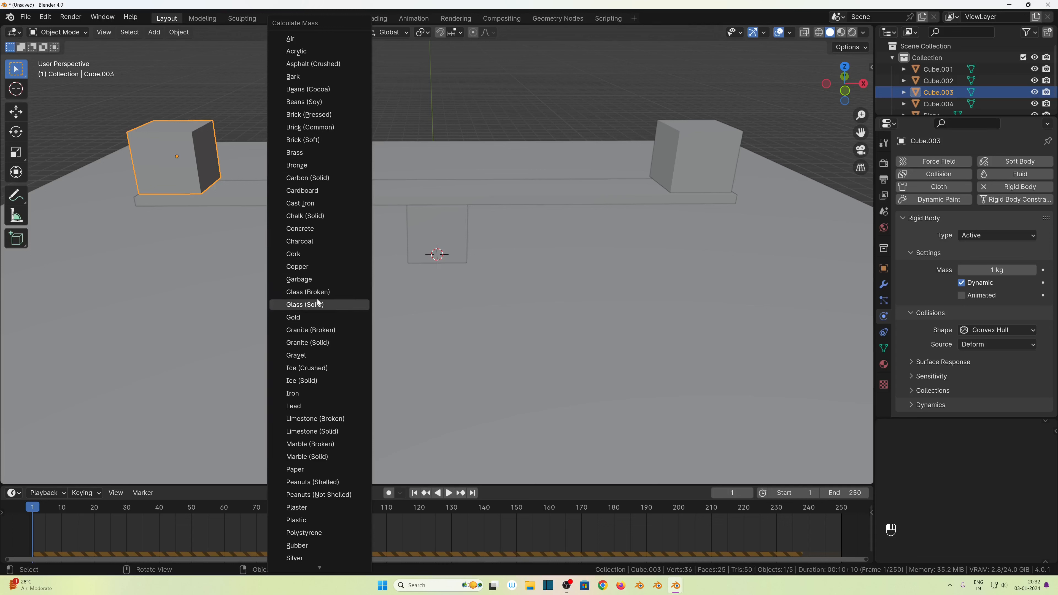
left_click(301, 229)
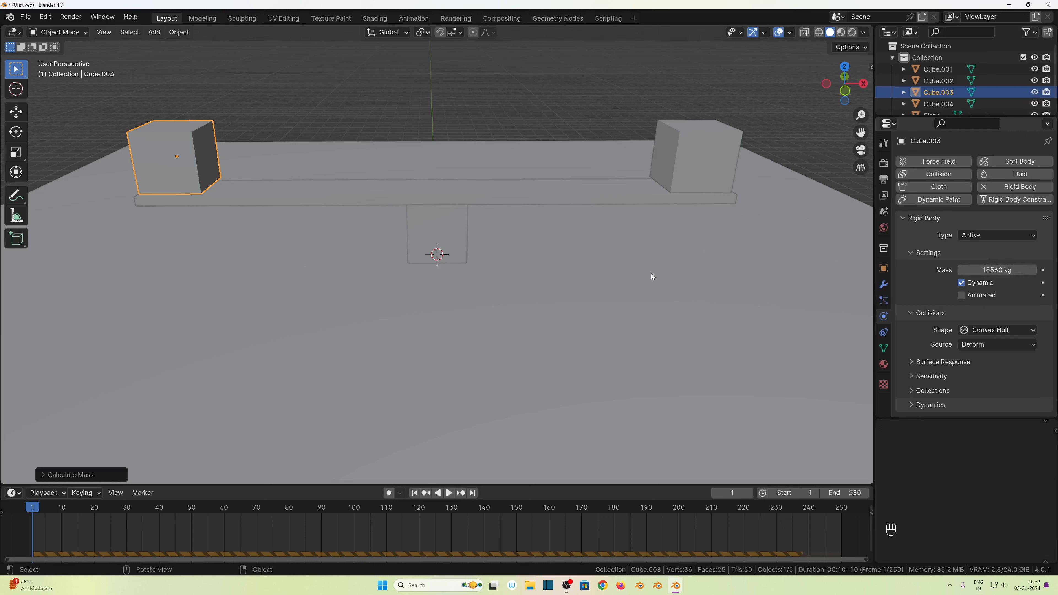
key("n")
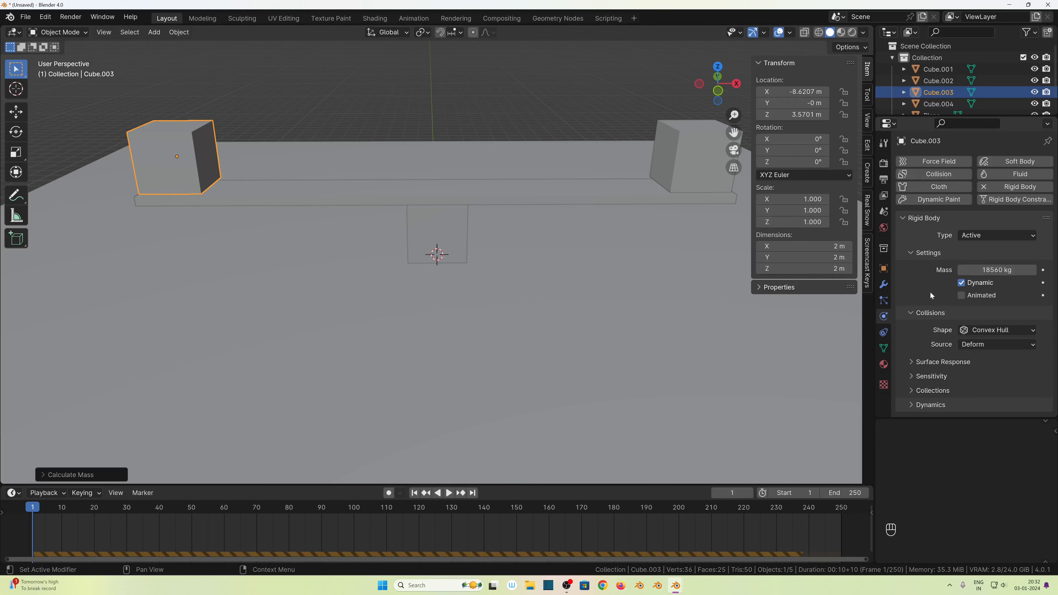
Step: Calculate the right cube's rigid body mass with the Gold material preset
left_click(682, 168)
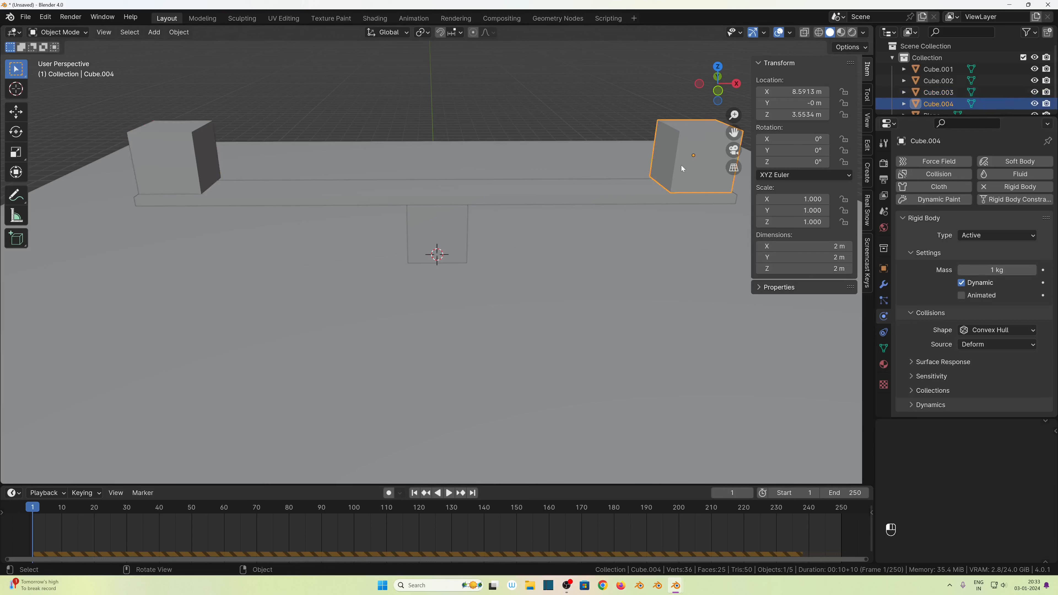
left_click(179, 32)
mouse_move(215, 380)
mouse_move(242, 334)
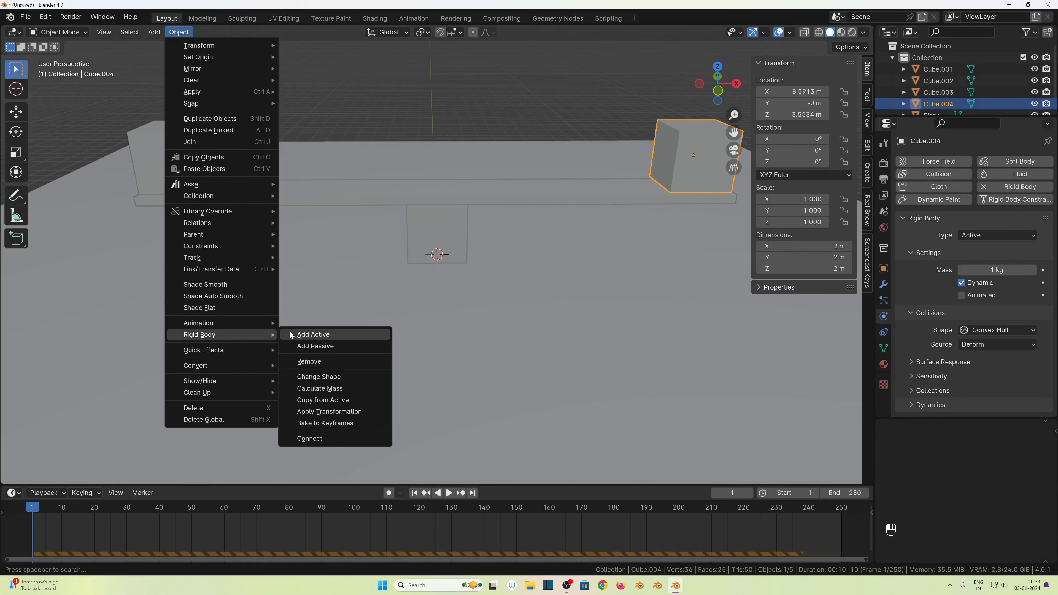
left_click(366, 388)
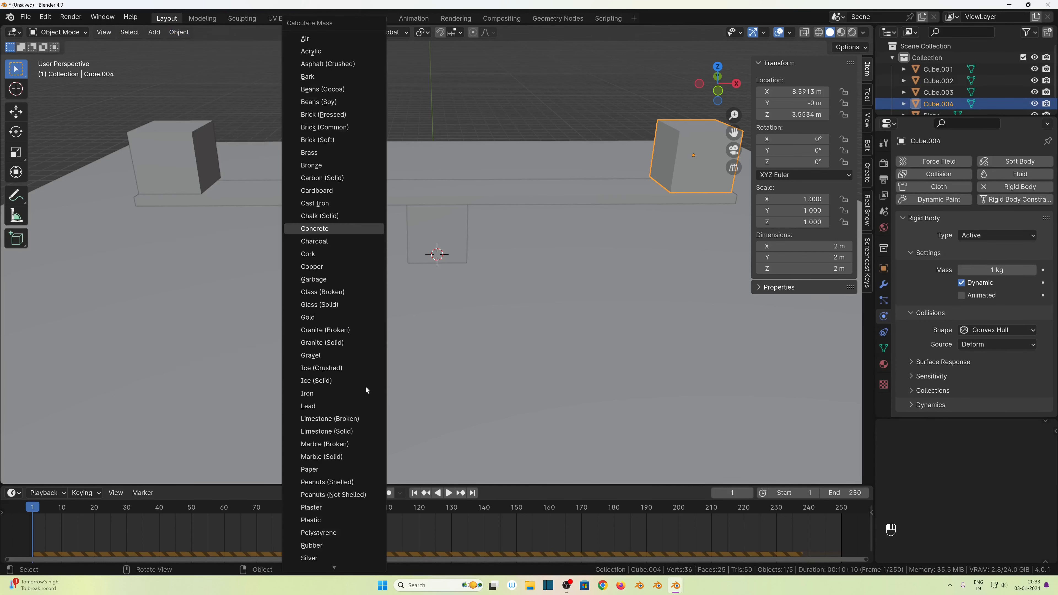
left_click(338, 318)
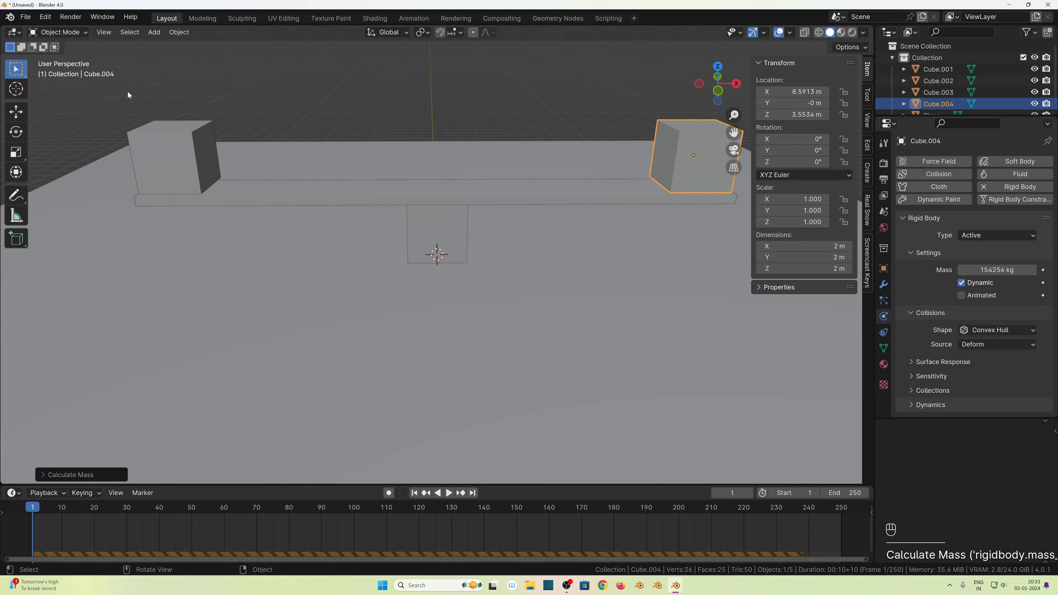
Step: Compare the masses of the two cubes, and calculate the plank's rigid body mass with the Iron material preset
left_click(175, 158)
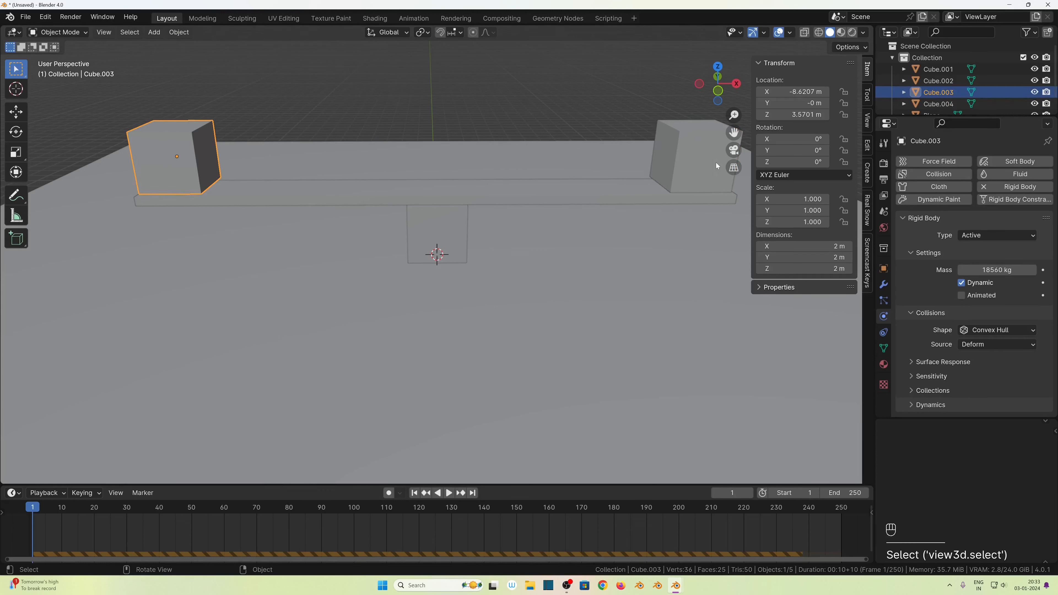
left_click(701, 163)
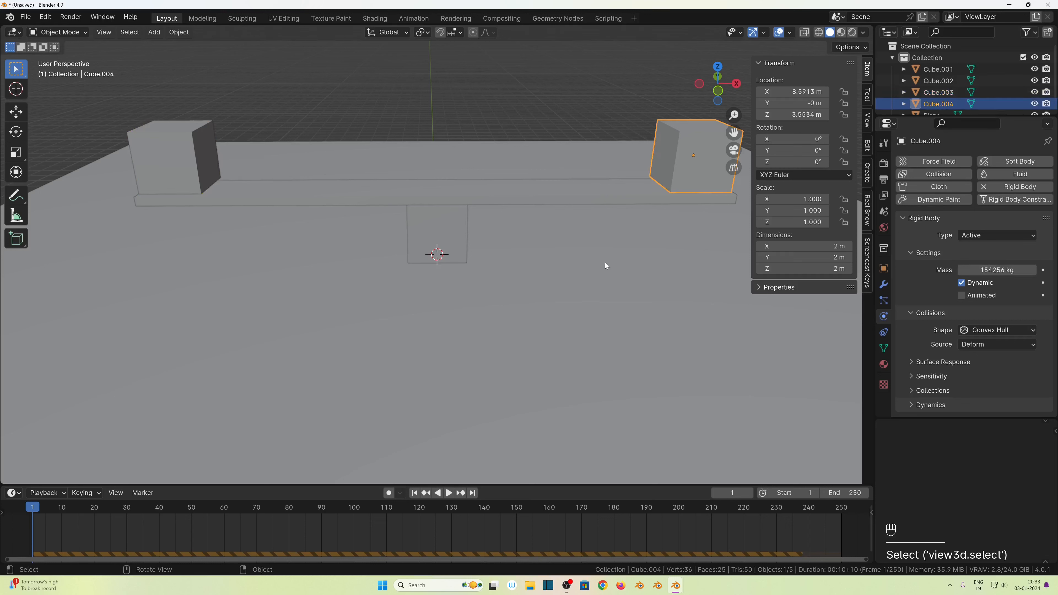
left_click(516, 189)
left_click(179, 32)
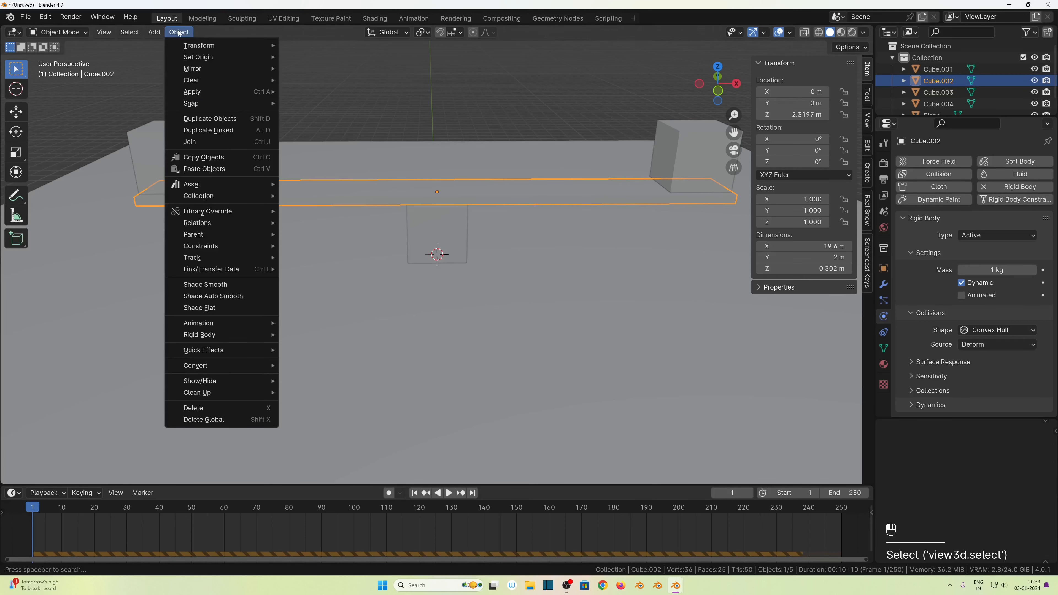
mouse_move(237, 335)
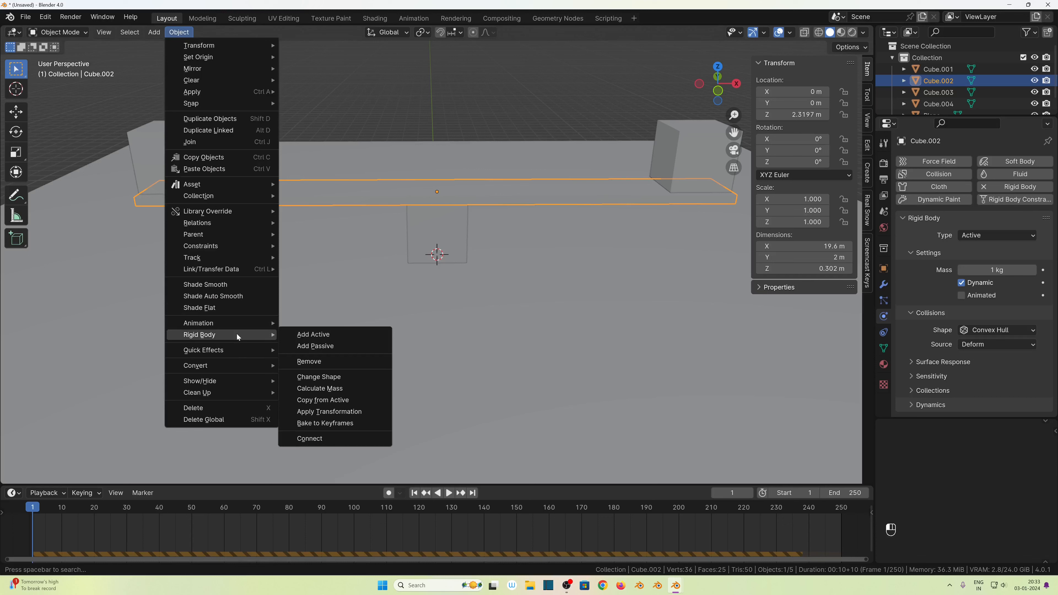
left_click(363, 388)
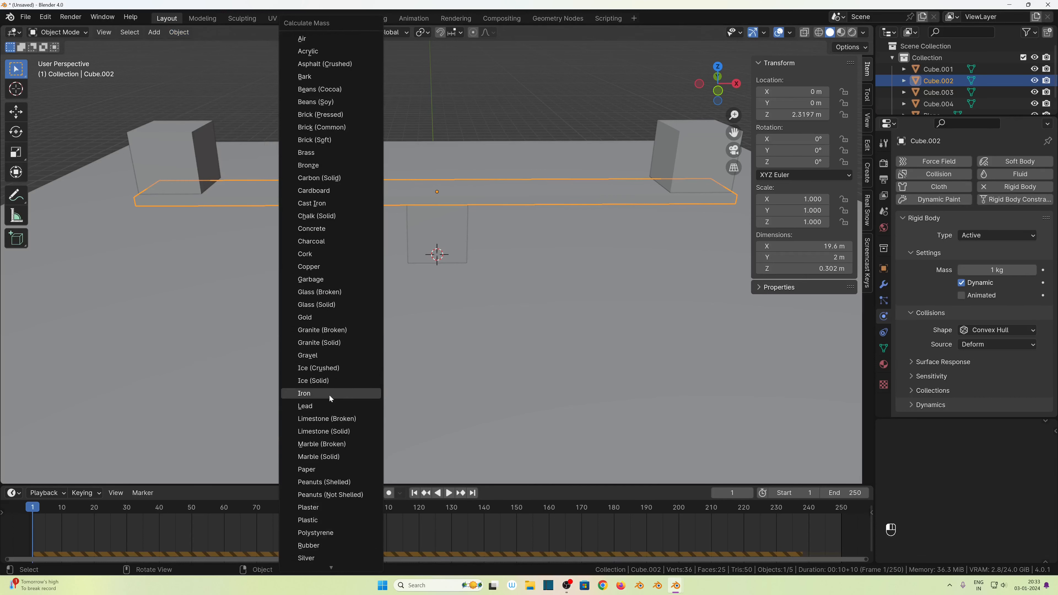
left_click(366, 393)
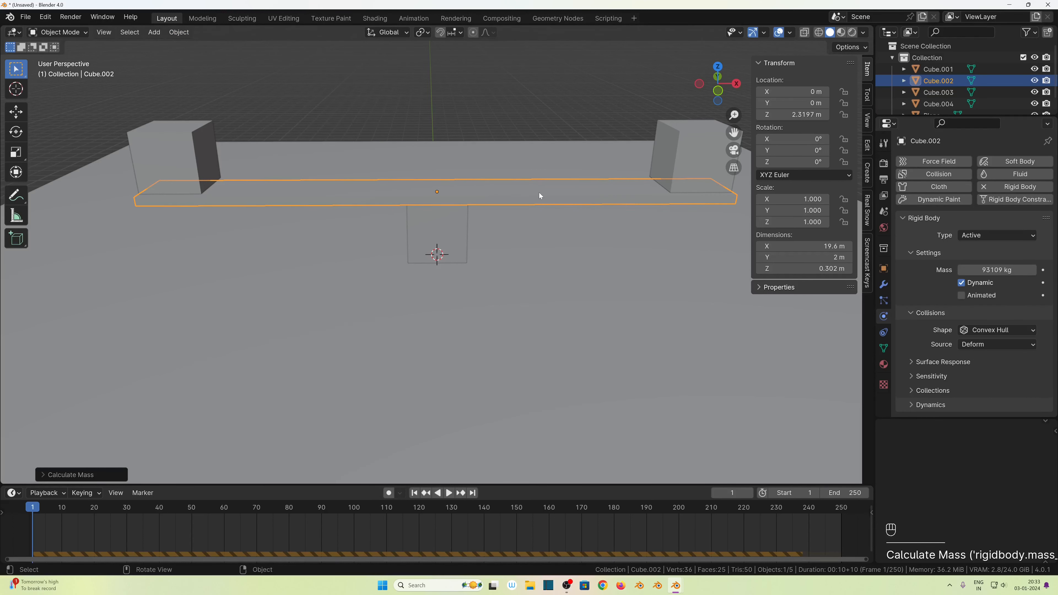
Step: Play the simulation from frame 1 to examine how the material-based masses tip the plank, and return to the start
left_click(415, 493)
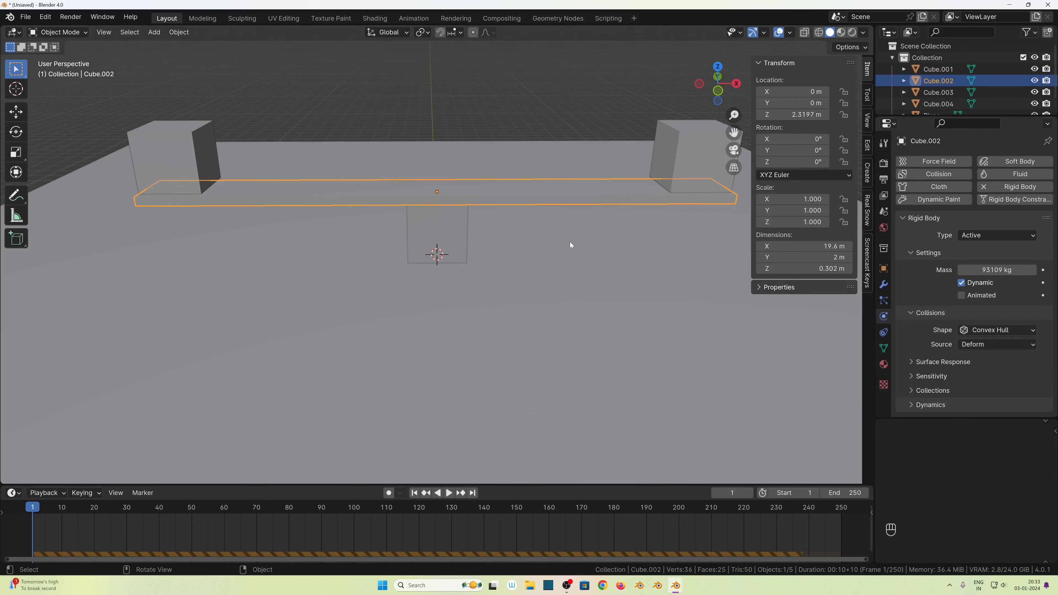
key("space")
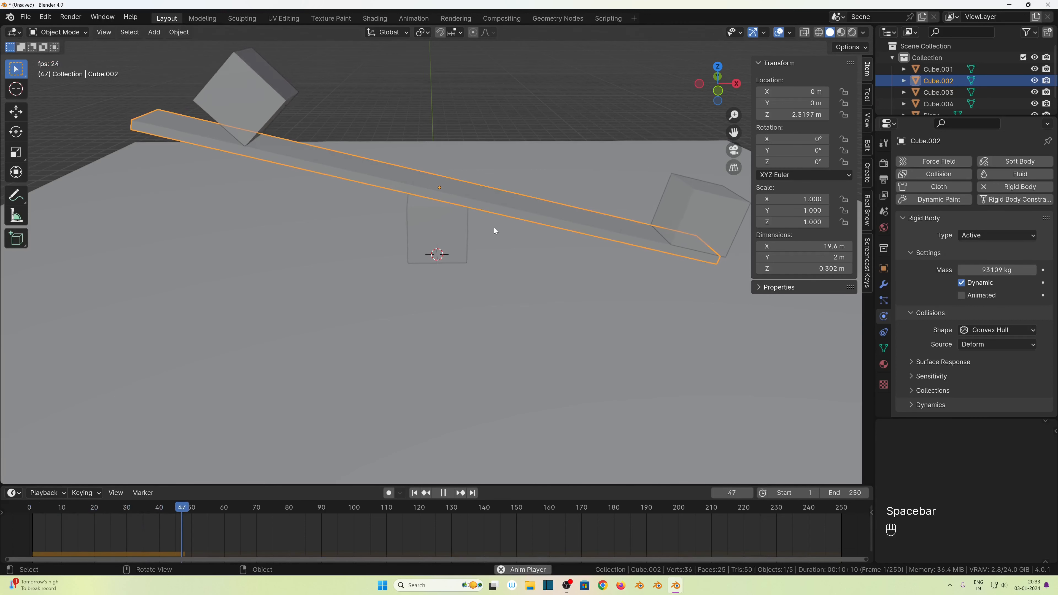
key("space")
left_click(415, 493)
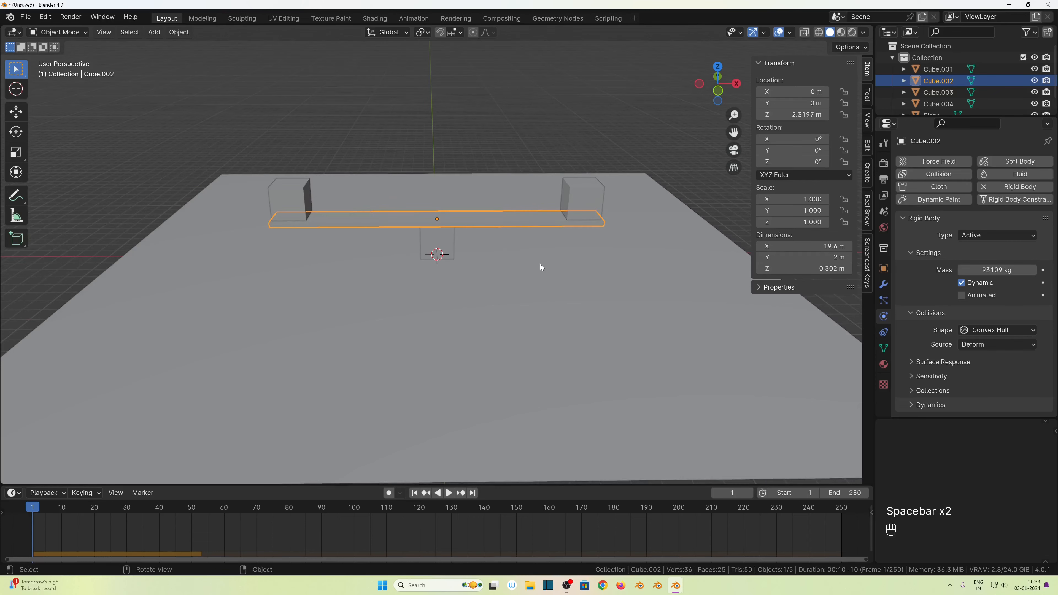
Step: Hide the transform values and raise both cubes about 2.74 m above the plank along the global Z axis
key("n")
left_click(281, 193)
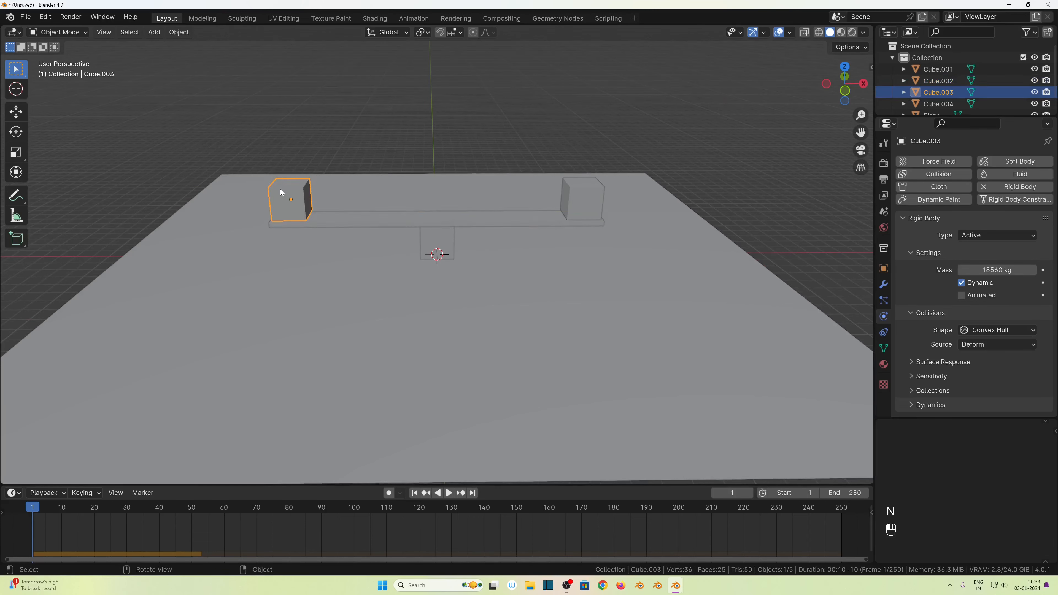
left_click(541, 209, "shift")
key("g")
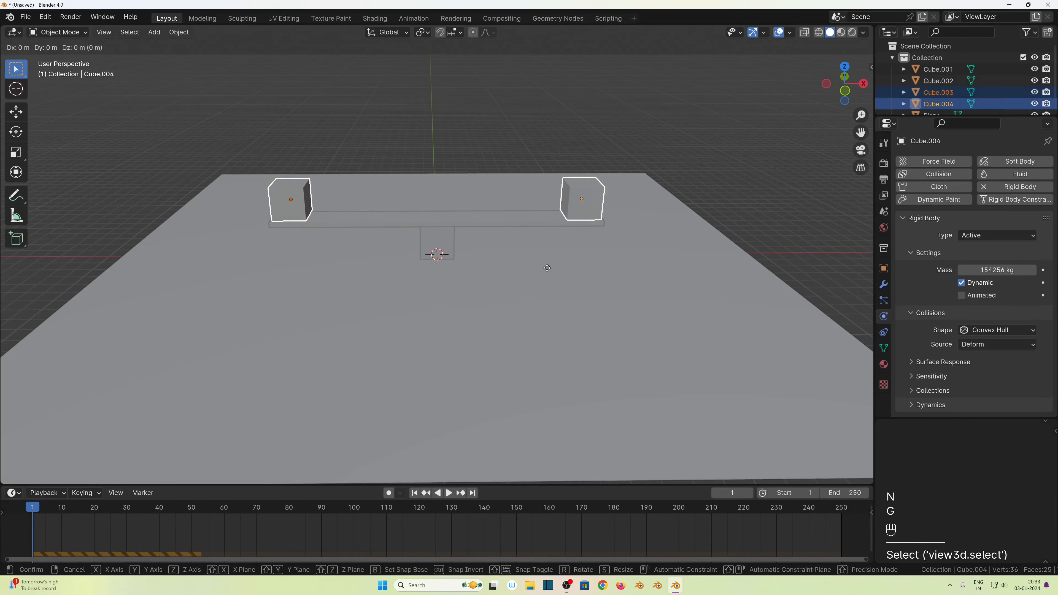
key("z")
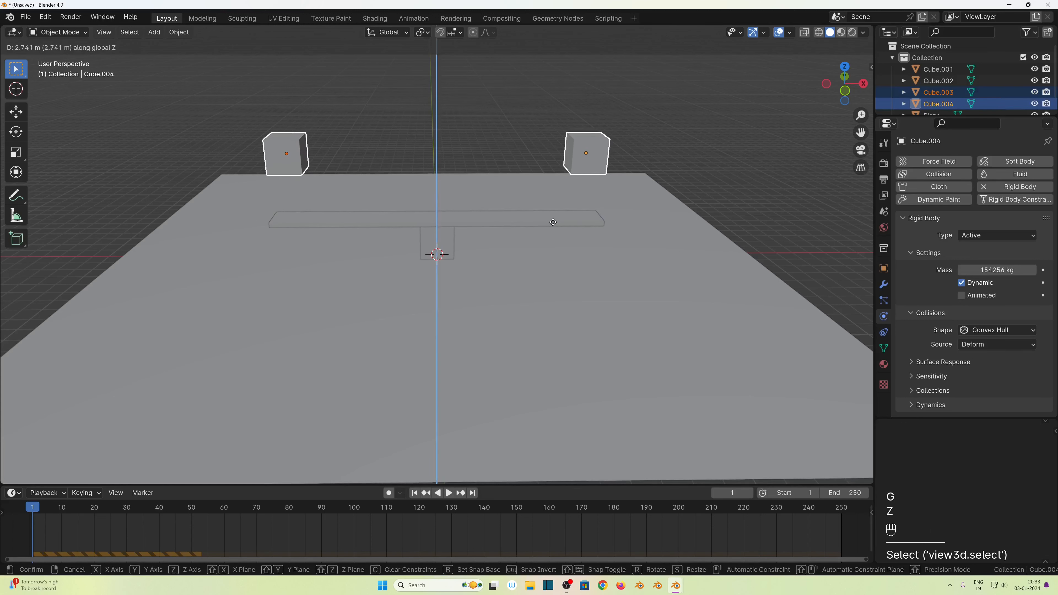
left_click(553, 223)
Step: Play the simulation to frame 130 to examine the raised cubes dropping onto the plank, and return to frame 1
middle_click_drag(533, 350, 511, 284)
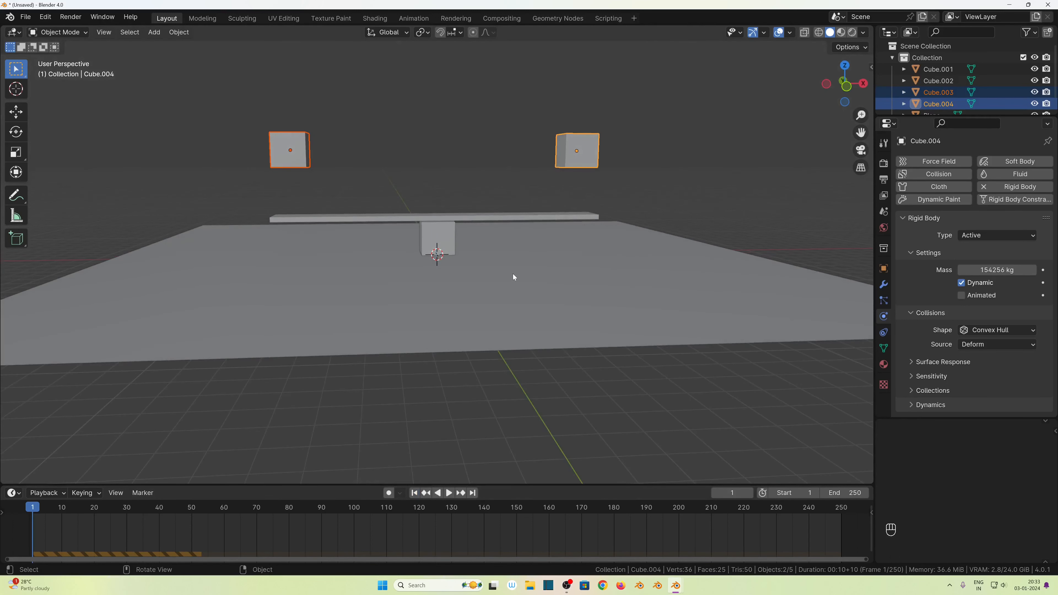
key("space")
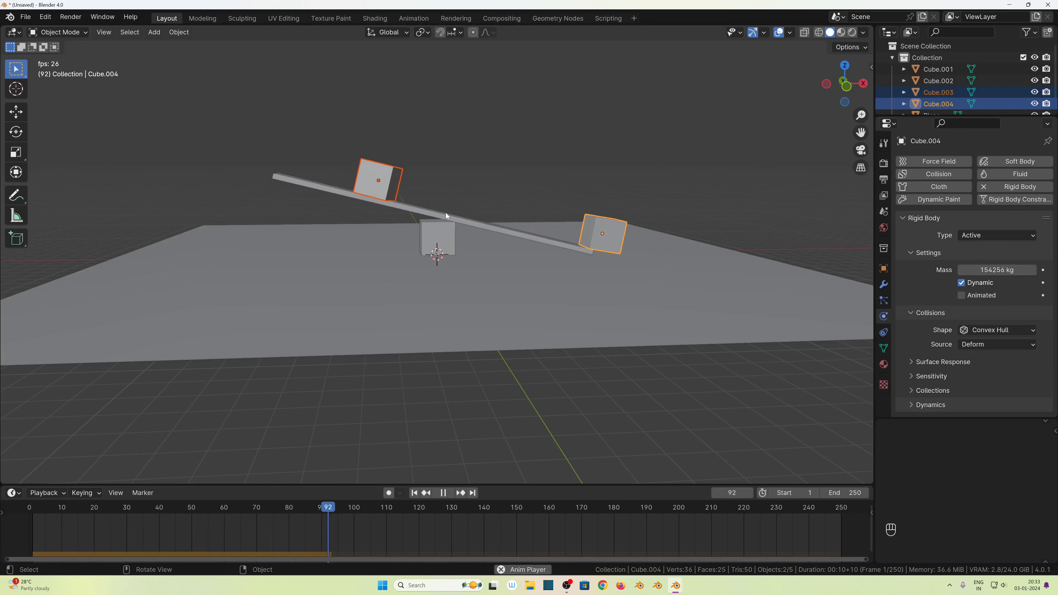
key("space")
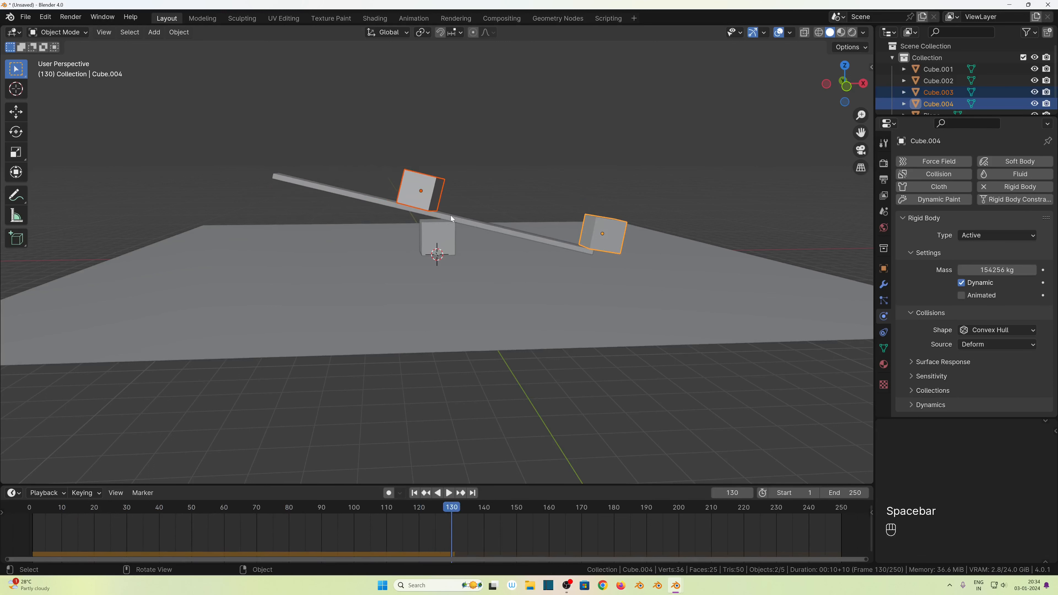
left_click(451, 219)
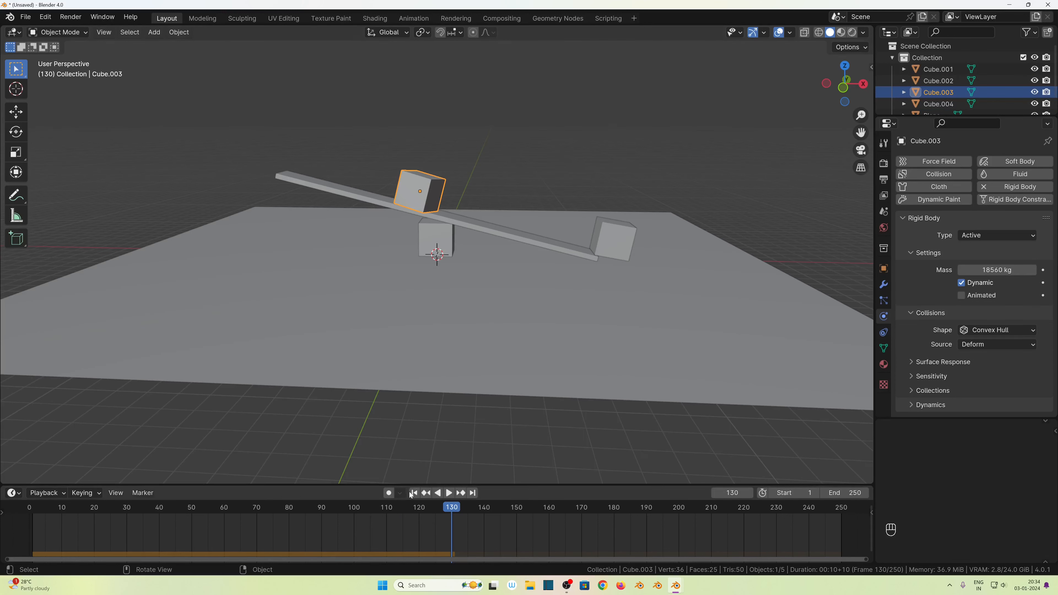
left_click(415, 493)
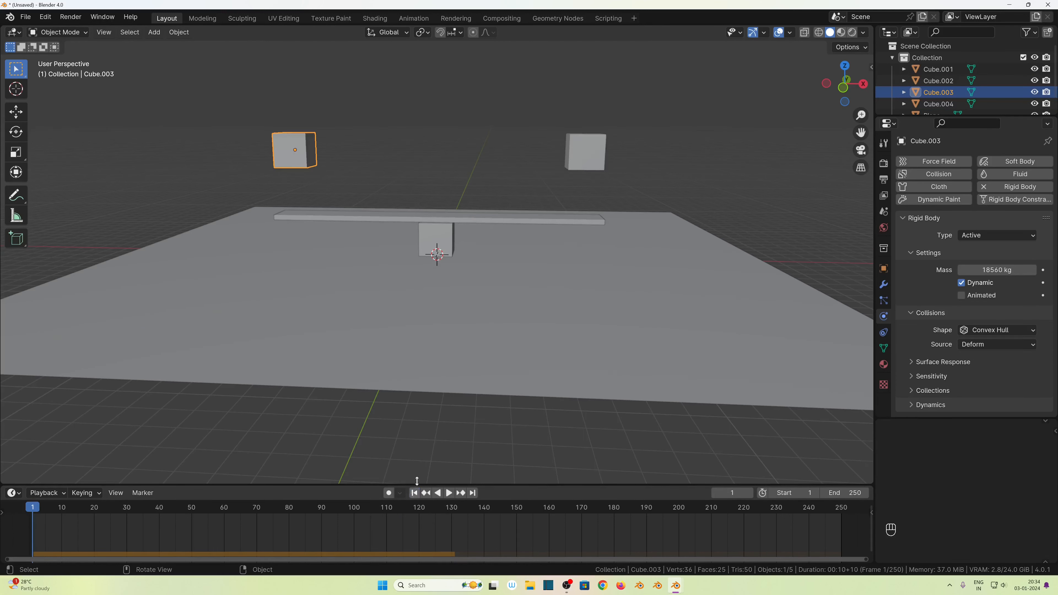
left_click(179, 32)
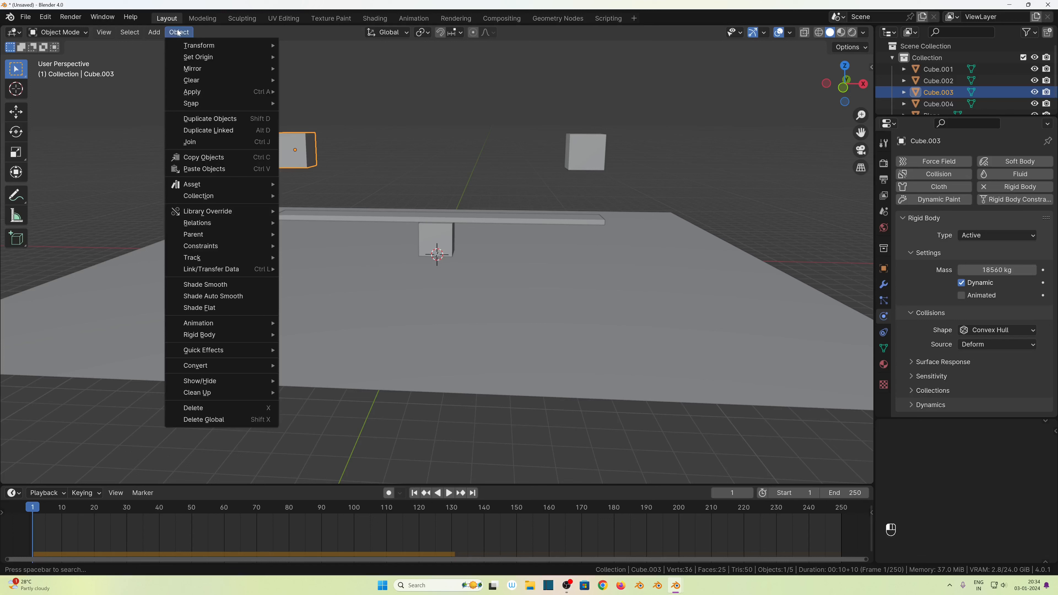
mouse_move(250, 335)
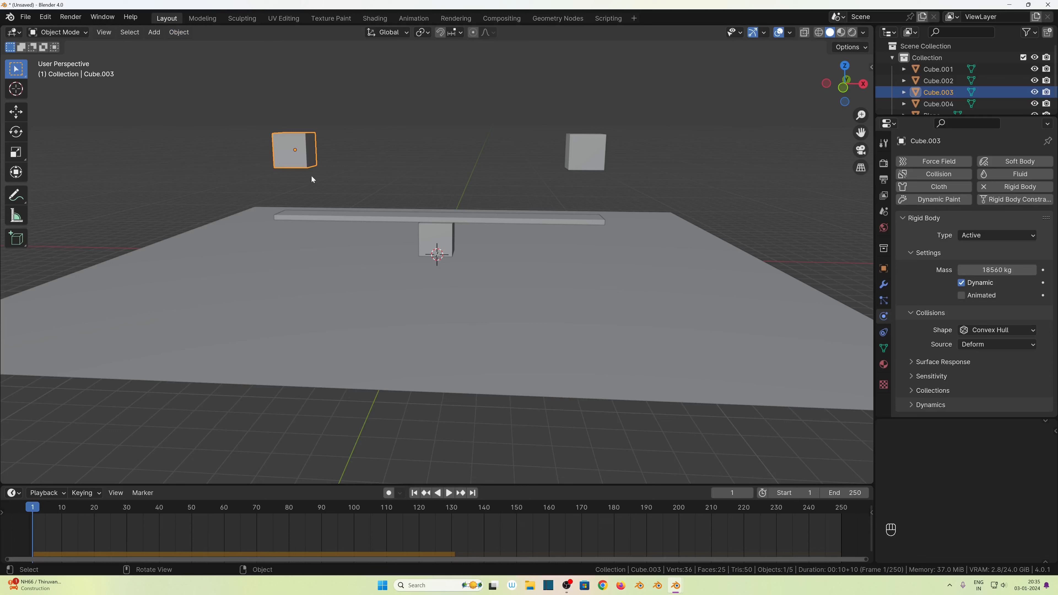
left_click(588, 152)
middle_click_drag(588, 152, 441, 287)
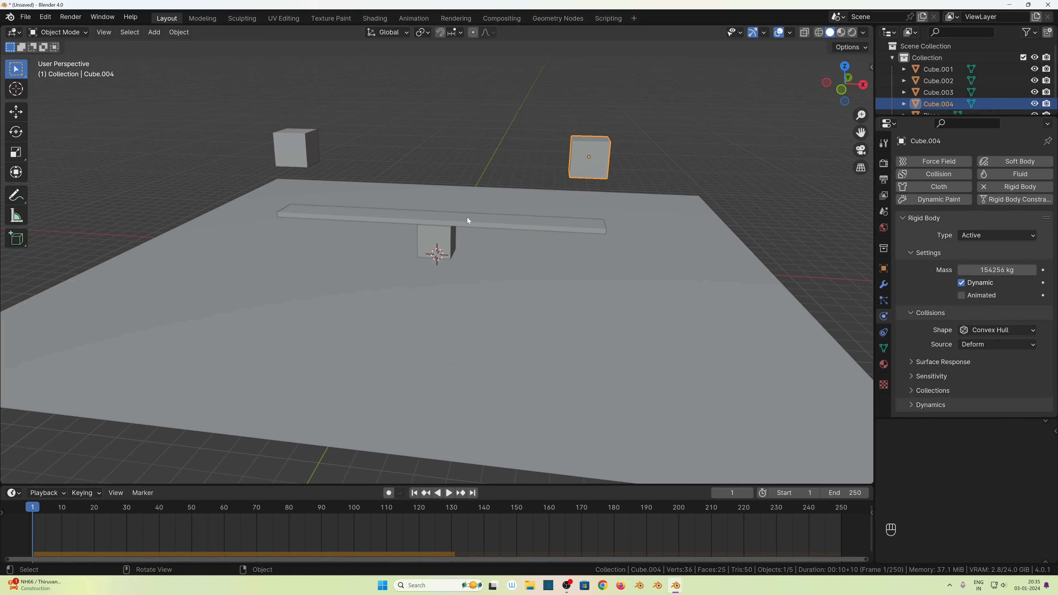
Step: Delete the two cubes, the plank and its support block, keeping the ground plane, and reduce the timeline's height to enlarge the viewport
middle_click_drag(467, 218, 456, 295)
left_click_drag(234, 90, 810, 440)
left_click_drag(113, 212, 212, 349, "ctrl")
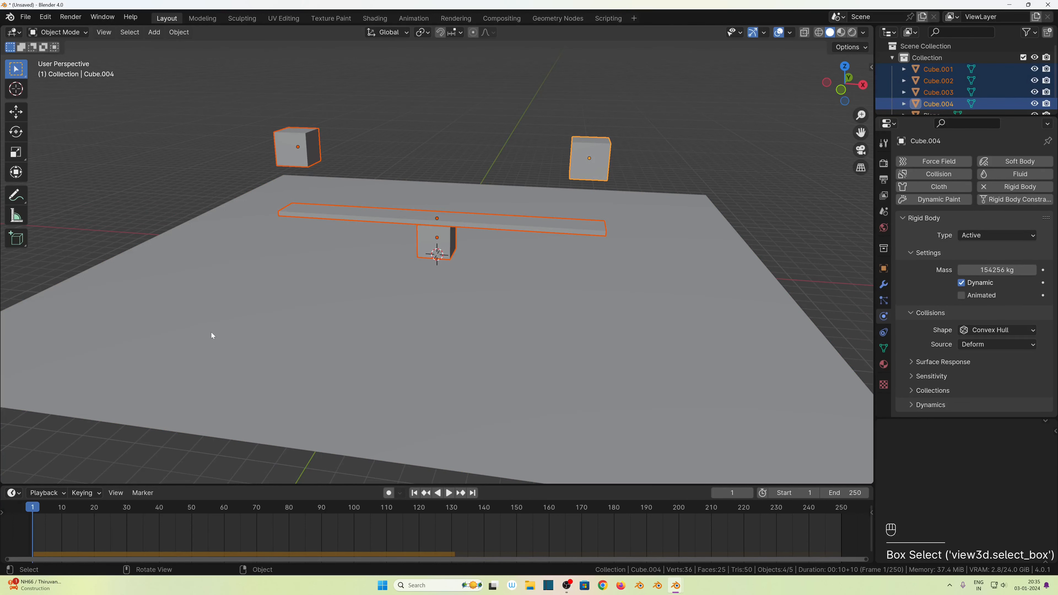
key("Delete")
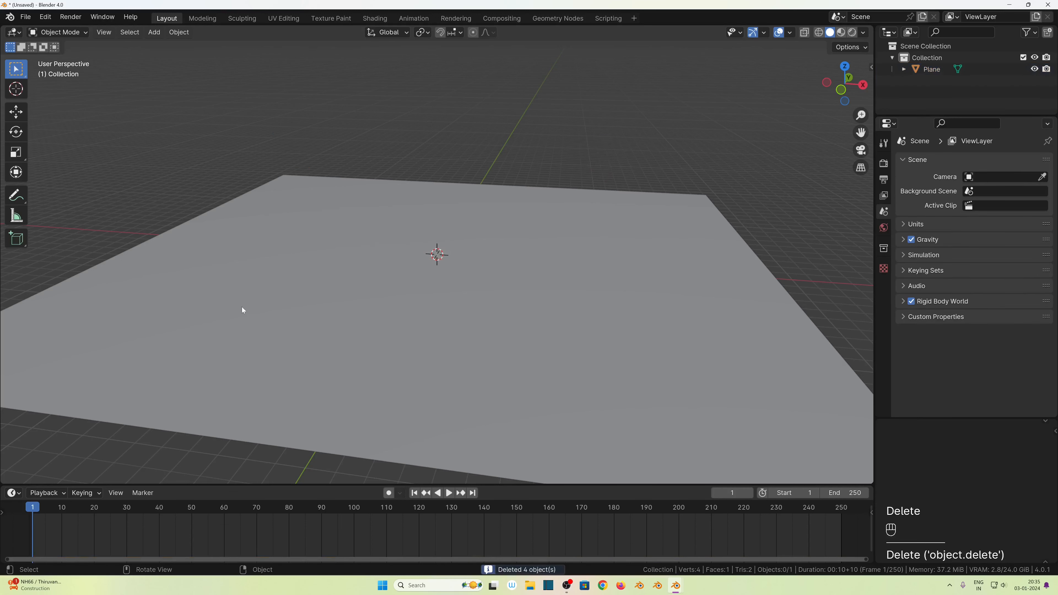
left_click_drag(530, 484, 536, 513)
scroll(440, 272, "up", 2)
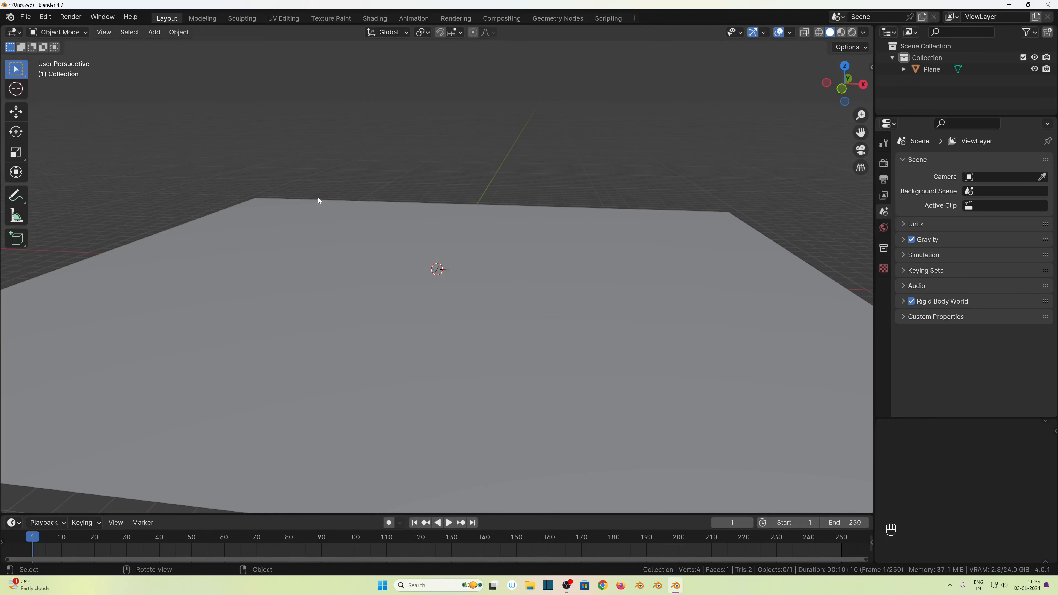
Step: Add a cube mesh at the 3D cursor and scale it down uniformly to about 0.24
key("shift+a")
mouse_move(317, 197)
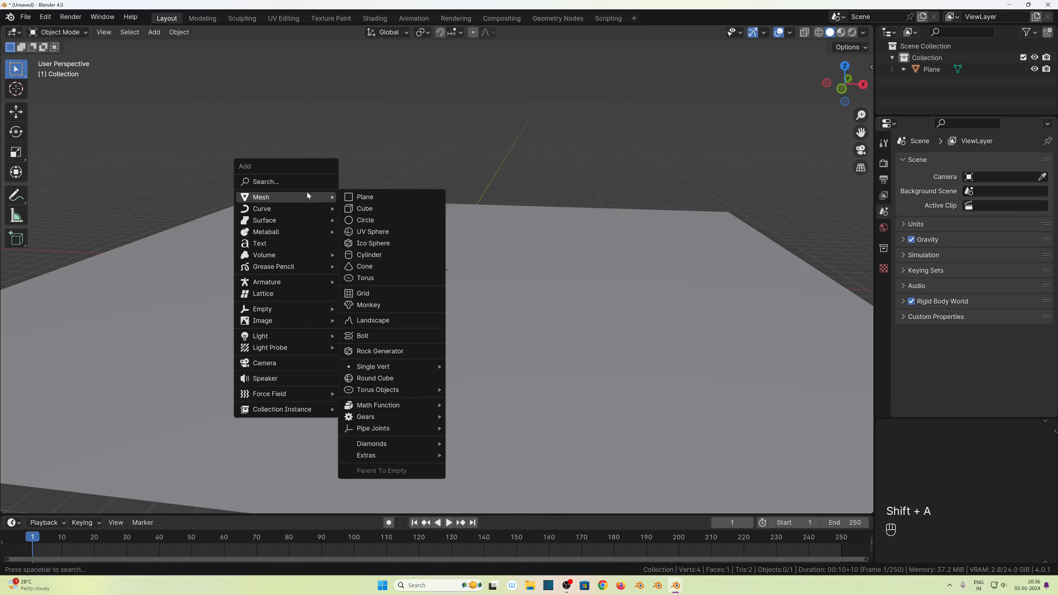
left_click(382, 209)
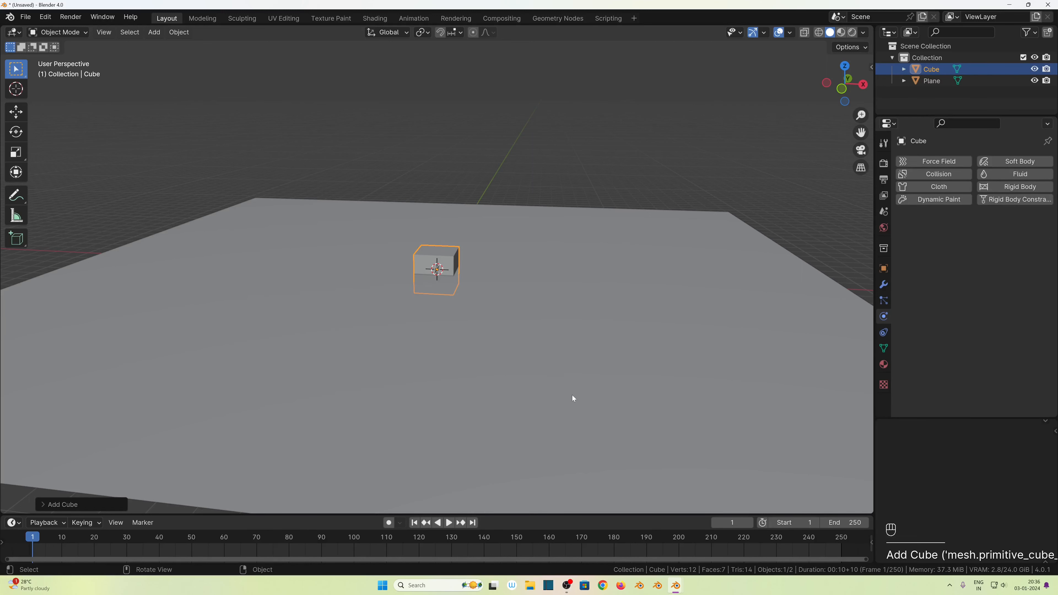
key("s")
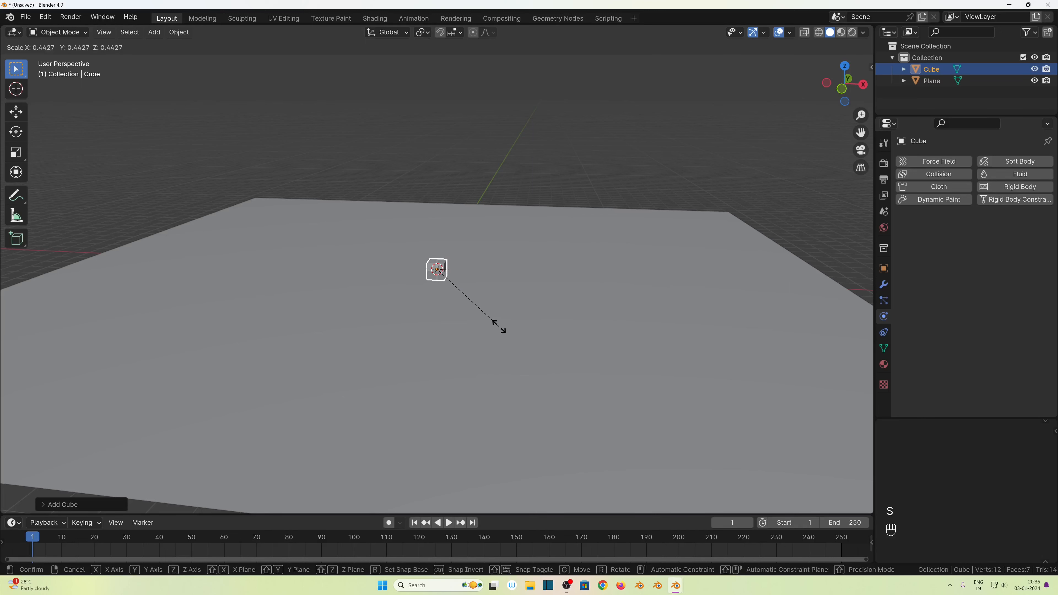
left_click(472, 297)
Step: Set the cube's resize values to 0.2 on the X, Y and Z axes
middle_click_drag(489, 339, 415, 369)
left_click(79, 501)
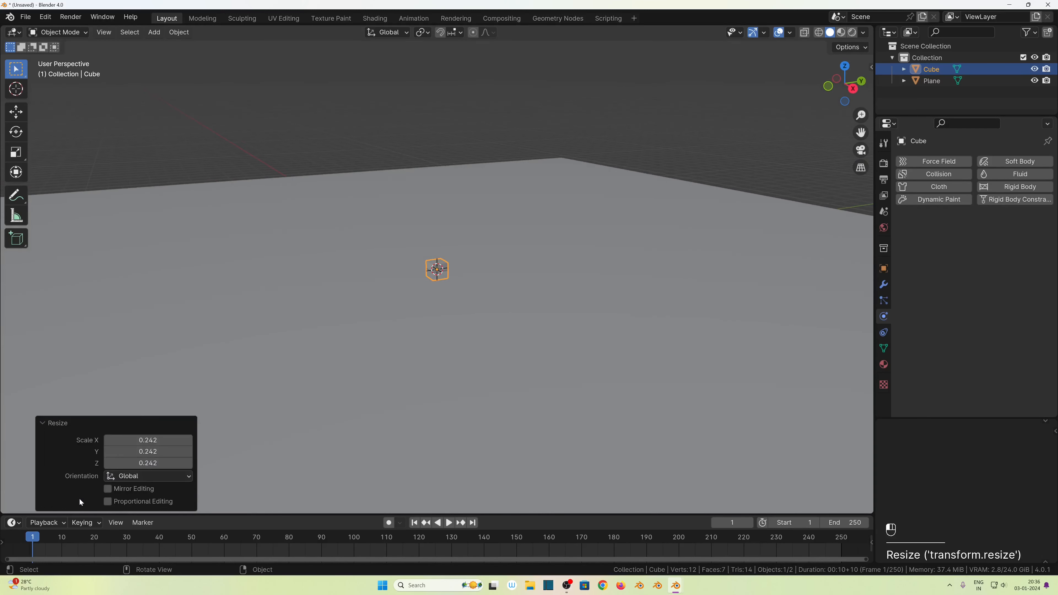
left_click_drag(148, 440, 148, 463)
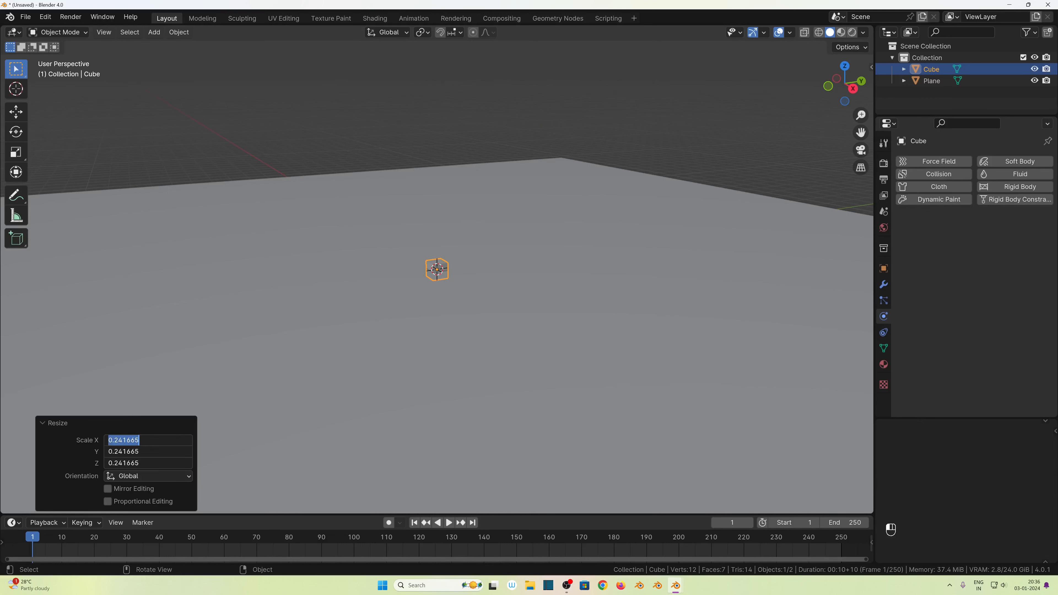
type("0.25")
key("Return")
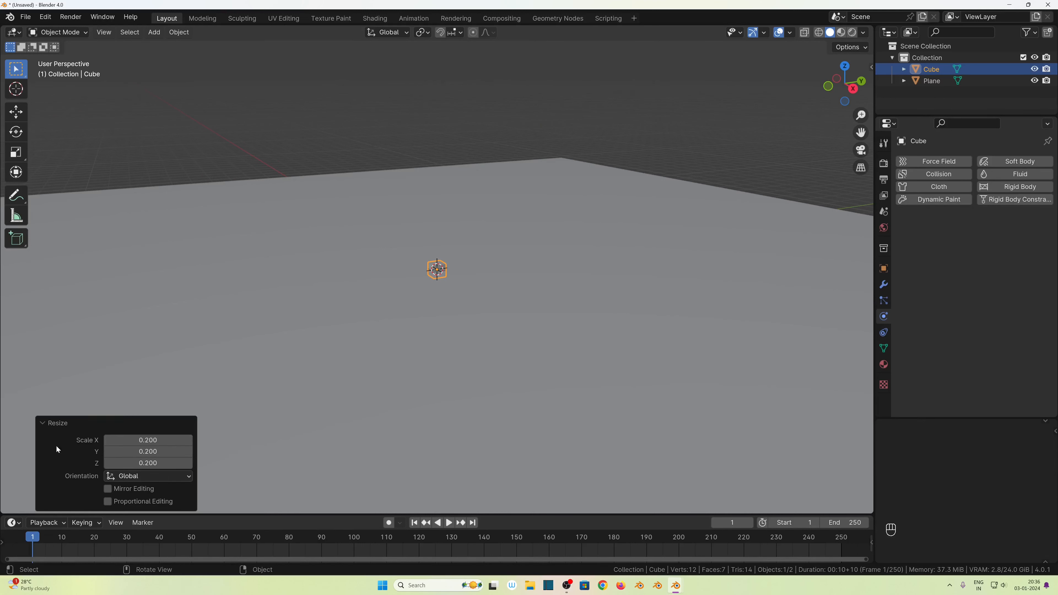
left_click(58, 423)
Step: Raise the cube along the global Z axis in front view until its base rests on the plane
middle_click_drag(479, 316, 477, 275)
key("KP_1")
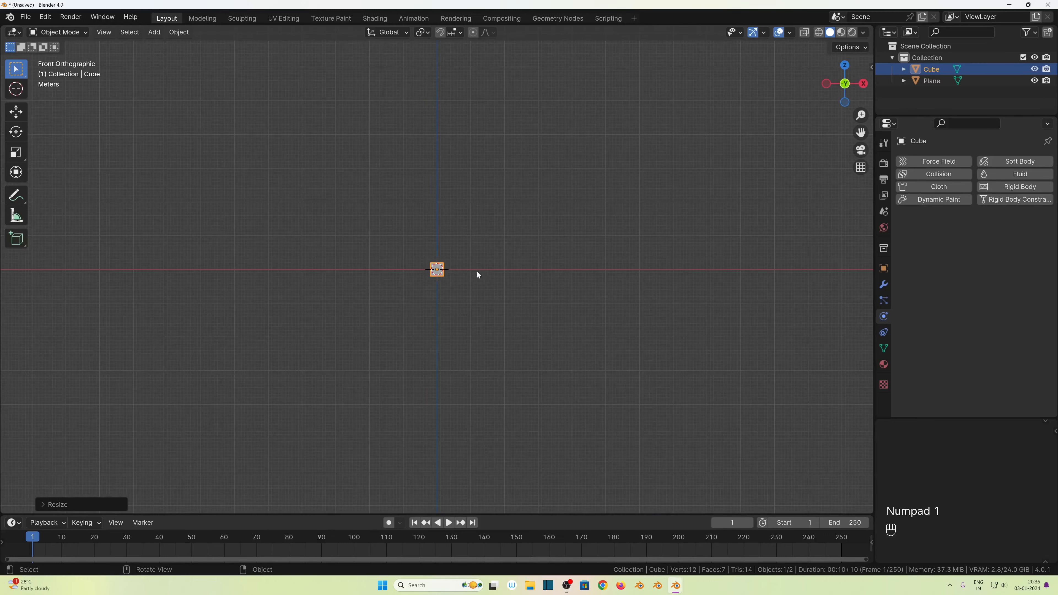
scroll(478, 272, "up", 3)
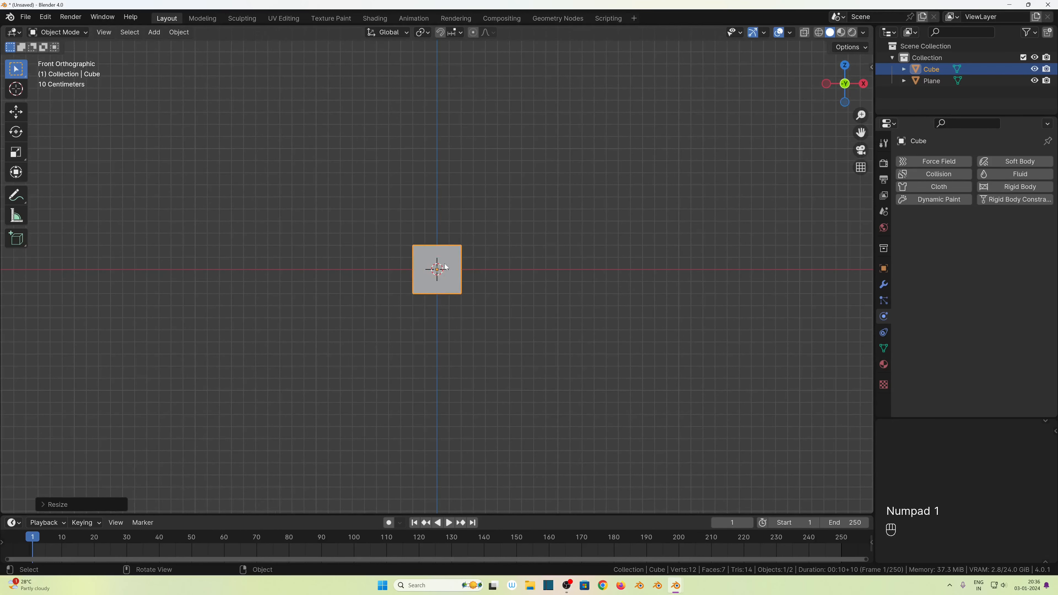
scroll(445, 290, "up", 3)
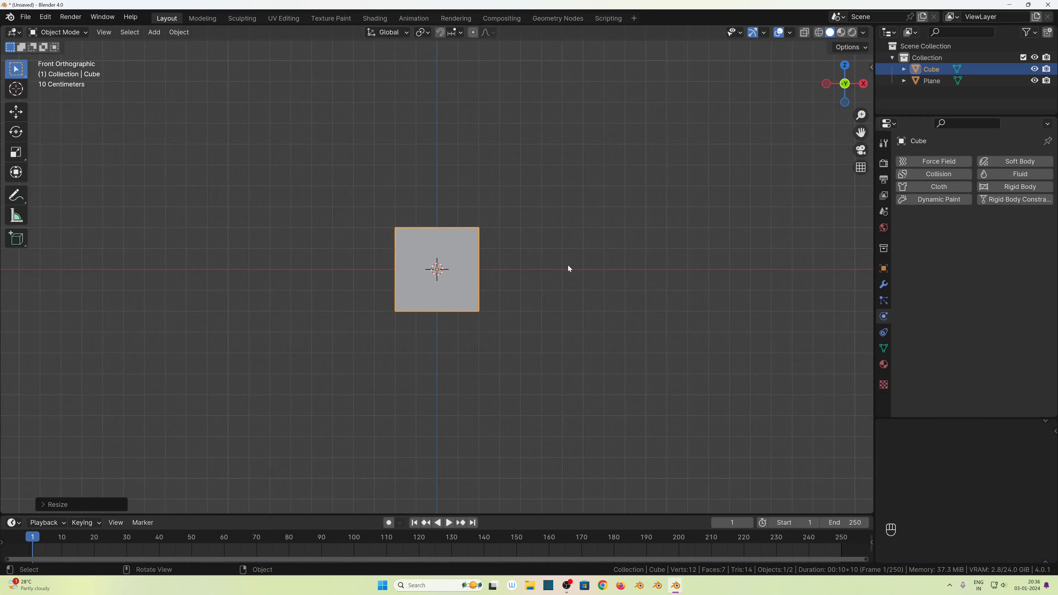
middle_click_drag(567, 268, 472, 326)
key("KP_1")
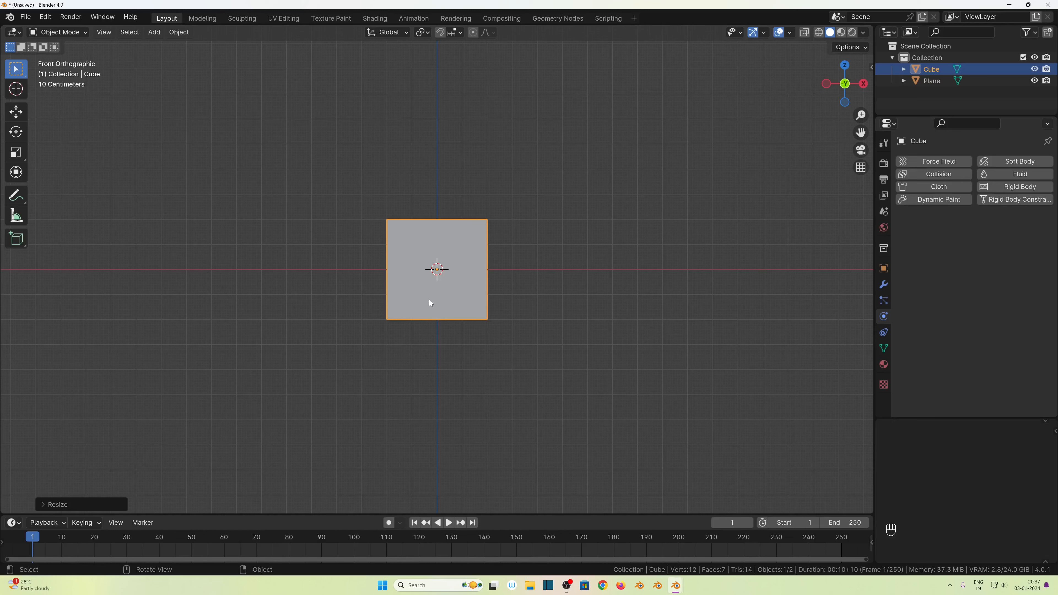
middle_click_drag(492, 325, 496, 331)
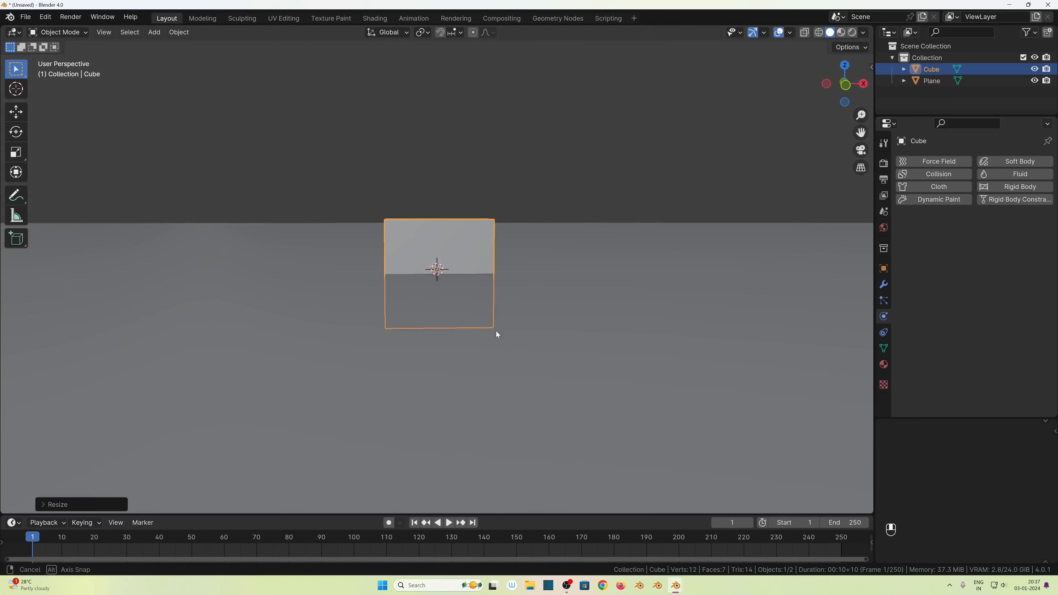
left_click(470, 246)
key("KP_1")
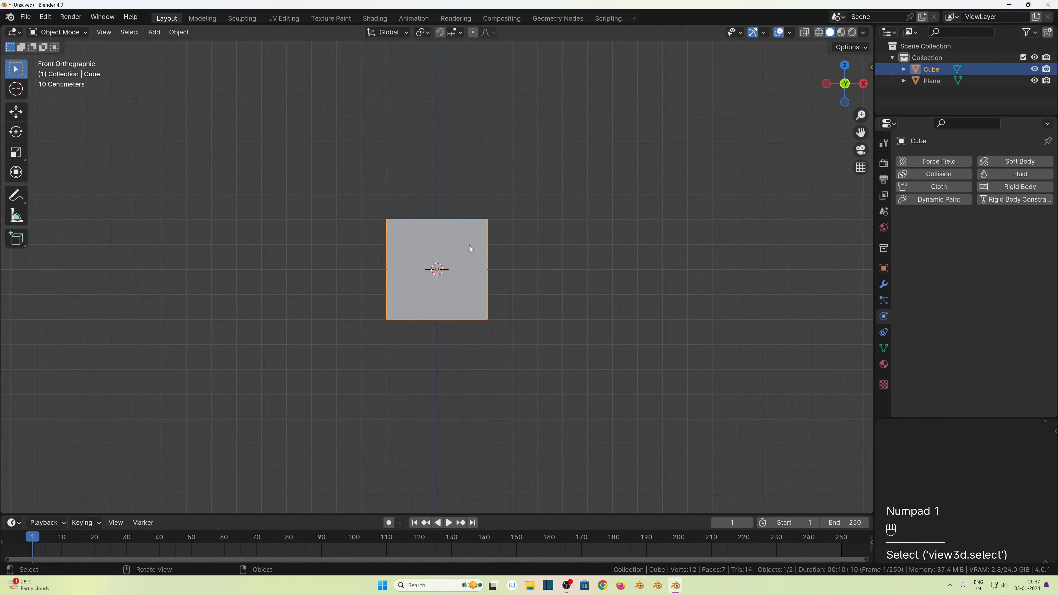
key("g")
key("z")
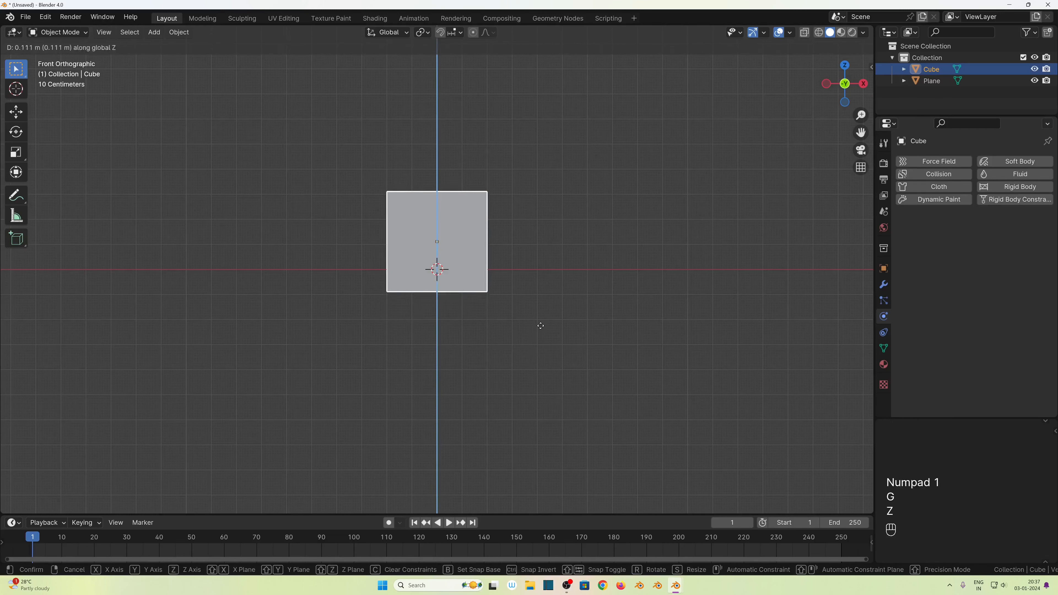
left_click(549, 302)
middle_click_drag(517, 310, 462, 338)
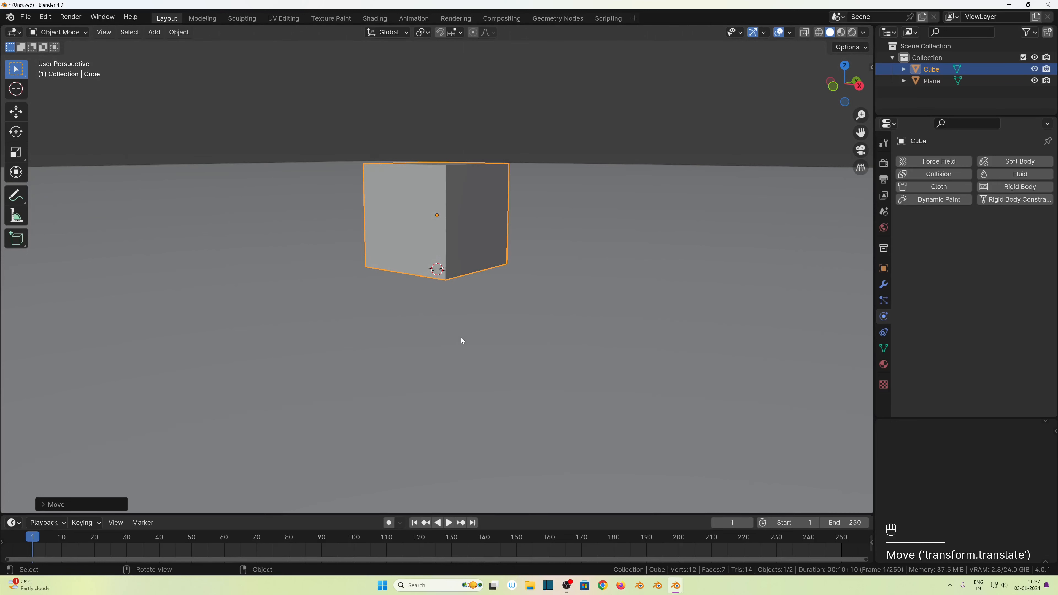
left_click(460, 337)
left_click(438, 219)
Step: Add an Array modifier to the cube
scroll(427, 309, "down", 2)
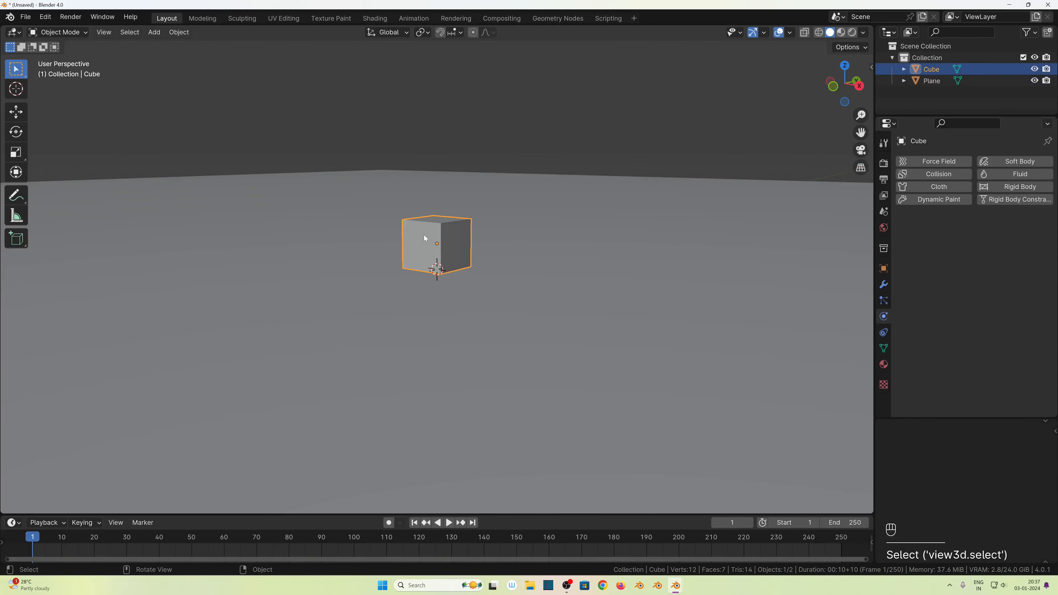
left_click(883, 287)
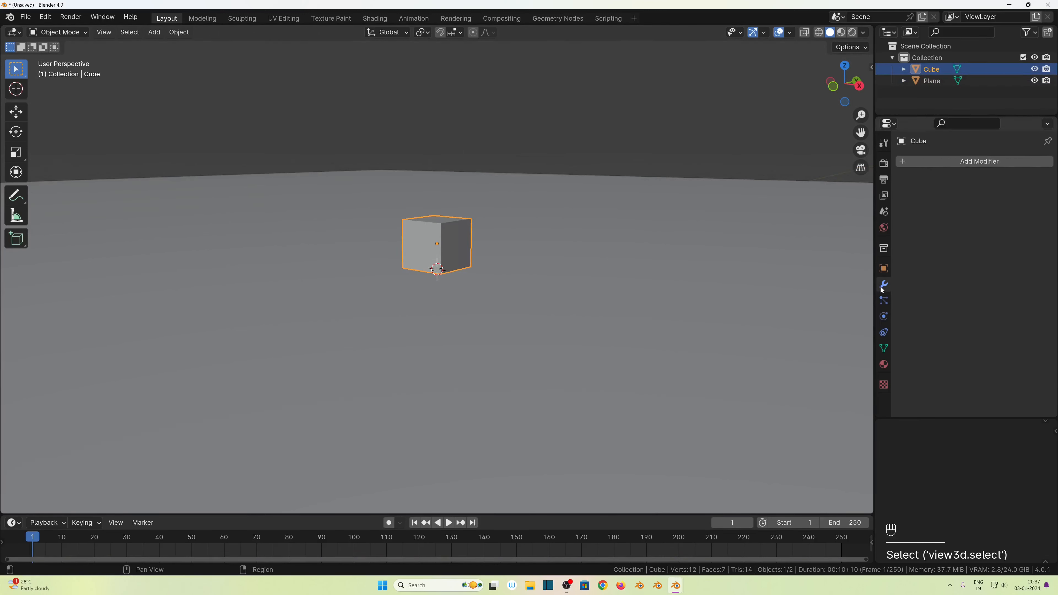
left_click(954, 157)
mouse_move(919, 199)
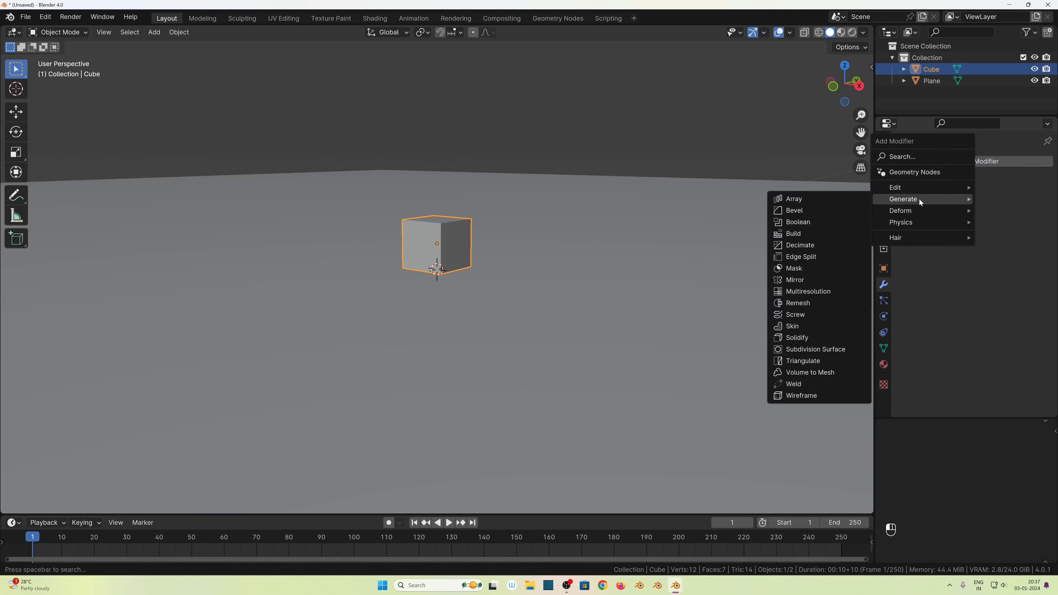
left_click(826, 200)
Step: Set the array's relative offset factor X to 1.1 and its count to 5
middle_click_drag(562, 254, 451, 254)
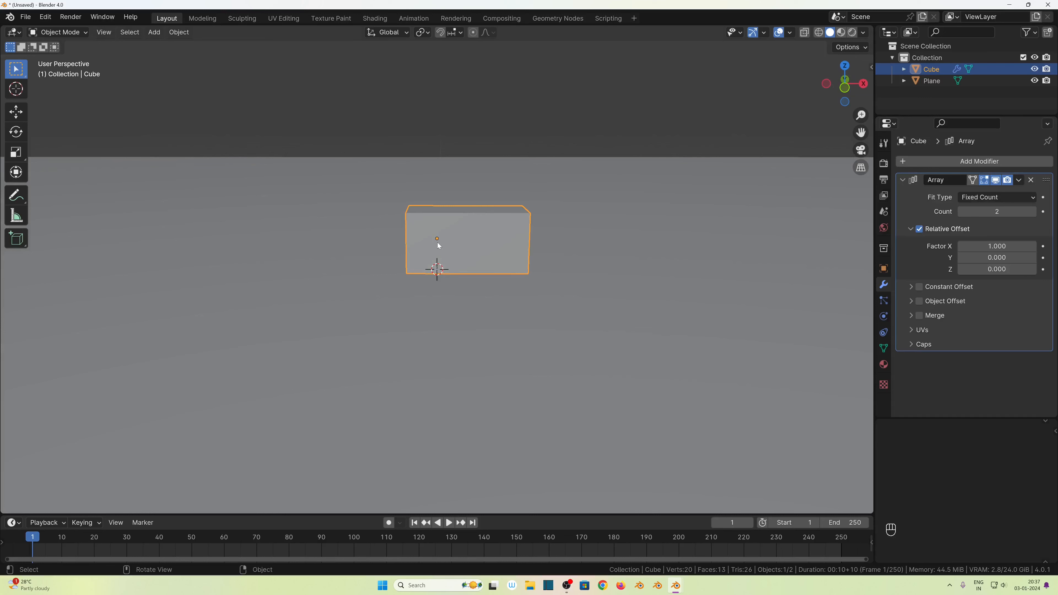
left_click(996, 246)
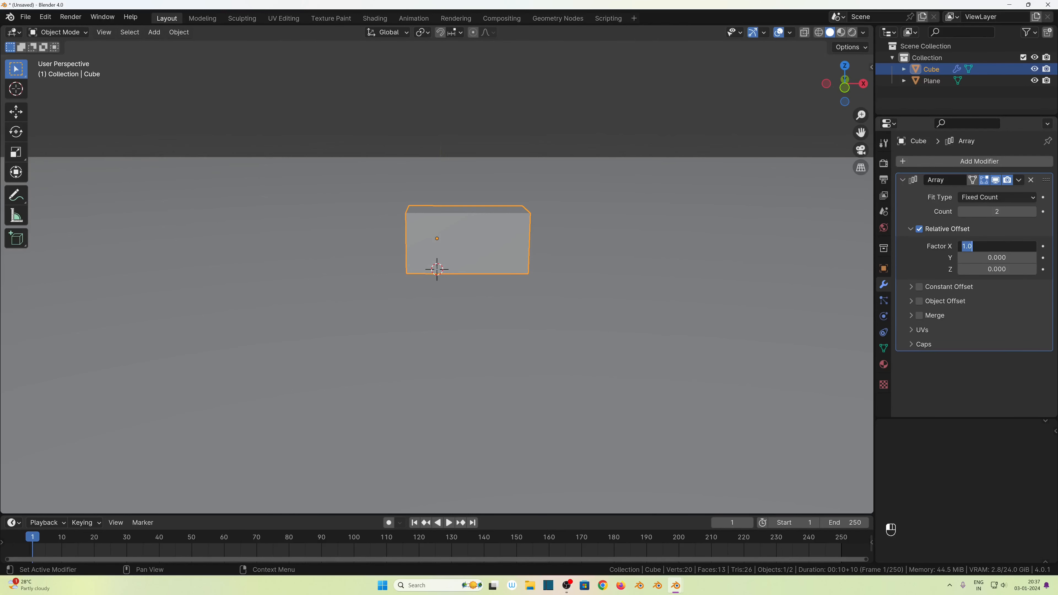
type("1.1")
key("Return")
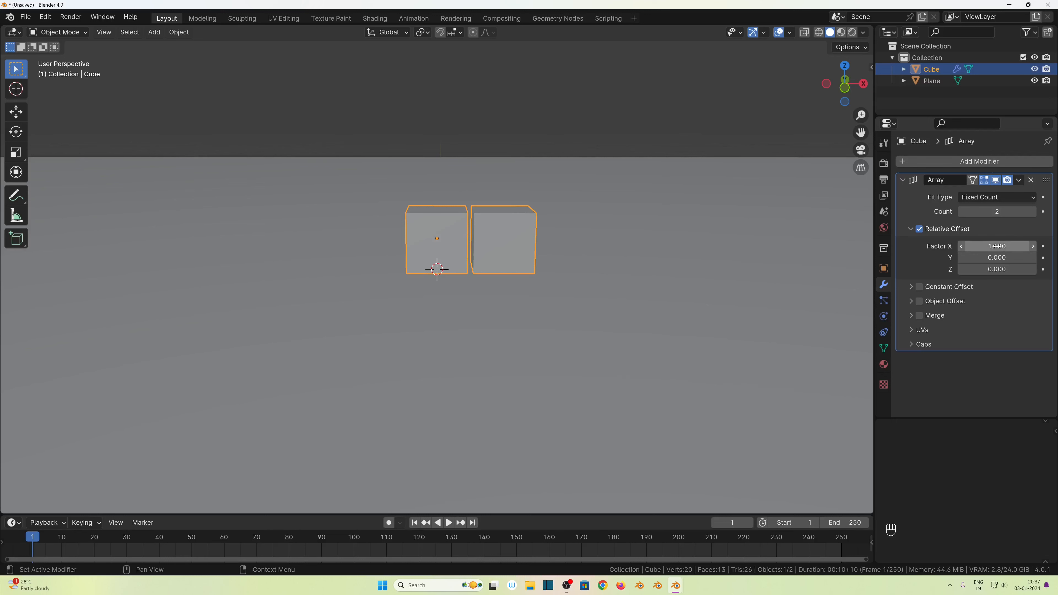
scroll(431, 225, "up", 2)
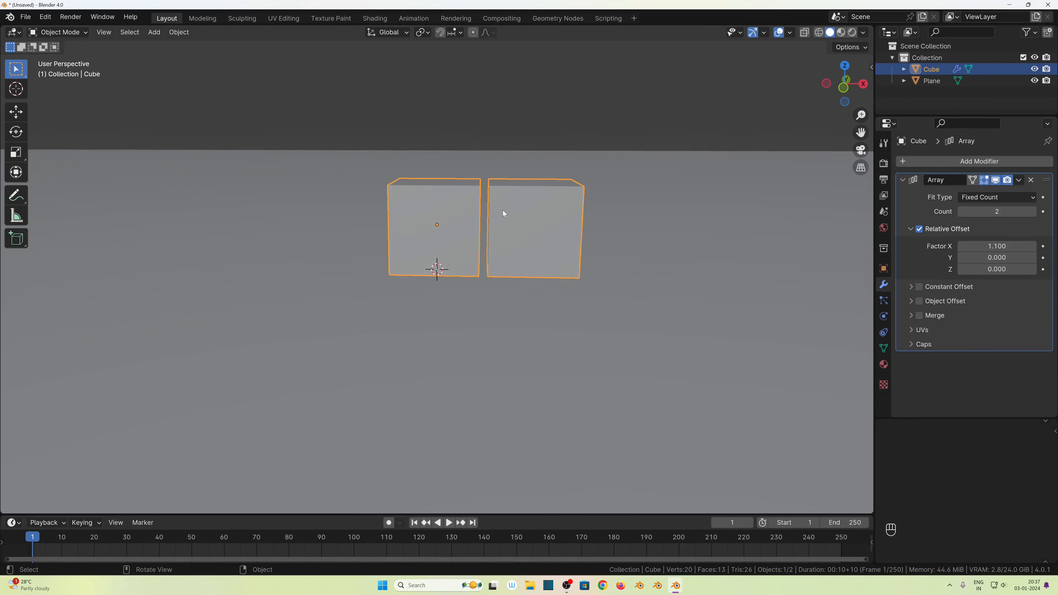
left_click(997, 211)
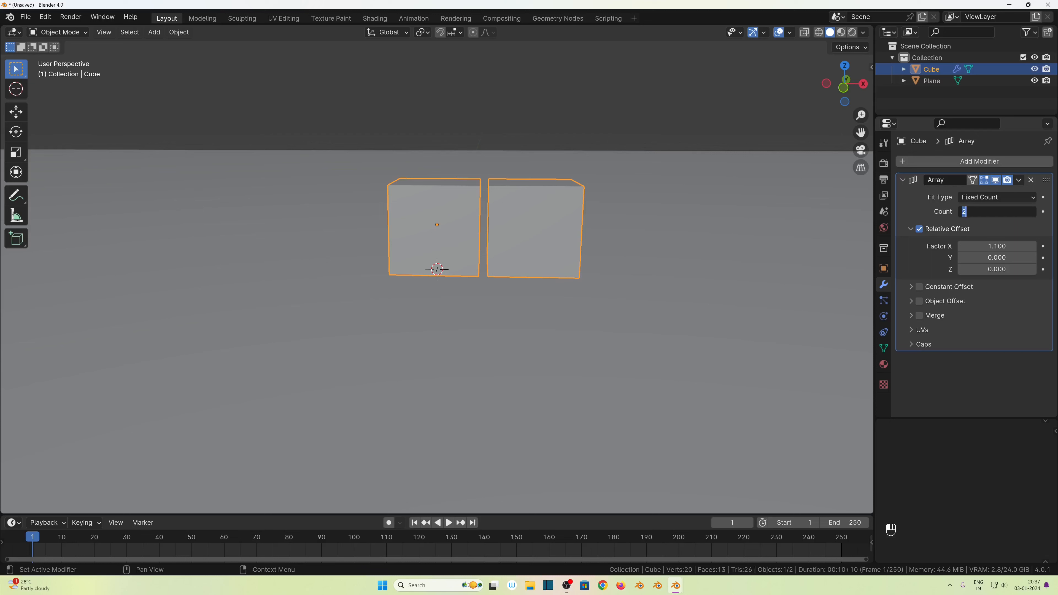
type("5")
key("Return")
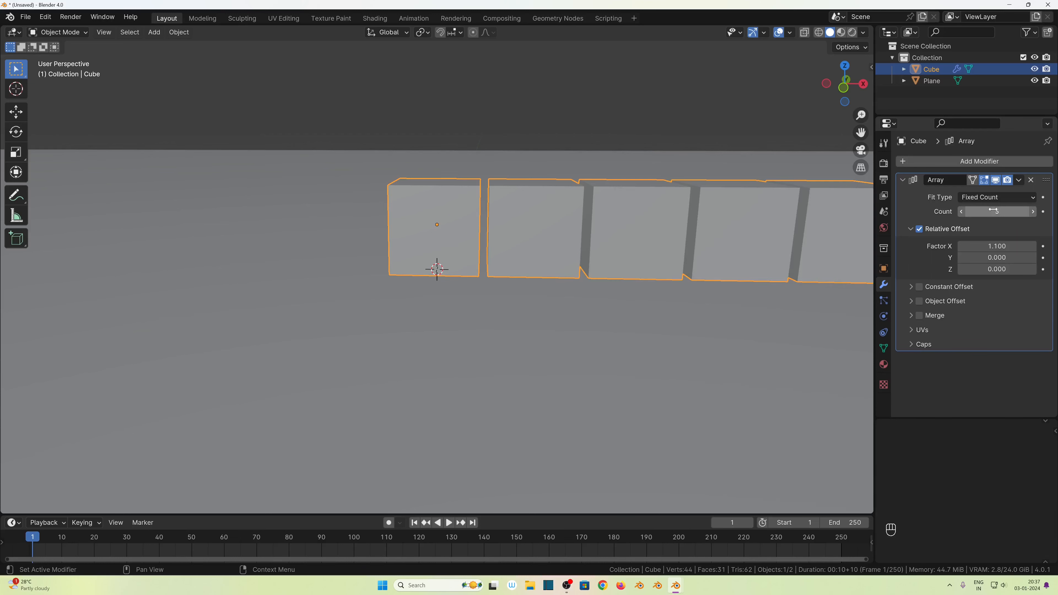
scroll(483, 253, "down", 1)
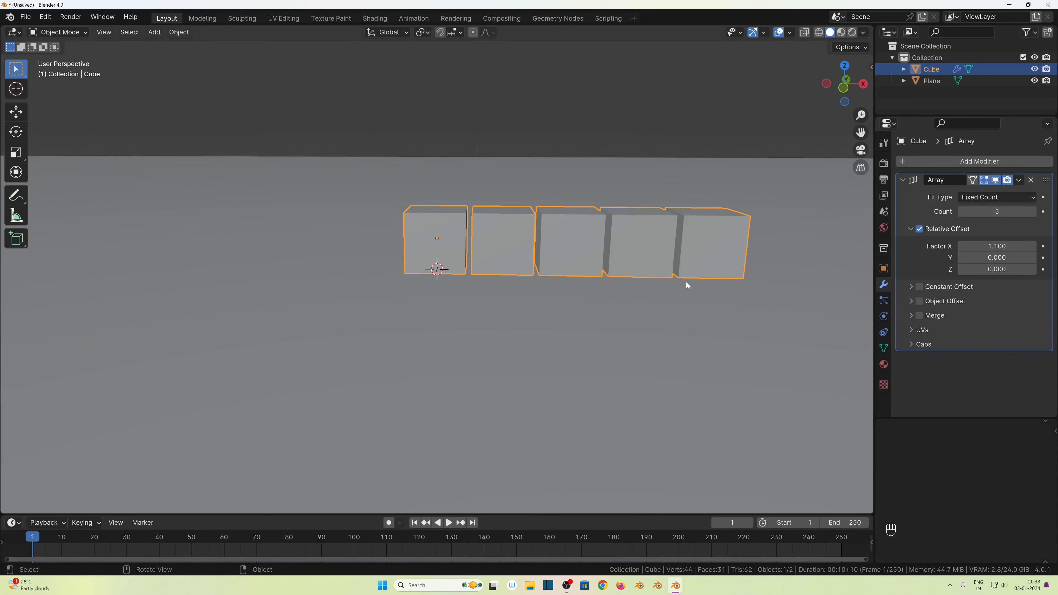
middle_click_drag(686, 282, 659, 317)
Step: Collapse the first array's settings and add a second Array modifier to the cube
left_click(903, 180)
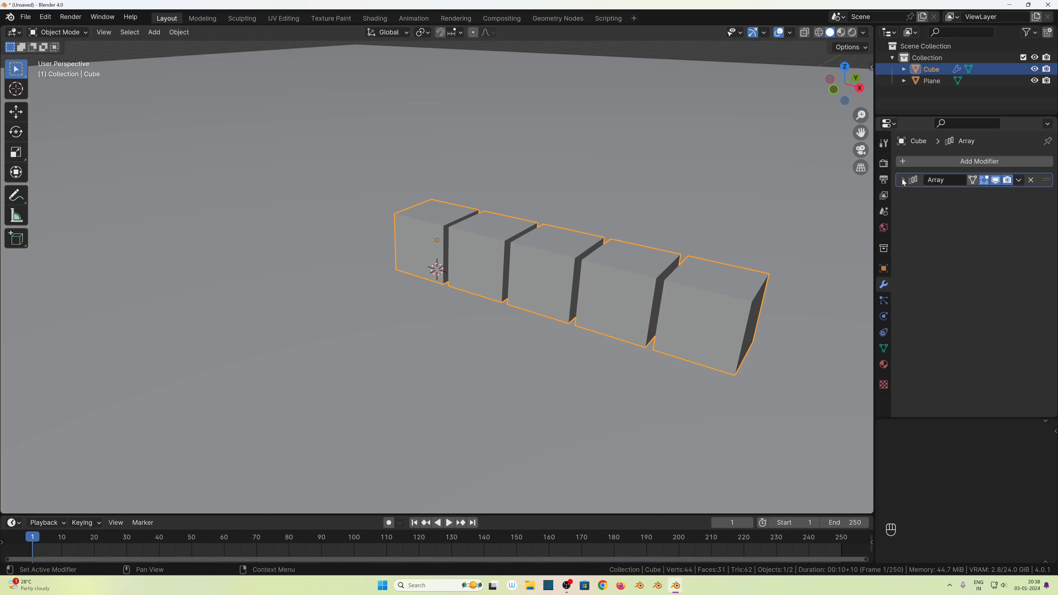
left_click(918, 164)
mouse_move(891, 162)
left_click(965, 162)
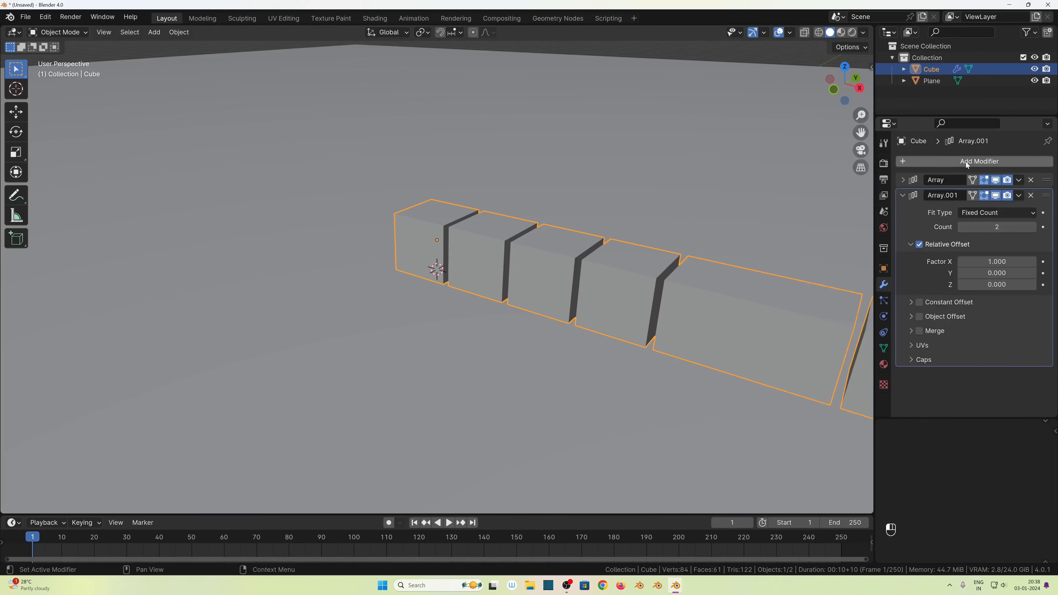
Step: Set the second array's relative offset to 0 on X and 1.1 on Y
double_click(999, 262)
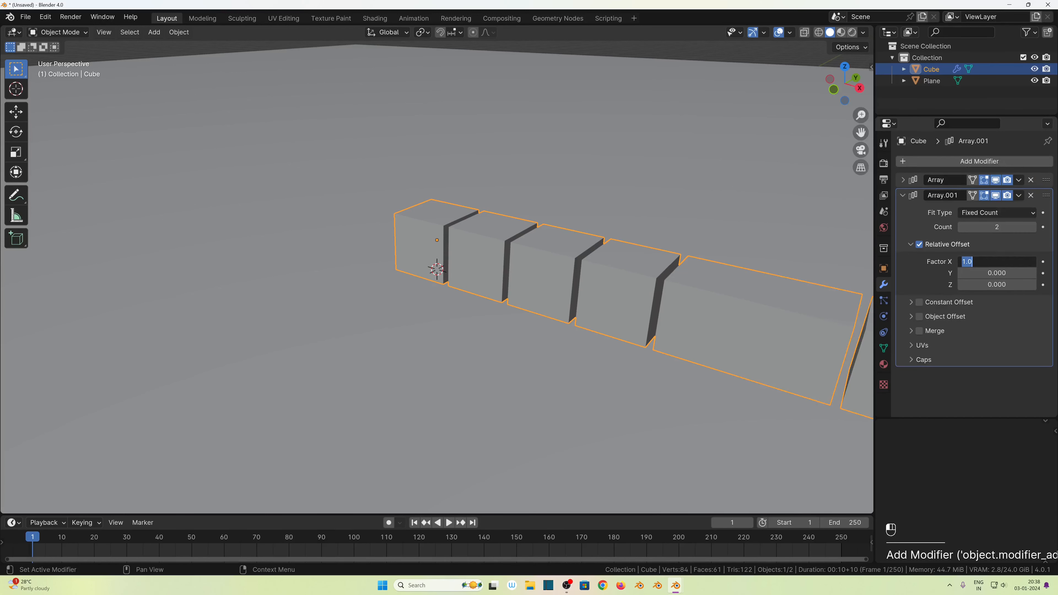
type("0")
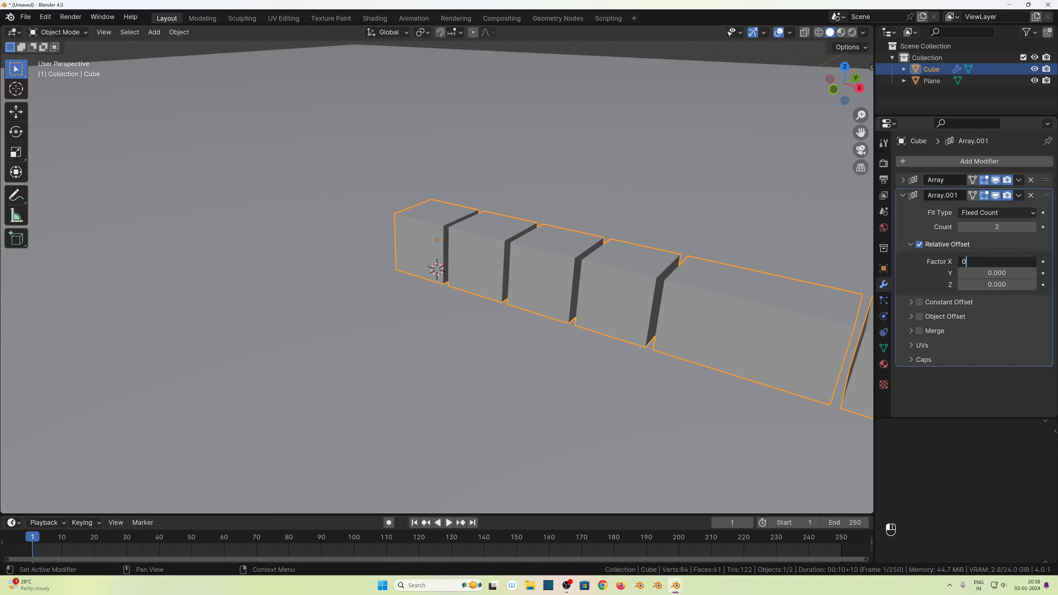
key("Tab")
type("1.1")
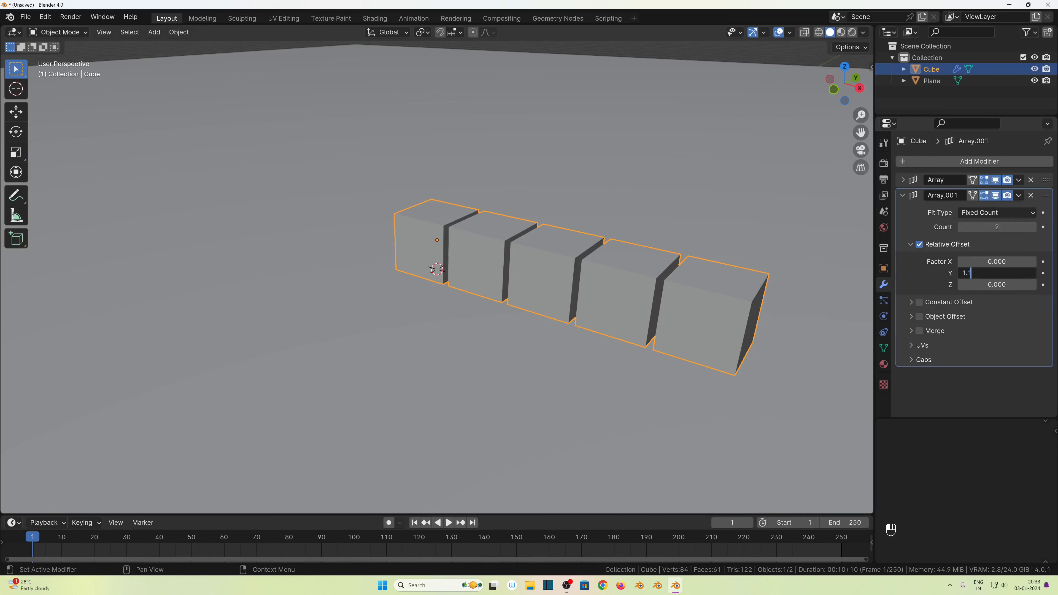
key("Return")
middle_click_drag(571, 267, 510, 267)
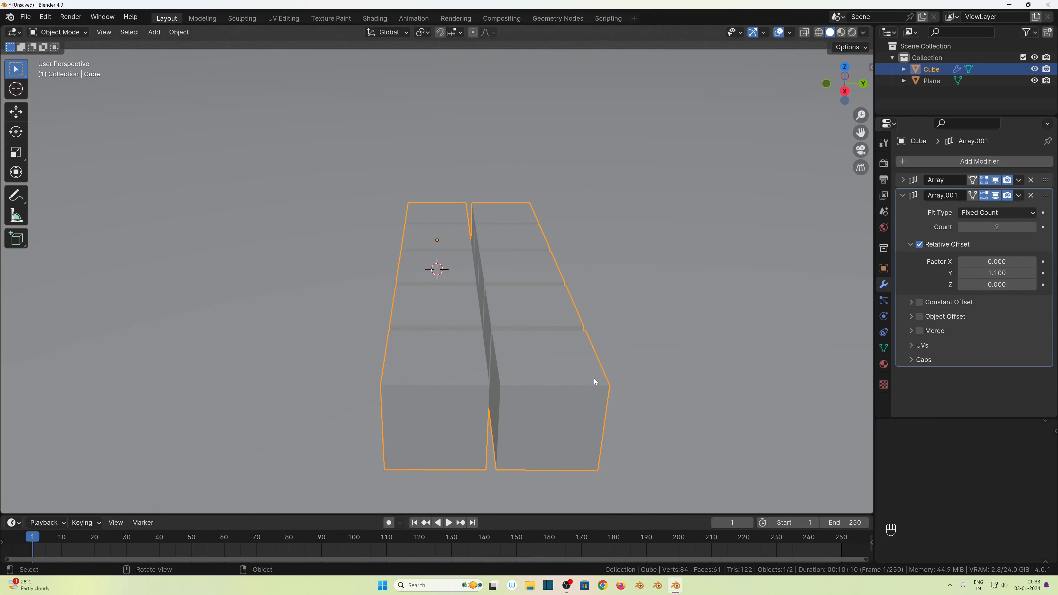
Step: Set the second array's count to 5 to make five rows of cubes
left_click(1025, 227)
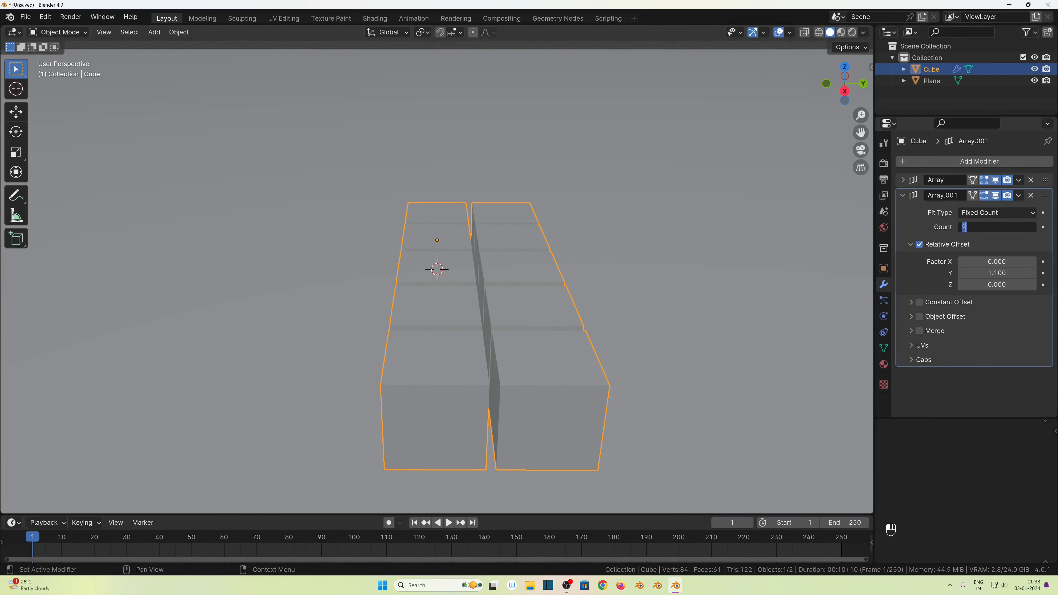
type("5")
key("Return")
scroll(436, 237, "down", 3)
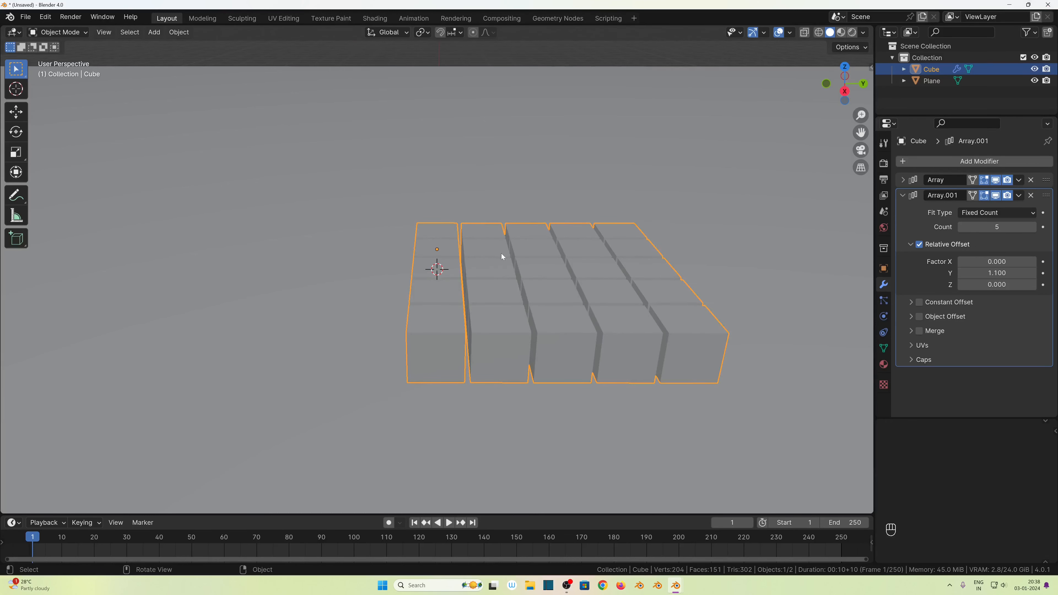
middle_click_drag(503, 256, 567, 255)
Step: Collapse the second array's settings and add a third Array modifier to the cube
left_click(903, 195)
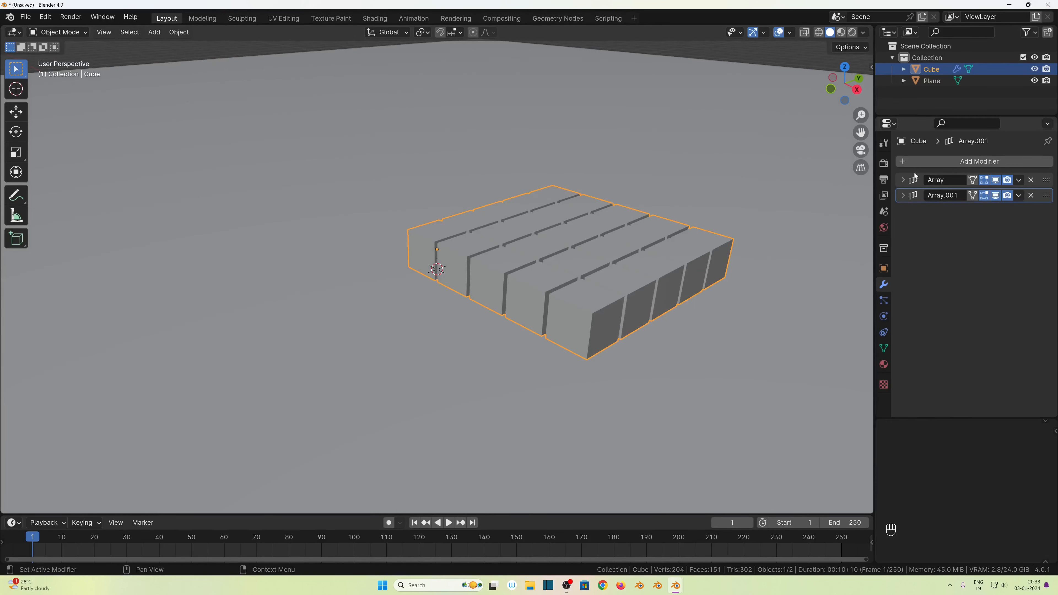
left_click(915, 163)
mouse_move(868, 164)
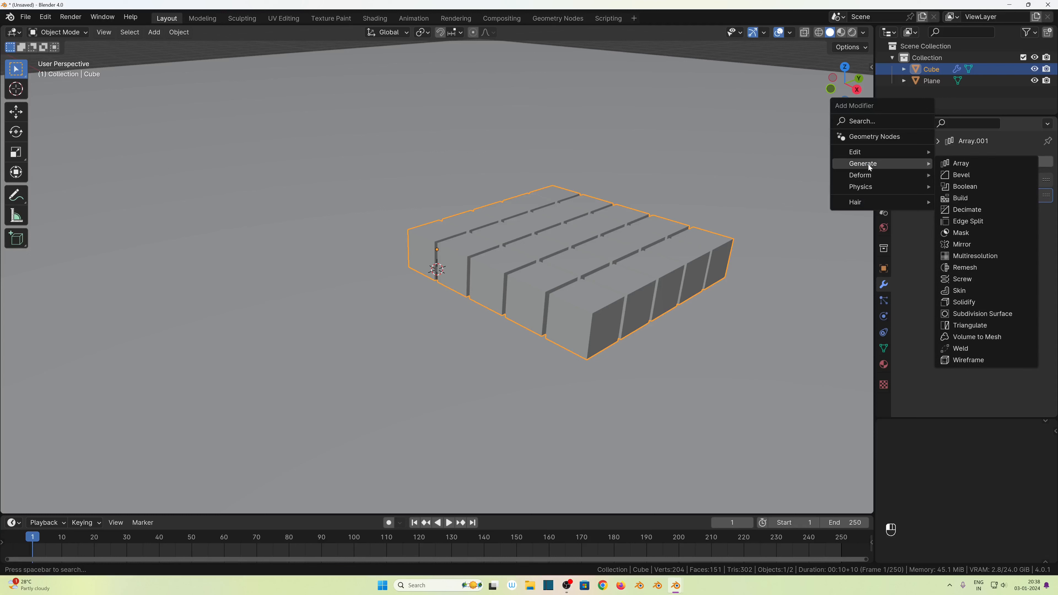
left_click(1005, 163)
Step: Set the third array's relative offset to 0 on X and 1.1 on Z
left_click(1000, 277)
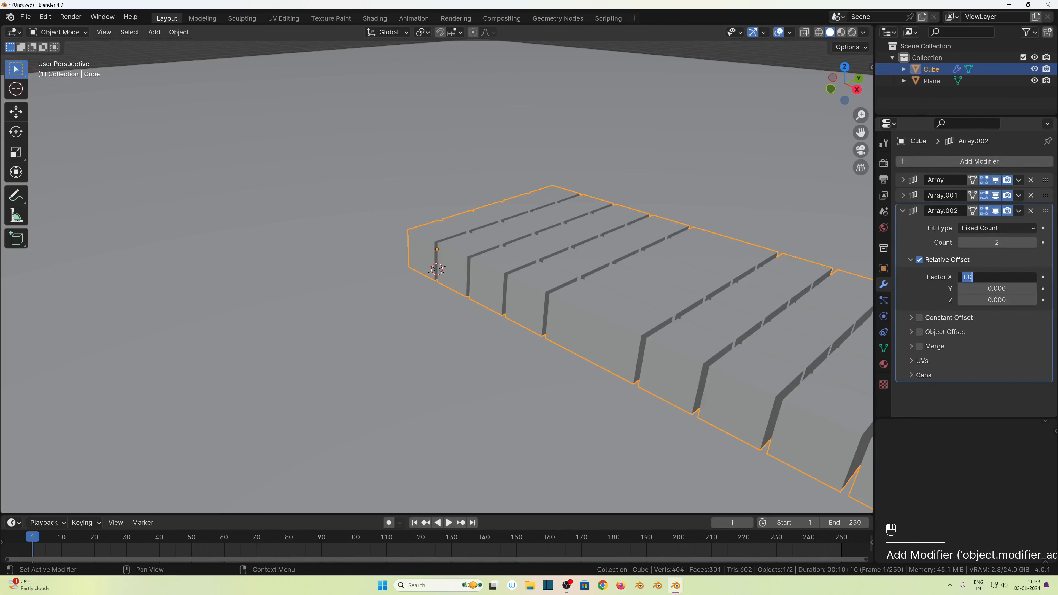
type("0")
key("Return")
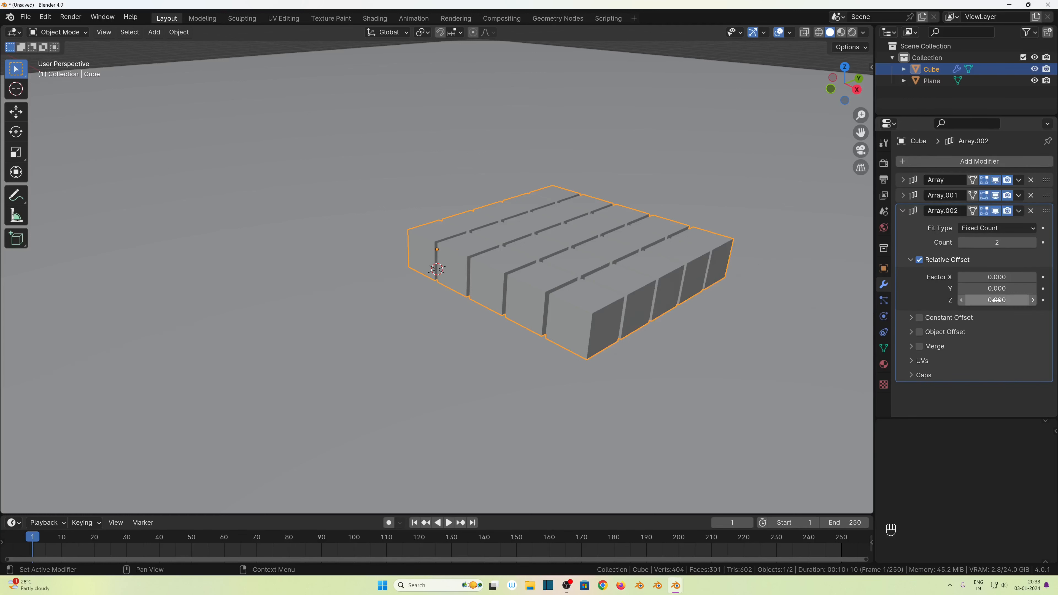
left_click(997, 300)
type("1.1")
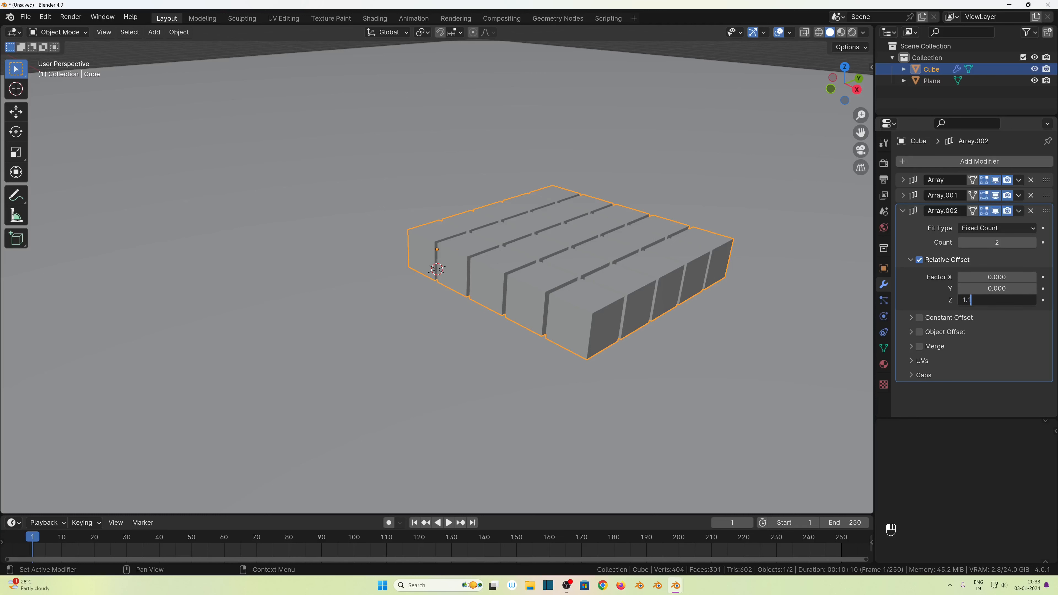
key("Return")
Step: Set the third array's count to 5 to stack five layers of cubes
left_click(1014, 243)
type("5")
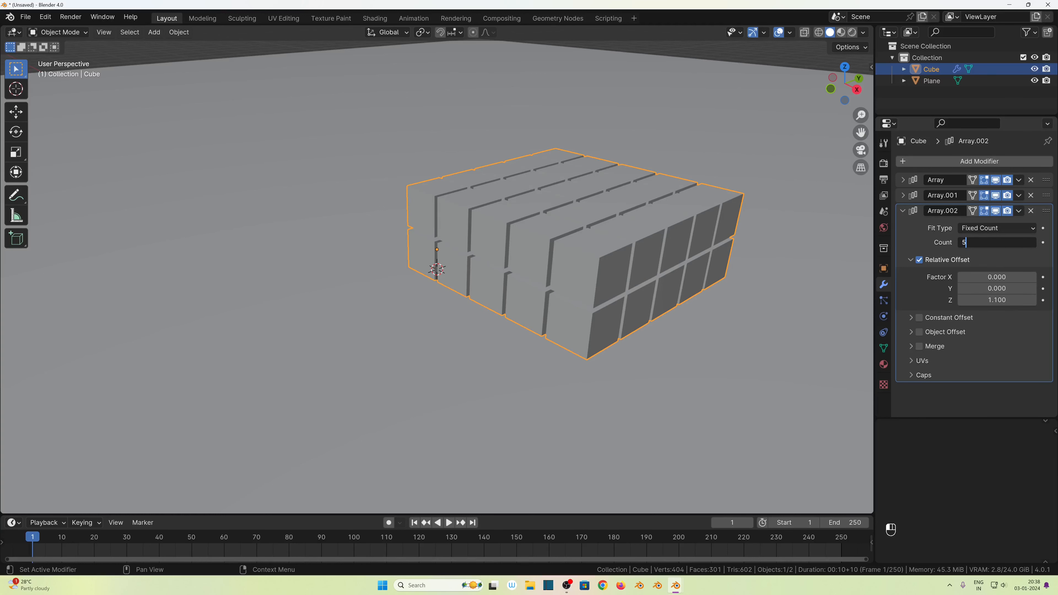
key("Return")
middle_click_drag(579, 367, 527, 352)
middle_click_drag(492, 225, 871, 258)
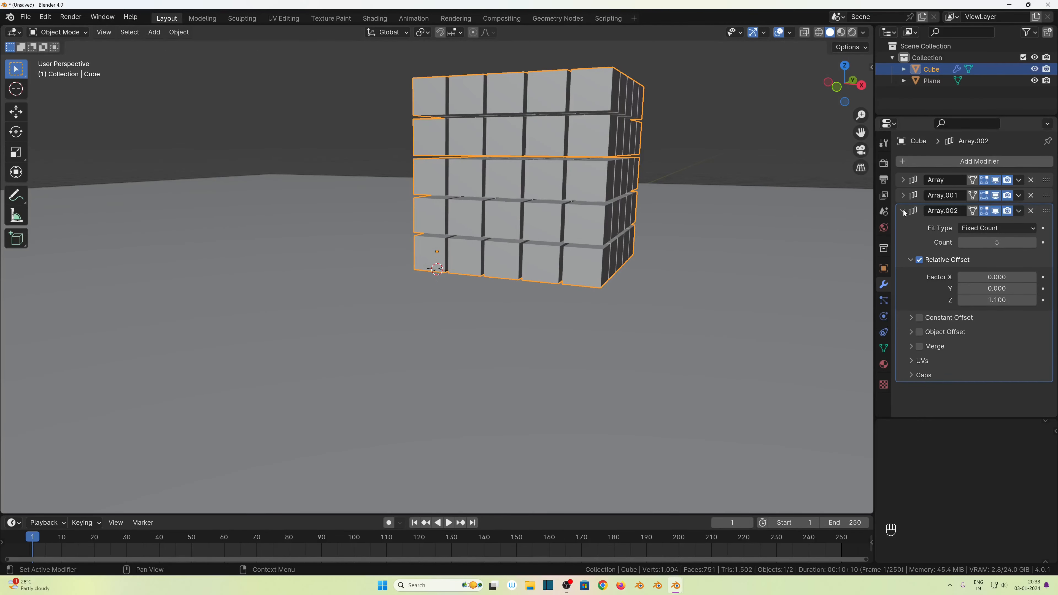
Step: Apply all three Array modifiers to the cube, from the first to the last
left_click(903, 179)
left_click(903, 360)
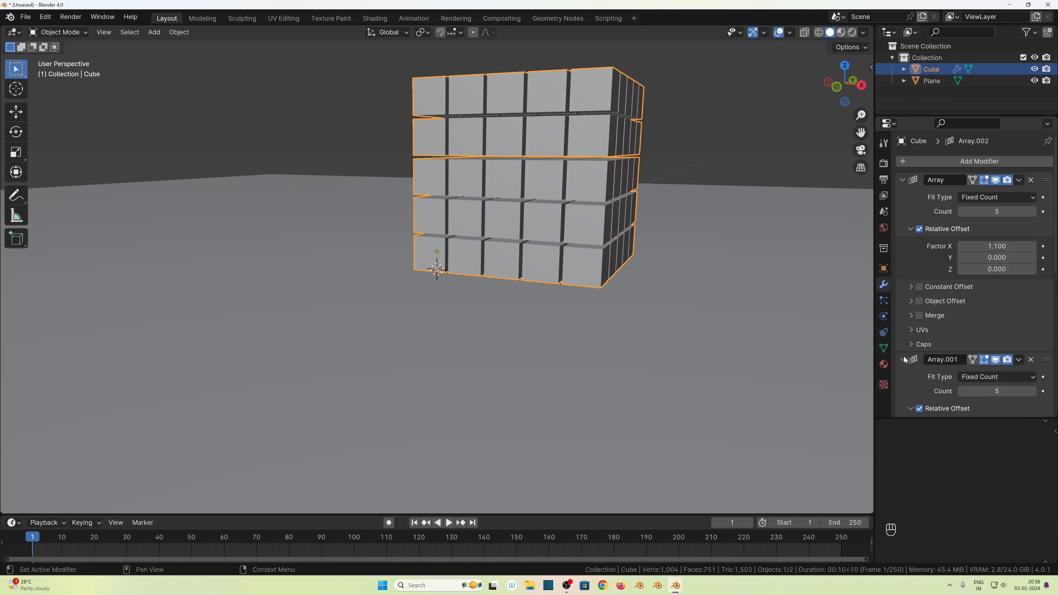
scroll(924, 320, "down", 5)
scroll(925, 321, "up", 5)
left_click(909, 193)
left_click(1019, 180)
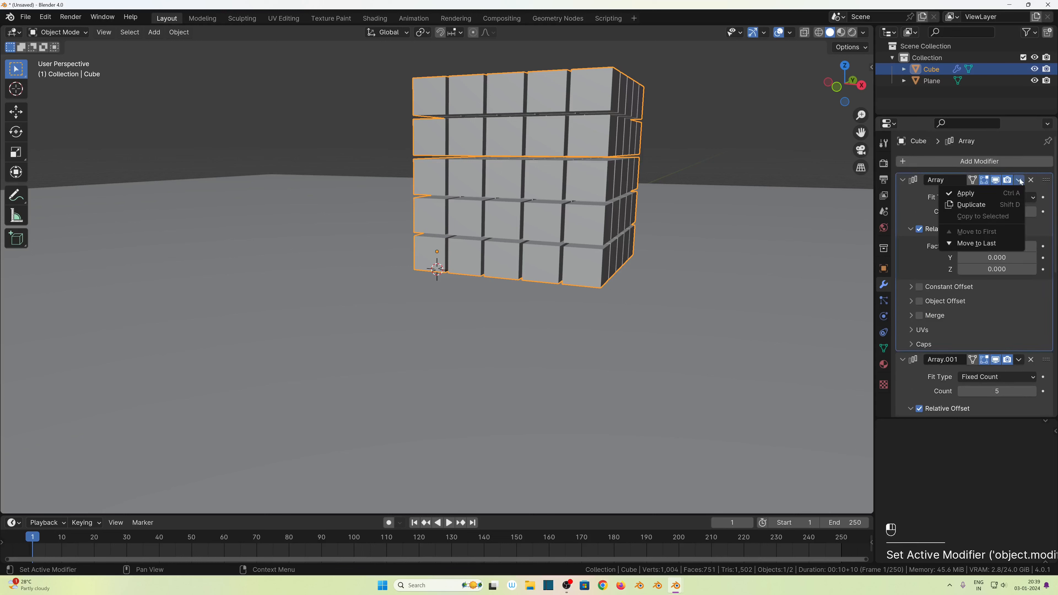
left_click(981, 195)
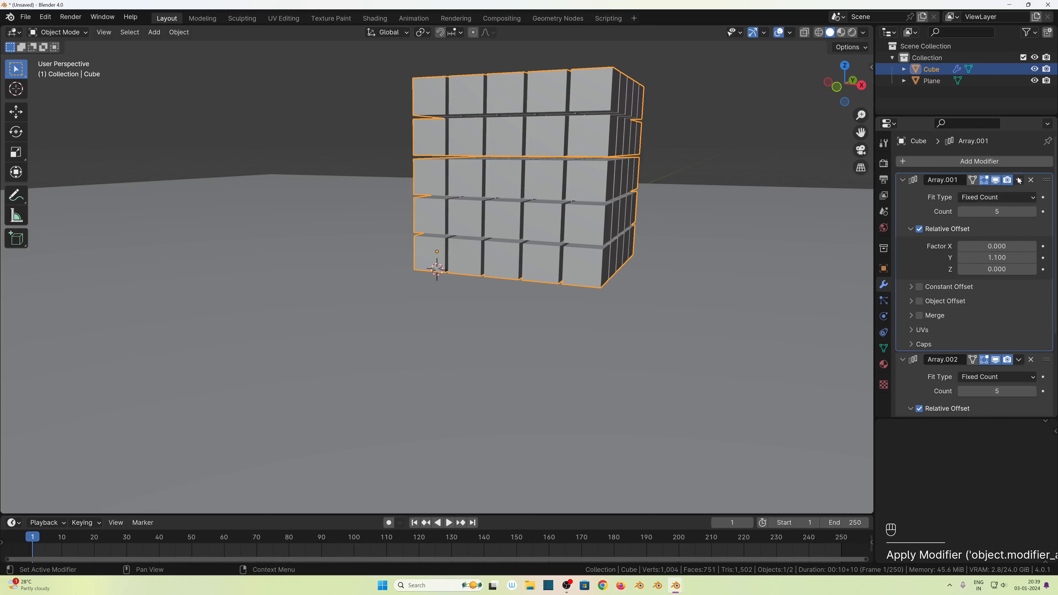
left_click(1019, 180)
left_click(993, 192)
left_click(1019, 180)
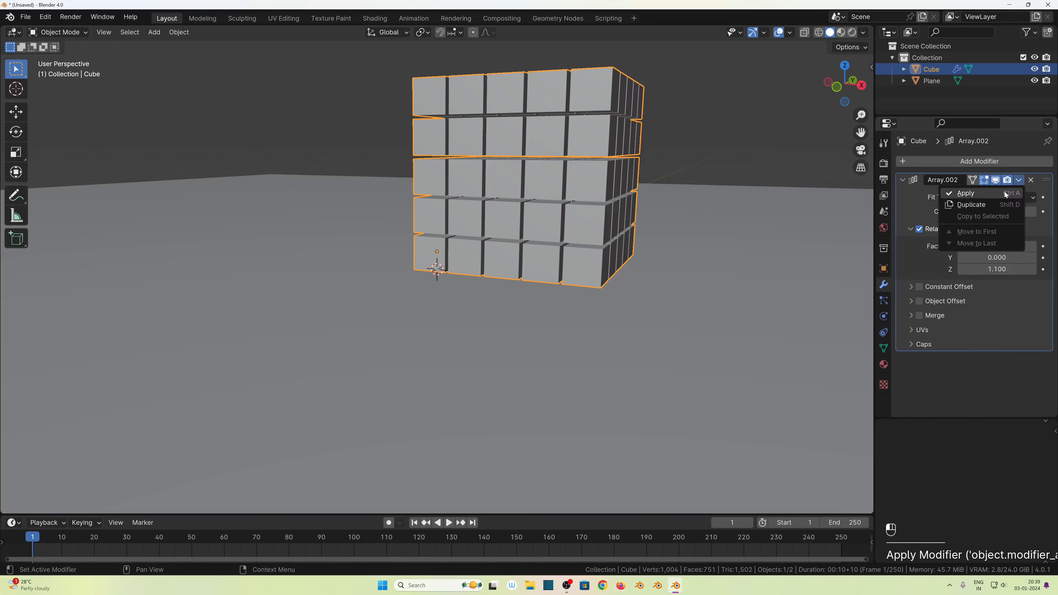
left_click(993, 193)
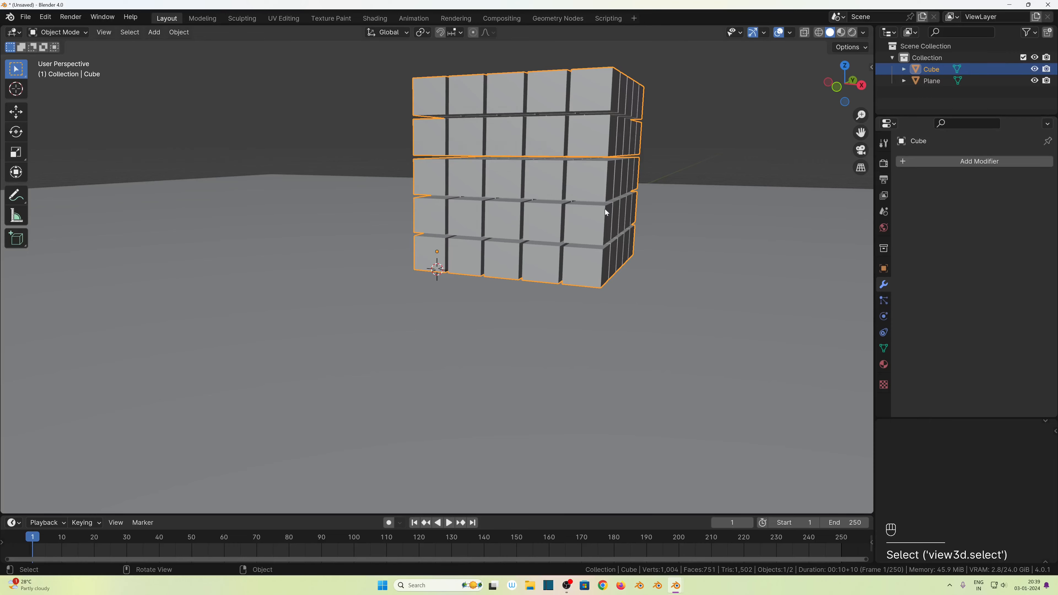
Step: Separate the whole cube mesh by loose parts in Edit Mode and return to Object Mode
middle_click_drag(605, 209, 513, 183)
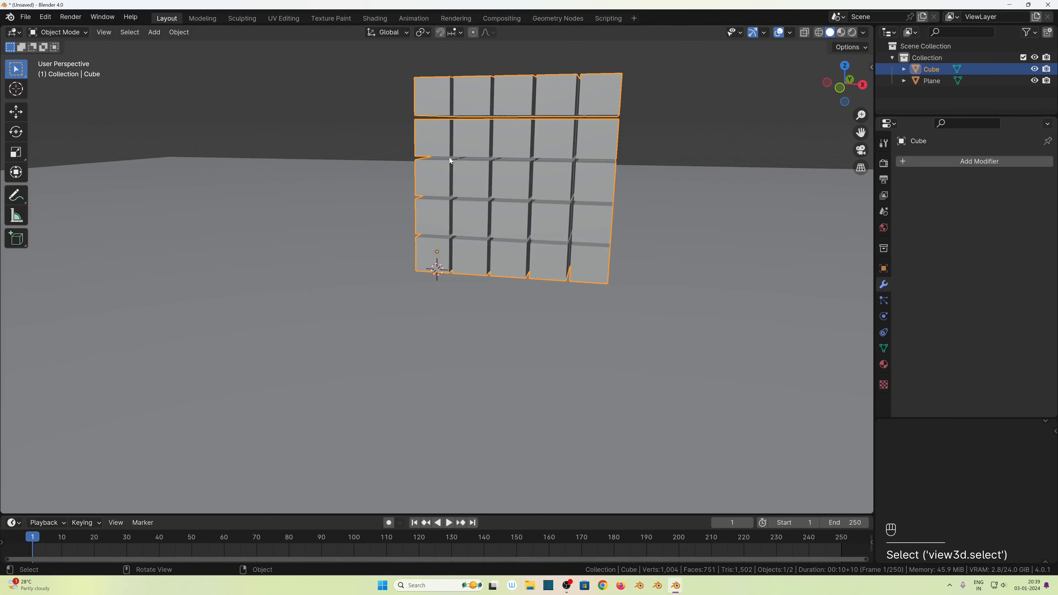
middle_click_drag(450, 161, 531, 166)
left_click(441, 100)
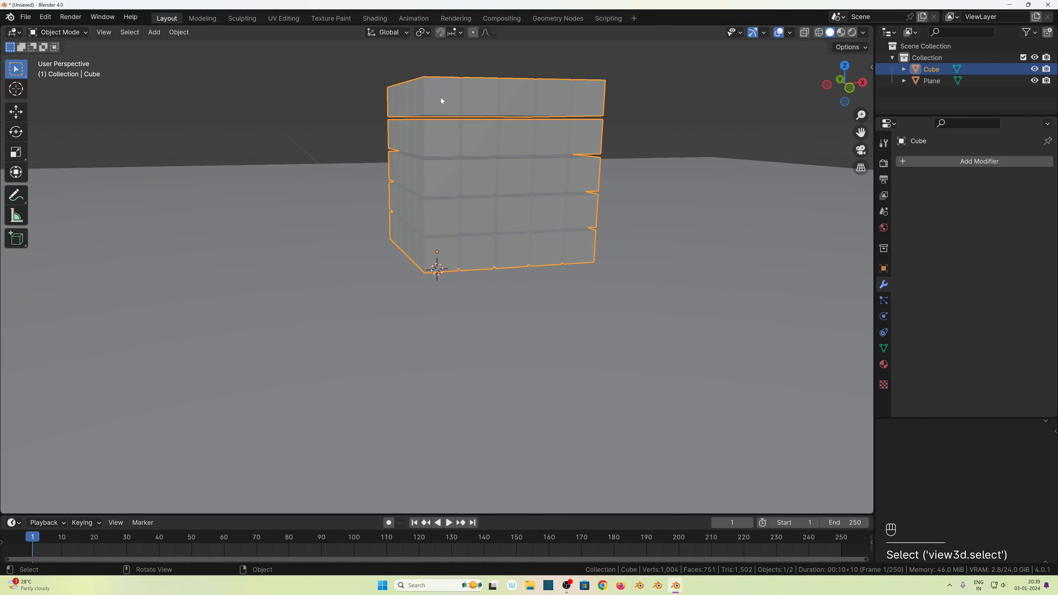
key("Tab")
middle_click_drag(473, 219, 555, 223)
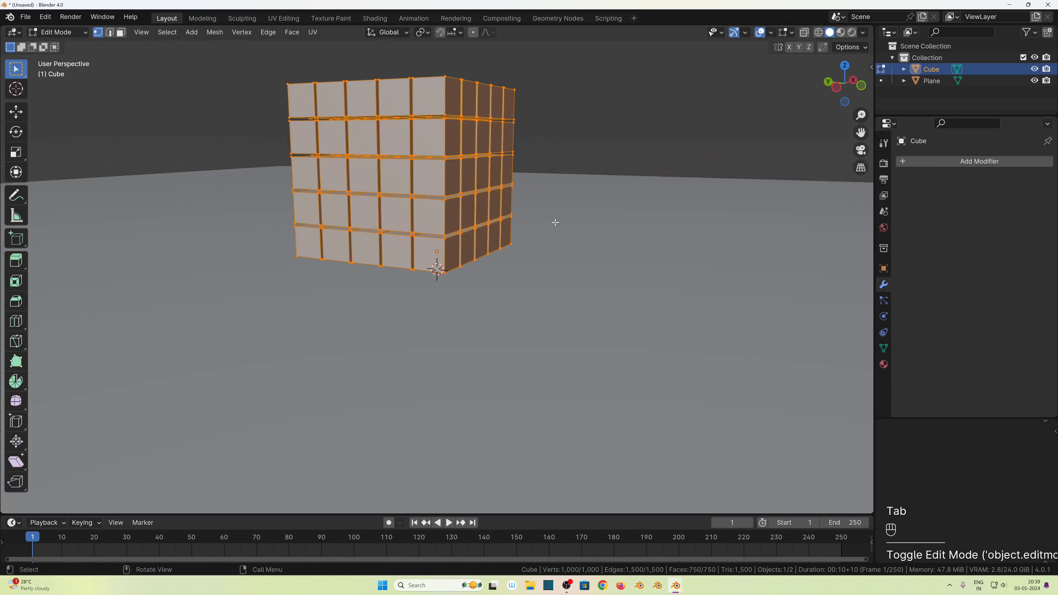
key("a")
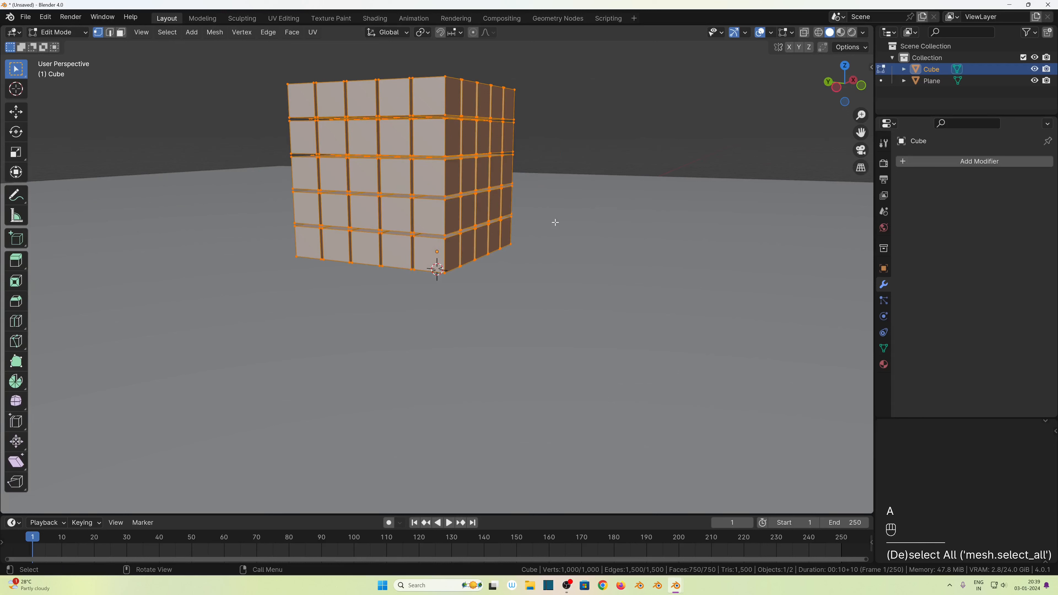
key("p")
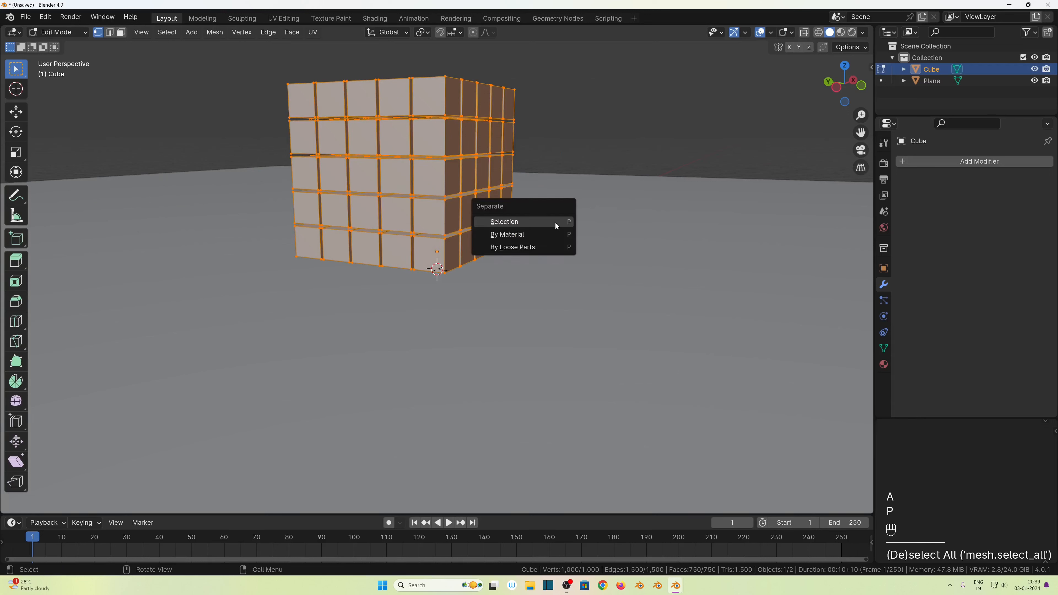
left_click(512, 247)
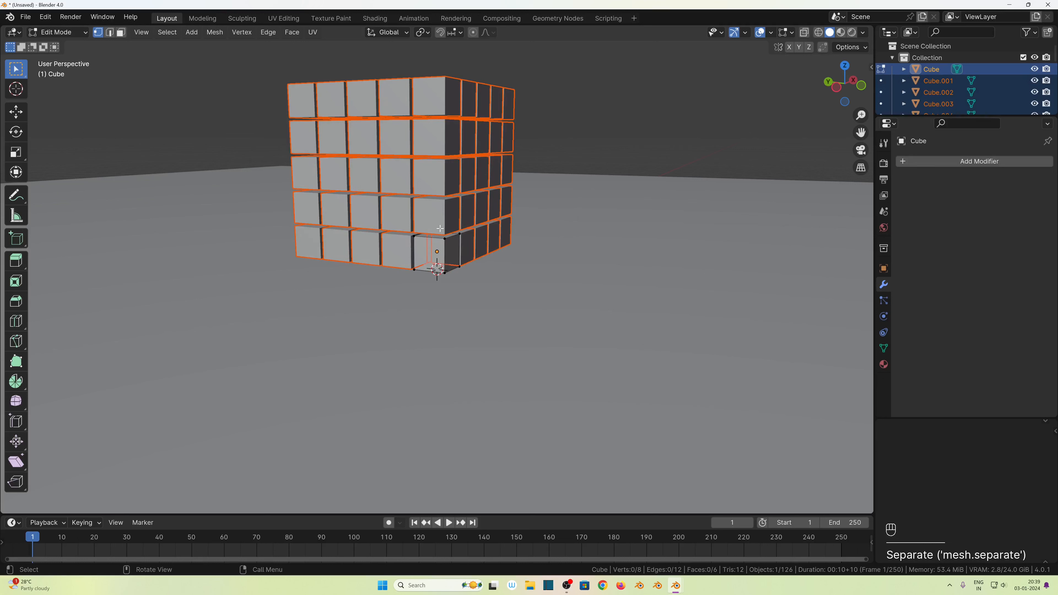
key("Tab")
Step: Select individual cubes across the stack to check that each one is a separate object
left_click(370, 99)
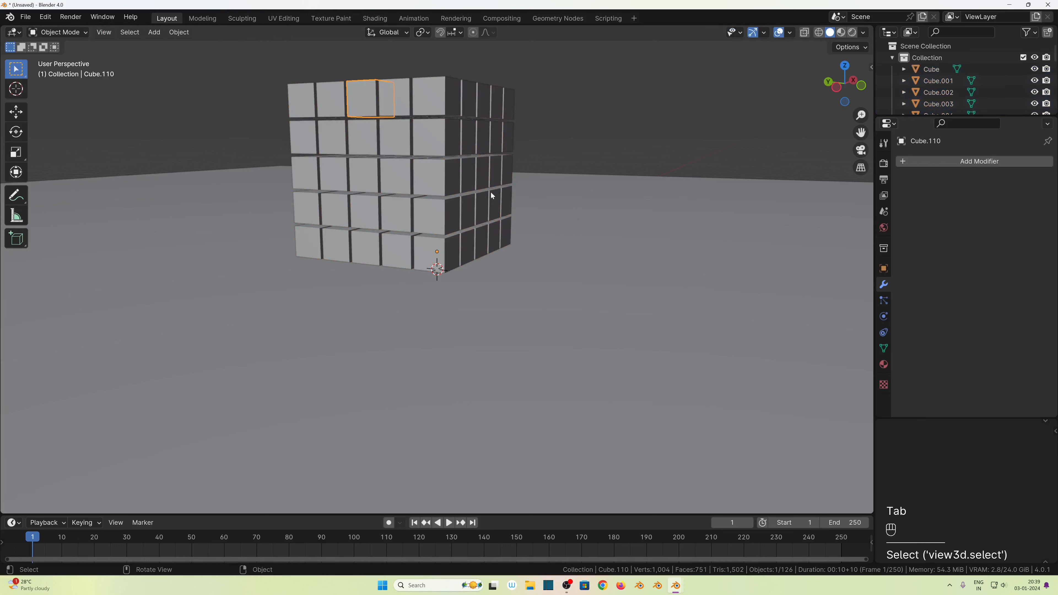
left_click(436, 137)
left_click(340, 170)
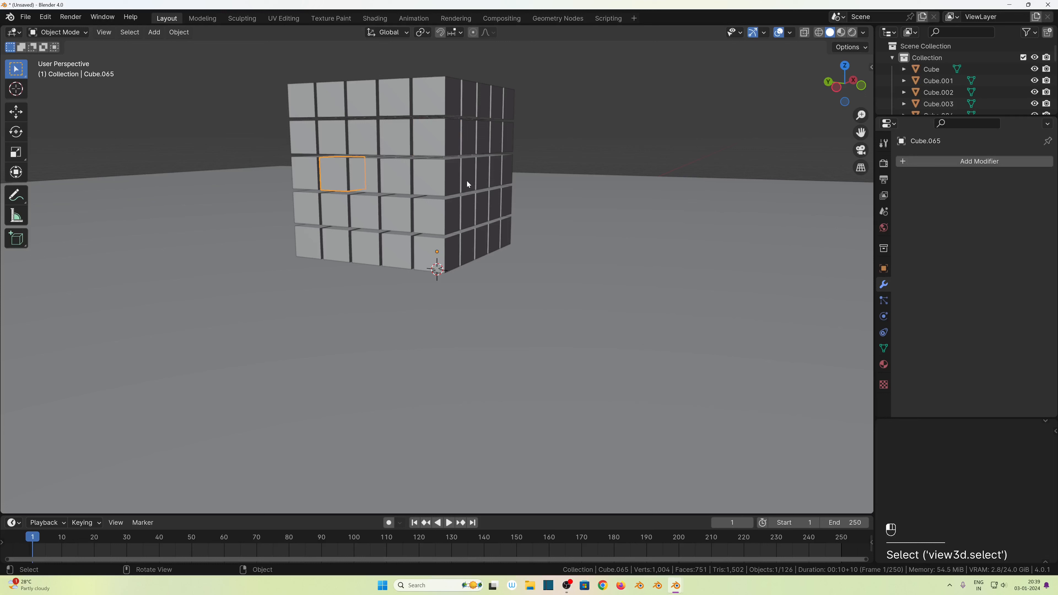
left_click(429, 212)
left_click(369, 244)
left_click(417, 250)
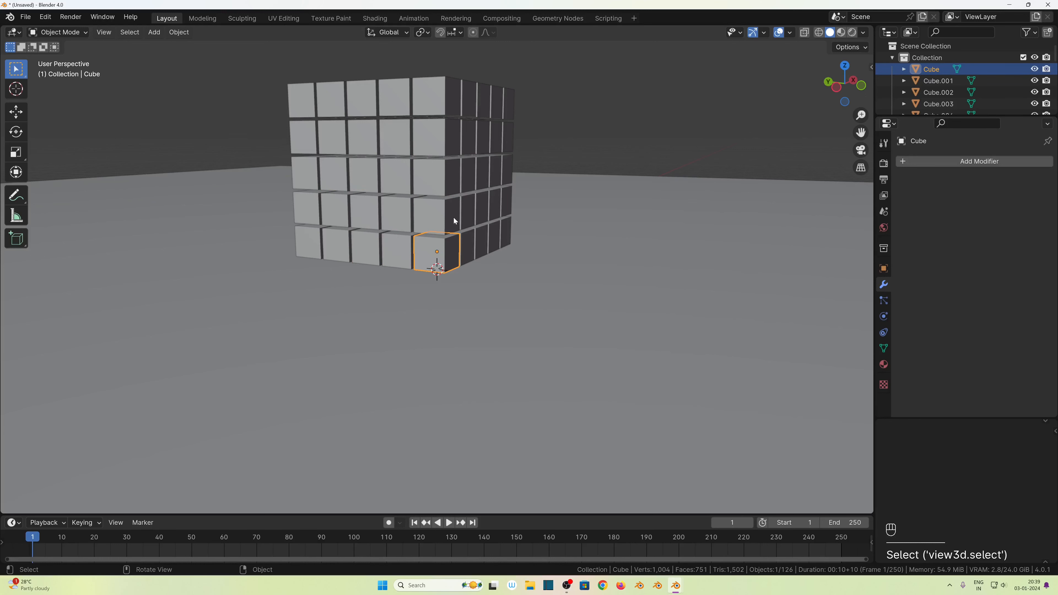
left_click(485, 104)
left_click(437, 214)
Step: Select cubes at different heights of the stack to check where their origin points sit
middle_click_drag(350, 217, 439, 265)
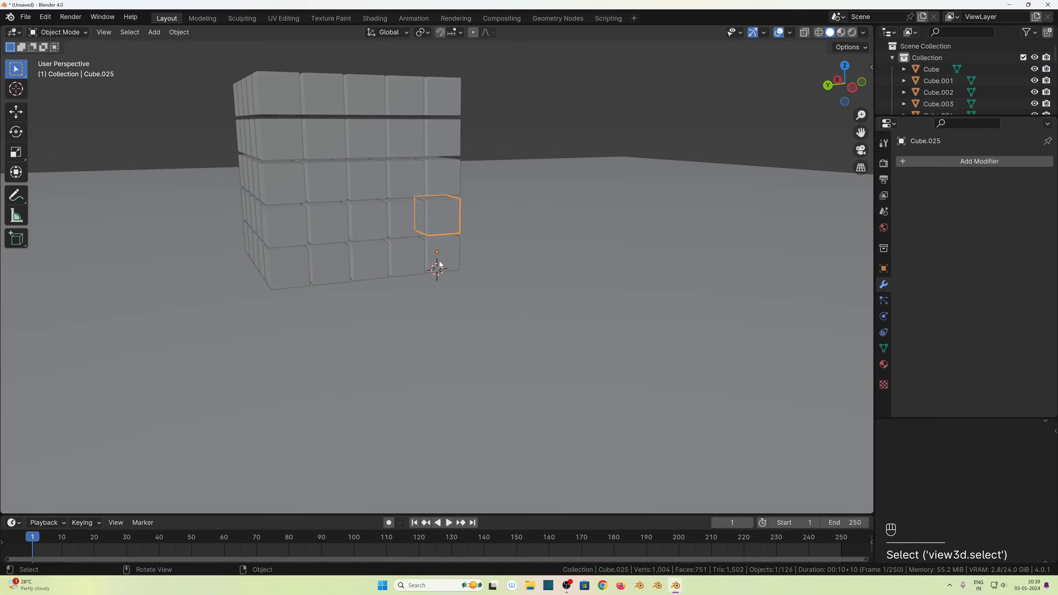
left_click(347, 179)
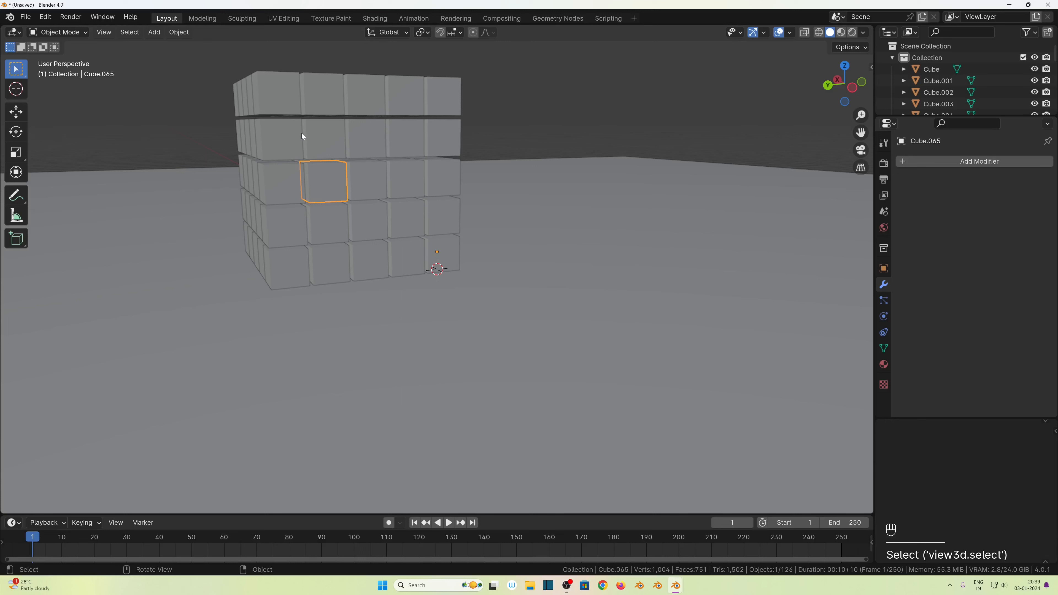
left_click(307, 138)
left_click(448, 254)
left_click(418, 146)
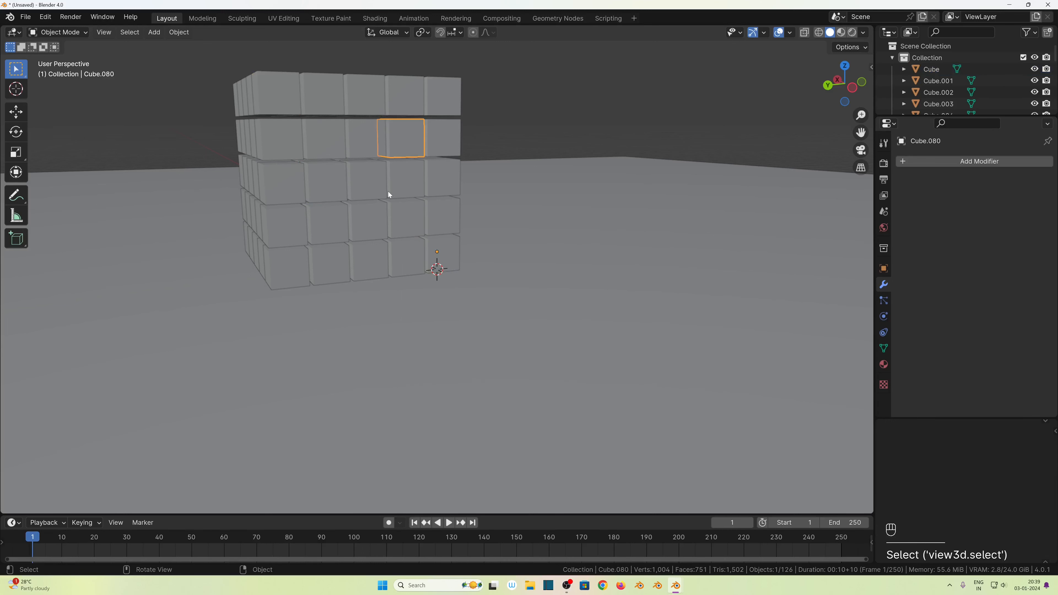
left_click(437, 254)
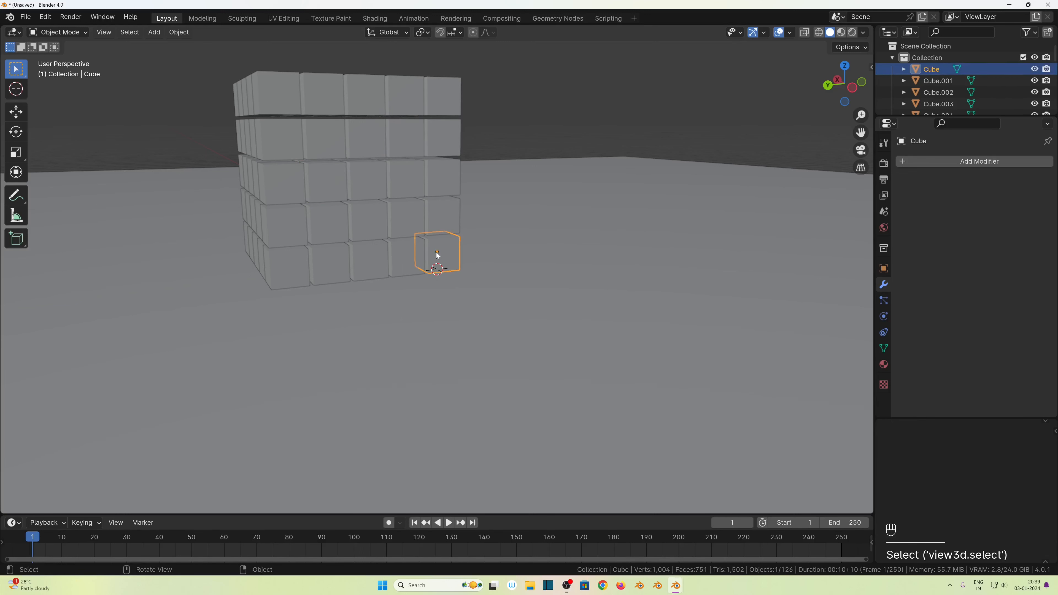
Step: Select all the small cubes in wireframe display and exclude the ground plane from the selection
scroll(454, 288, "down", 6)
left_click_drag(327, 151, 490, 336)
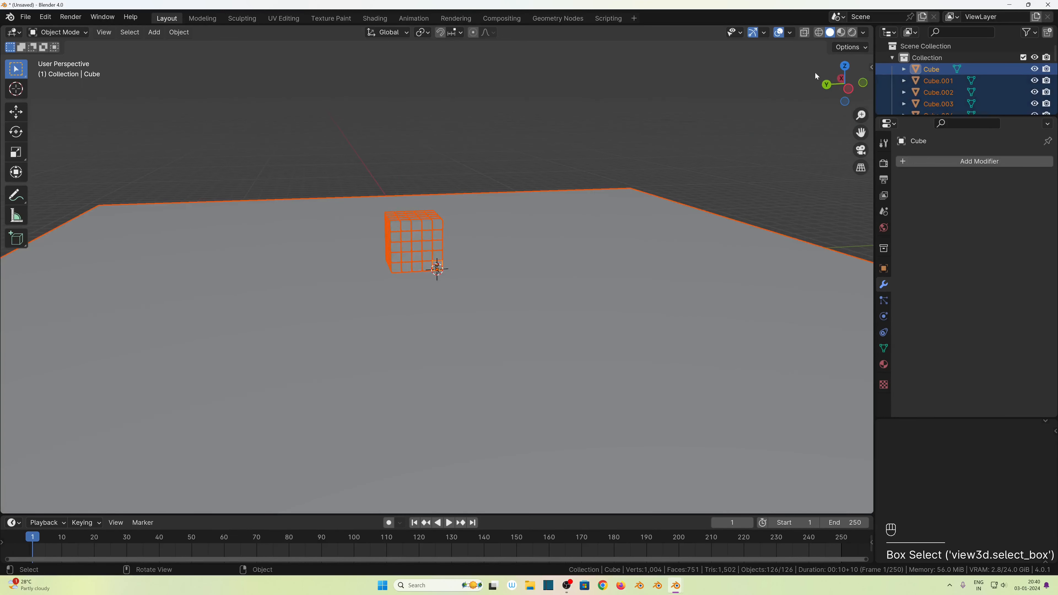
left_click(819, 33)
left_click_drag(339, 194, 484, 321)
left_click_drag(609, 87, 709, 296, "ctrl")
Step: Set the origin of every selected cube to its own geometry
scroll(477, 248, "up", 5)
middle_click_drag(448, 279, 460, 229)
right_click(453, 216)
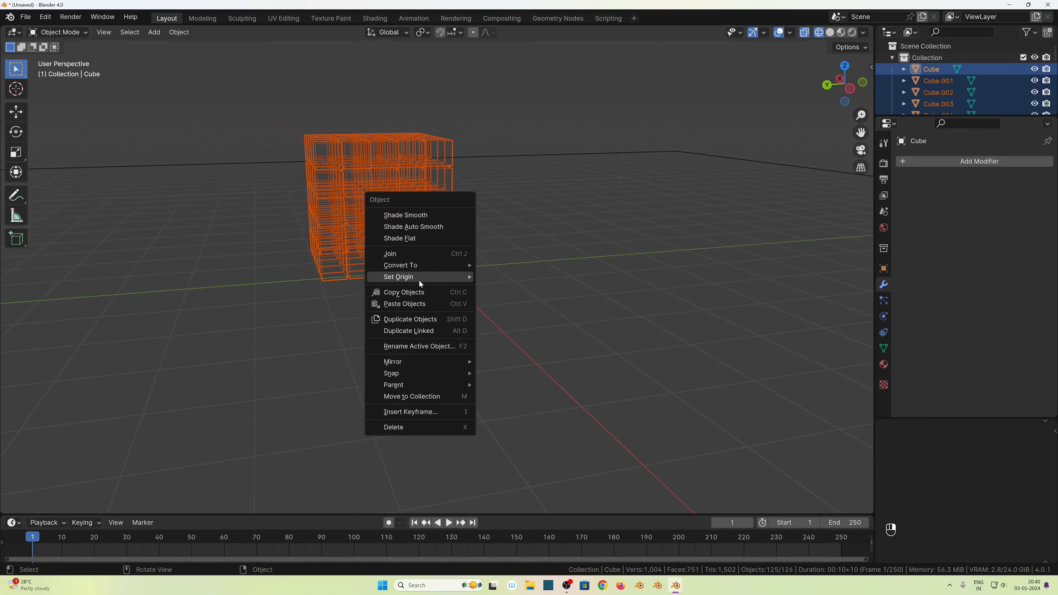
mouse_move(418, 276)
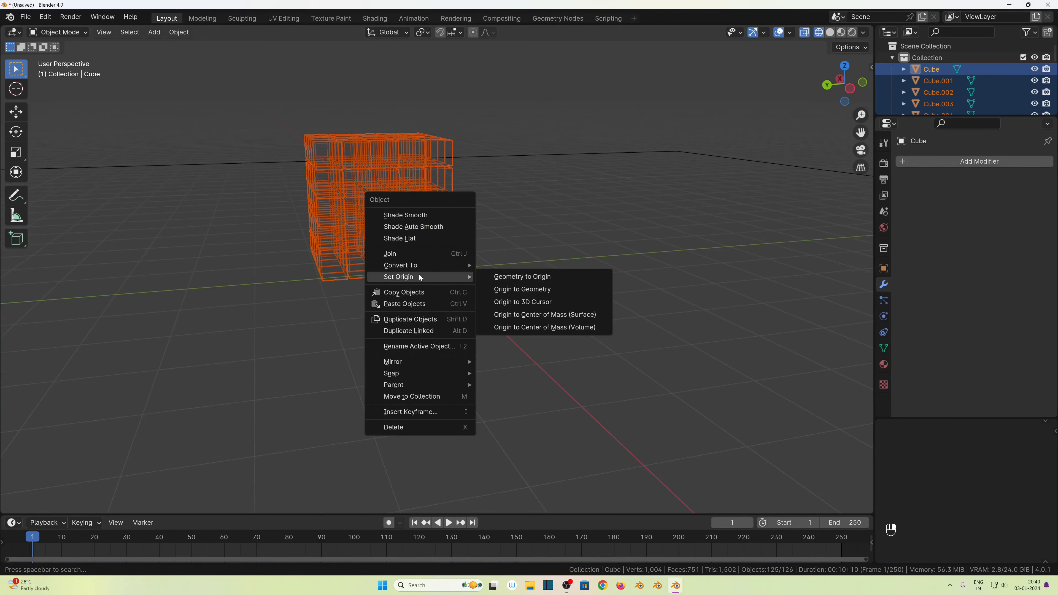
left_click(546, 288)
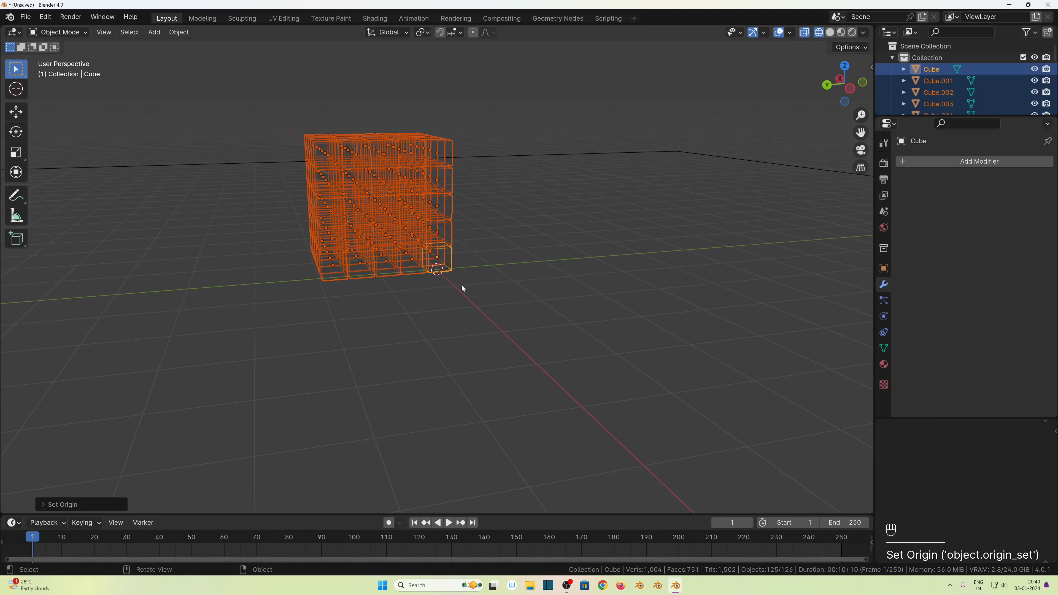
Step: Switch back to solid shading and select only one cube at a top corner of the stack
left_click(830, 32)
mouse_move(480, 262)
middle_mouse_down()
mouse_move(420, 301)
mouse_move(543, 317)
mouse_move(521, 316)
middle_mouse_up()
scroll(477, 289, "up", 5)
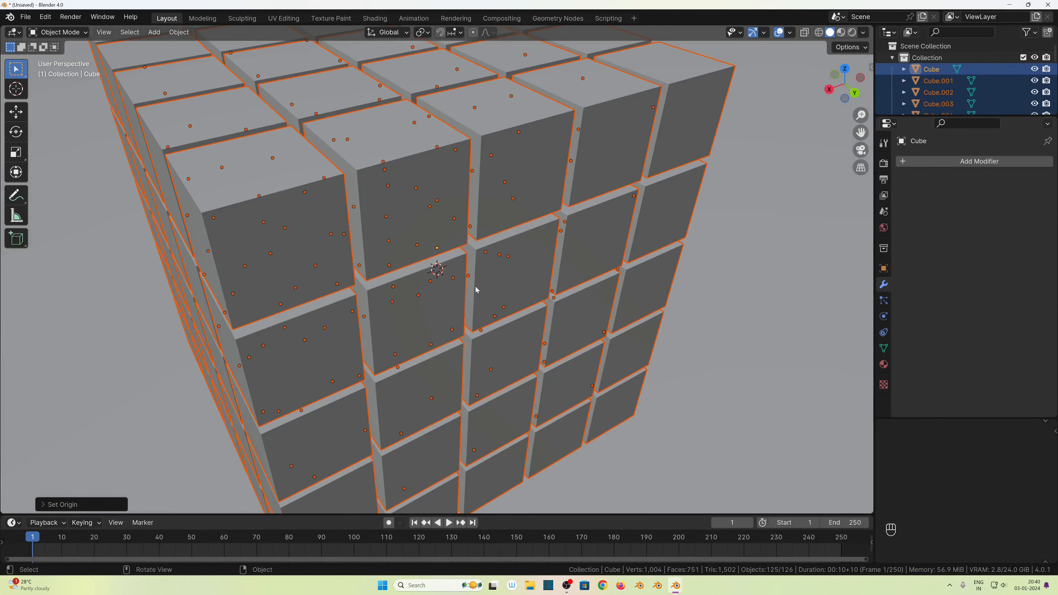
left_click(673, 130)
middle_click_drag(673, 130, 440, 285)
Step: Add all the other cubes but not the plane to the selection using wireframe display, and return to solid shading
key("KP_1")
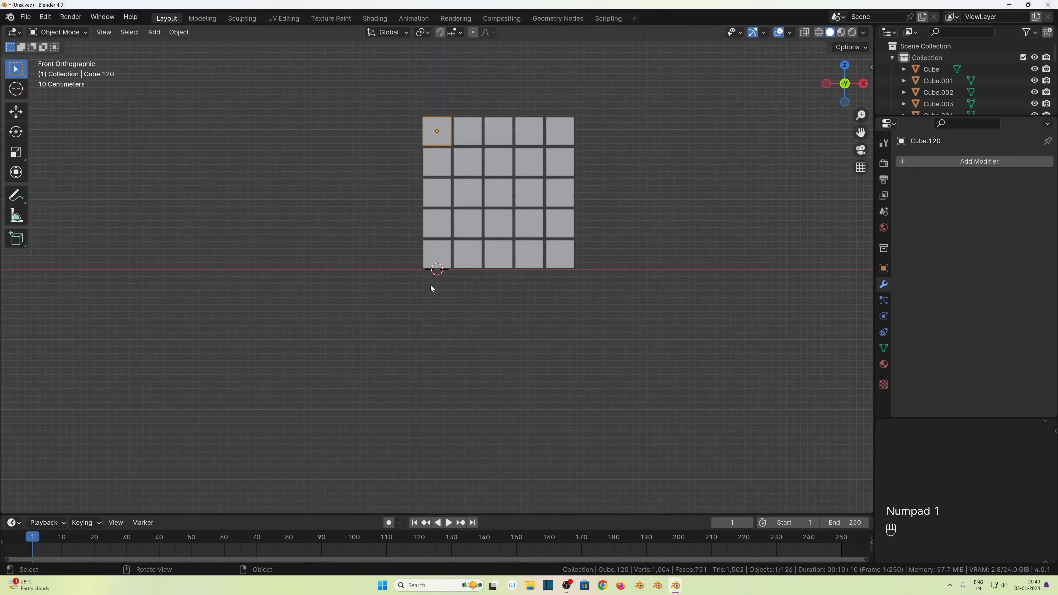
left_click(819, 32)
mouse_move(309, 52)
left_mouse_down()
mouse_move(560, 260)
mouse_move(668, 316)
left_mouse_up()
scroll(489, 263, "down", 3)
middle_click_drag(474, 293, 253, 168)
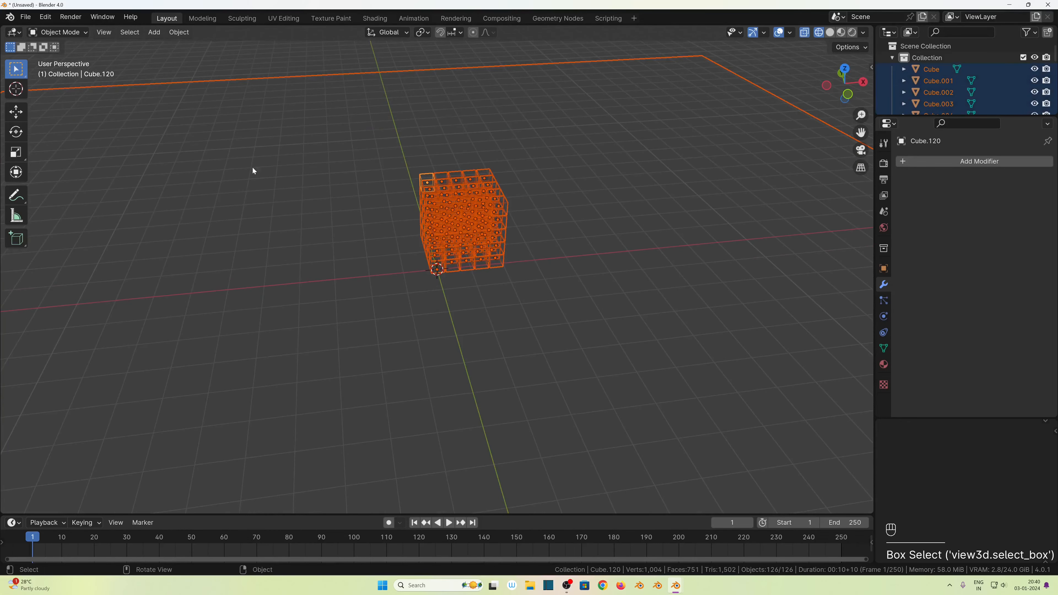
left_click_drag(236, 64, 328, 203, "ctrl")
scroll(329, 203, "up", 3)
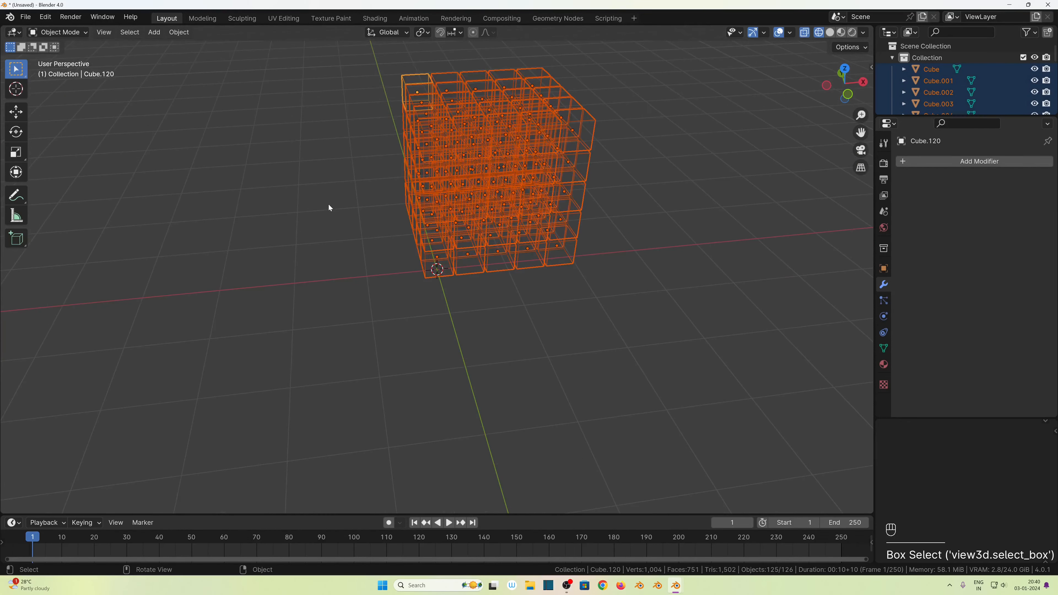
middle_click_drag(328, 203, 643, 248)
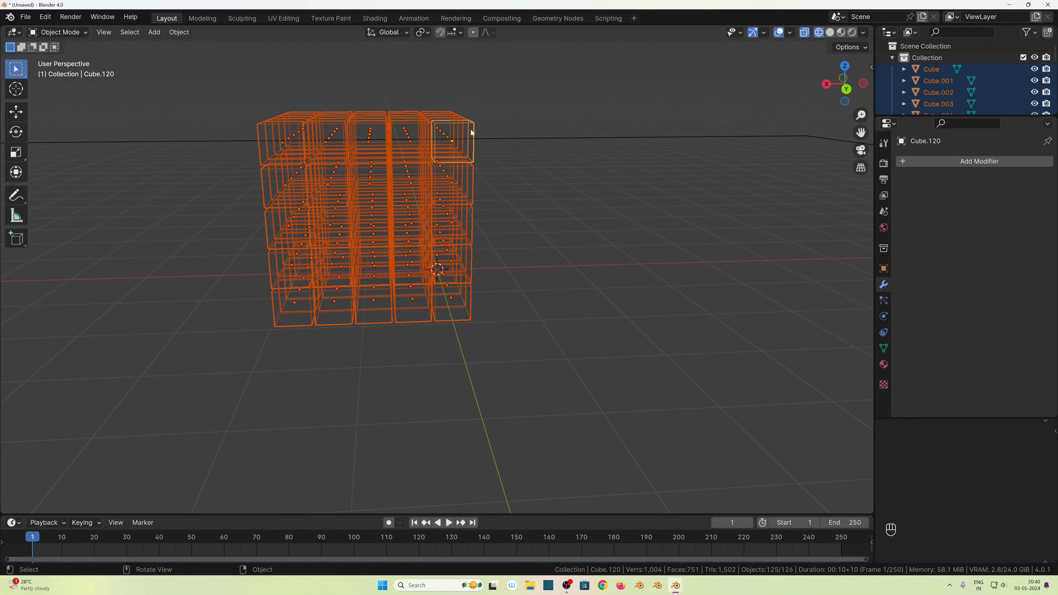
left_click(831, 32)
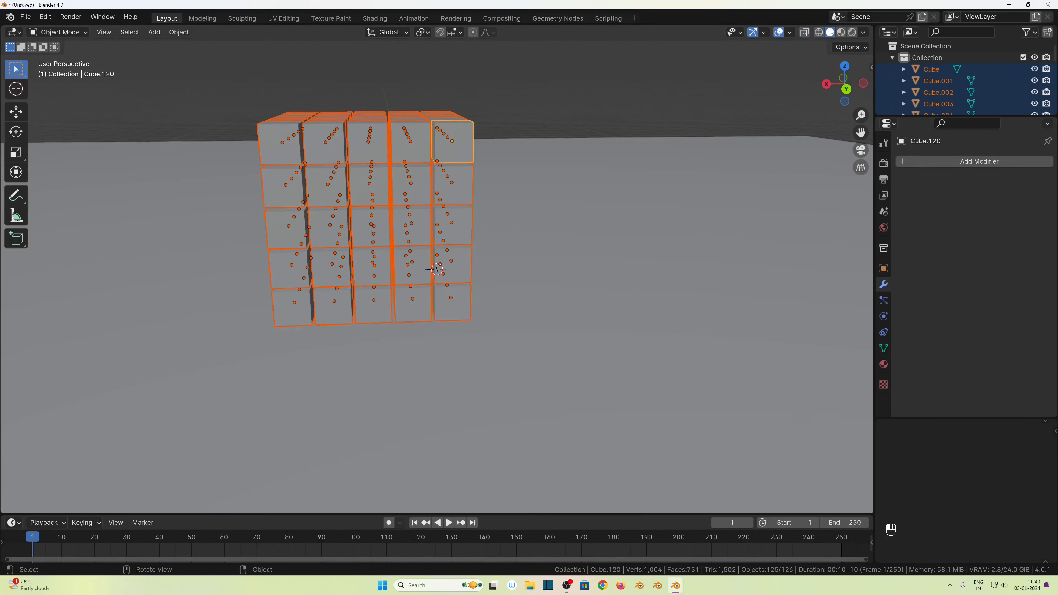
Step: Add an active rigid body to the active top-corner cube and set its mass to 0.1 kg
left_click(884, 317)
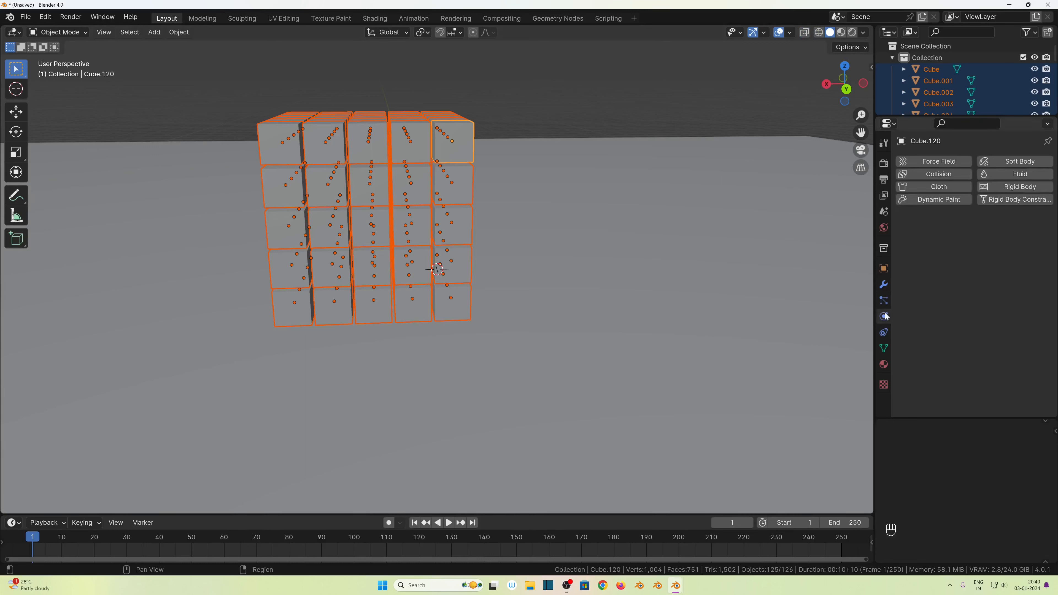
left_click(1015, 187)
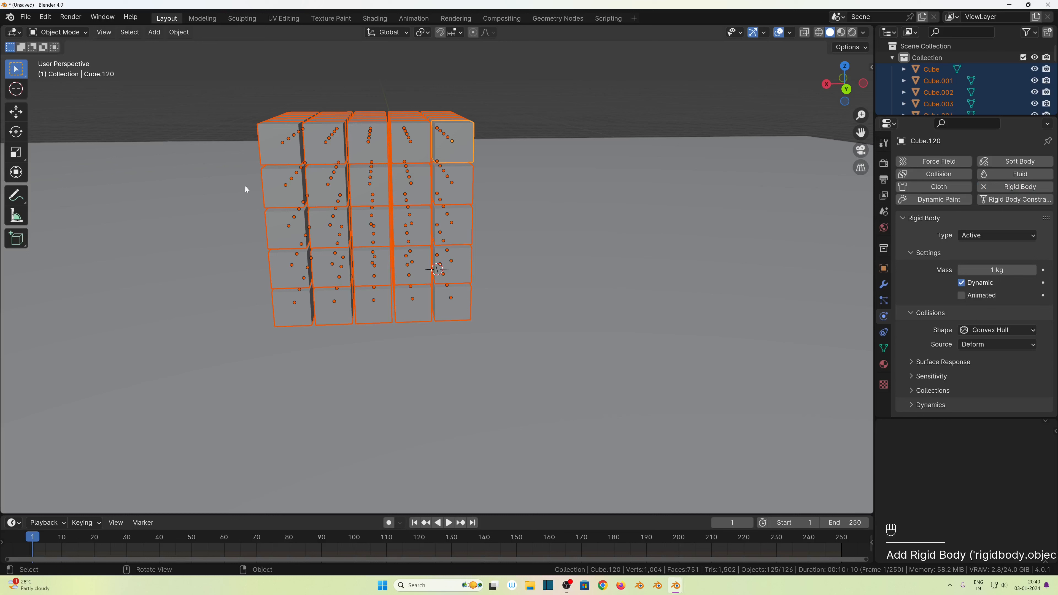
left_click(1010, 269)
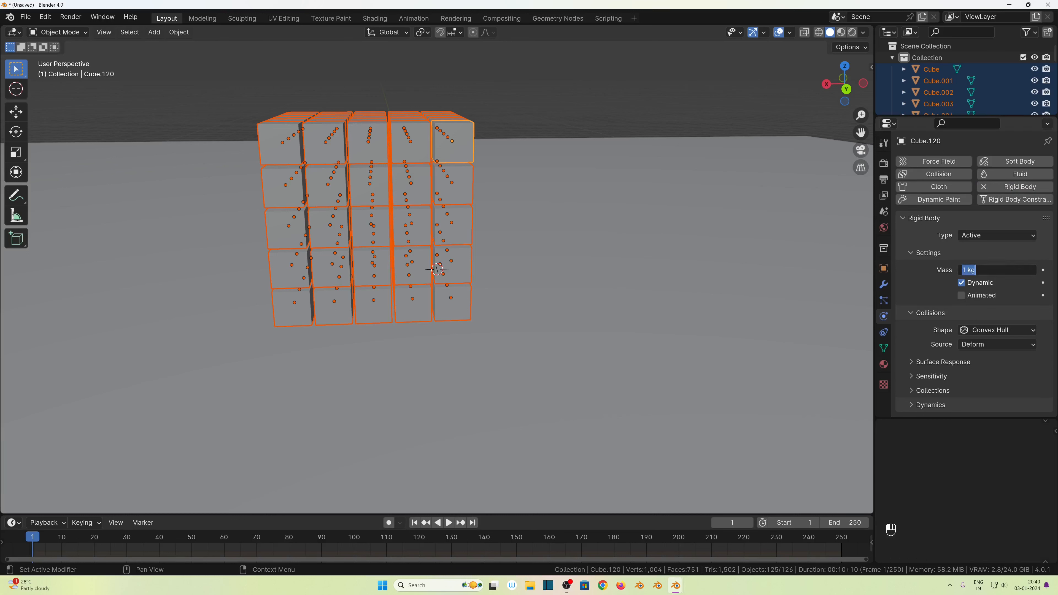
type("0.1")
key("Return")
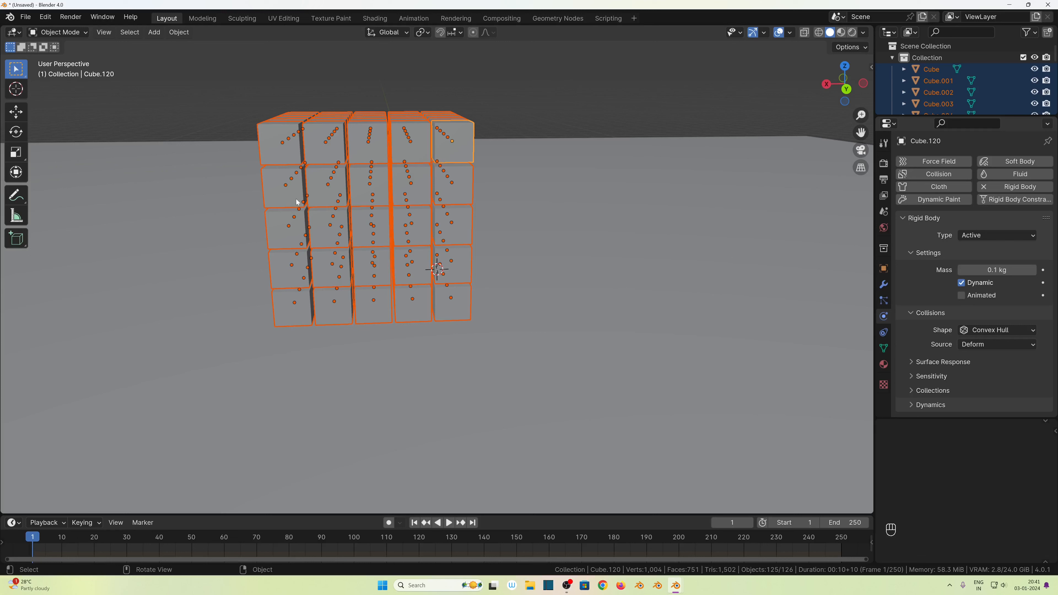
Step: Copy the rigid body settings from the active cube to all the other selected cubes
left_click(180, 32)
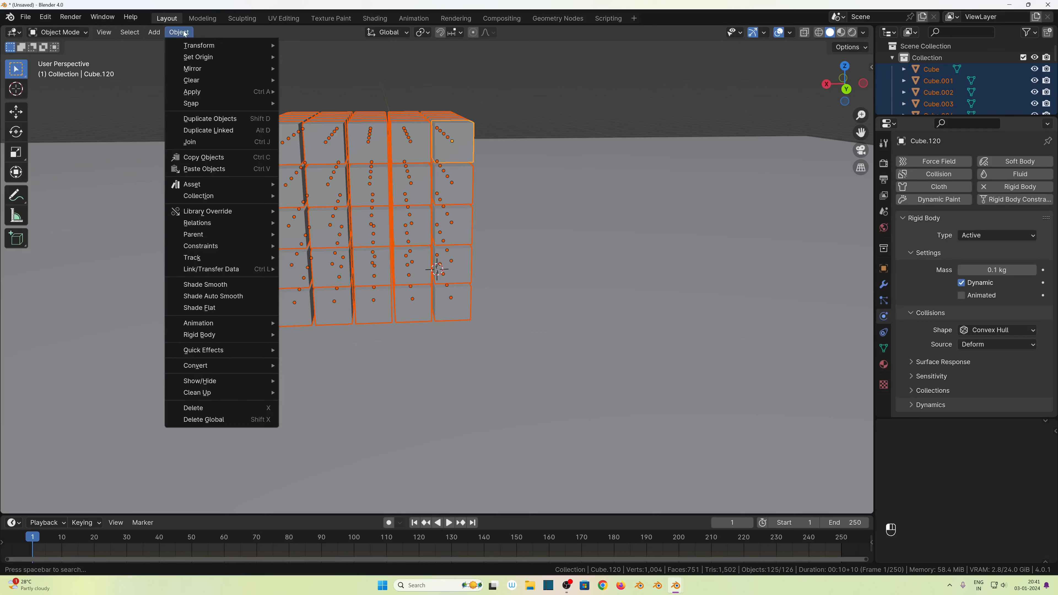
mouse_move(236, 338)
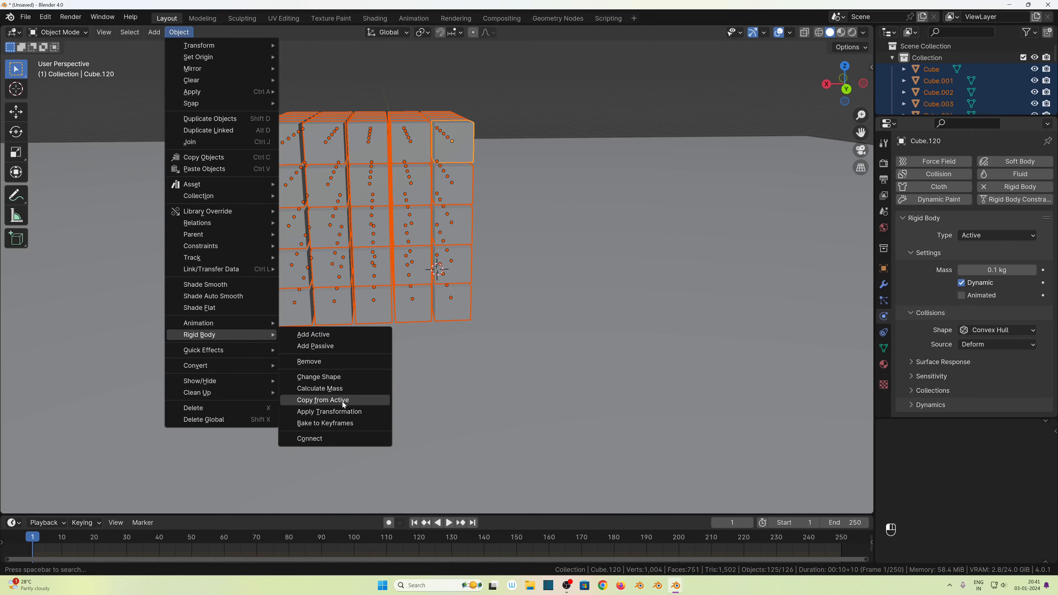
left_click(323, 400)
Step: Check the rigid body settings of several individual cubes across the front of the stack
left_click(275, 177)
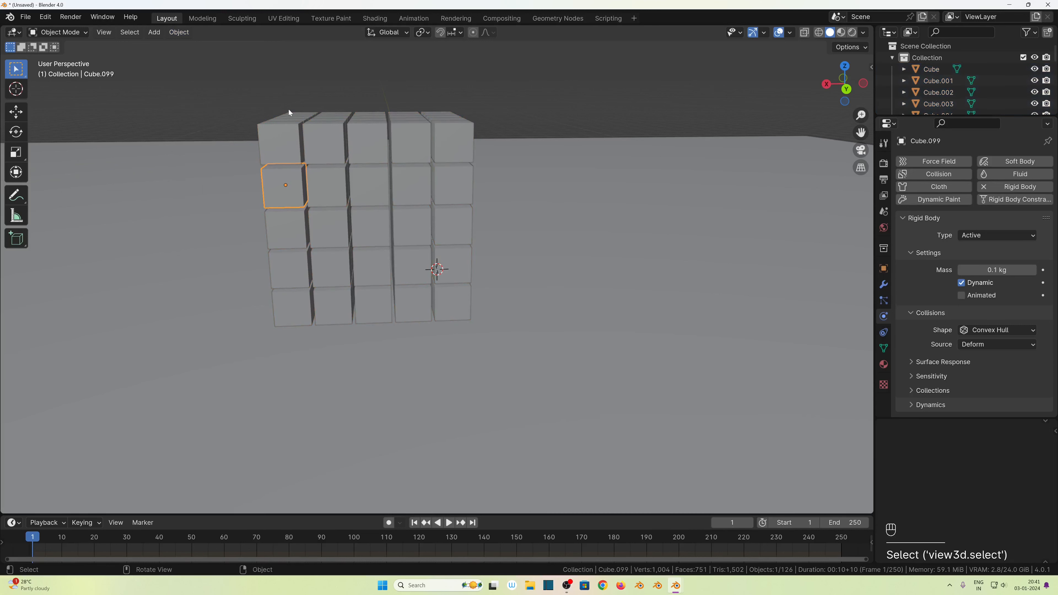
left_click(292, 135)
left_click(410, 142)
left_click(332, 264)
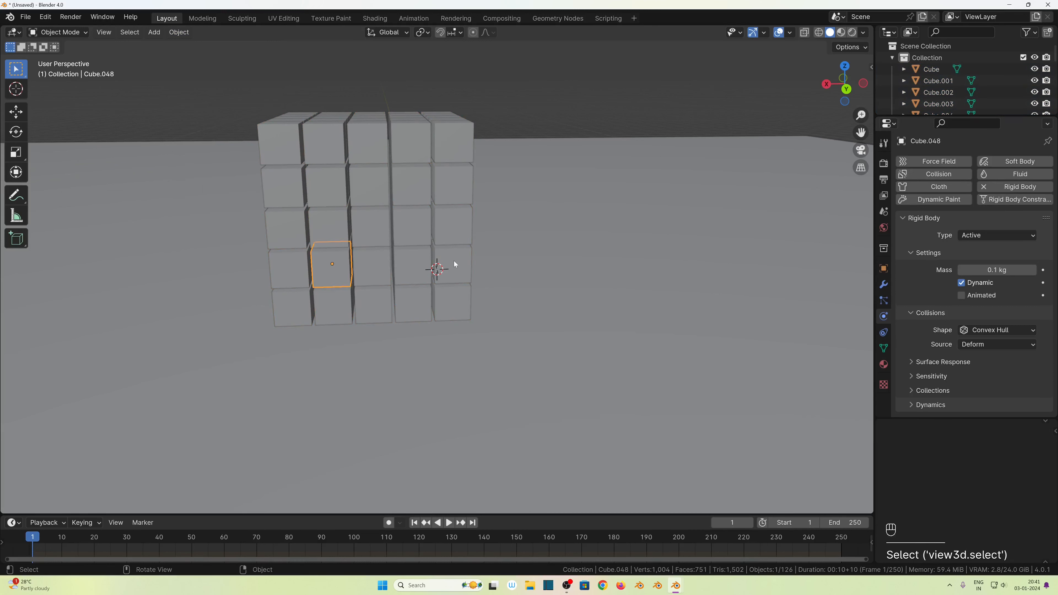
left_click(430, 317)
left_click(455, 238)
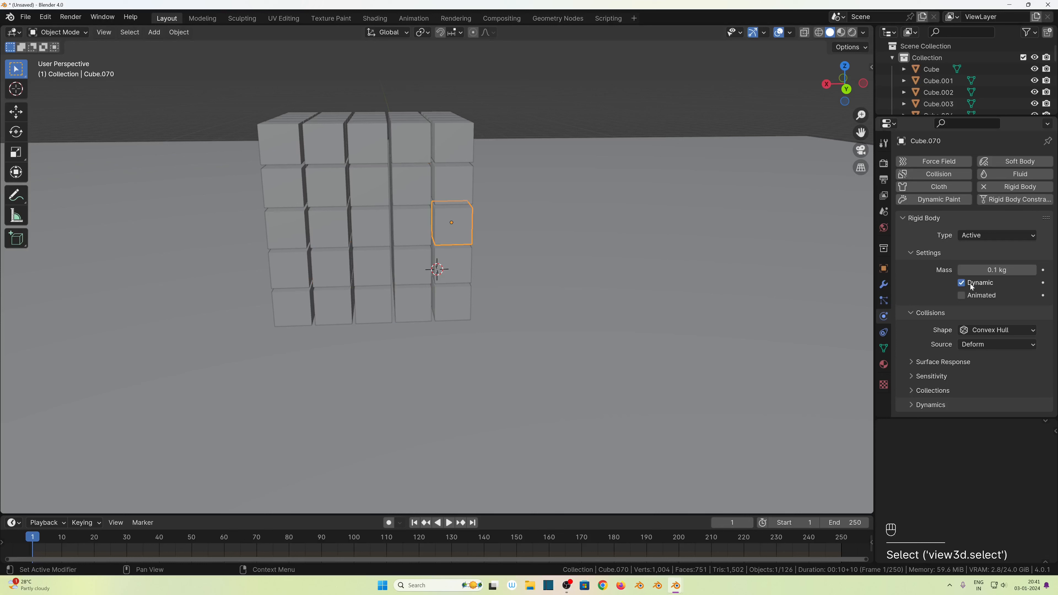
left_click(371, 184)
left_click(454, 144)
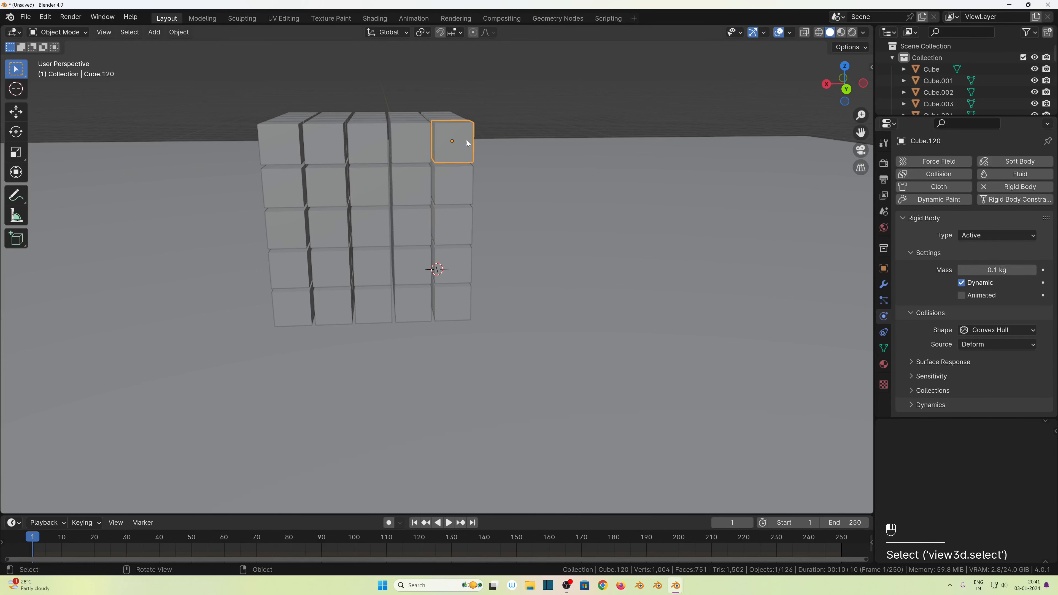
left_click(311, 217)
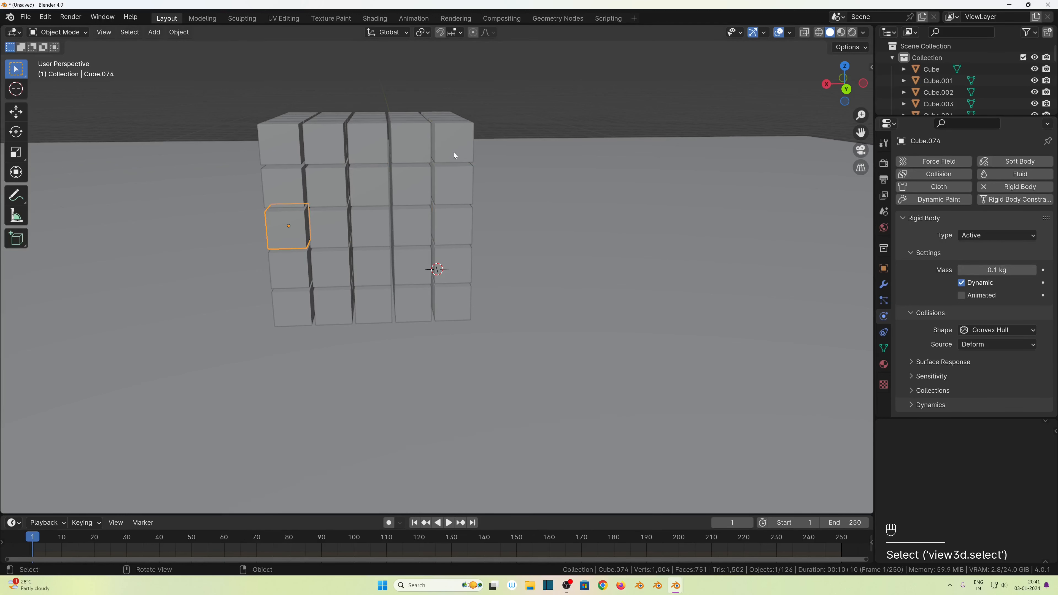
Step: Play the simulation briefly to see how the cube stack behaves, and return to frame 1
middle_click_drag(452, 152, 416, 294)
scroll(532, 253, "down", 3)
key("space")
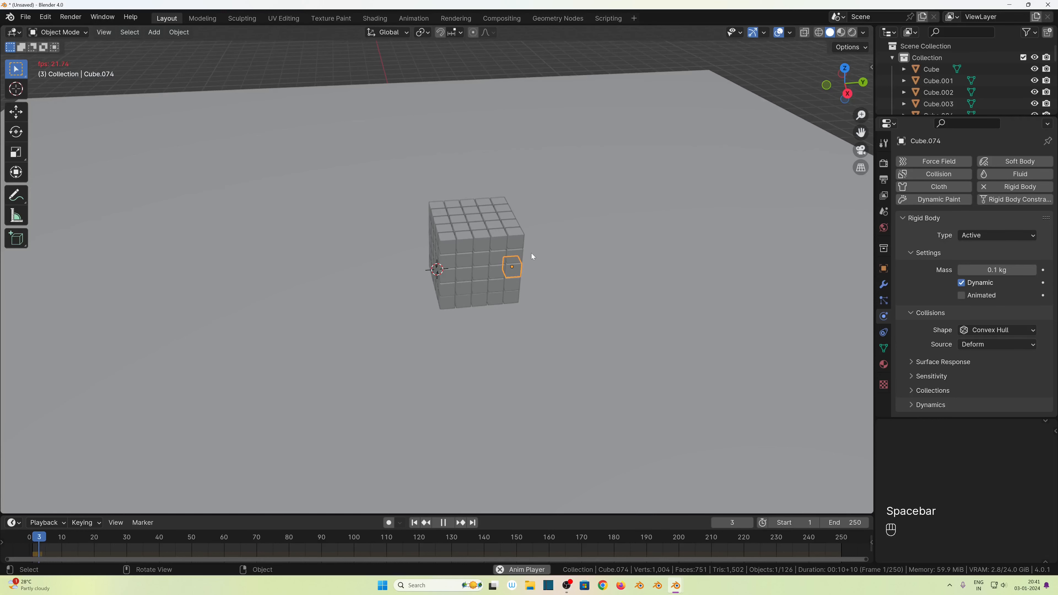
key("space")
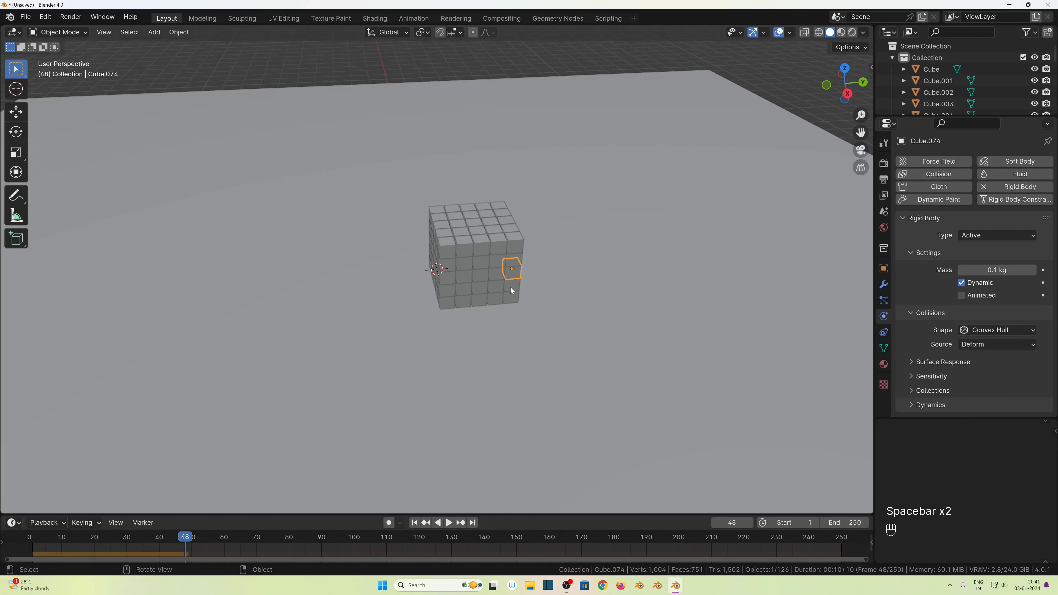
left_click(414, 523)
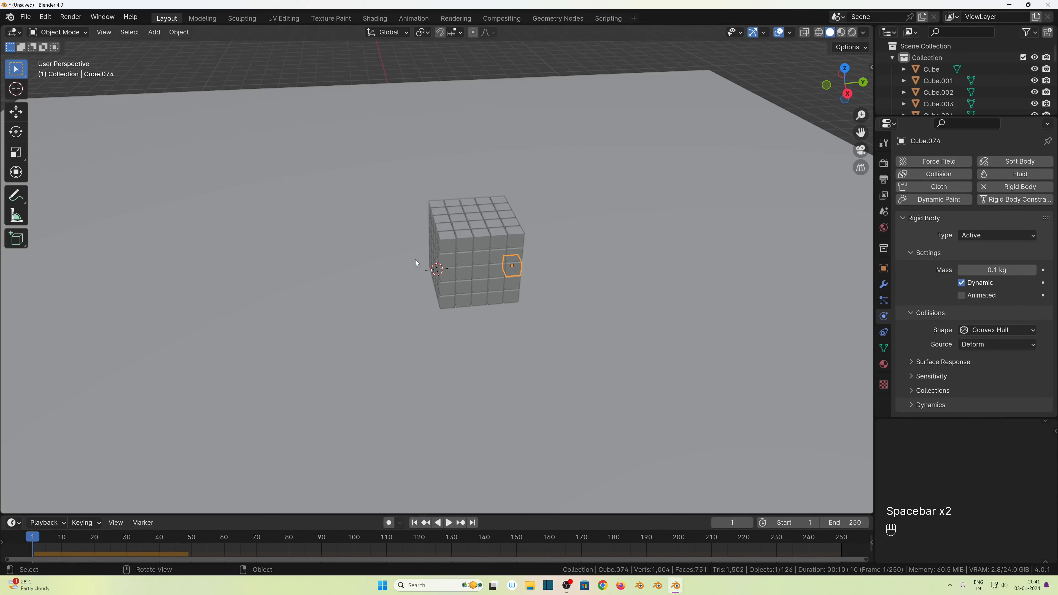
Step: Select all the small cubes in top wireframe view, move them along negative Y toward the ground plane's edge, and return to solid shading
middle_click_drag(416, 262, 518, 328)
middle_click_drag(487, 233, 482, 264)
key("KP_7")
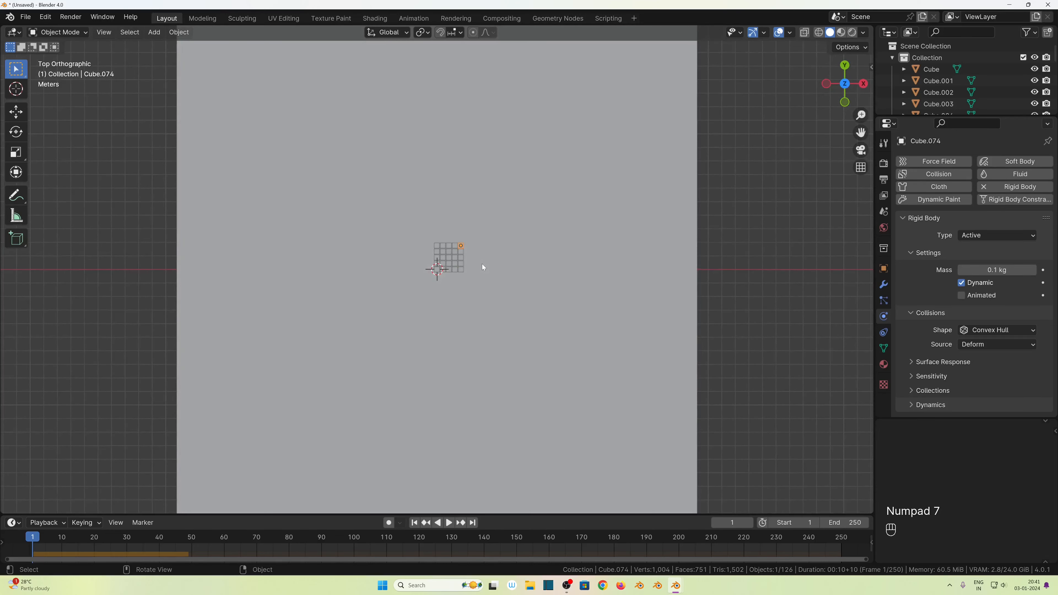
left_click(804, 32)
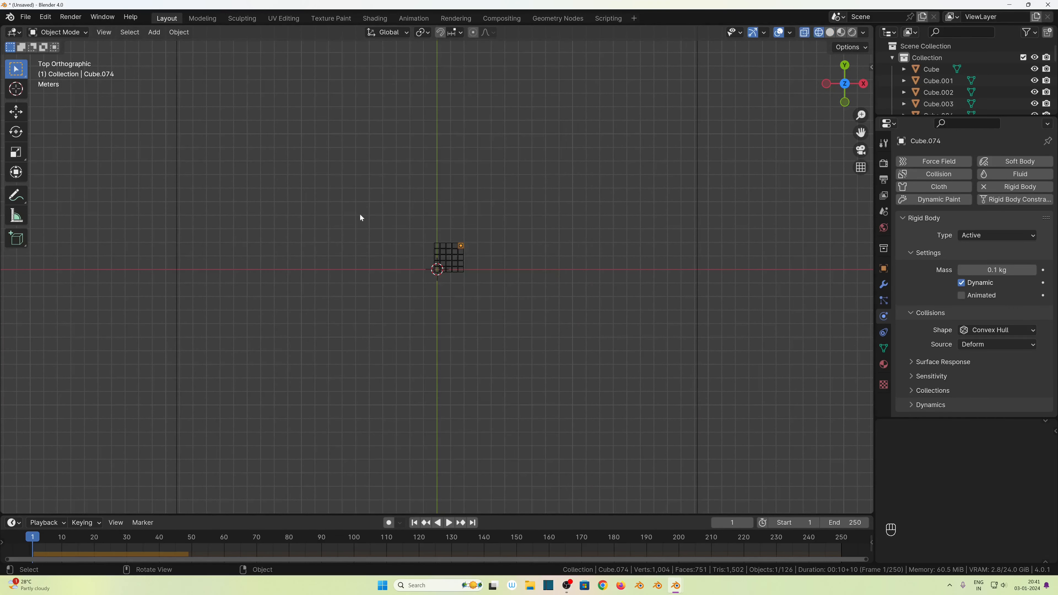
left_click_drag(380, 196, 513, 313)
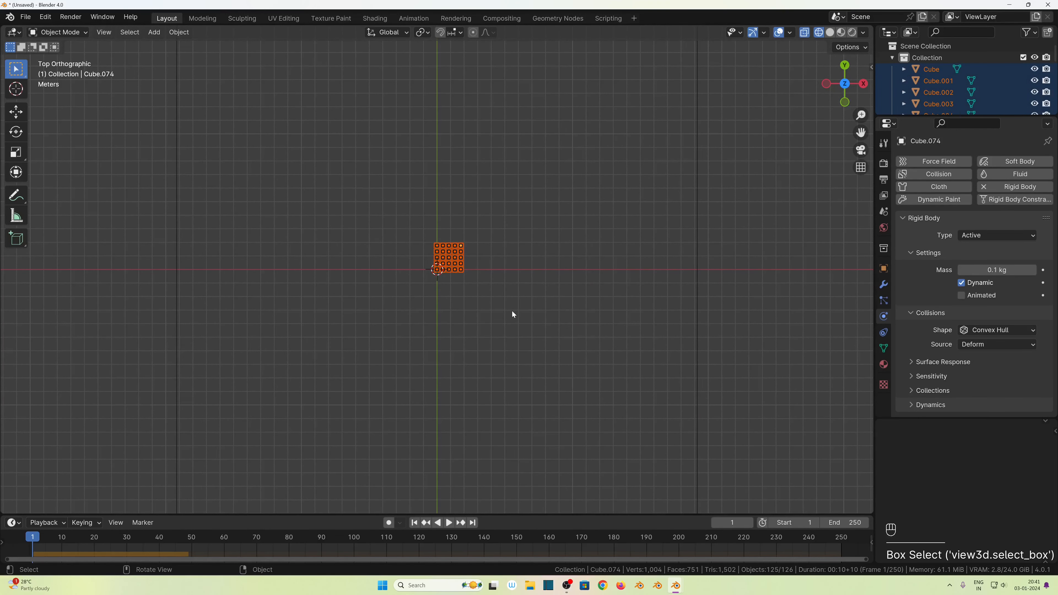
key("g")
key("y")
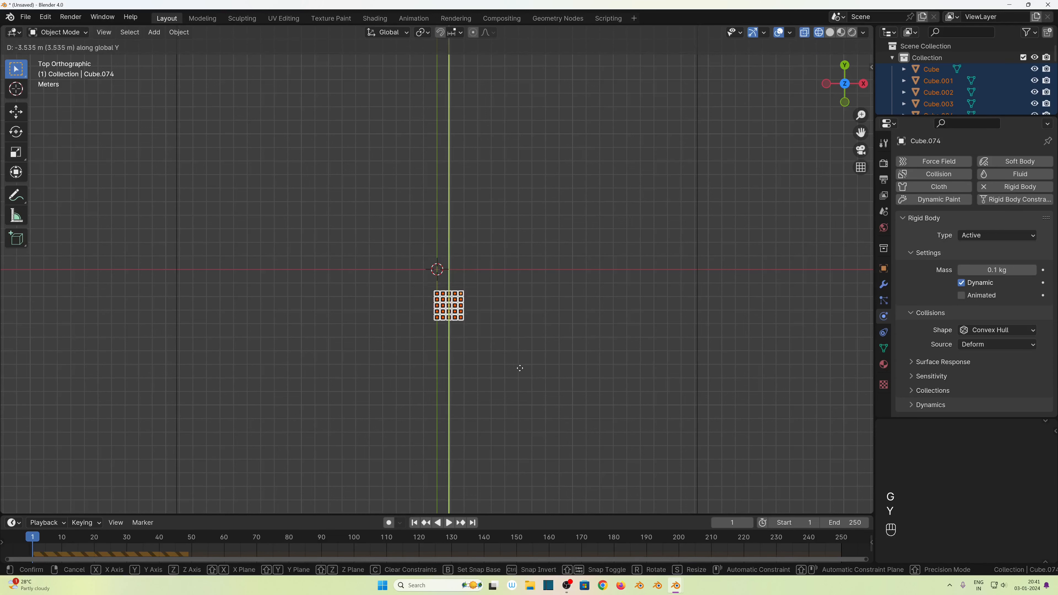
left_click(512, 447)
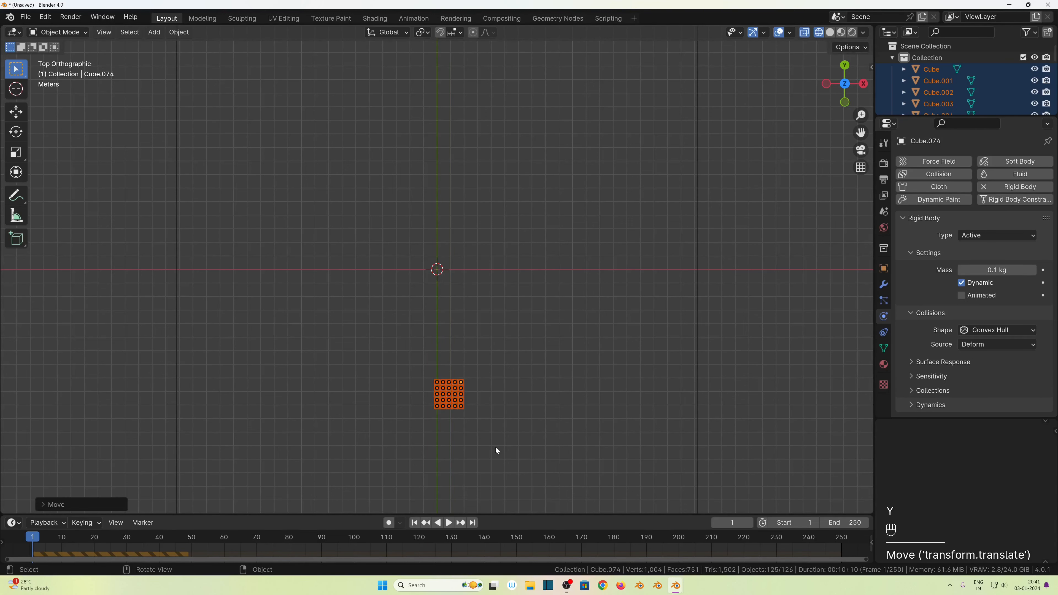
left_click(830, 32)
Step: Add a new plane at the 3D cursor and raise it along Z above the ground plane
mouse_move(371, 428)
middle_mouse_down()
mouse_move(373, 312)
mouse_move(315, 219)
middle_mouse_up()
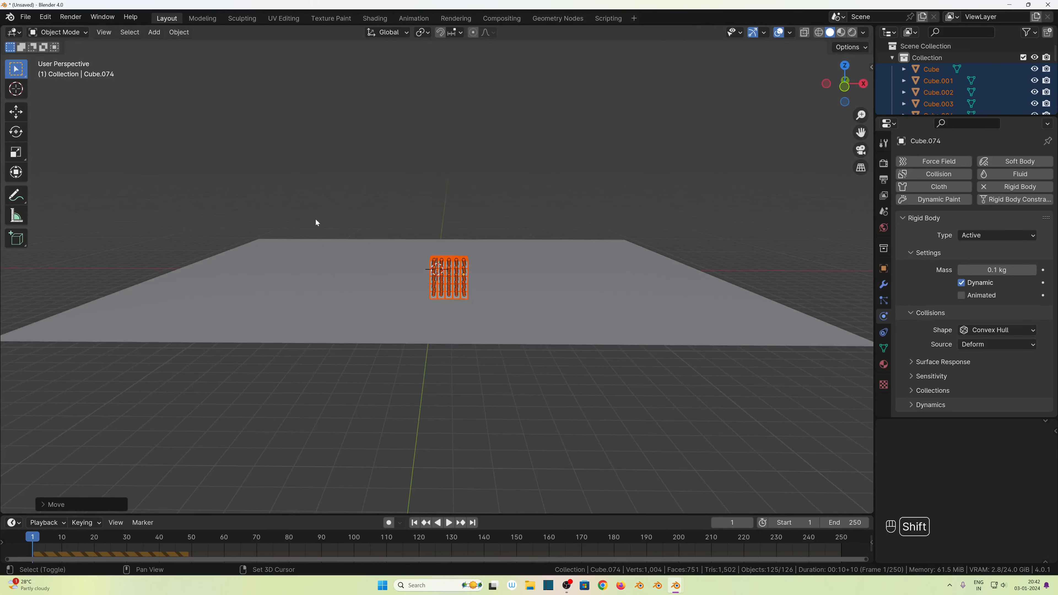
key("shift+a")
mouse_move(291, 216)
left_click(360, 219)
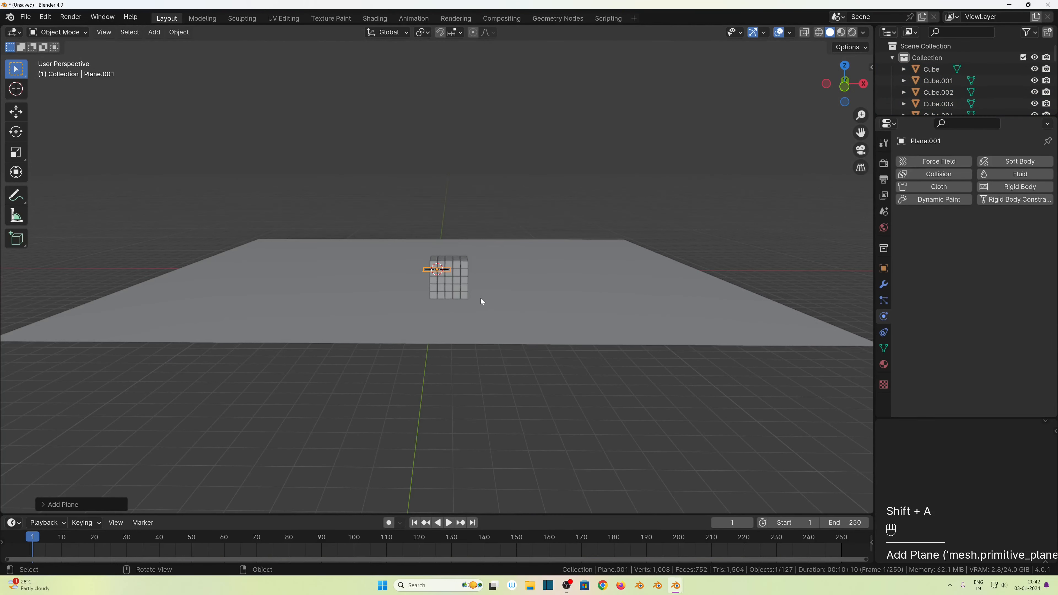
middle_click_drag(480, 298, 422, 312)
scroll(422, 312, "up", 4)
key("g")
key("z")
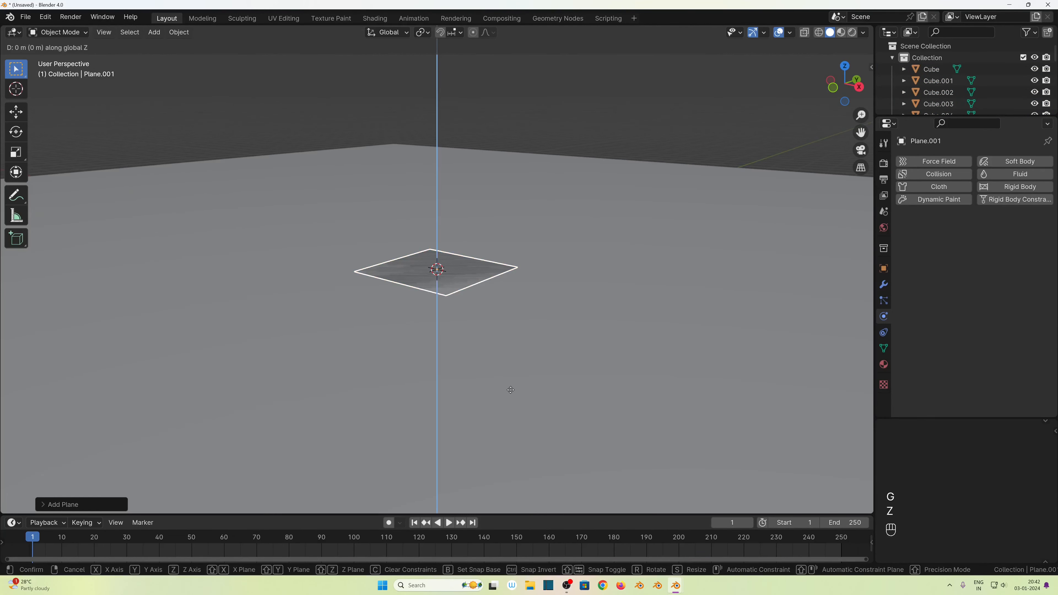
left_click(512, 314)
Step: Extrude the whole new plane slightly downward in Edit Mode to form a thin slab, and return to Object Mode
middle_click_drag(512, 315, 613, 357)
scroll(455, 243, "up", 4)
middle_click_drag(475, 346, 447, 225)
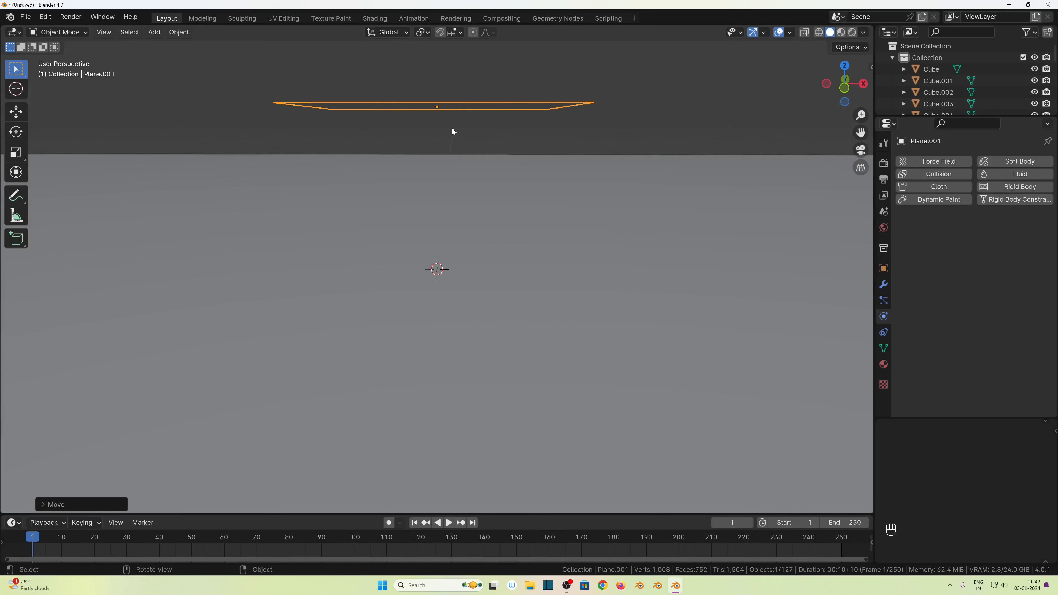
key("Tab")
key("a")
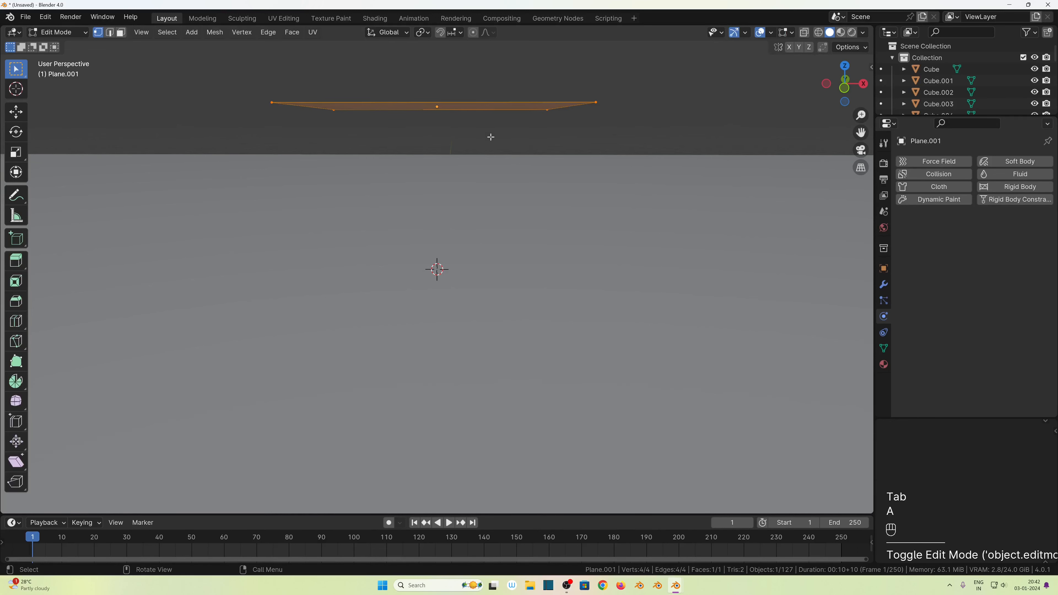
key("e")
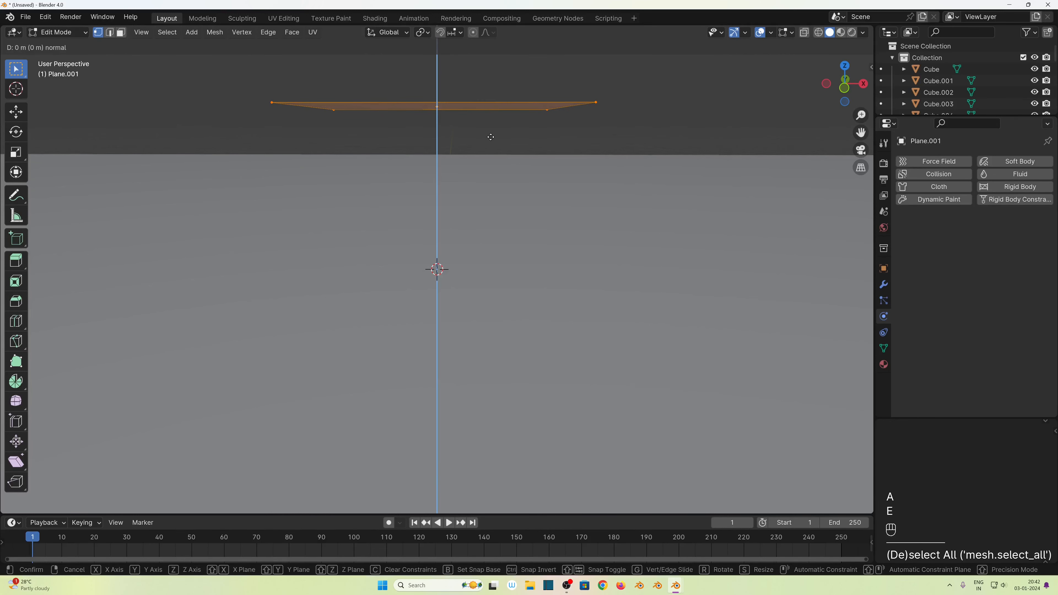
left_click(502, 156)
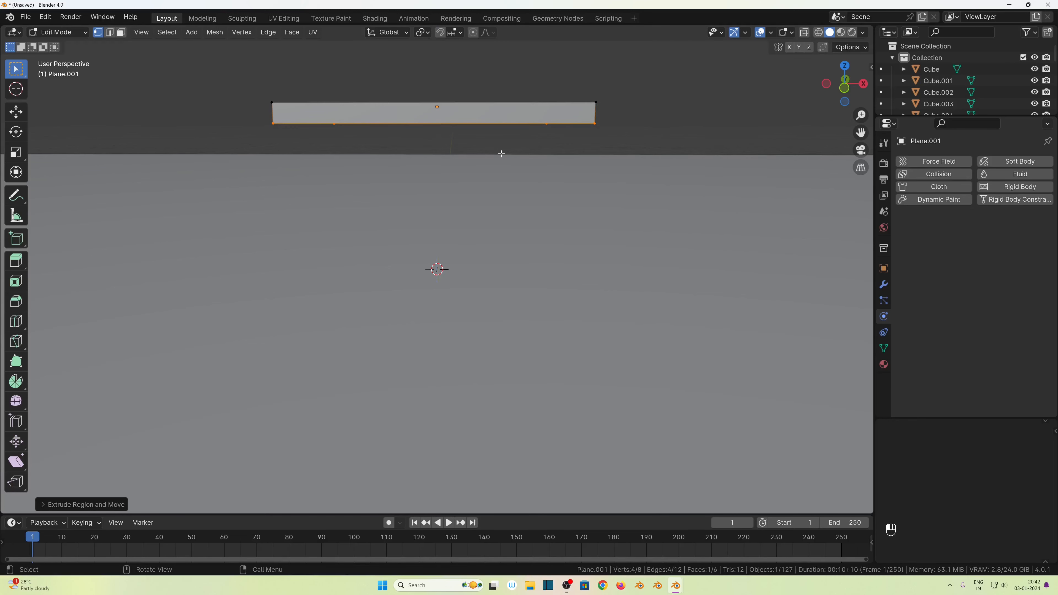
middle_click_drag(470, 215, 337, 147)
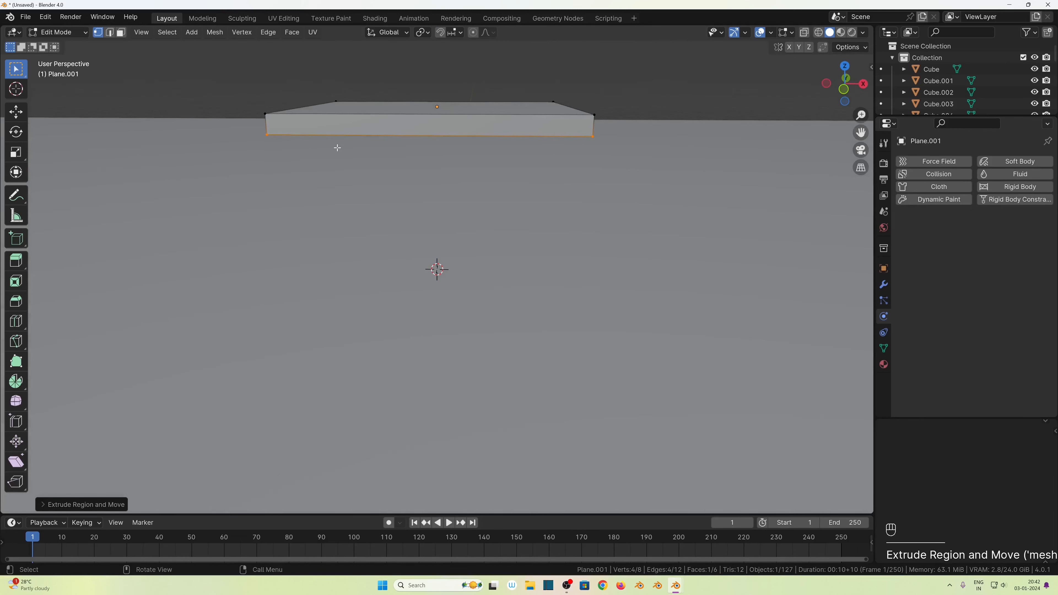
key("Tab")
Step: Scale the slab to roughly twice its size in X and Y only, with Z locked
middle_click_drag(435, 239, 474, 318)
scroll(474, 318, "down", 5)
key("s")
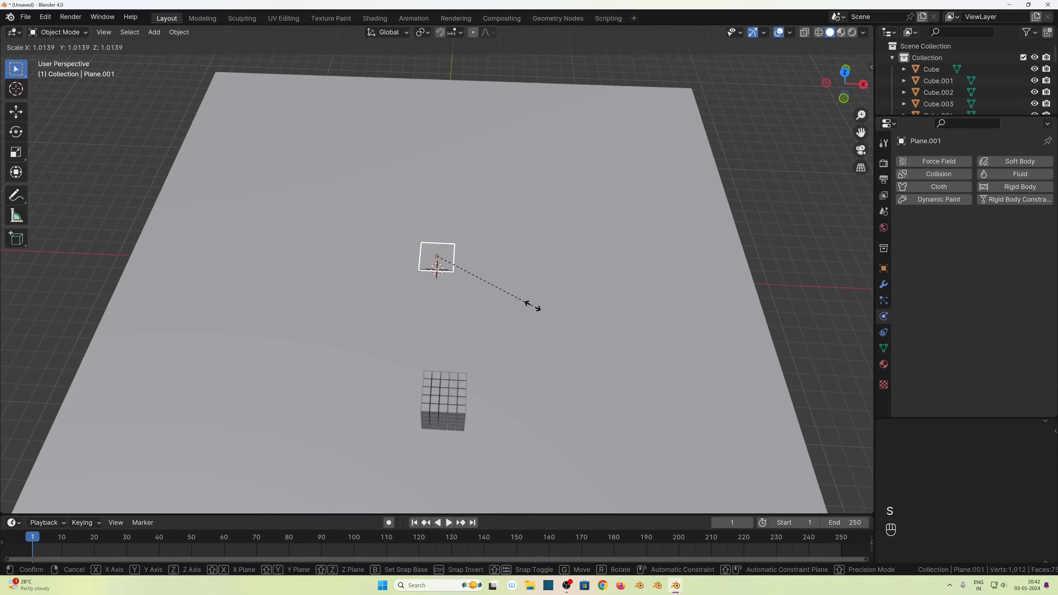
key("shift+z")
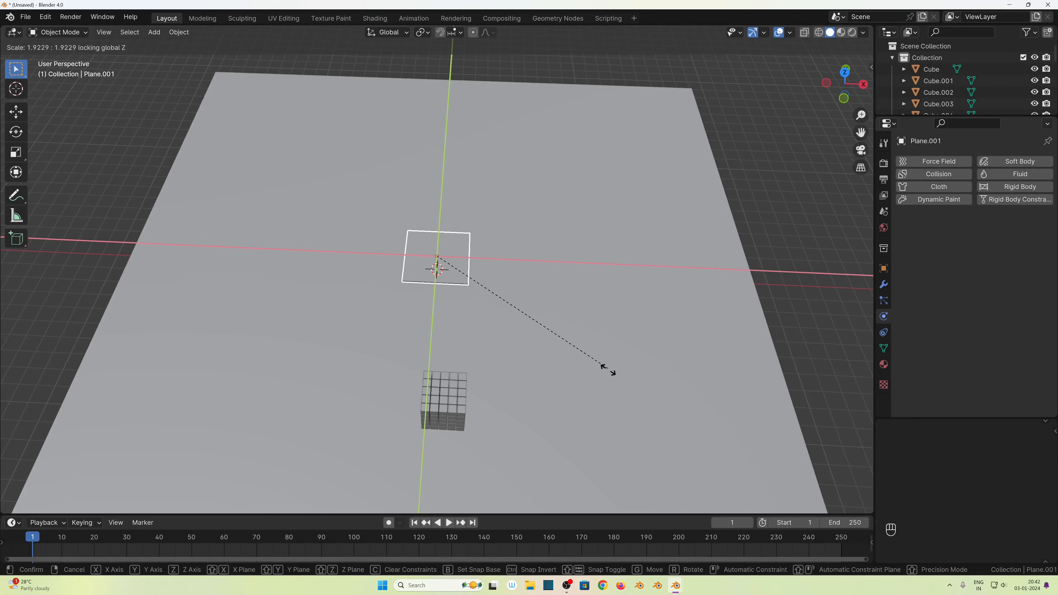
left_click(637, 410)
Step: Stretch the slab along X only into a long plank spanning much of the ground plane's width
middle_click_drag(643, 419, 512, 345)
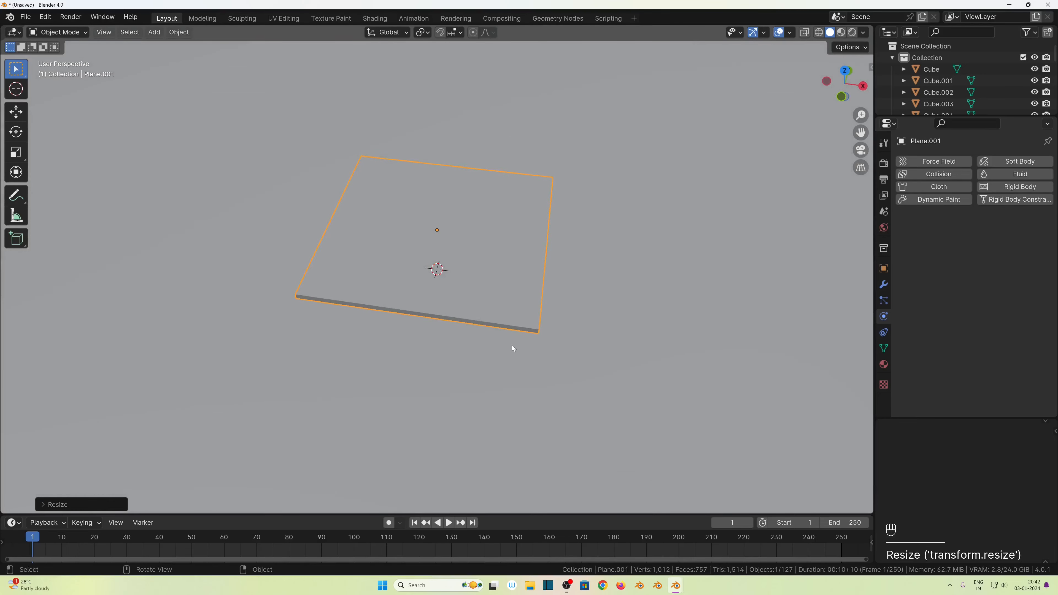
scroll(511, 345, "down", 3)
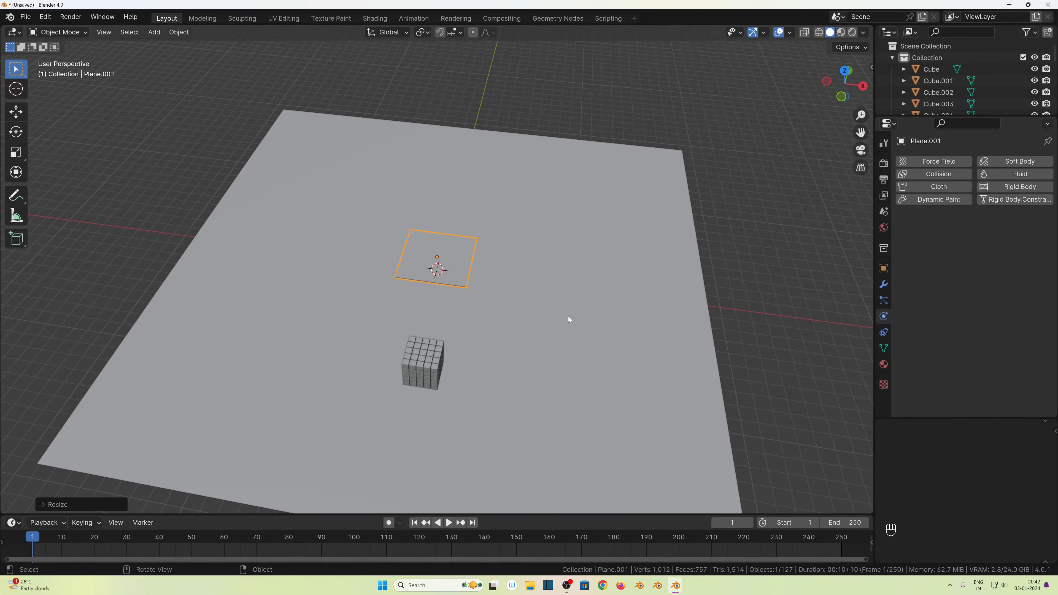
key("s")
key("x")
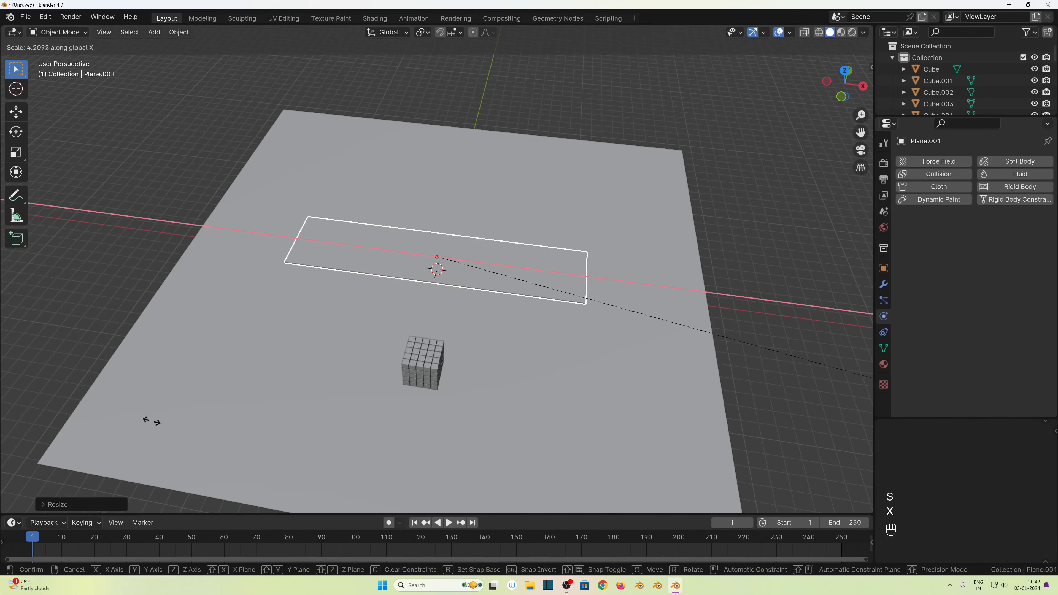
left_click(306, 449)
Step: Move the plank in front view about 17.4 m toward negative X and about 1.6 m upward, clear of the cube stack
middle_click_drag(283, 330, 448, 308)
key("KP_1")
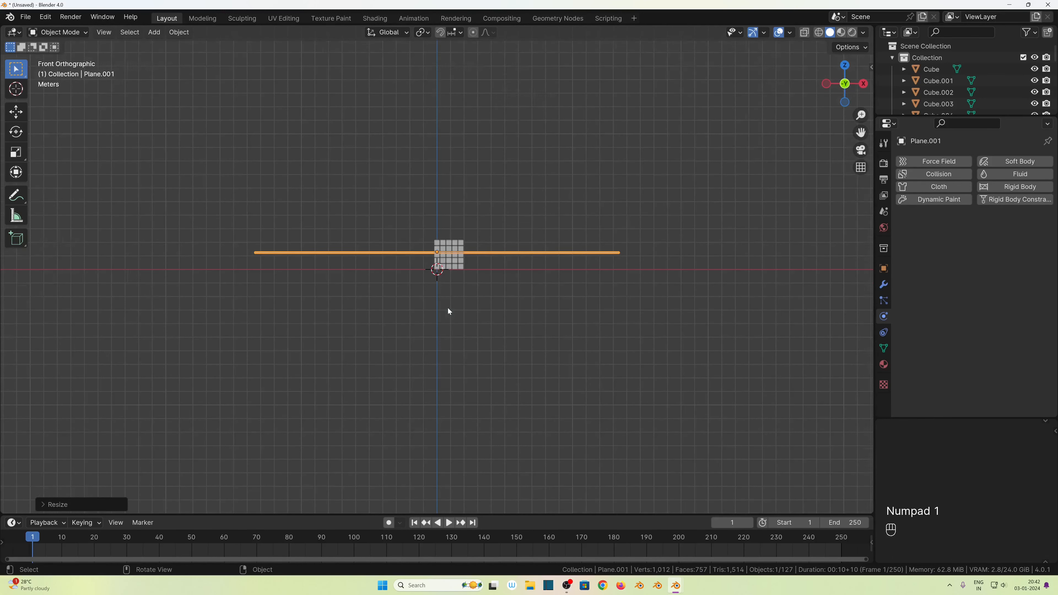
scroll(449, 308, "up", 4)
scroll(483, 313, "down", 4)
middle_click_drag(483, 317, 584, 367, "shift")
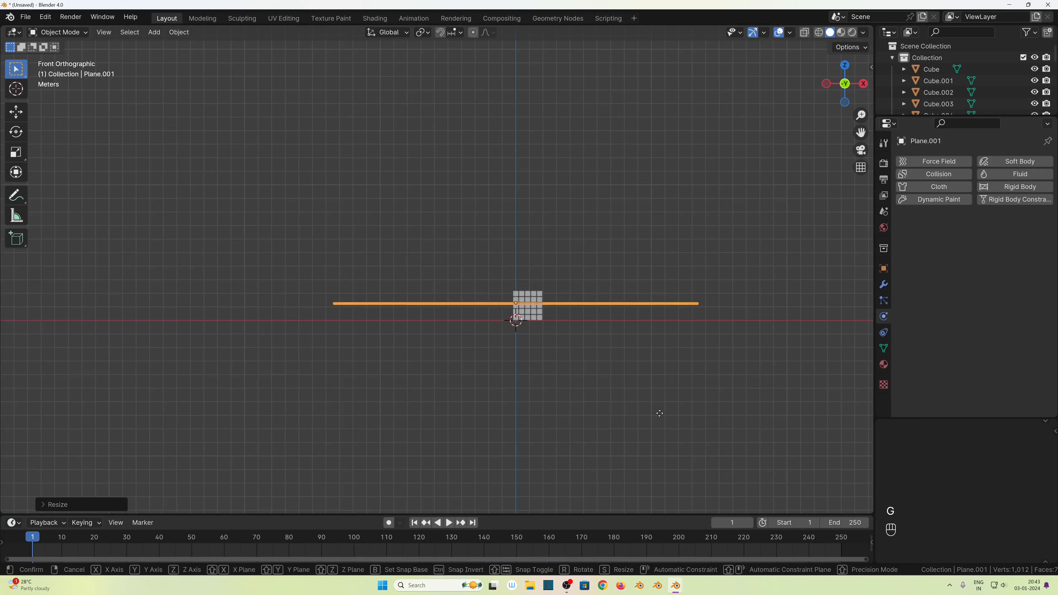
key("g")
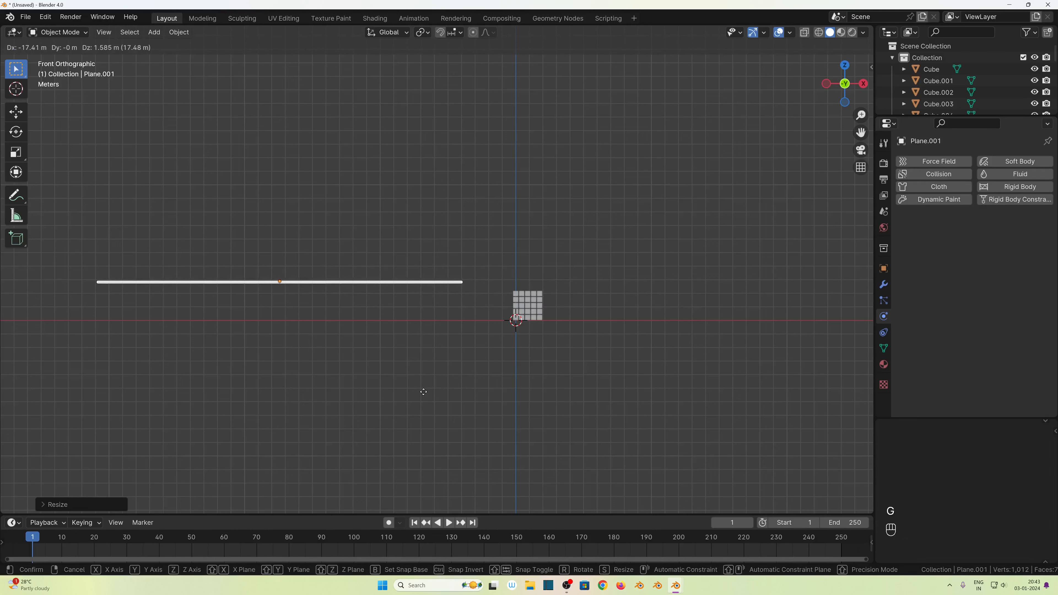
left_click(422, 390)
Step: Rotate the plank about 10° in front view so it slopes down toward the cube stack
key("r")
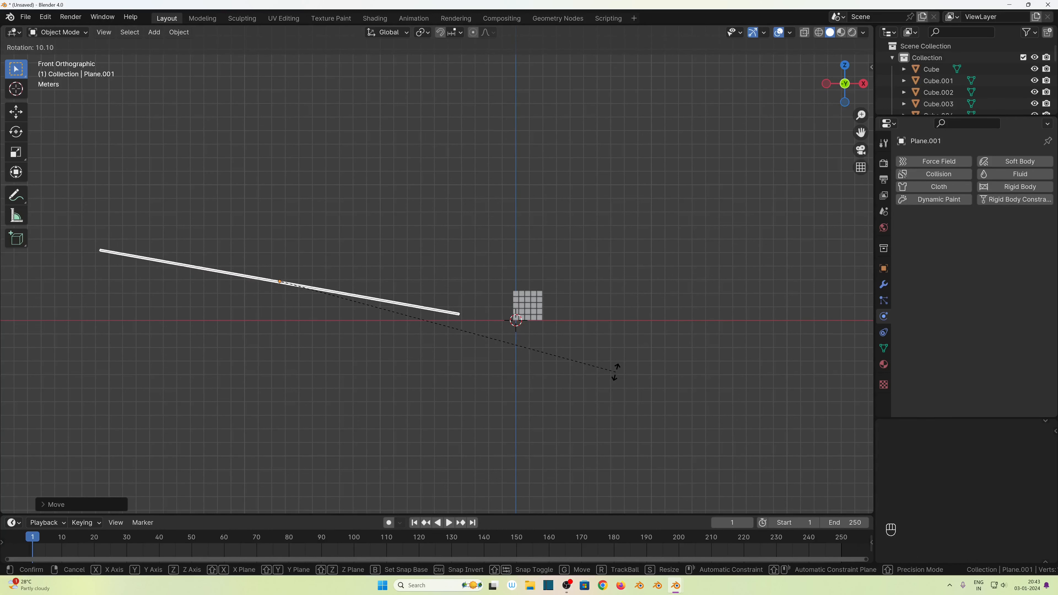
left_click(616, 372)
scroll(615, 372, "up", 5)
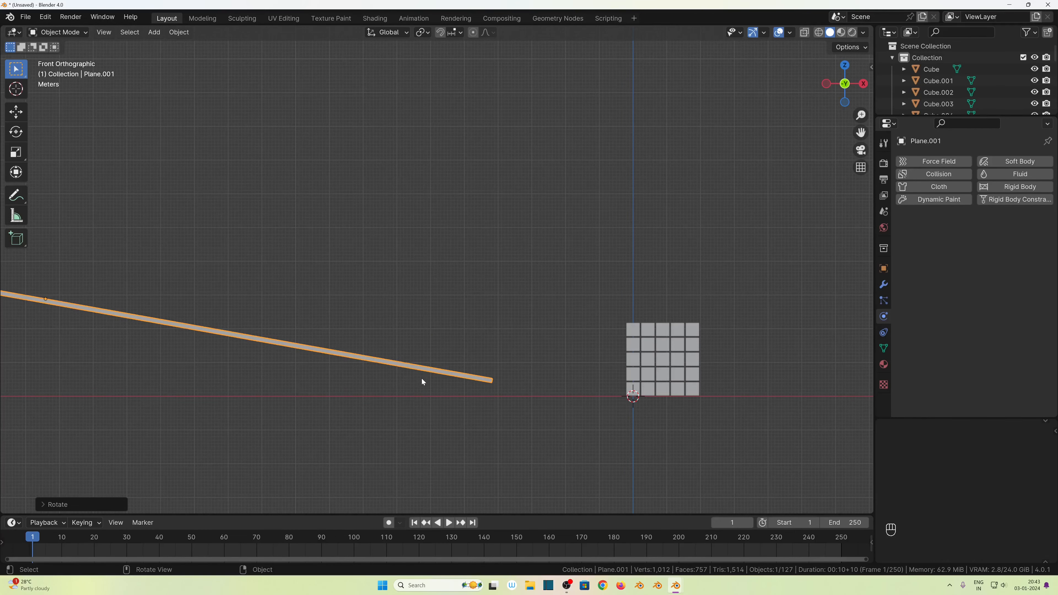
scroll(592, 424, "down", 2)
Step: Move the plank in top view so its lower end lines up with and nearly meets the cube stack
middle_click_drag(592, 425, 552, 455)
key("KP_7")
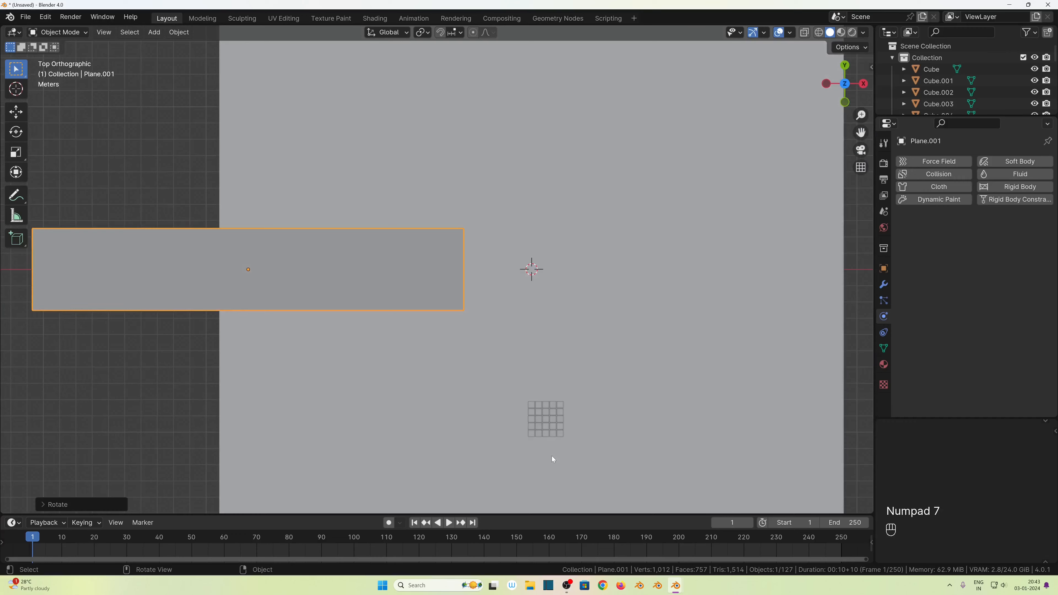
key("g")
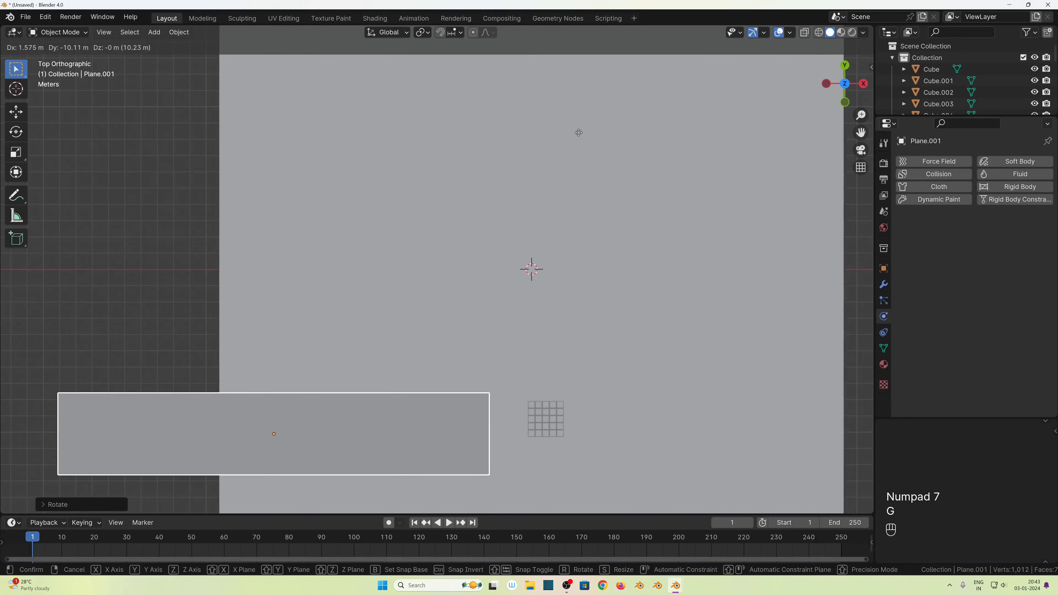
left_click(607, 114)
middle_click_drag(607, 113, 515, 297)
scroll(516, 298, "up", 5)
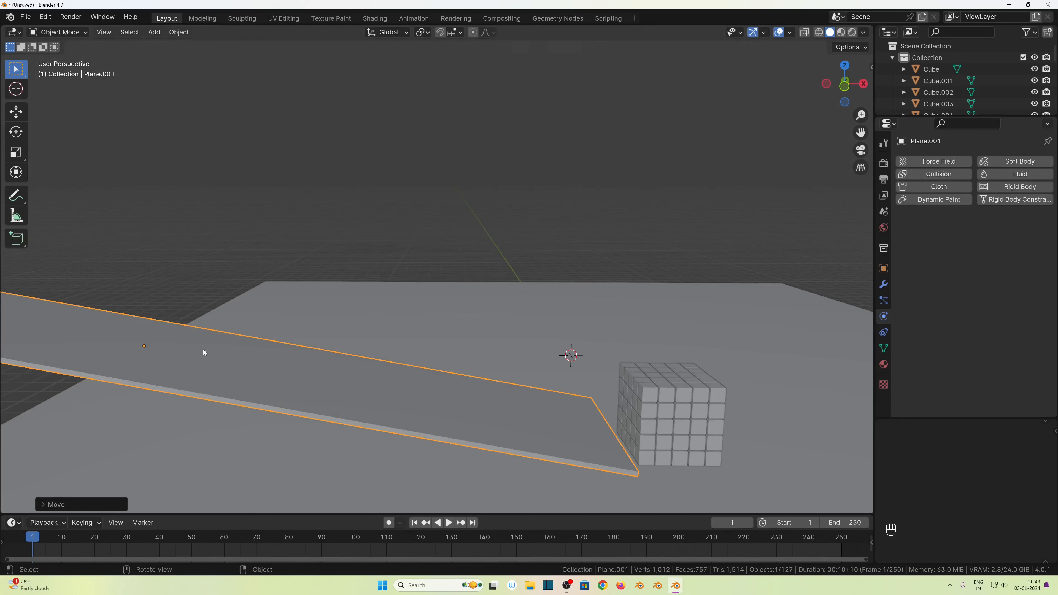
Step: Set the plank's origin to its geometry and apply its object transform
scroll(238, 344, "down", 2)
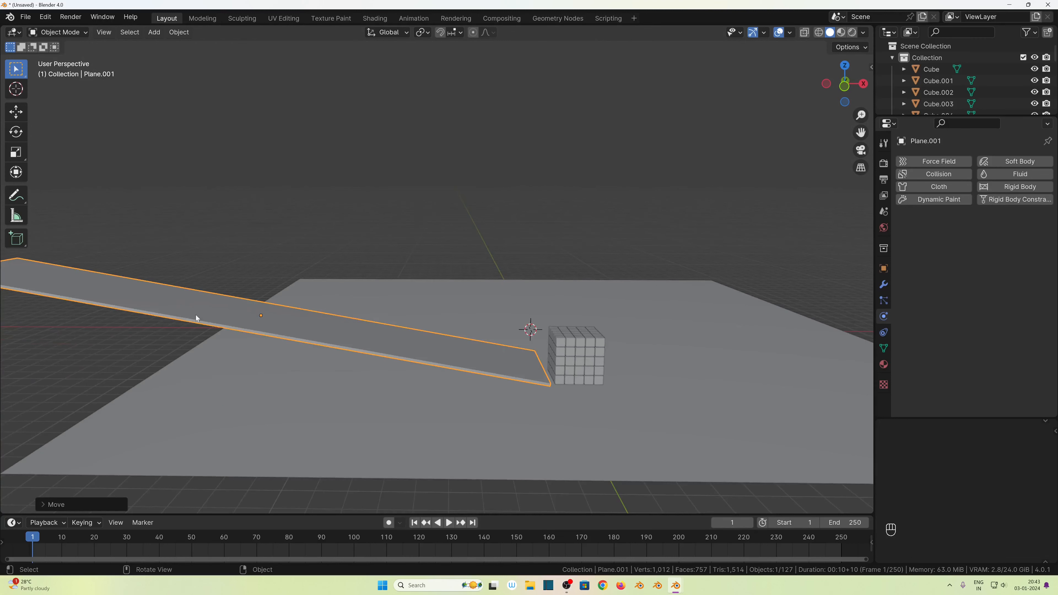
left_click(85, 287)
right_click(85, 287)
mouse_move(85, 287)
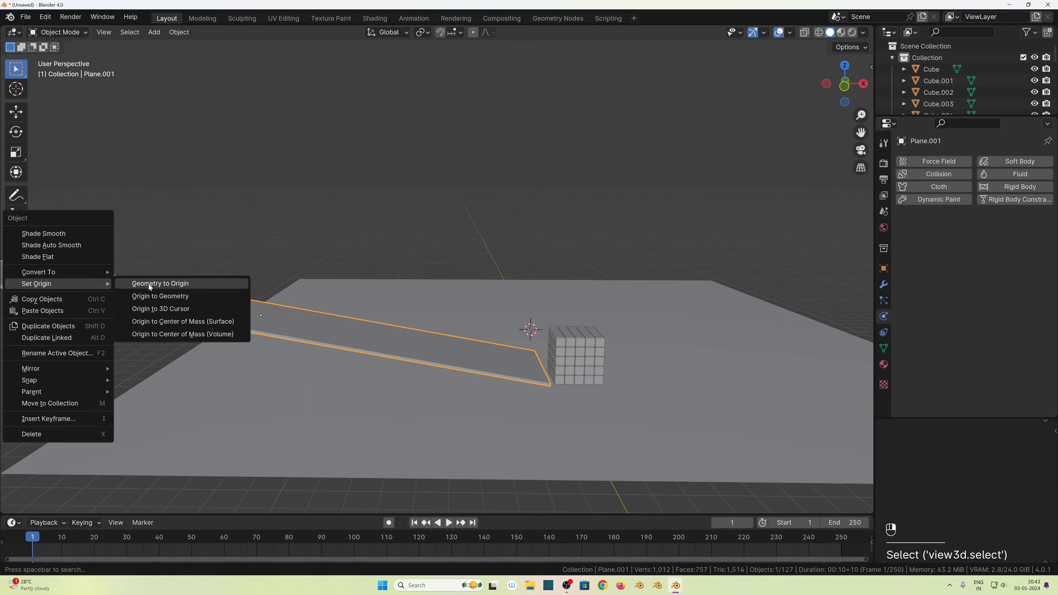
left_click(161, 296)
scroll(241, 337, "down", 1)
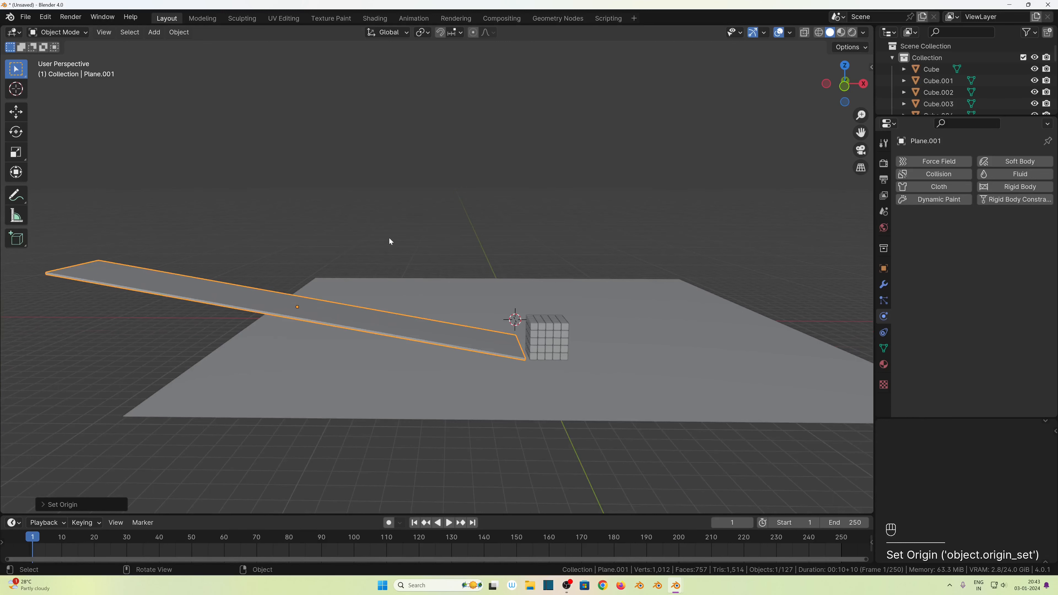
key("ctrl+a")
left_click(390, 238)
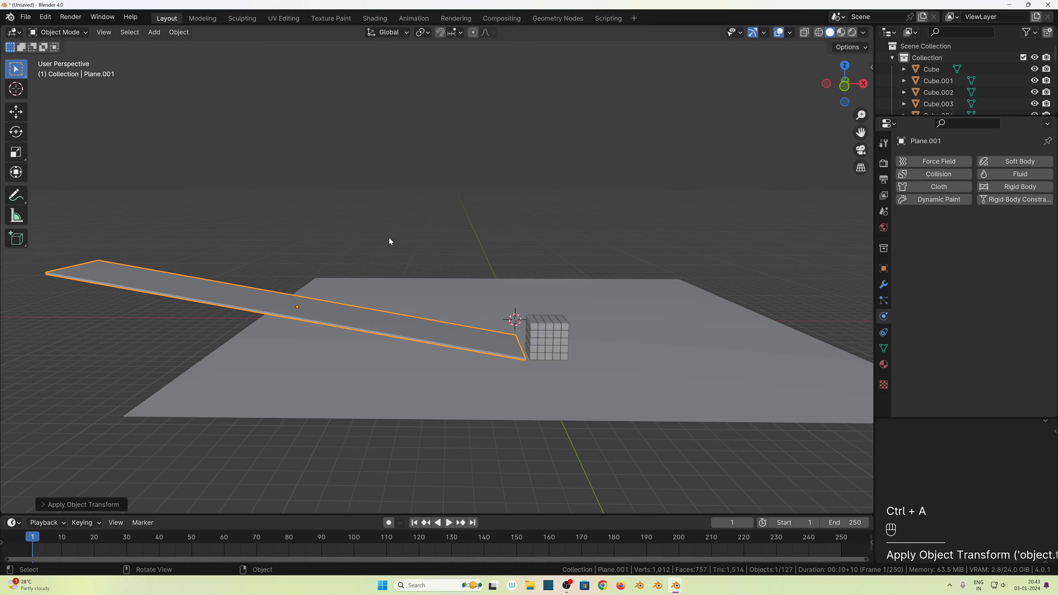
Step: Add a UV sphere and move it in top view to the plank's far end, away from the cubes
scroll(288, 309, "up", 3)
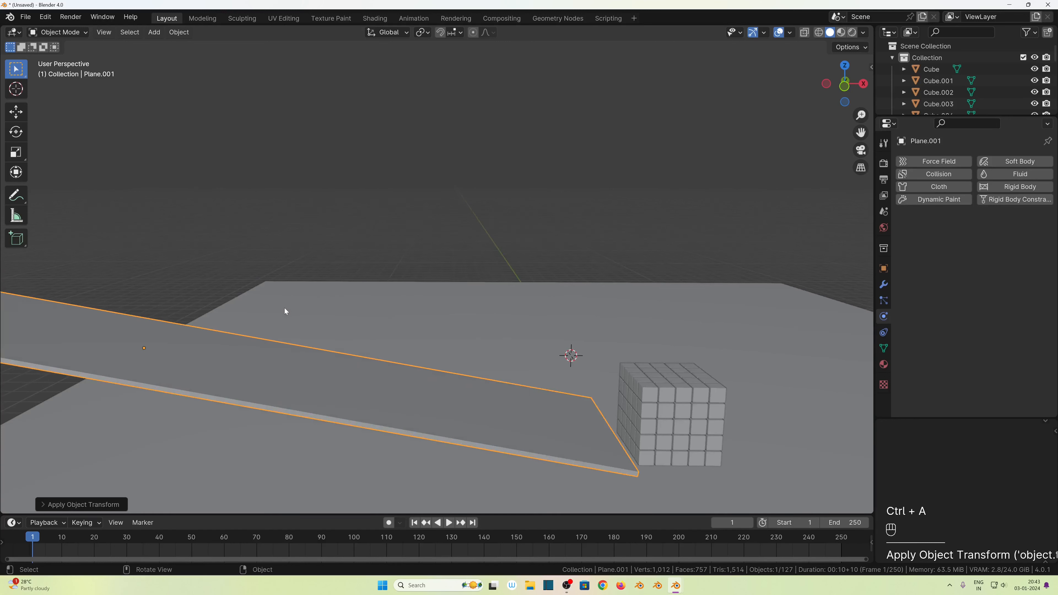
middle_click_drag(254, 391, 272, 370)
scroll(273, 370, "up", 2)
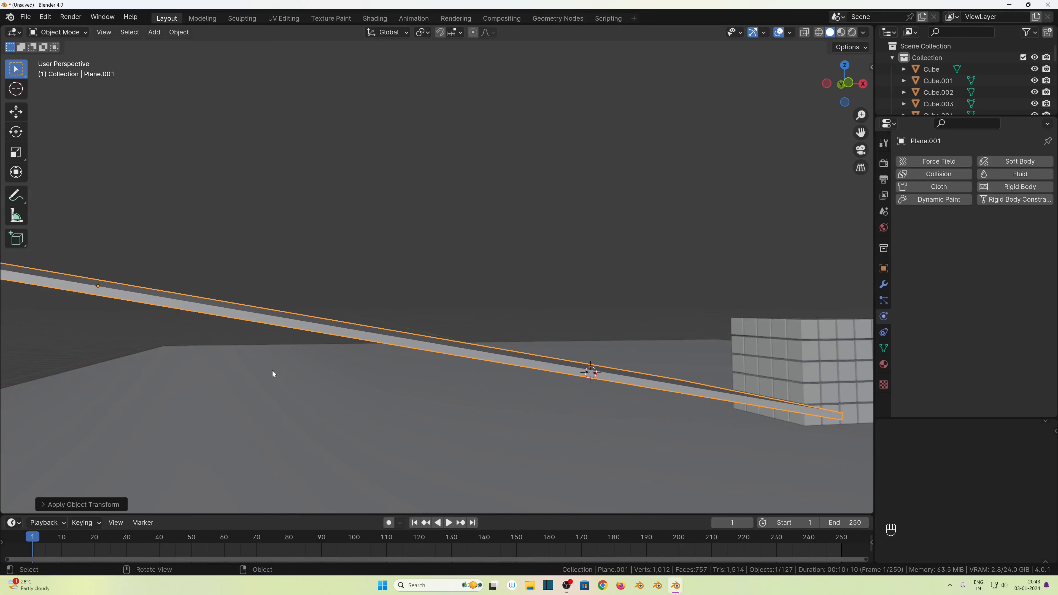
scroll(453, 326, "down", 3)
middle_click_drag(451, 324, 504, 456)
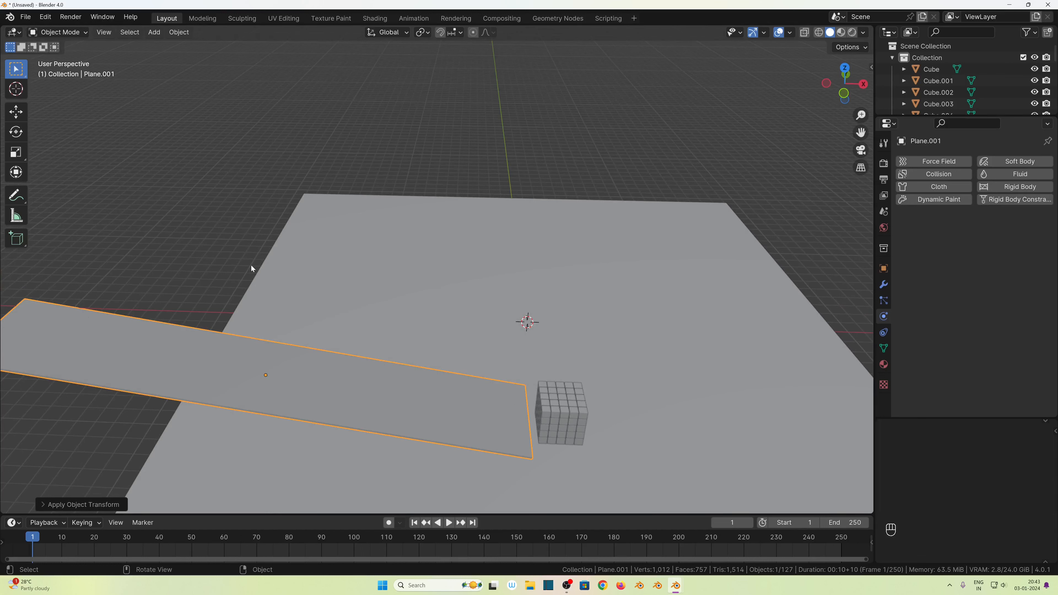
key("shift+a")
mouse_move(252, 266)
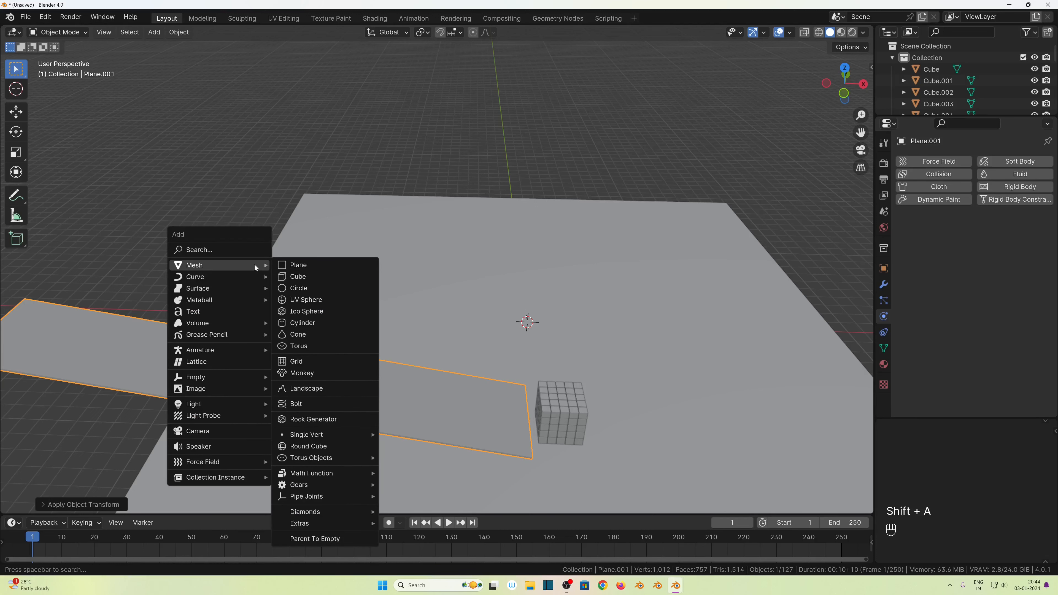
left_click(320, 306)
key("KP_7")
key("g")
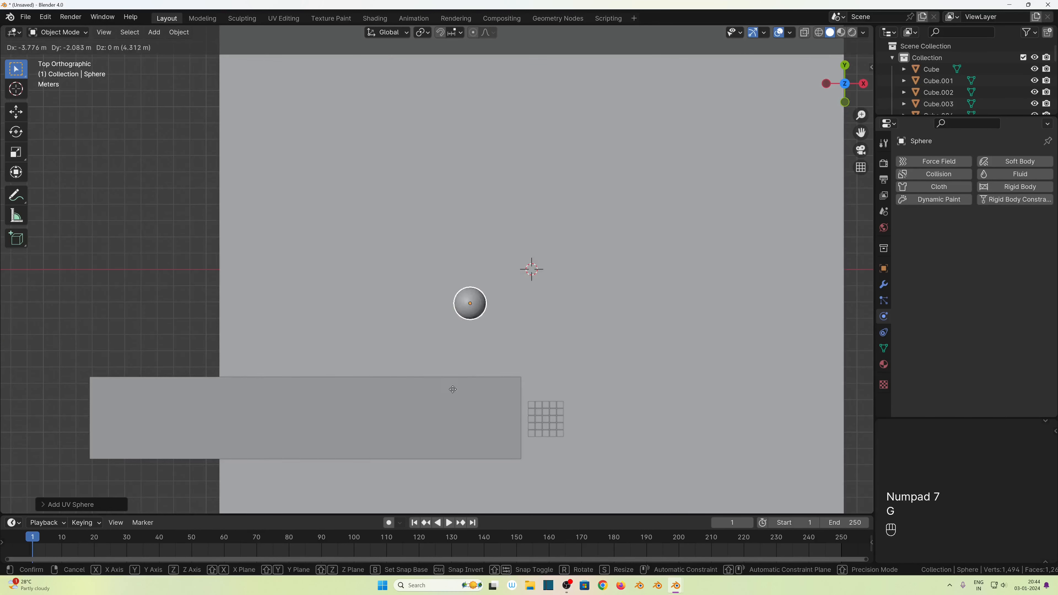
left_click(116, 501)
Step: Raise the sphere along Z until it floats above the high end of the plank
key("KP_1")
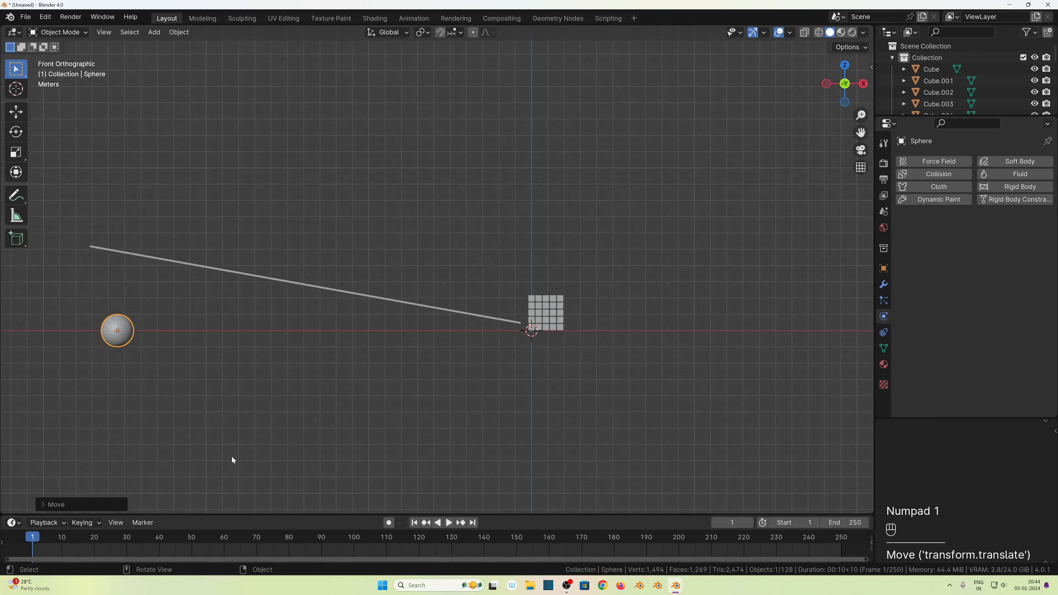
key("g")
key("z")
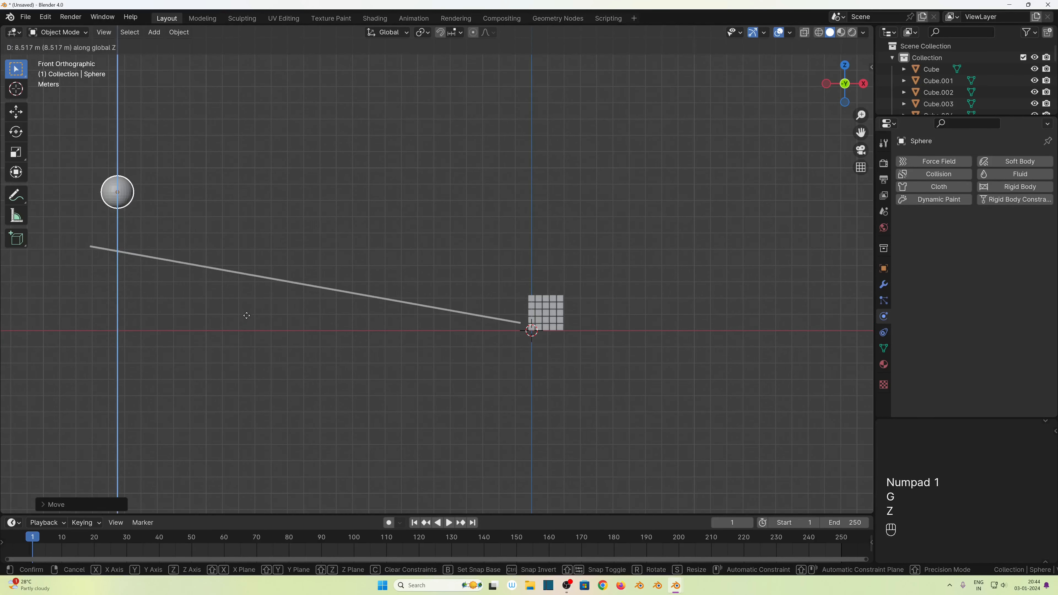
left_click(247, 298)
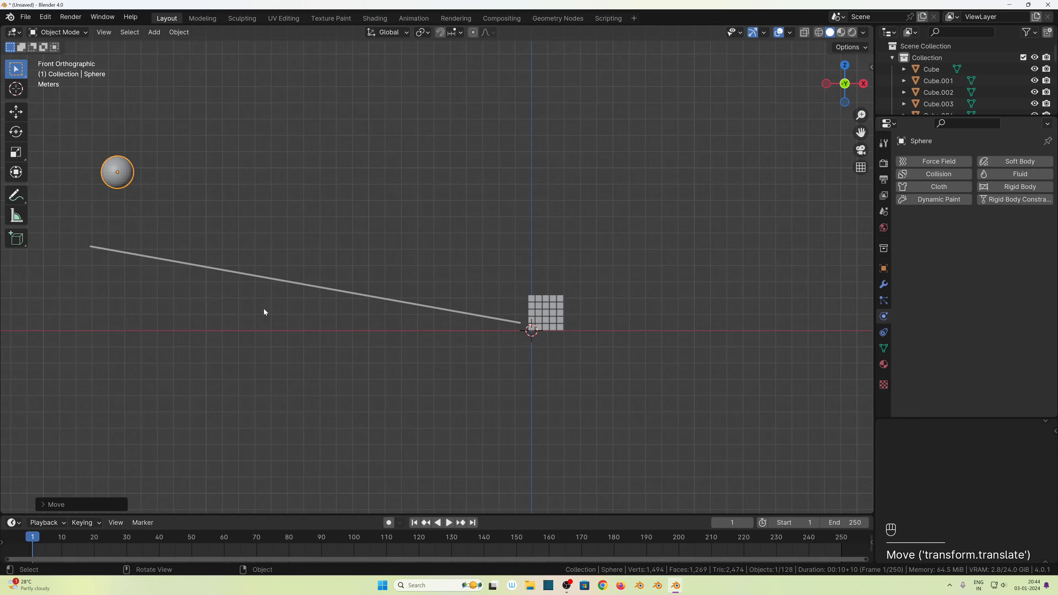
Step: Tilt the plank more steeply and raise it along Z so its lower end sits just above ground level
left_click(215, 268)
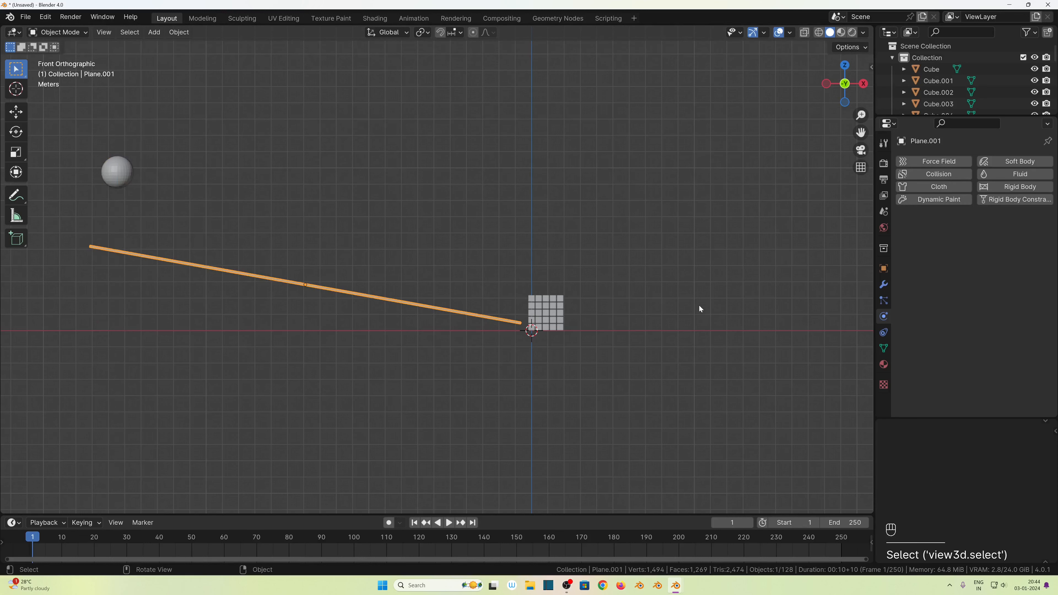
key("r")
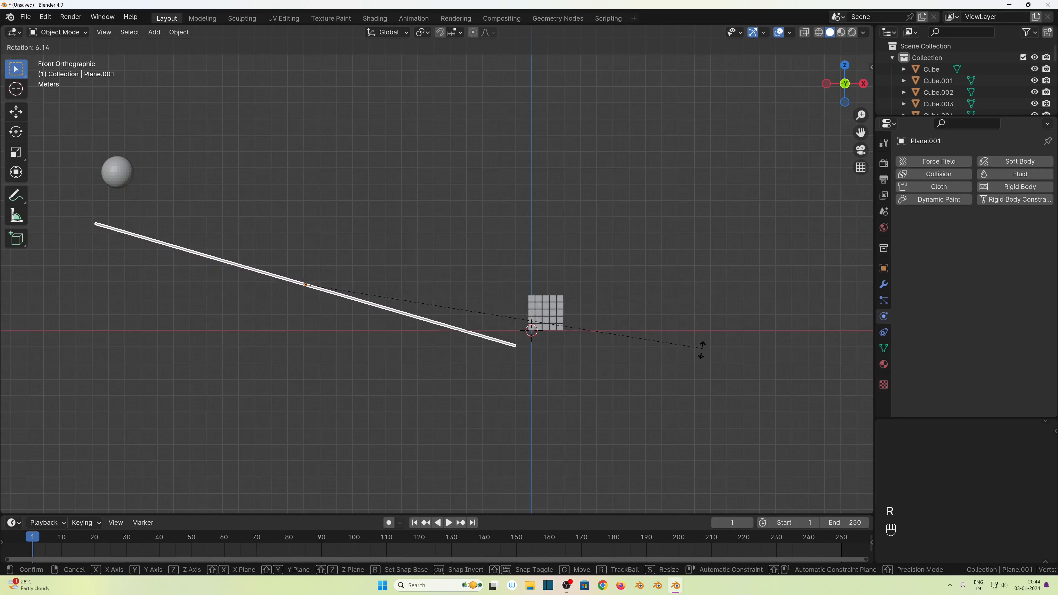
left_click(699, 360)
key("g")
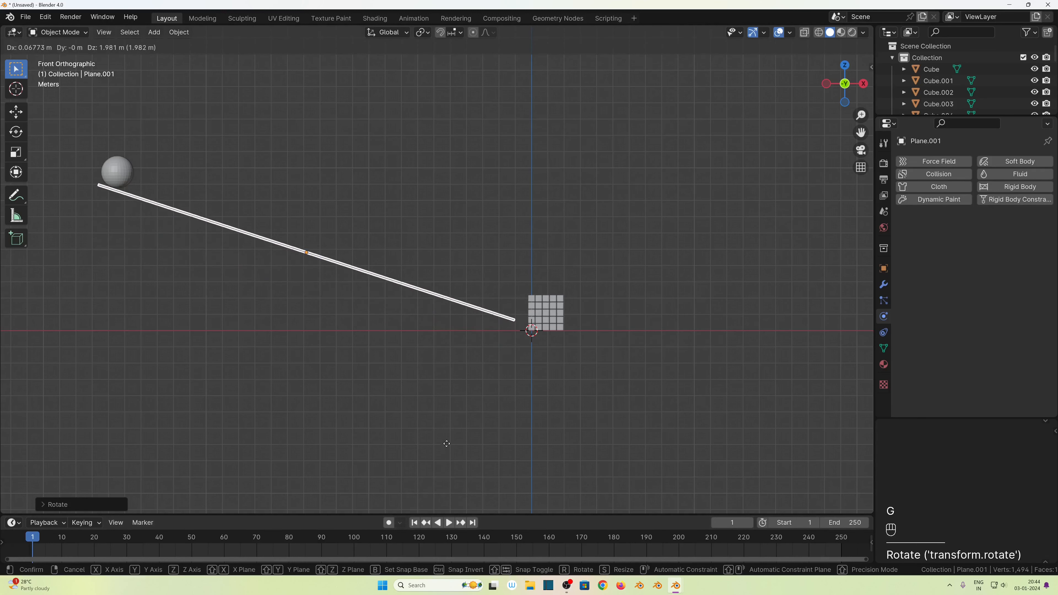
key("z")
key("shift")
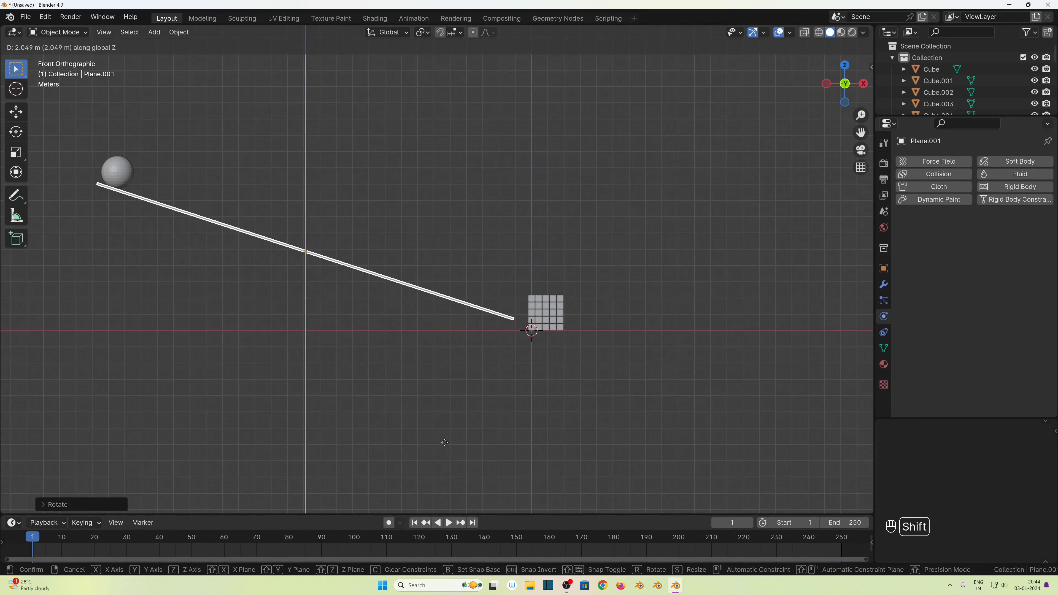
left_click(447, 497, "shift")
Step: Raise the sphere about 5.2 m along Z above the steeper ramp and adjust its position slightly along X
left_click(118, 175)
key("g")
key("z")
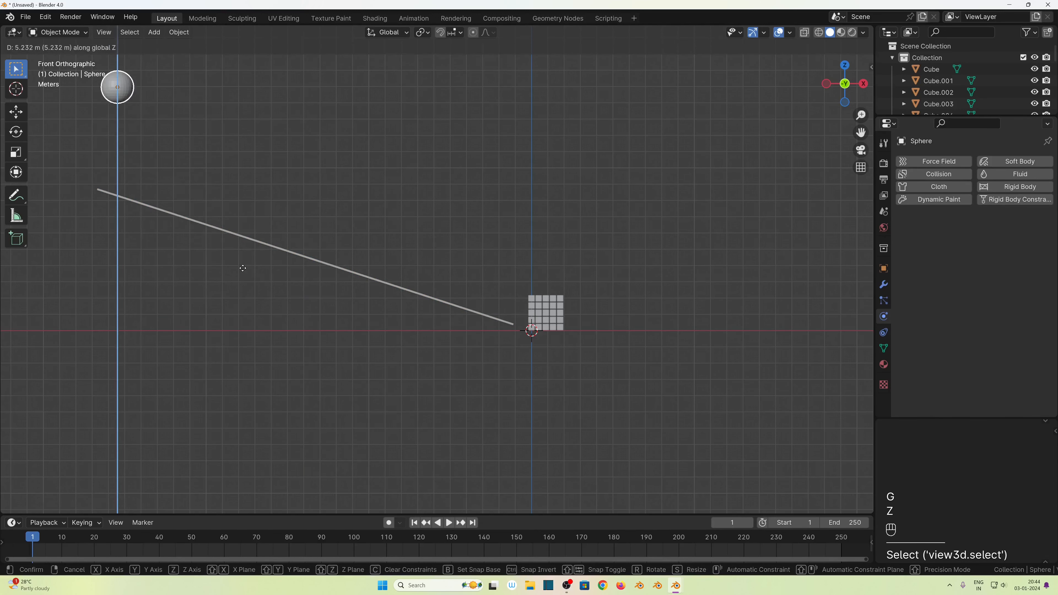
left_click(241, 268)
key("g")
key("x")
left_click(251, 267)
Step: Apply smooth shading to the sphere
middle_click_drag(448, 356, 341, 407)
scroll(419, 388, "down", 4)
scroll(262, 255, "up", 4)
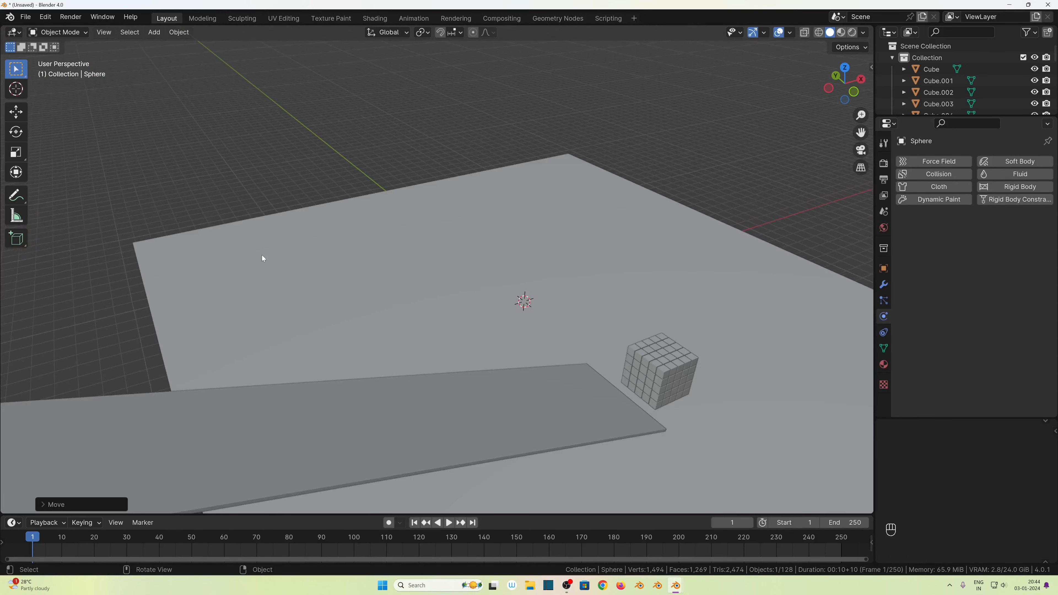
scroll(180, 253, "down", 2)
left_click(115, 227)
right_click(114, 226)
mouse_move(114, 225)
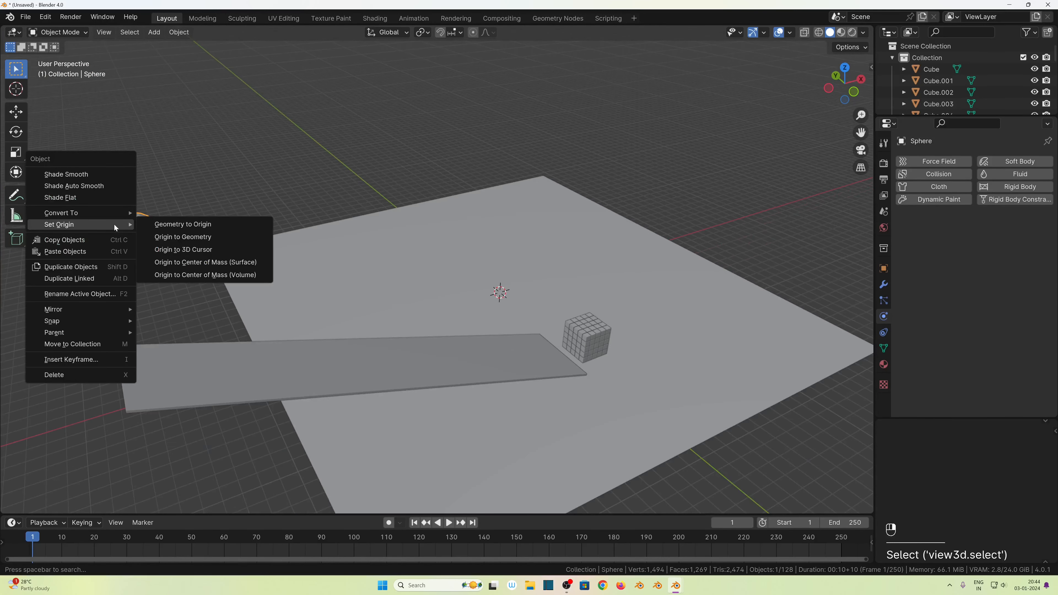
left_click(106, 175)
Step: Make the plank a passive rigid body
mouse_move(164, 261)
middle_mouse_down()
mouse_move(142, 328)
mouse_move(169, 270)
middle_mouse_up()
left_click(169, 273)
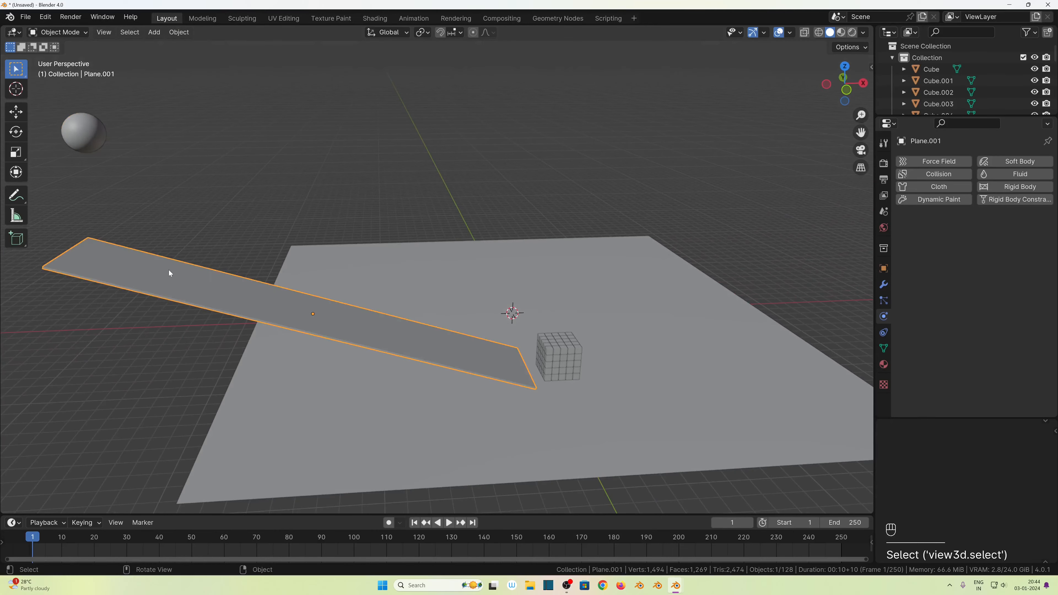
left_click(179, 32)
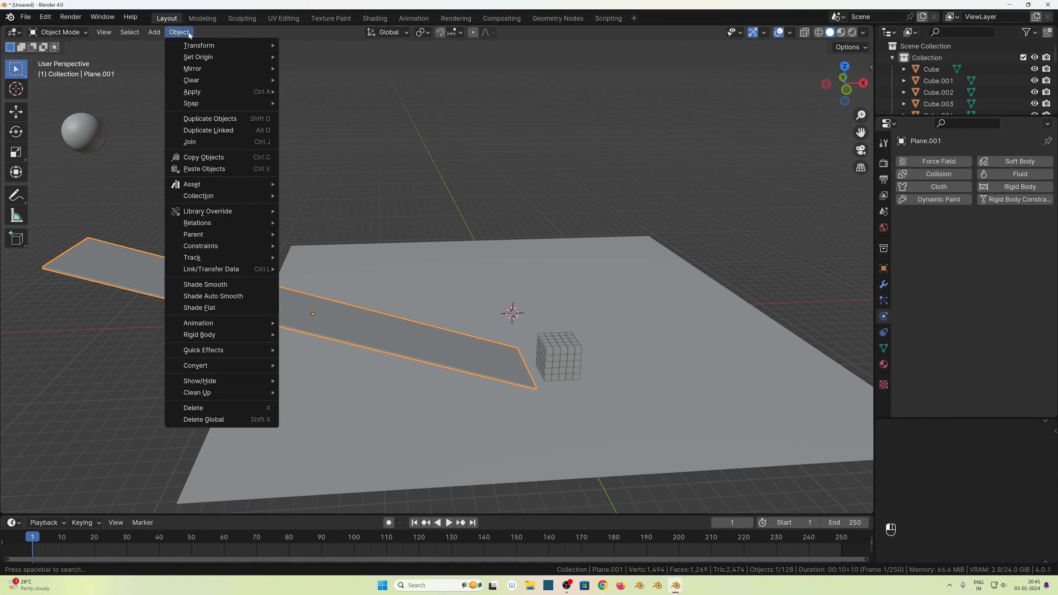
mouse_move(212, 333)
left_click(350, 347)
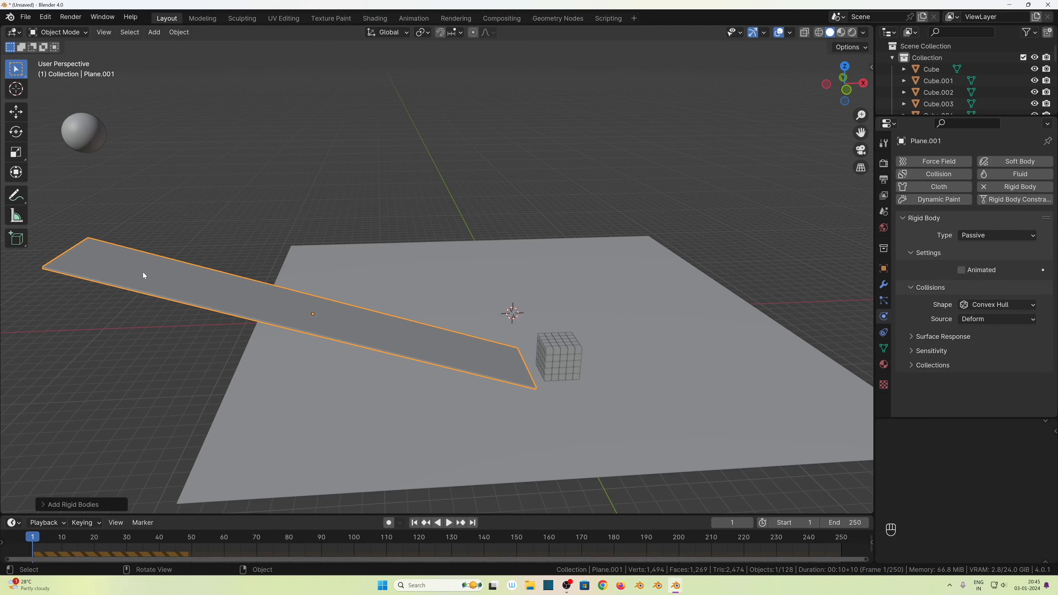
Step: Make the sphere an active rigid body
left_click(84, 133)
left_click(179, 32)
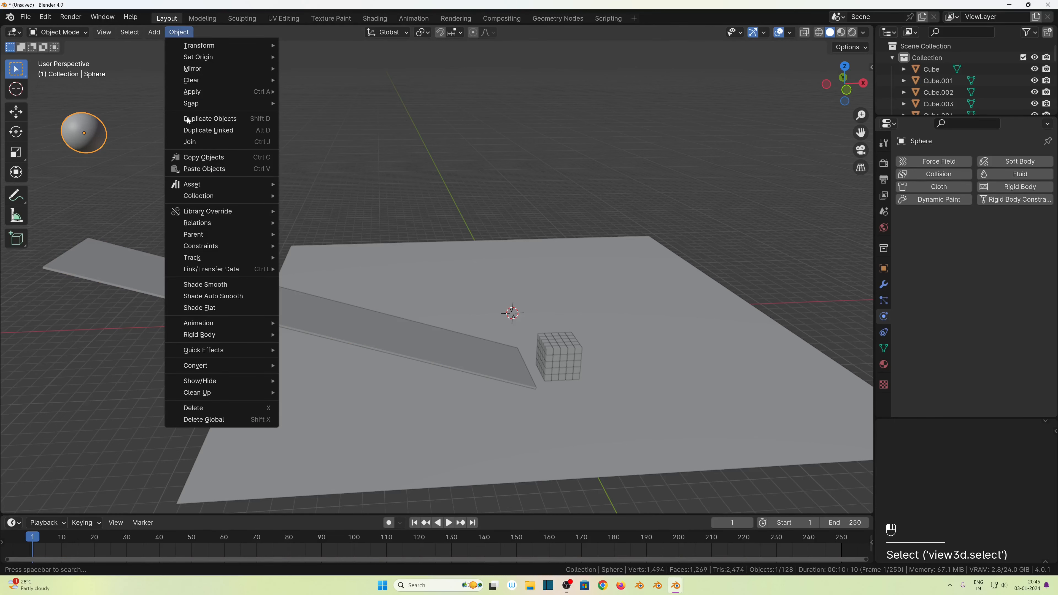
mouse_move(217, 334)
left_click(315, 335)
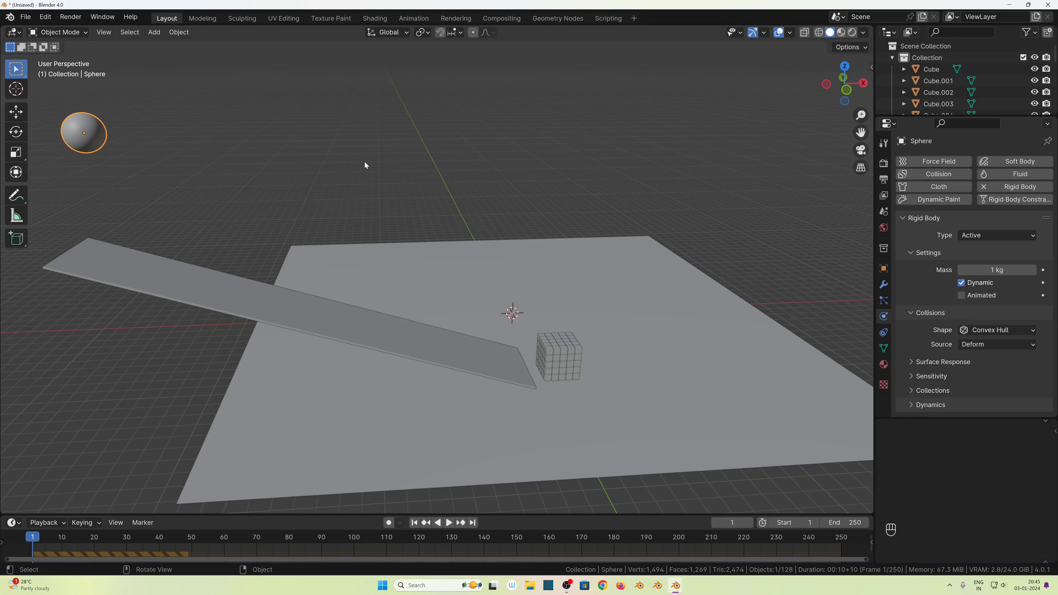
Step: Play the simulation to watch the sphere roll down the ramp into the cube stack, and stop playback
key("space")
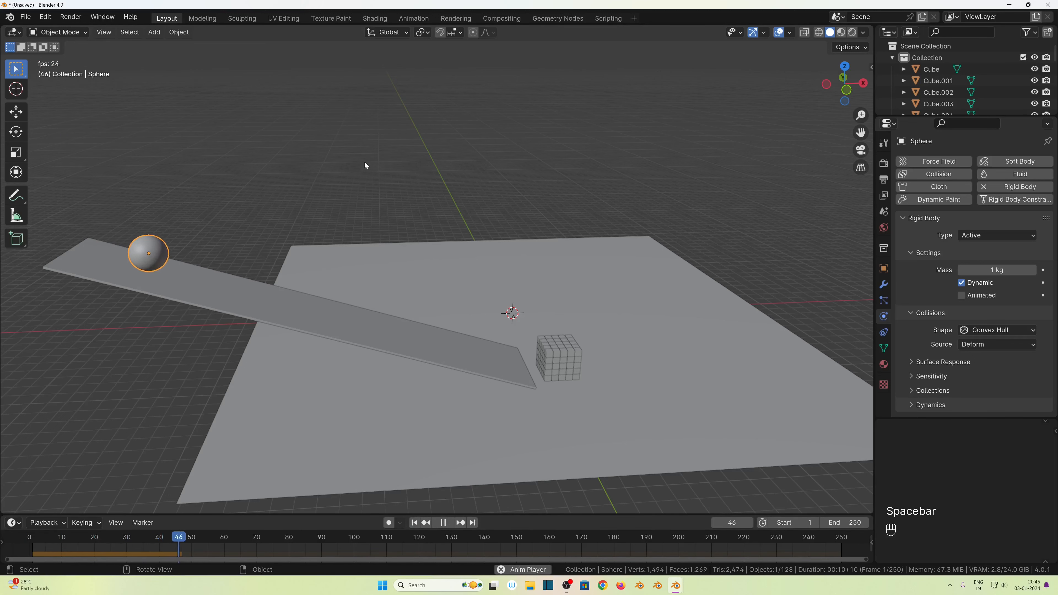
middle_click_drag(387, 336, 325, 336)
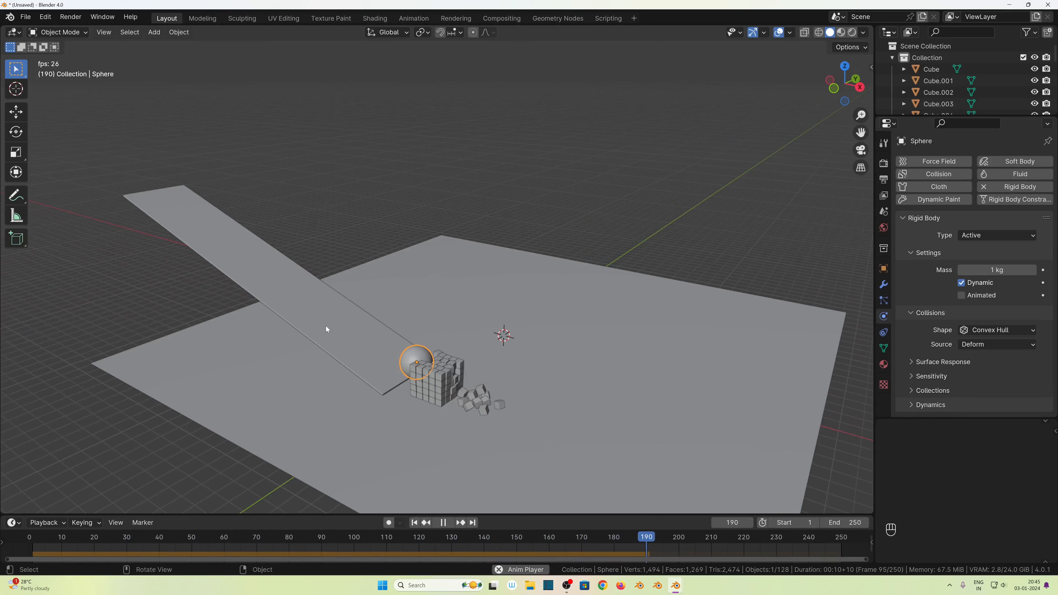
key("space")
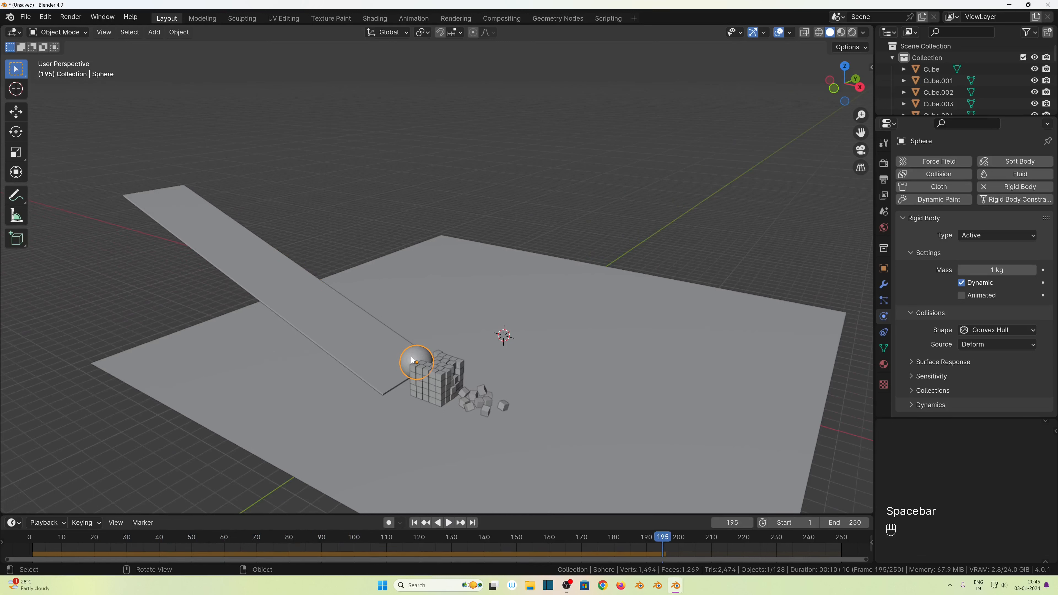
Step: Set the sphere's rigid body mass to 5 kg
left_click(999, 270)
type("5")
key("Return")
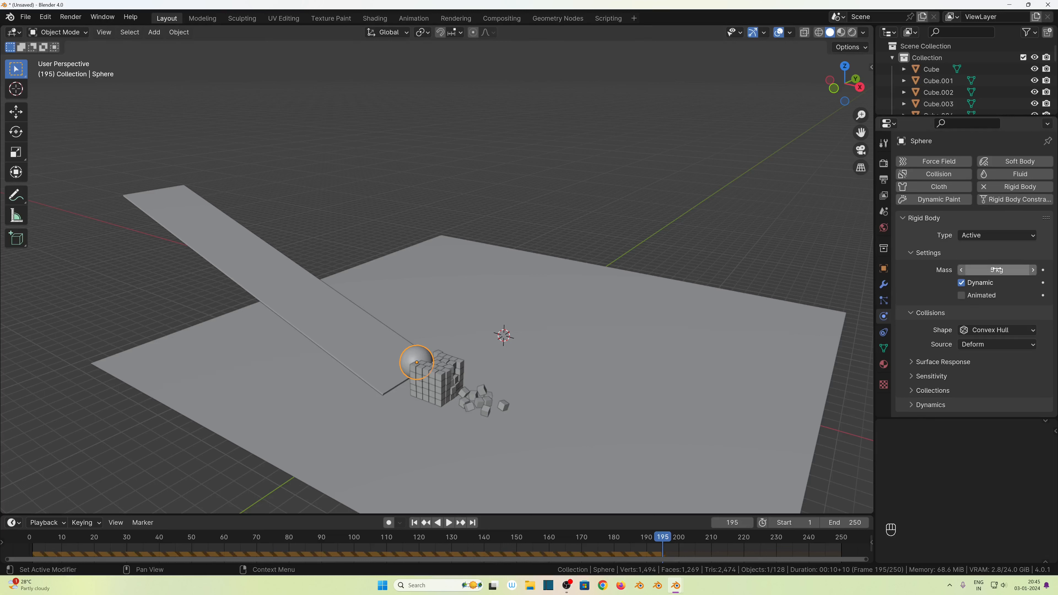
Step: Replay the simulation from the first frame to watch the heavier sphere hit the cubes, stop it and return to the start
left_click(414, 524)
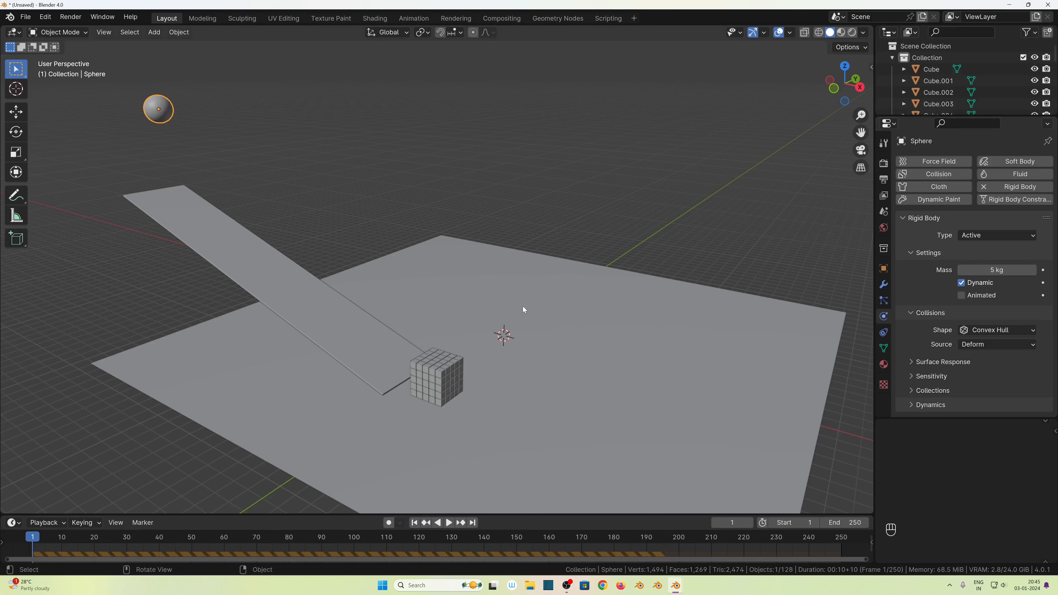
key("space")
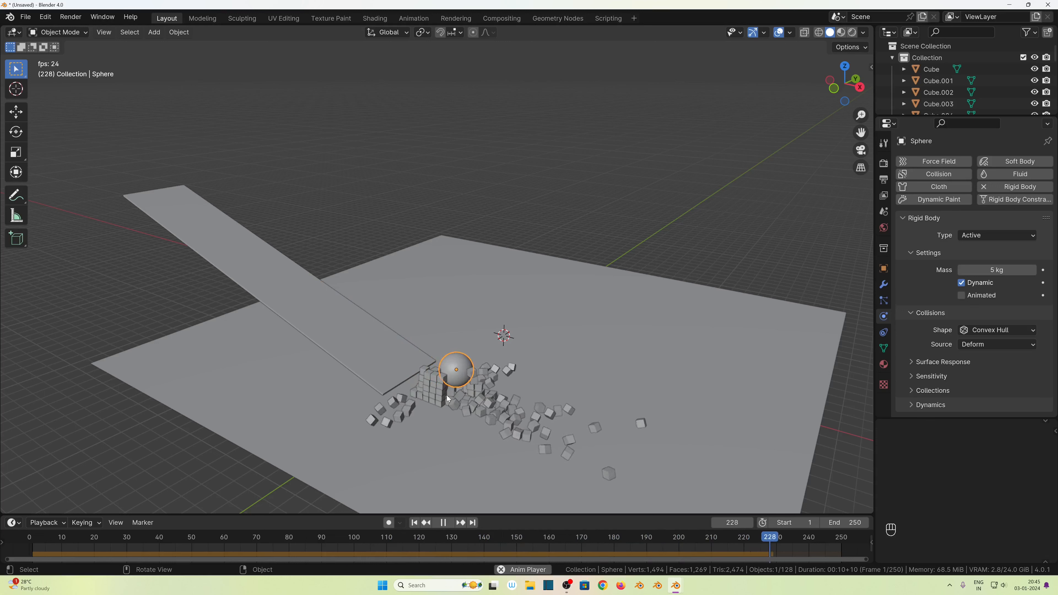
key("space")
left_click(415, 522)
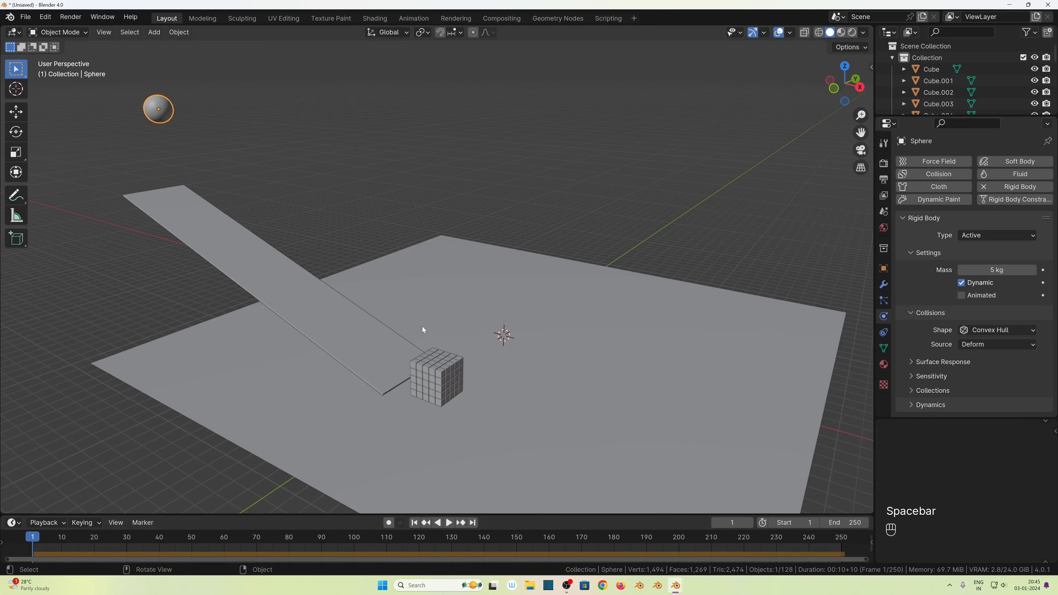
Step: Add a new cube on the floor and duplicate it, placing the copy about 3.6 m higher
middle_click_drag(470, 365, 360, 268)
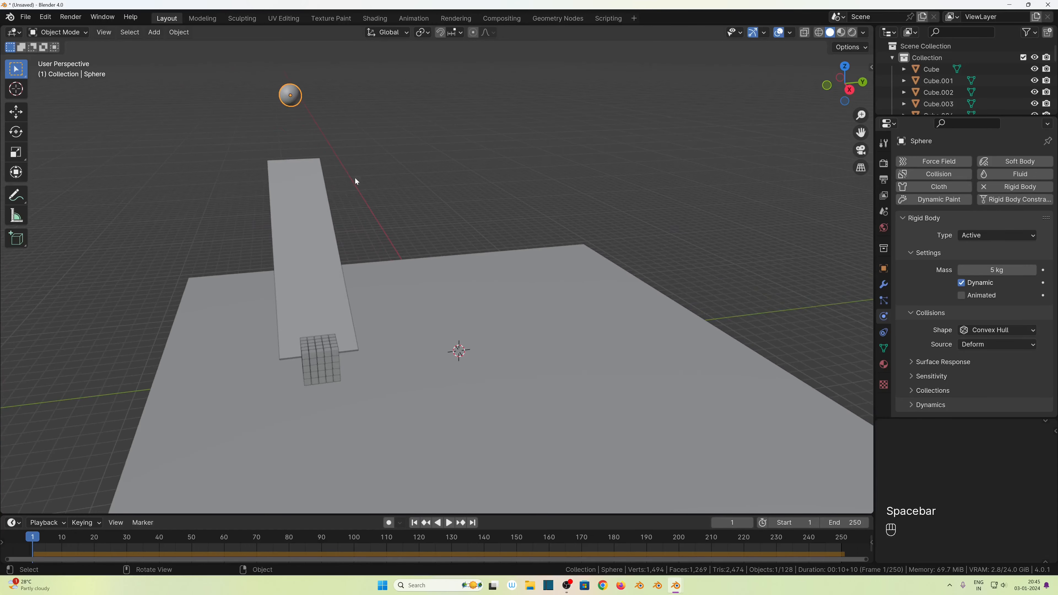
middle_click_drag(420, 322, 557, 330)
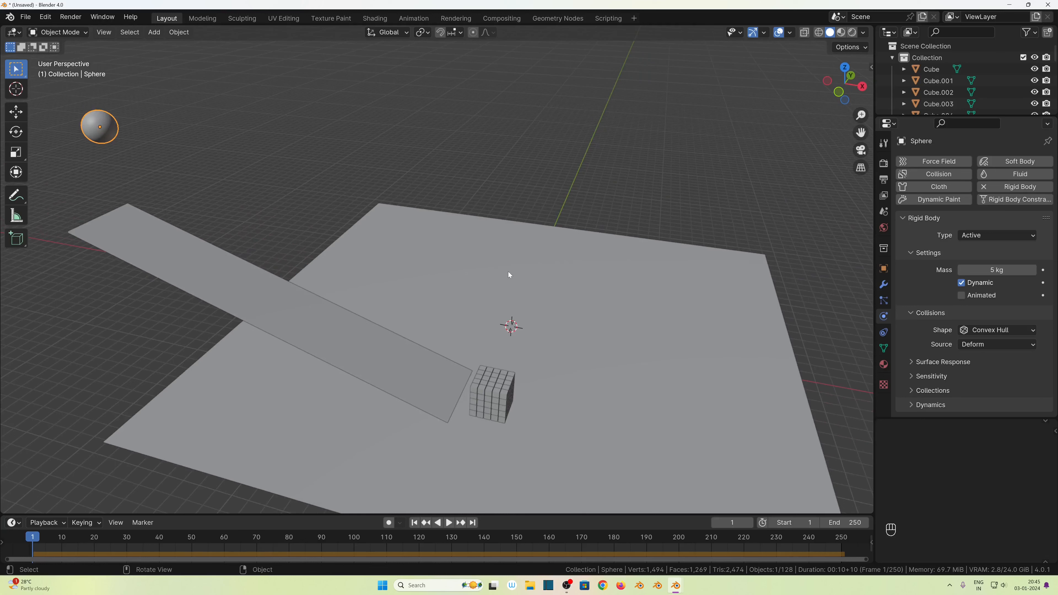
key("shift+a")
mouse_move(509, 272)
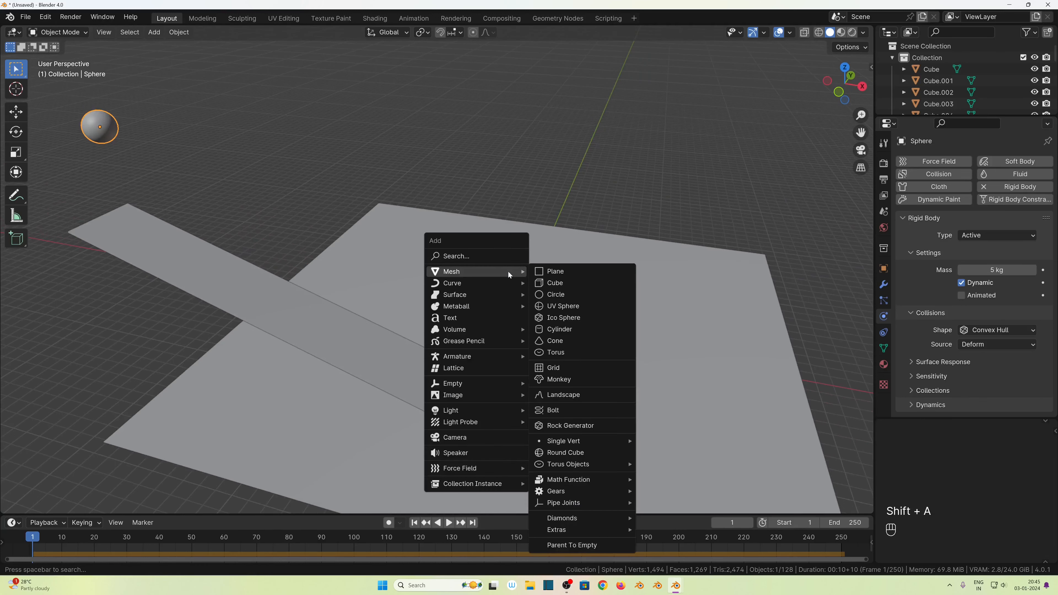
left_click(571, 283)
middle_click_drag(584, 325, 478, 427)
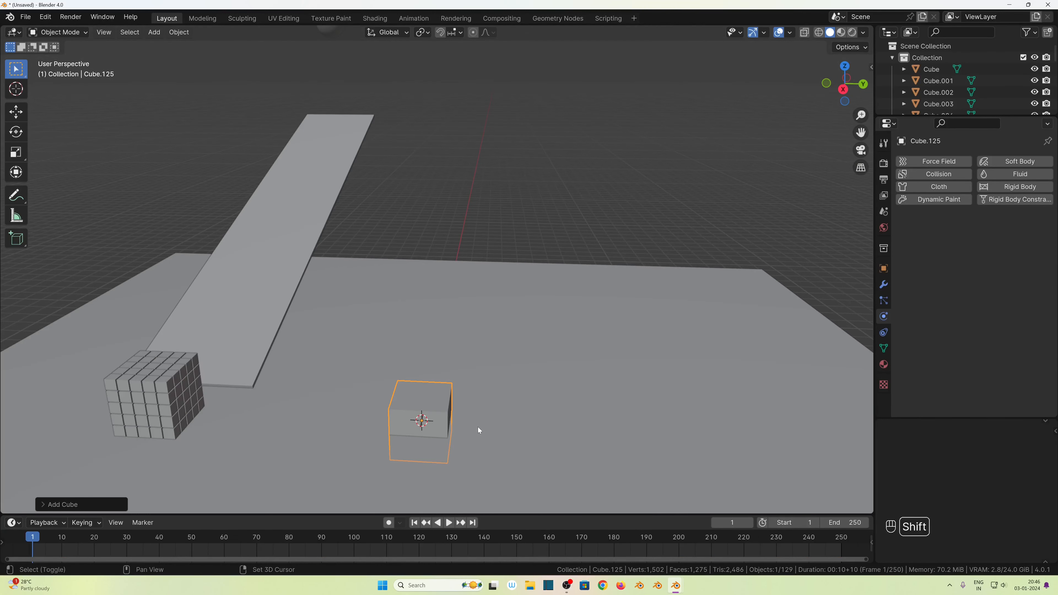
key("shift+d")
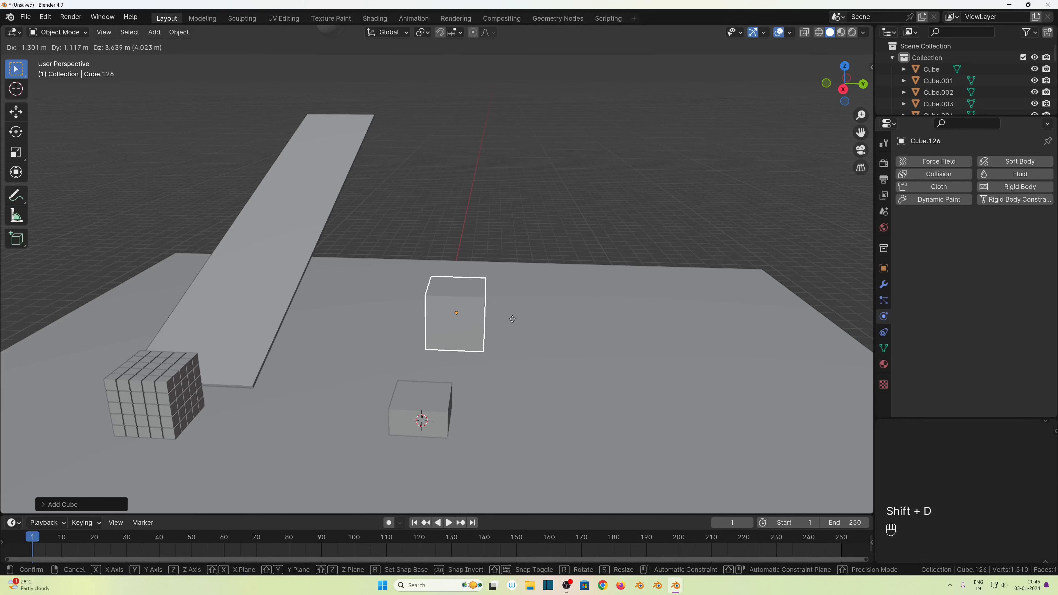
left_click(513, 321)
Step: Scale the duplicated cube into a beam, to about 2.9 along Y and about 0.4 along the other two axes
middle_click_drag(512, 321, 601, 357)
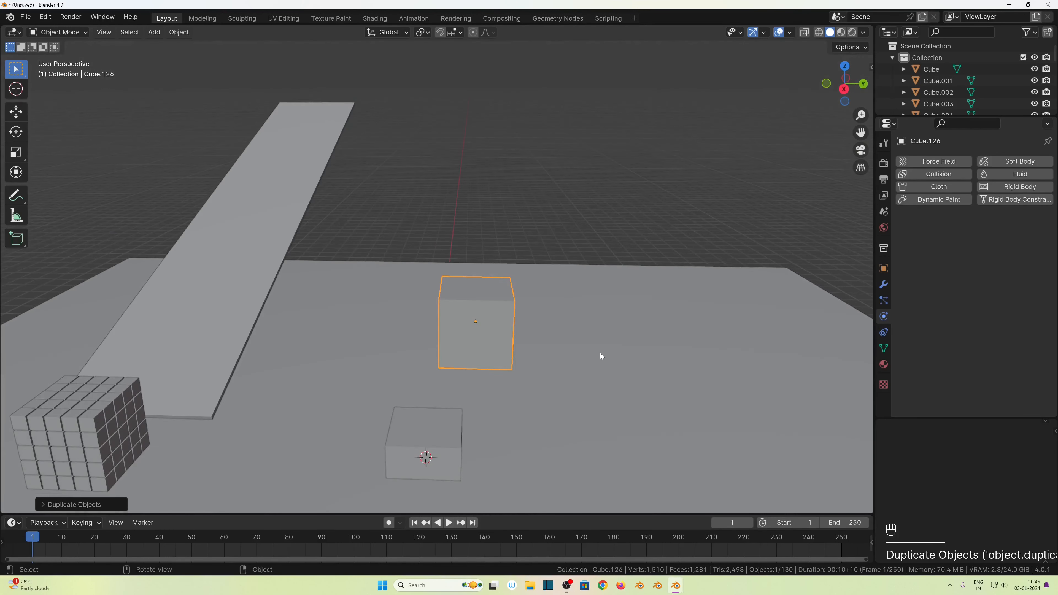
key("s")
key("y")
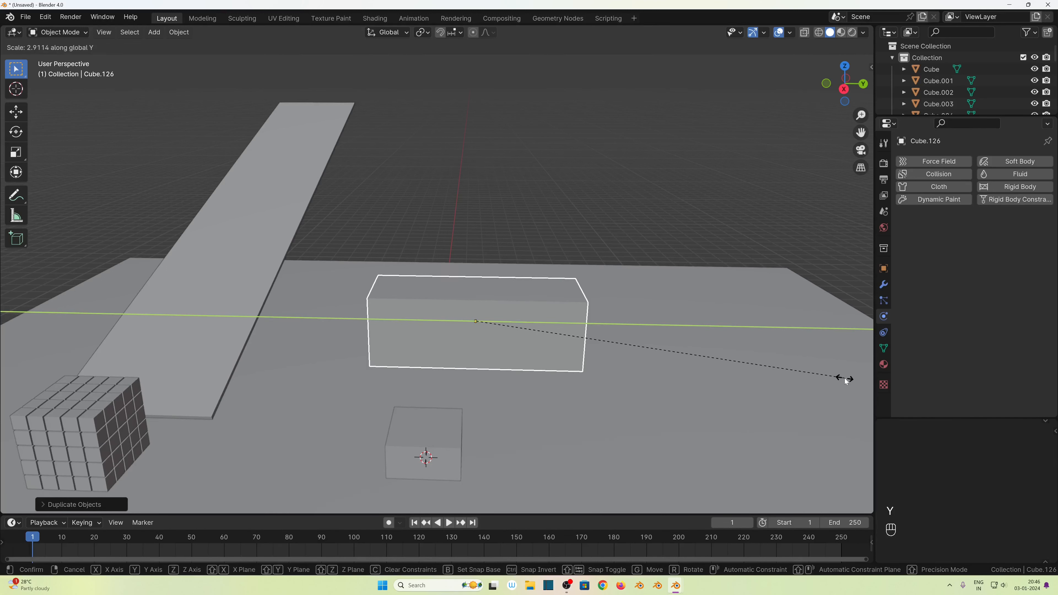
left_click(845, 379)
middle_click_drag(548, 375, 691, 395)
key("s")
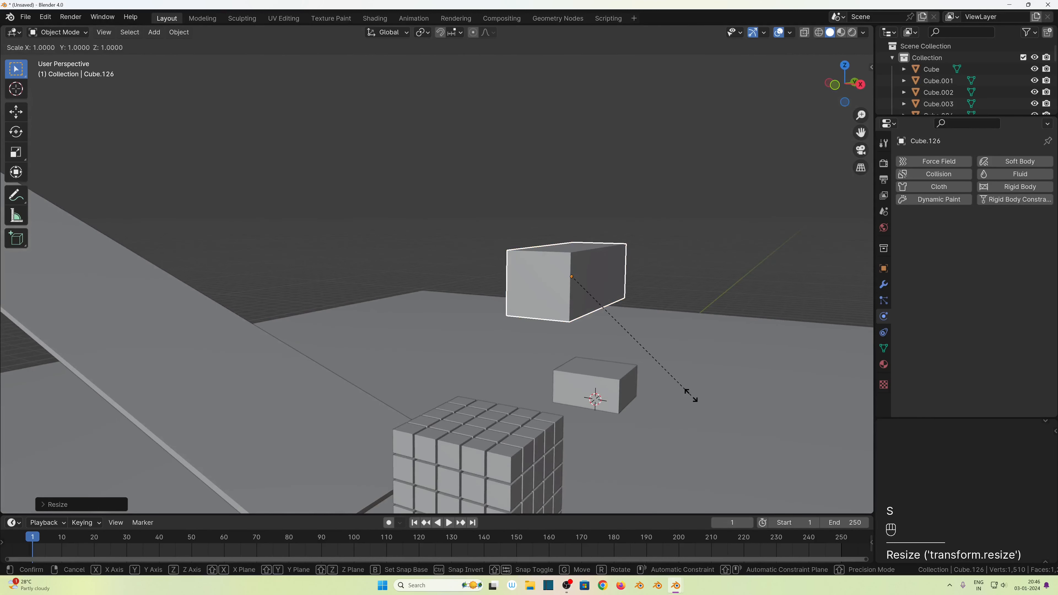
key("shift+y")
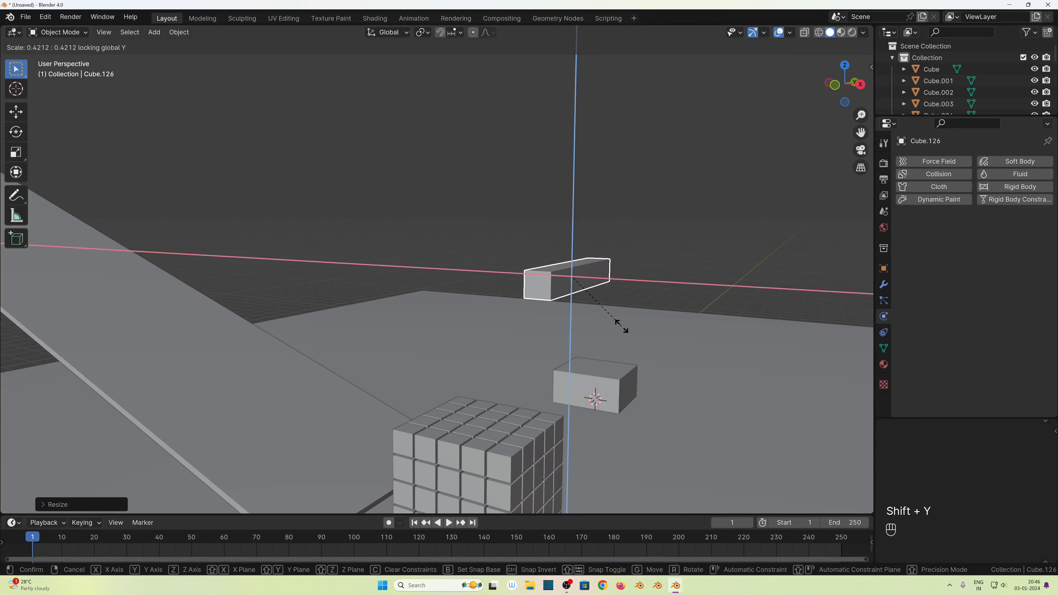
left_click(612, 321)
Step: Apply the beam's scale
middle_click_drag(612, 321, 552, 277)
key("ctrl+a")
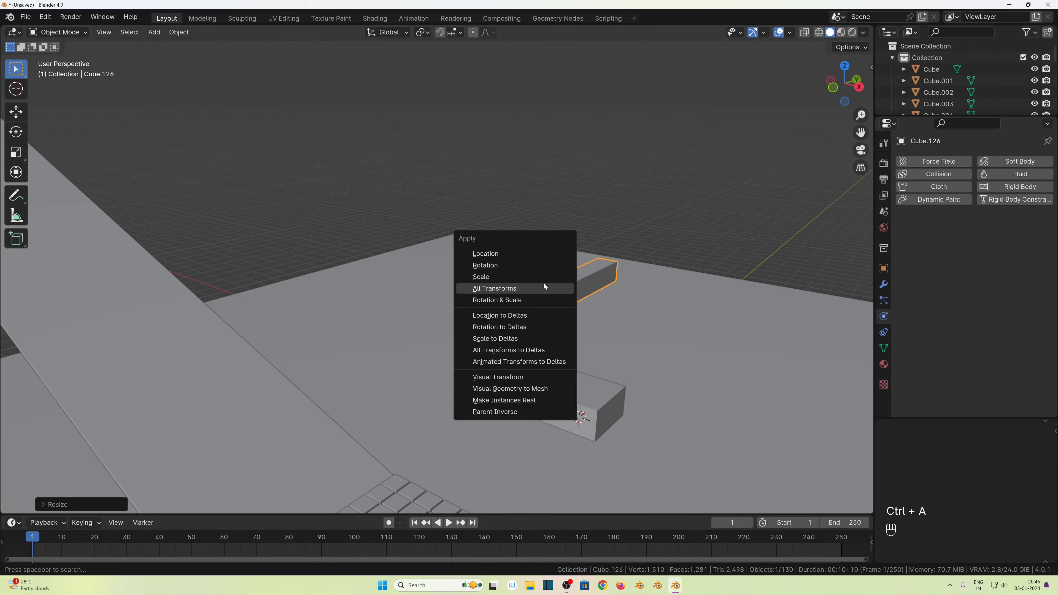
left_click(542, 275)
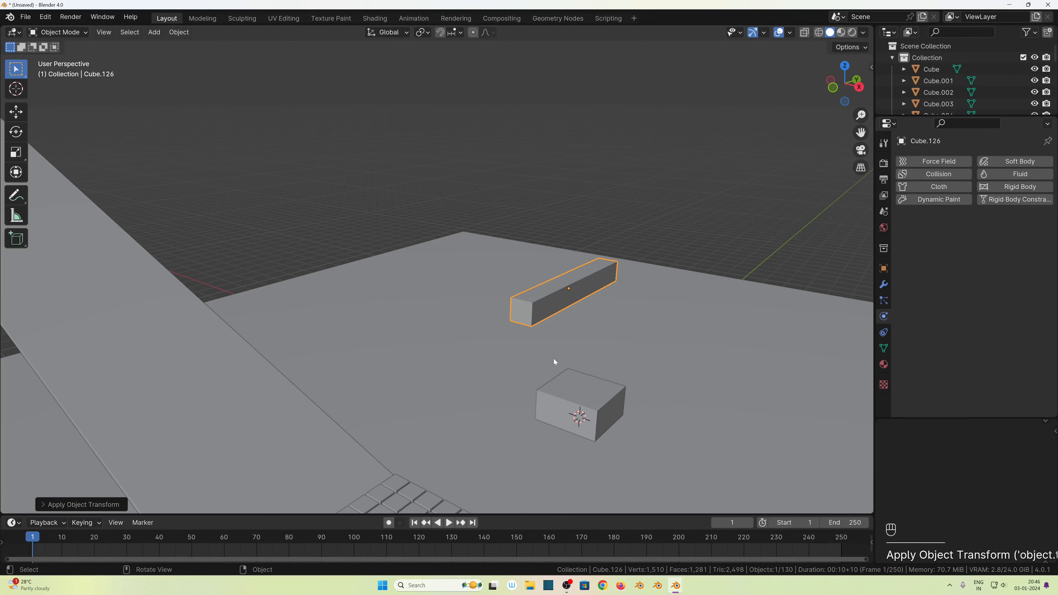
Step: Add an Array modifier to the beam and set its relative offset factor X to -1.1
scroll(484, 298, "down", 3)
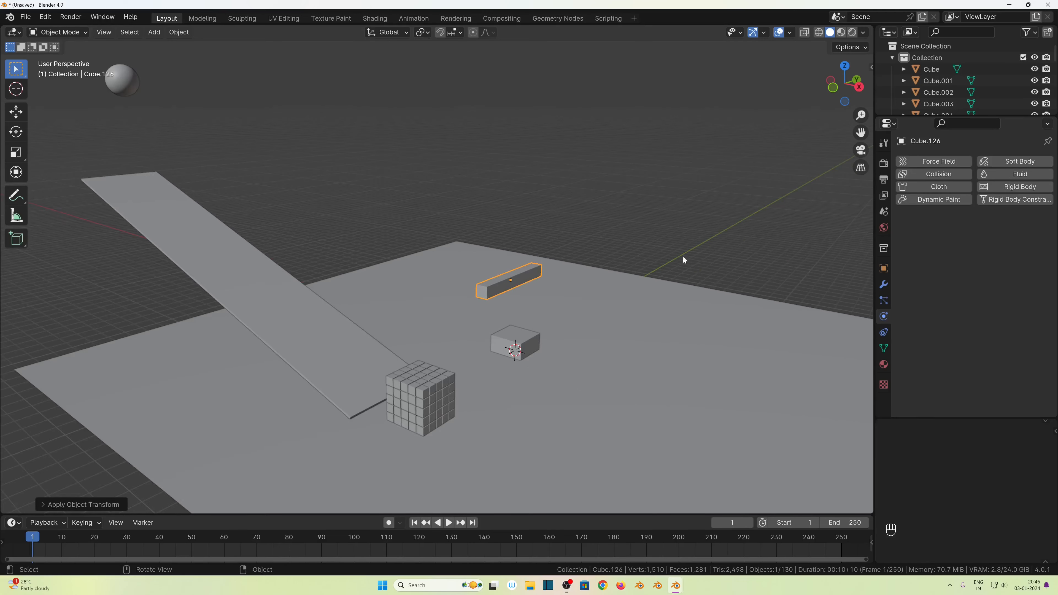
left_click(884, 286)
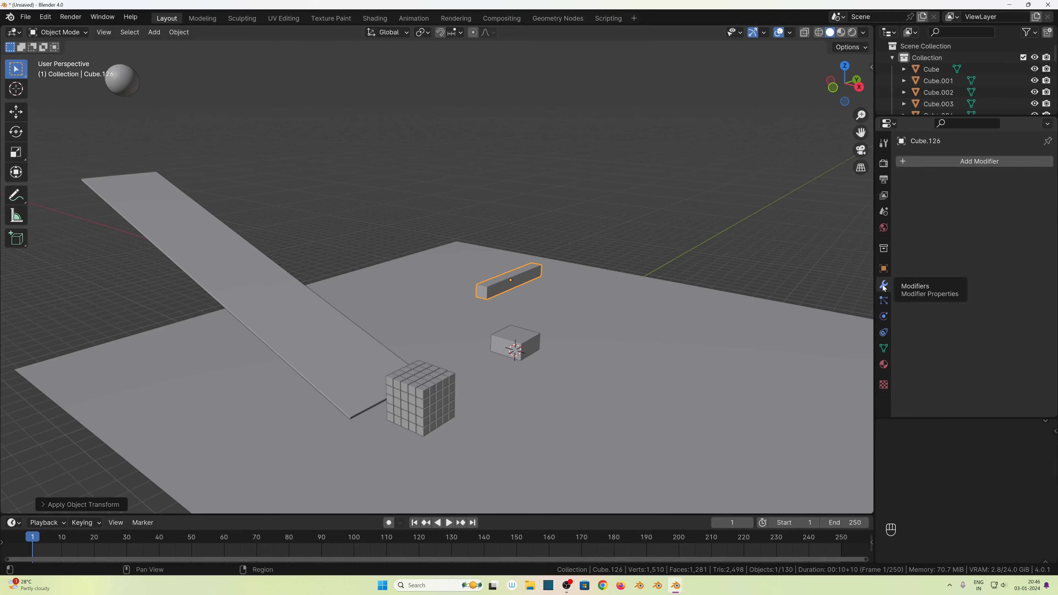
left_click(953, 161)
mouse_move(953, 160)
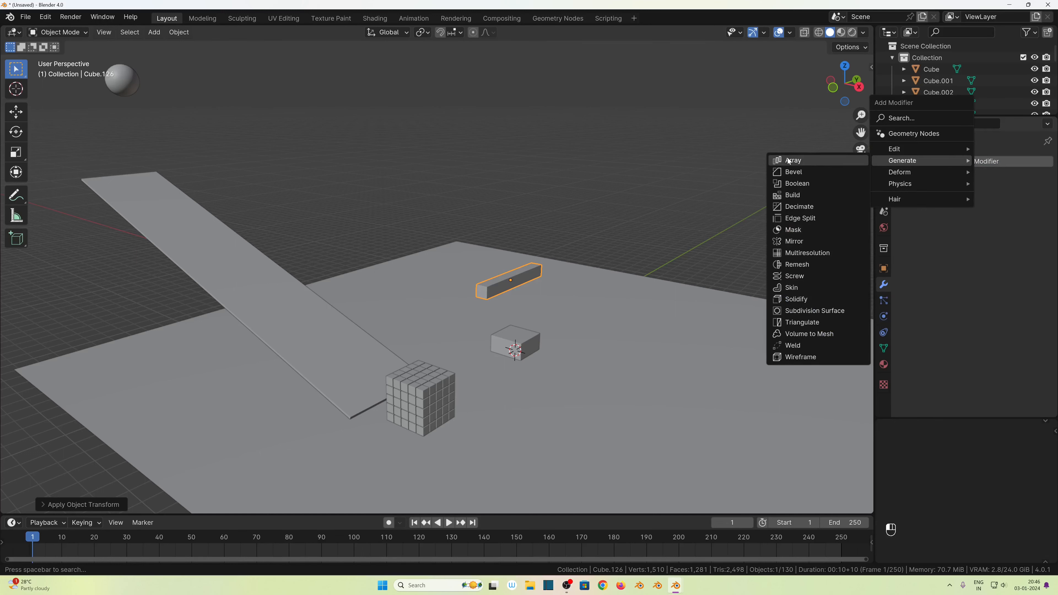
left_click(850, 160)
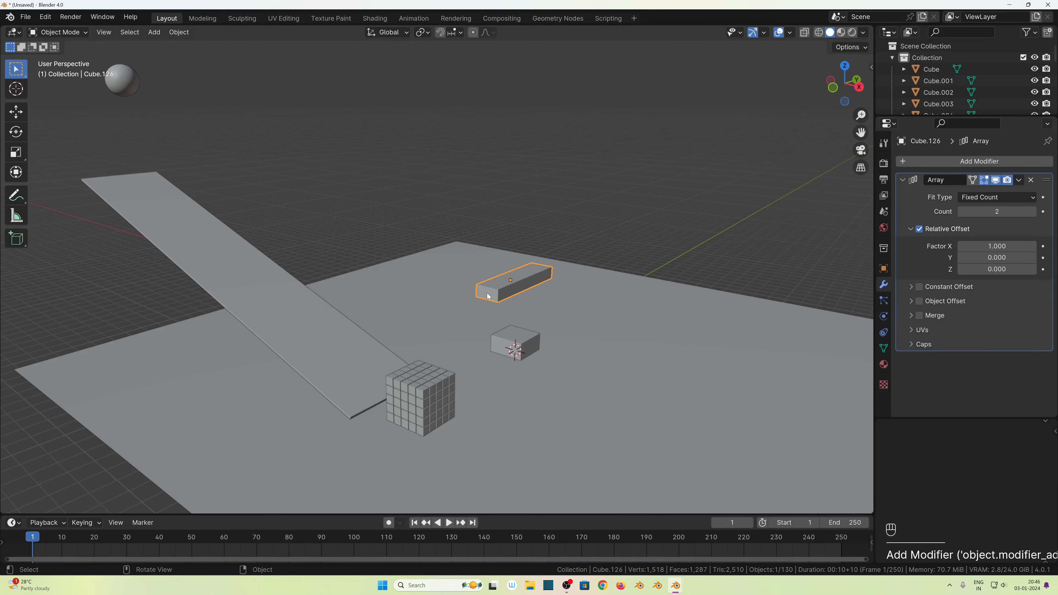
double_click(997, 246)
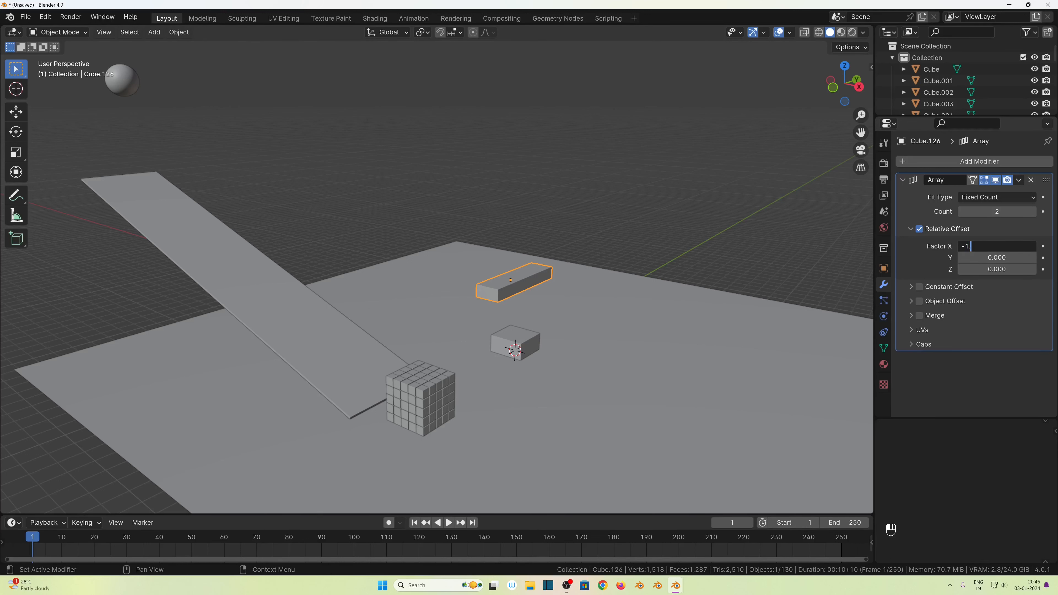
key("Return")
Step: Set the array's relative offset Z factor to 1.1
scroll(619, 331, "up", 2)
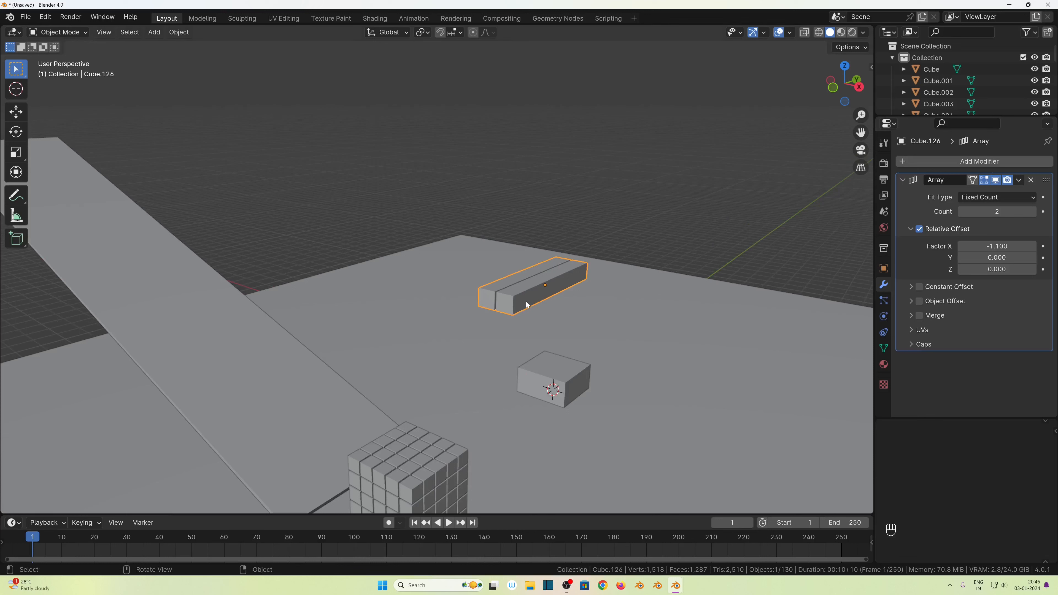
double_click(997, 269)
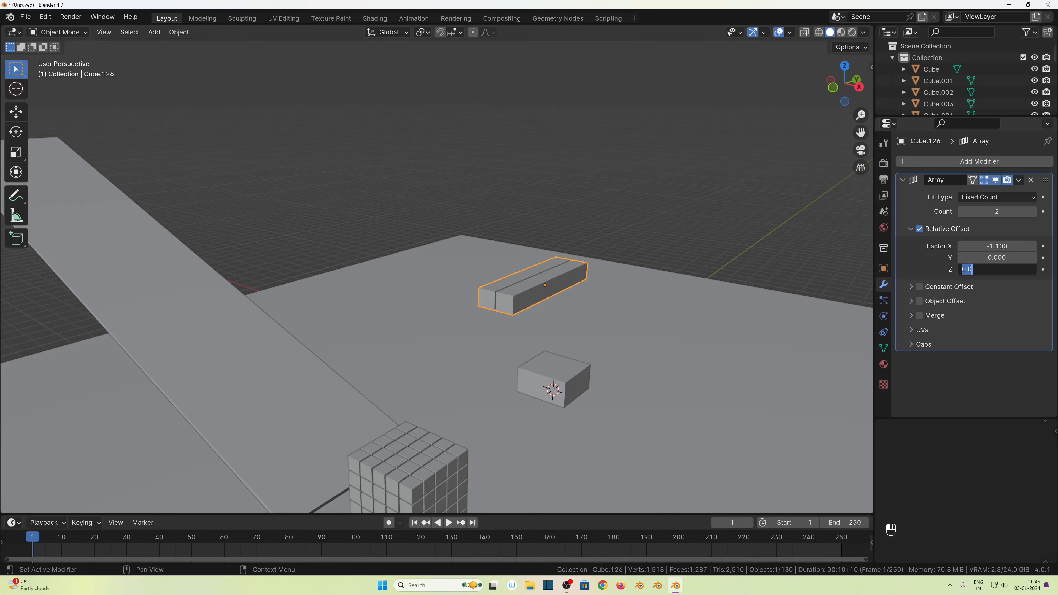
type("1.1")
key("Return")
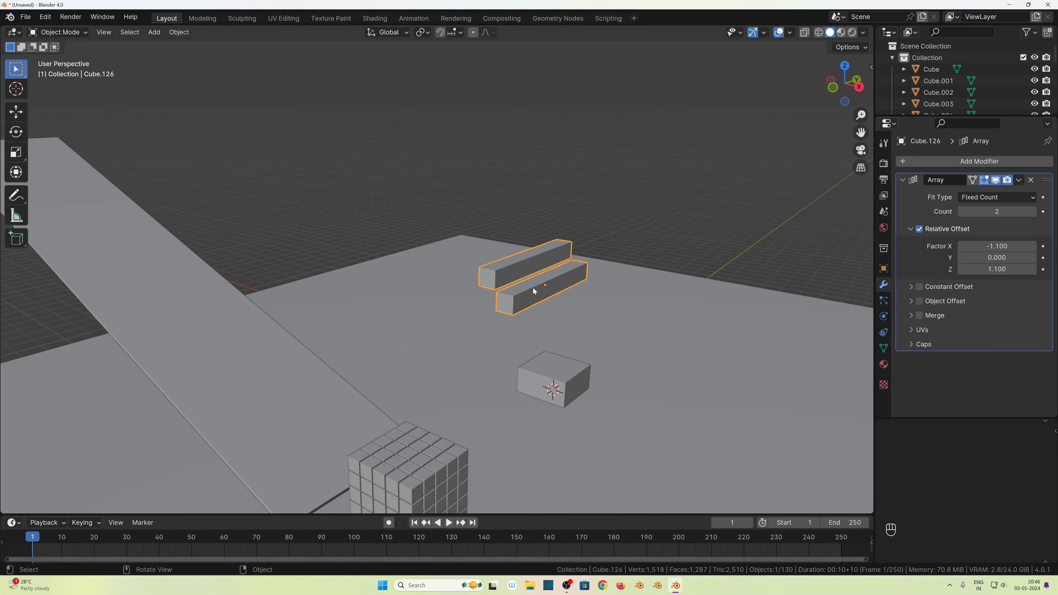
Step: Set the array's relative offset Z factor to 1 so the beams step upward without a vertical gap
middle_click_drag(512, 274, 664, 338)
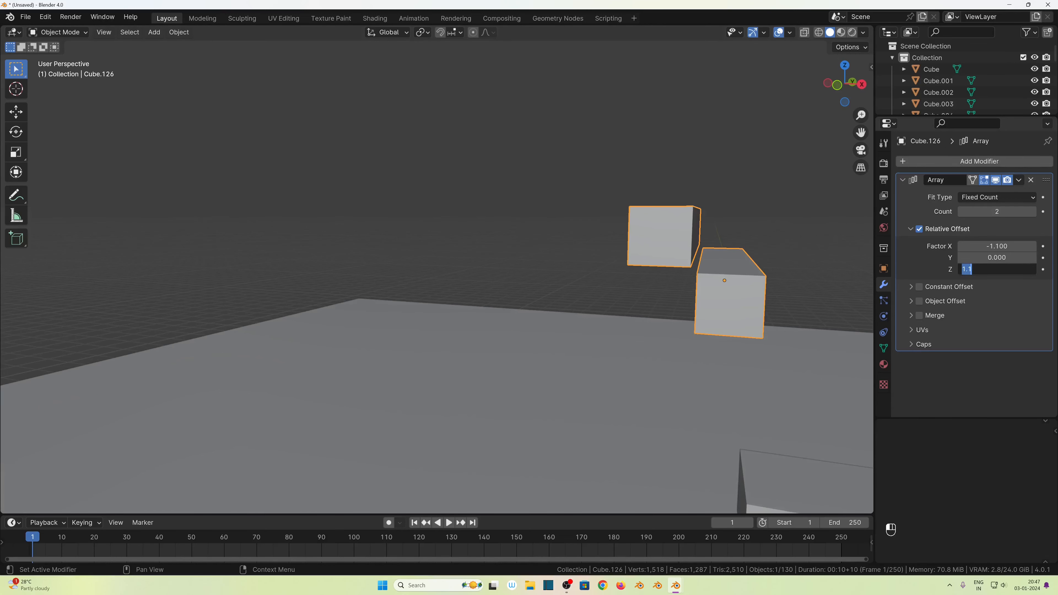
type("1")
key("Return")
Step: Set the array count to 10
middle_click_drag(642, 288, 459, 285)
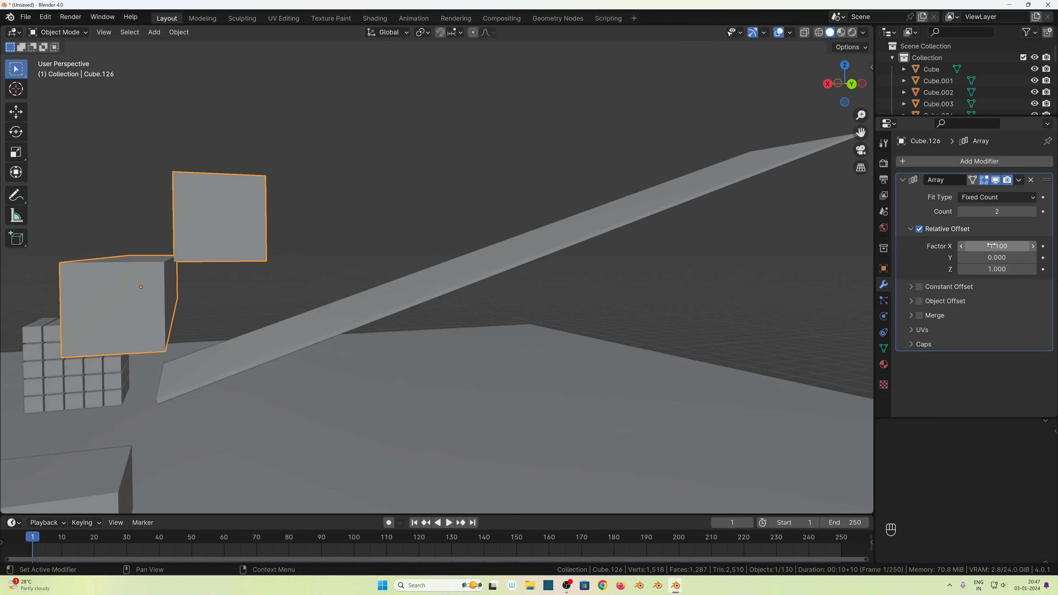
middle_click_drag(241, 301, 582, 299)
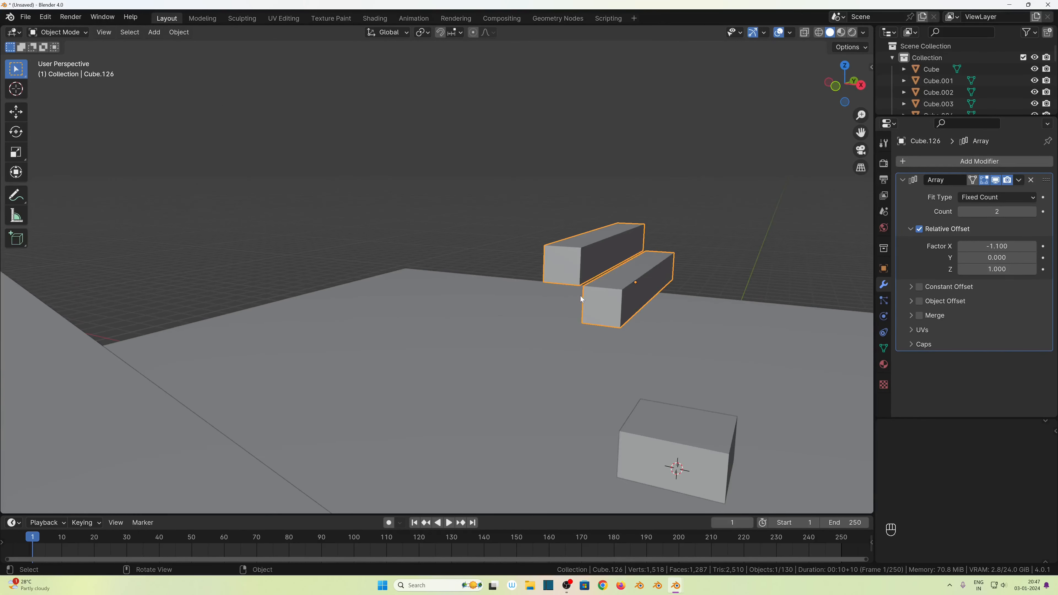
left_click(997, 212)
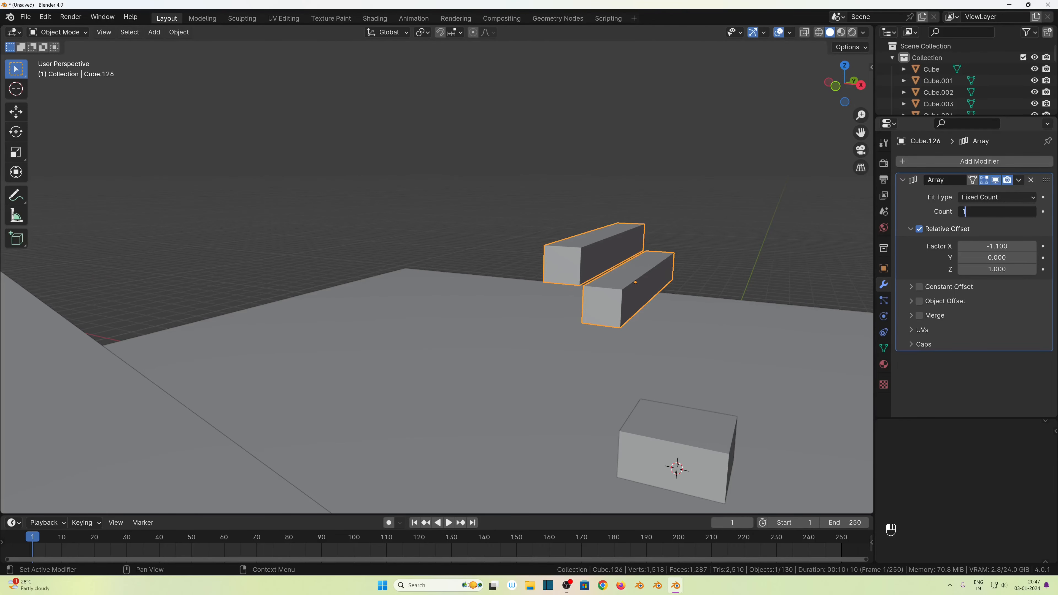
type("10")
key("Return")
Step: Set the array count to 15 to form the staircase
middle_click_drag(500, 317, 448, 379)
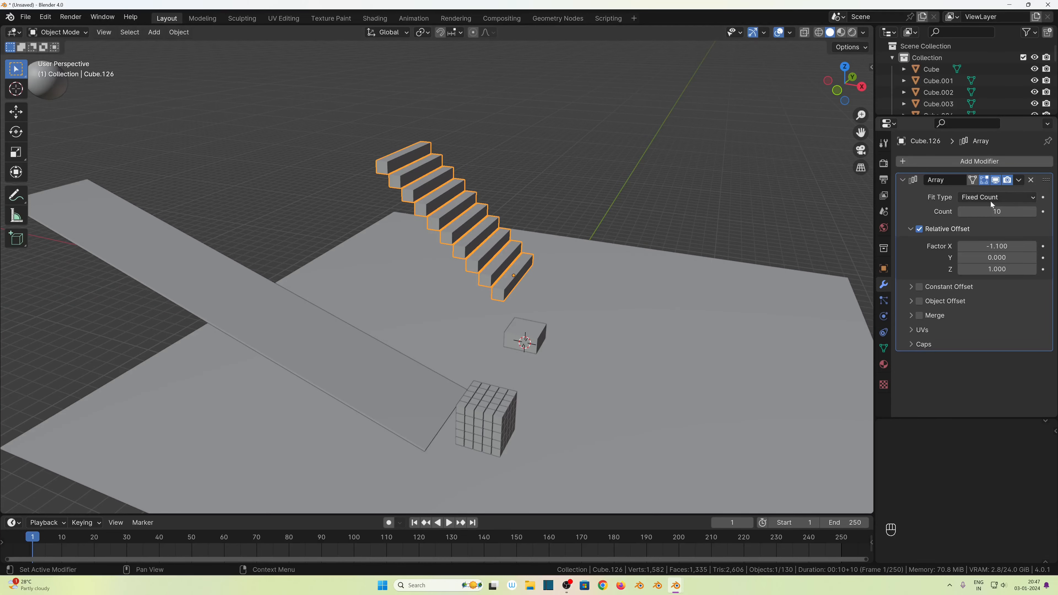
left_click(997, 211)
type("15")
key("Return")
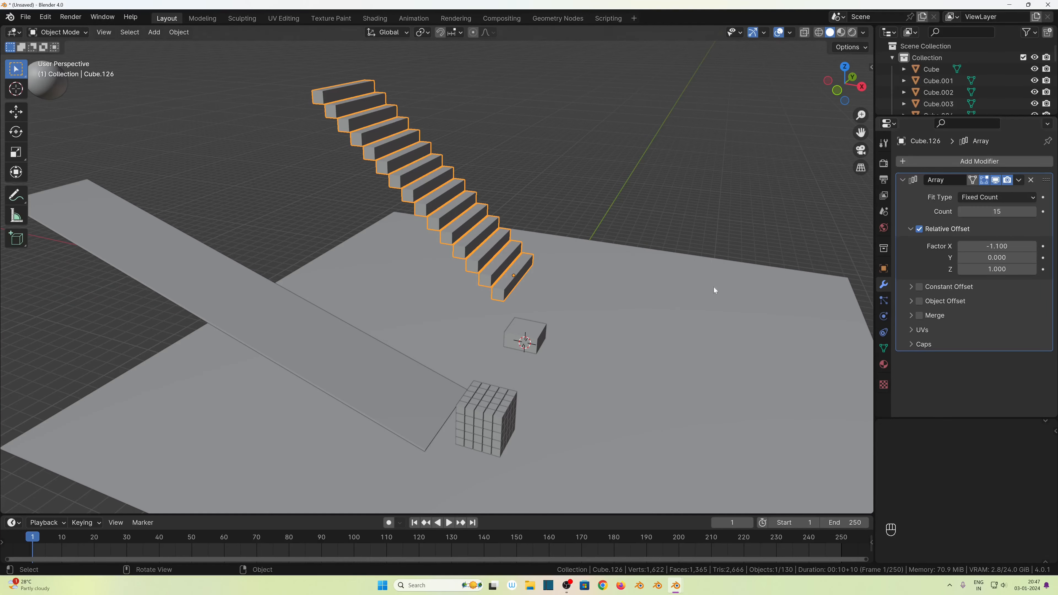
Step: Apply the Array modifier on the staircase
middle_click_drag(716, 290, 617, 303)
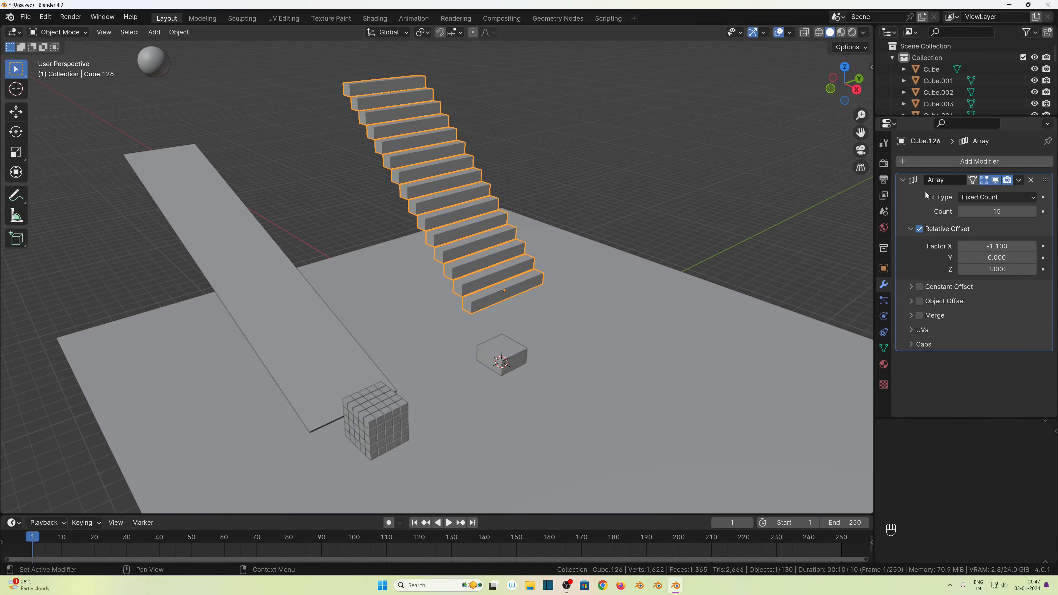
left_click(1020, 180)
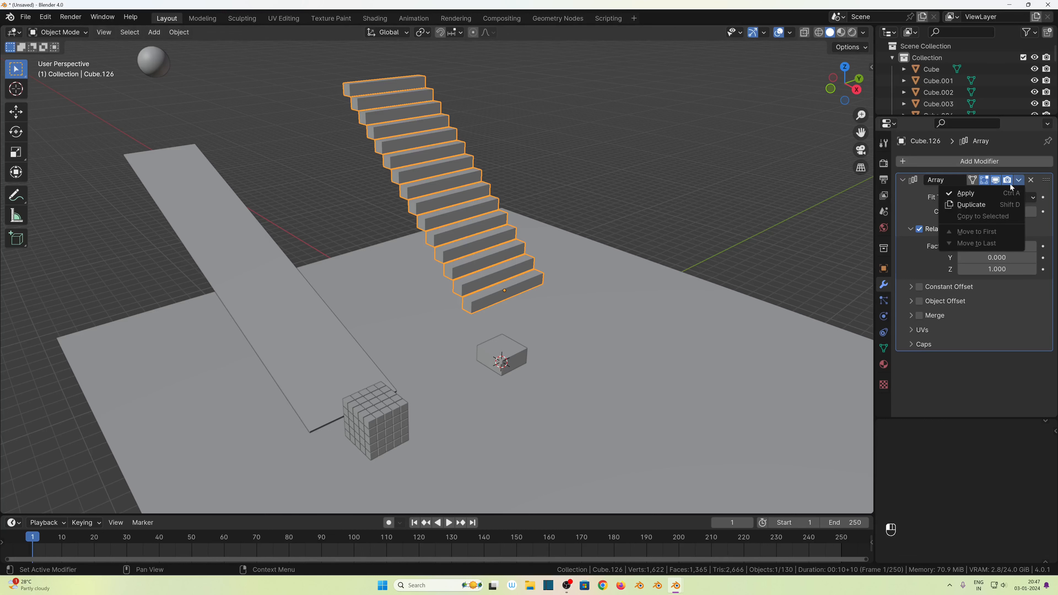
left_click(967, 192)
Step: Separate the whole staircase mesh by loose parts so that every step is its own object
left_click(474, 258)
middle_click_drag(474, 258, 276, 142)
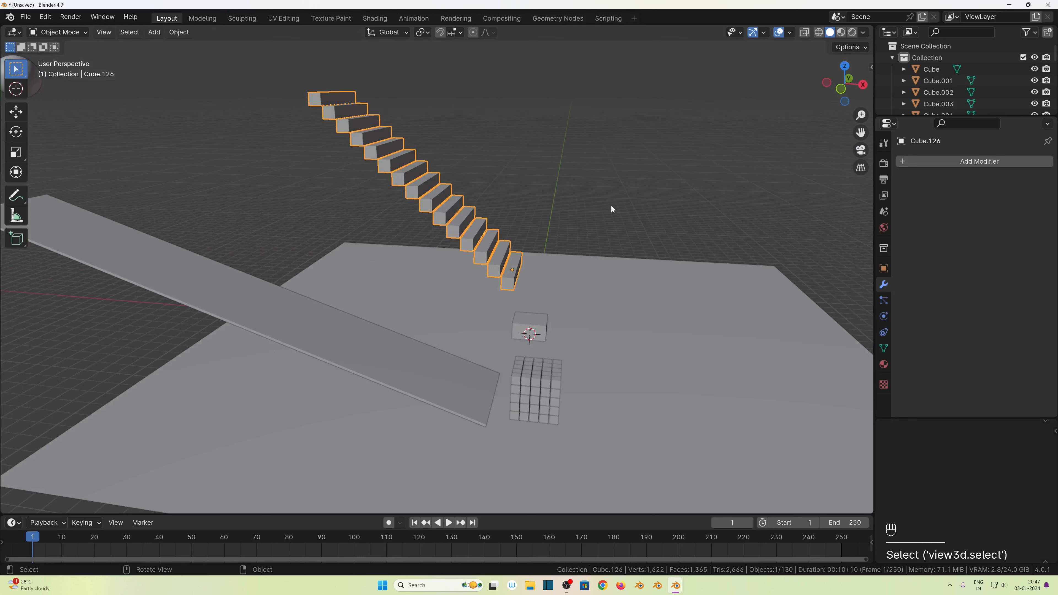
key("Tab")
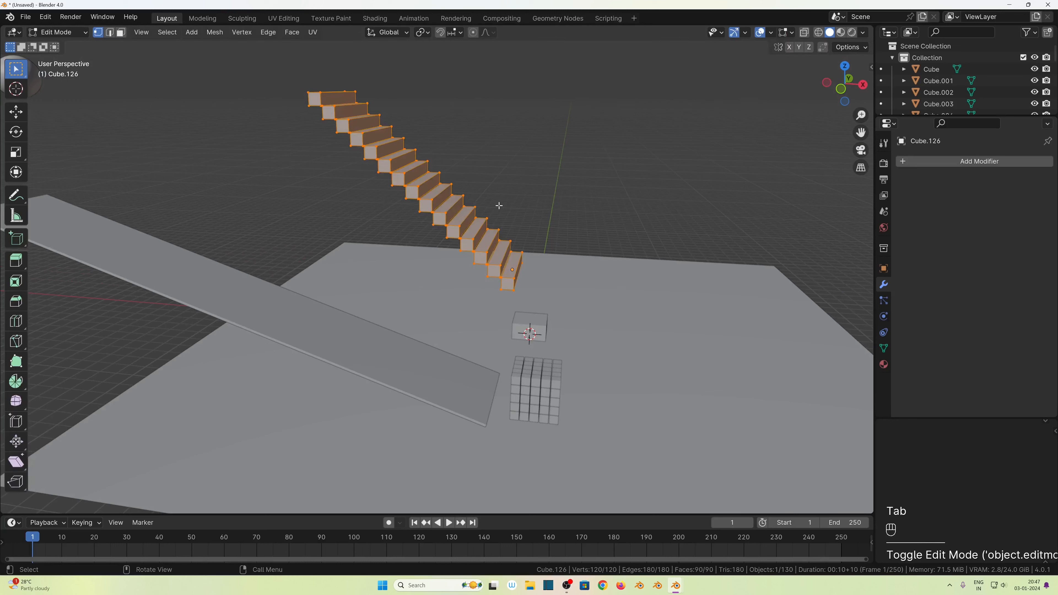
key("a")
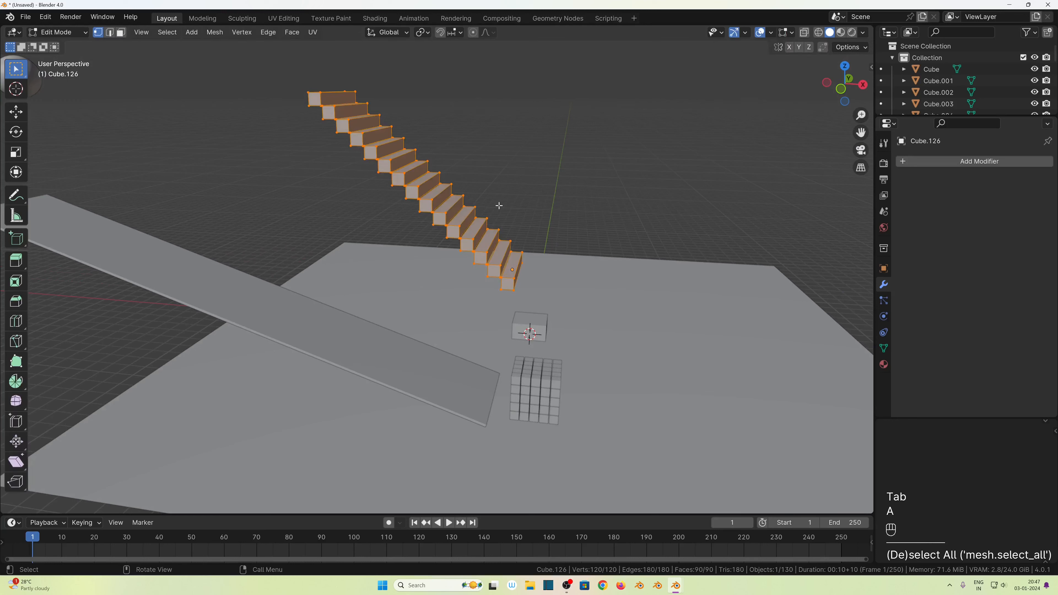
key("p")
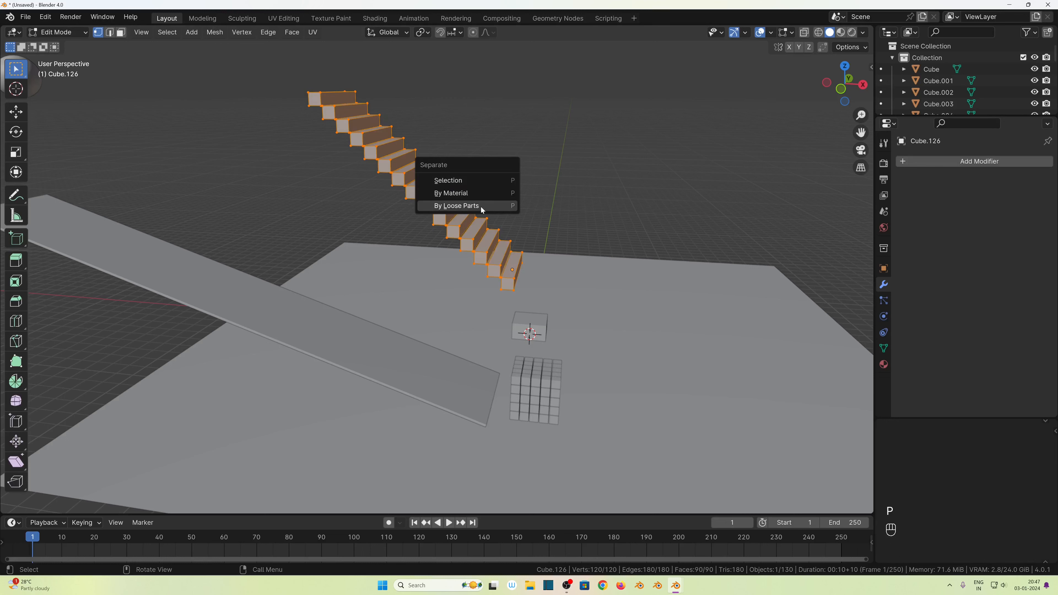
left_click(481, 206)
key("Tab")
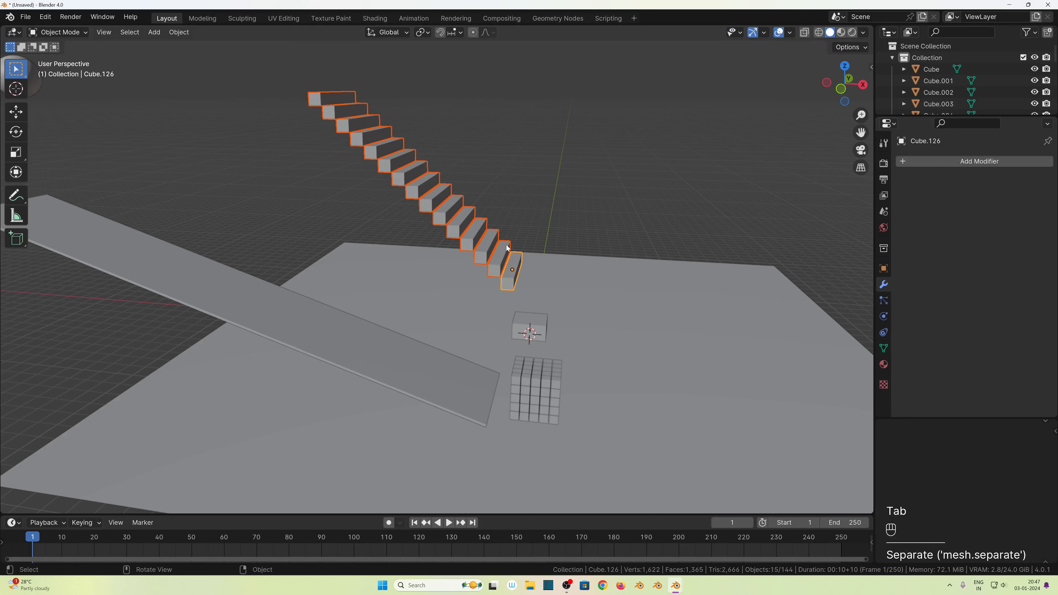
left_click(511, 269)
left_click(487, 246)
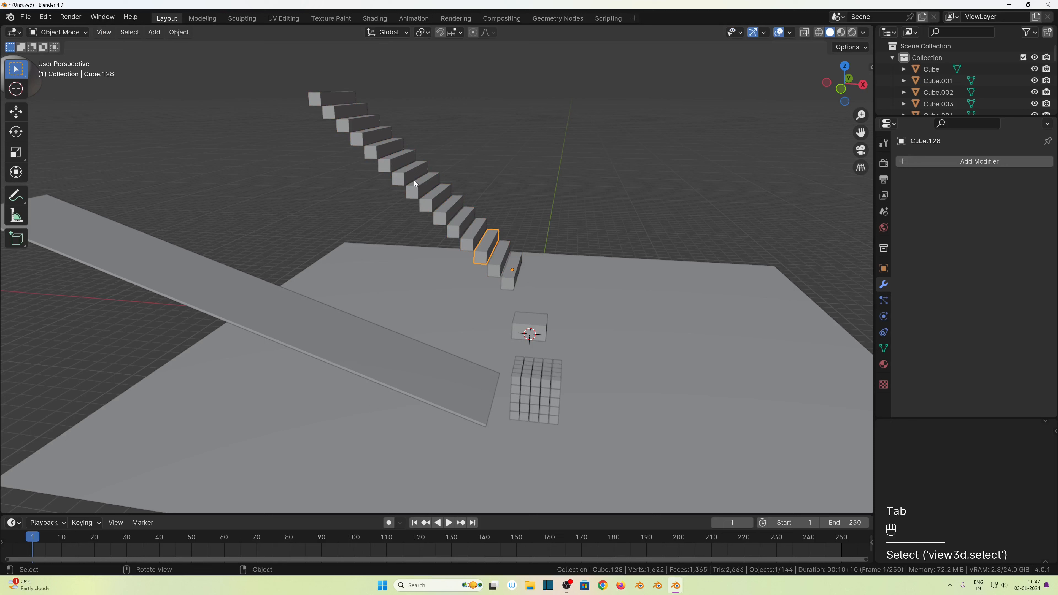
left_click(380, 141)
Step: Select all the staircase steps without the plank and set each one's origin to its geometry
middle_click_drag(527, 251, 527, 226)
left_click_drag(223, 36, 583, 283)
scroll(583, 282, "down", 2)
middle_click_drag(583, 283, 551, 305)
left_click_drag(104, 149, 189, 245, "ctrl")
scroll(509, 245, "up", 3)
right_click(373, 91)
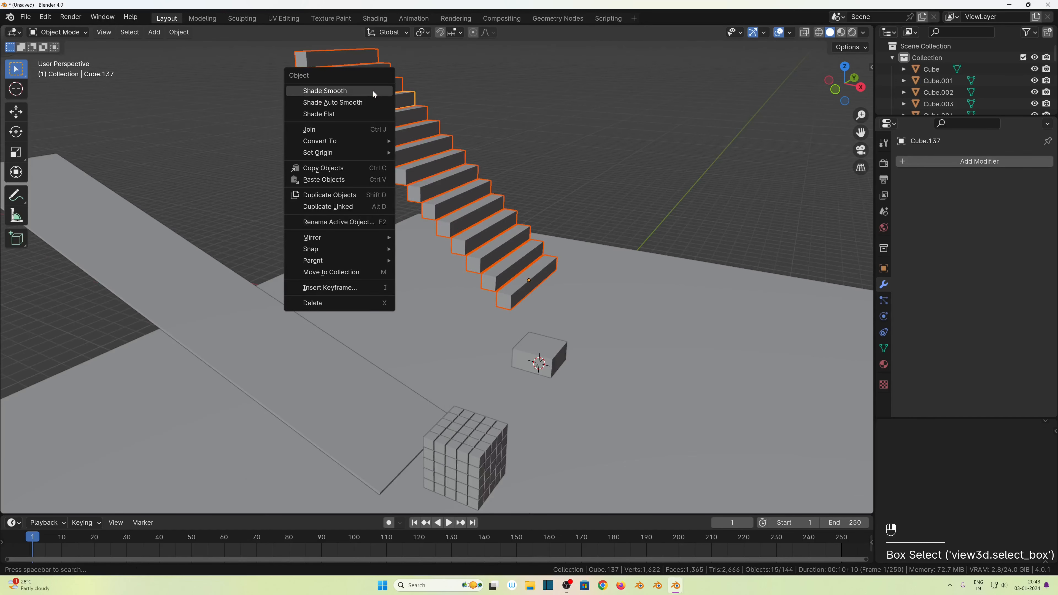
mouse_move(351, 151)
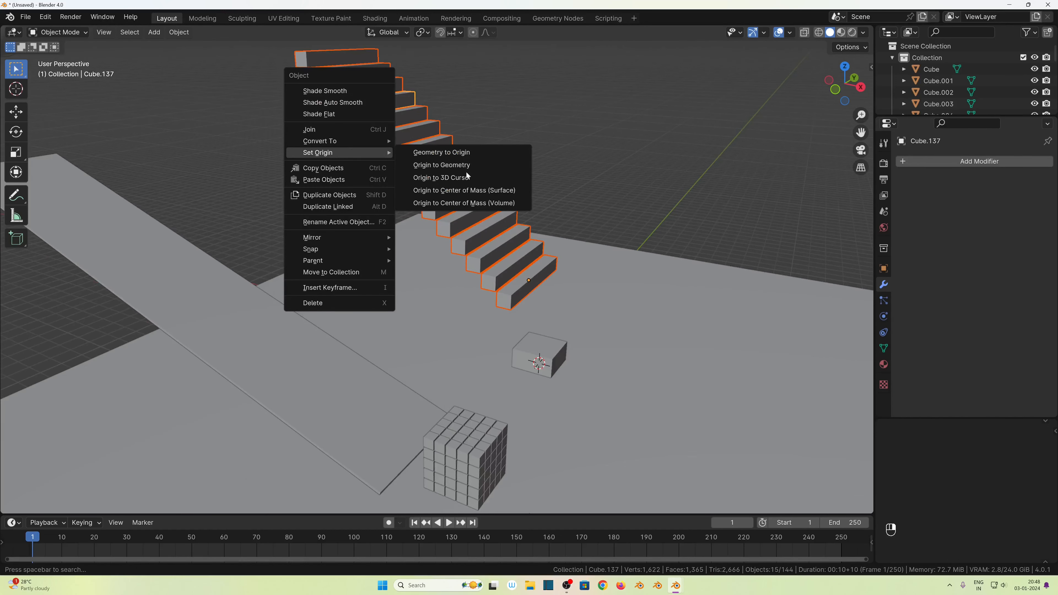
left_click(476, 165)
middle_click_drag(475, 166, 407, 203)
middle_click_drag(487, 194, 585, 199)
scroll(598, 214, "down", 1)
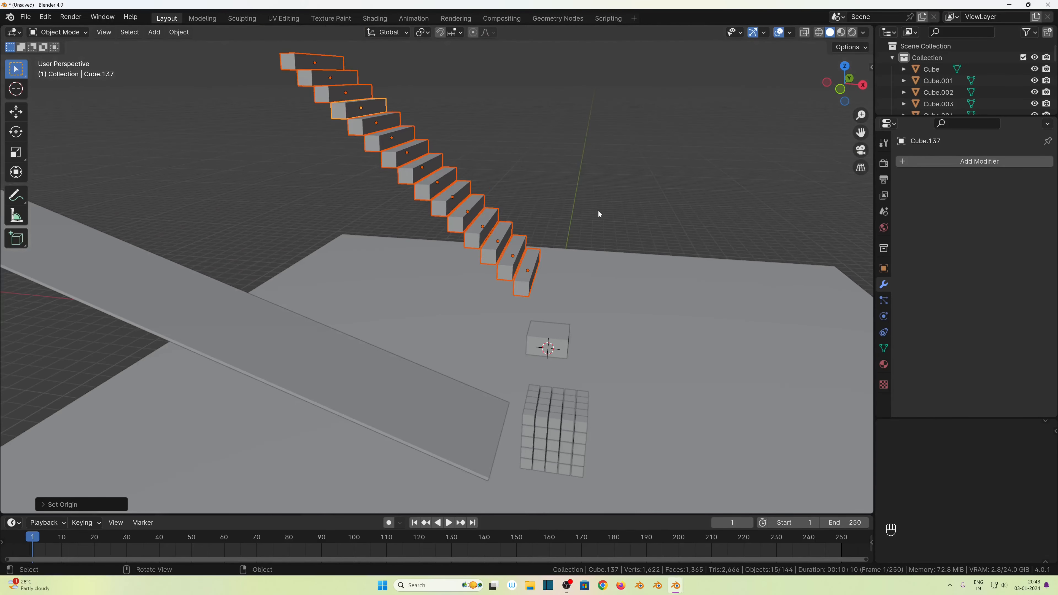
Step: Make the lowest stair step the active object and give it a rigid body of type Passive
middle_click_drag(447, 188, 517, 289)
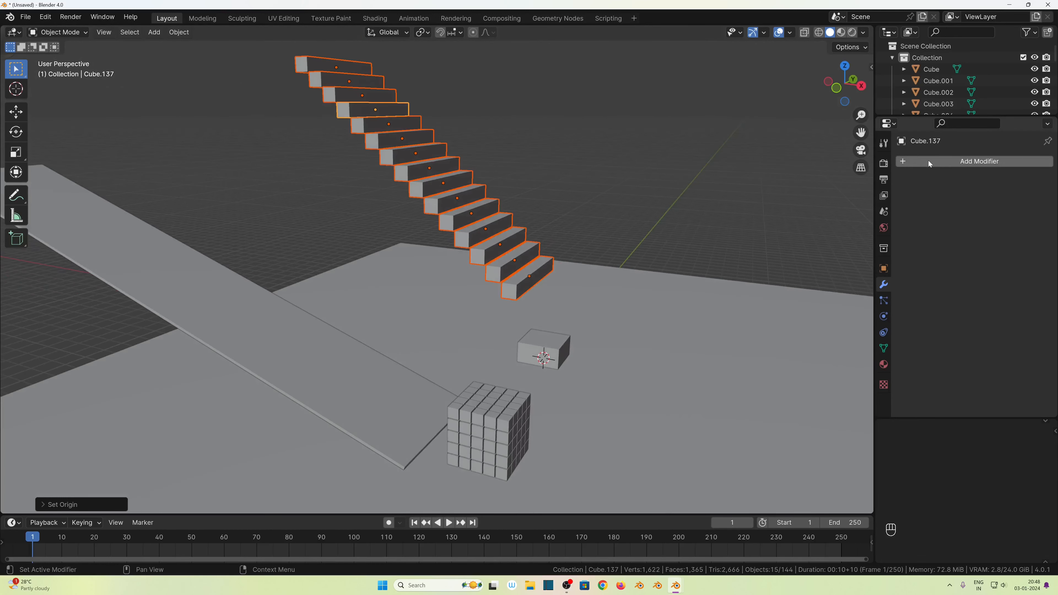
left_click(519, 290, "shift")
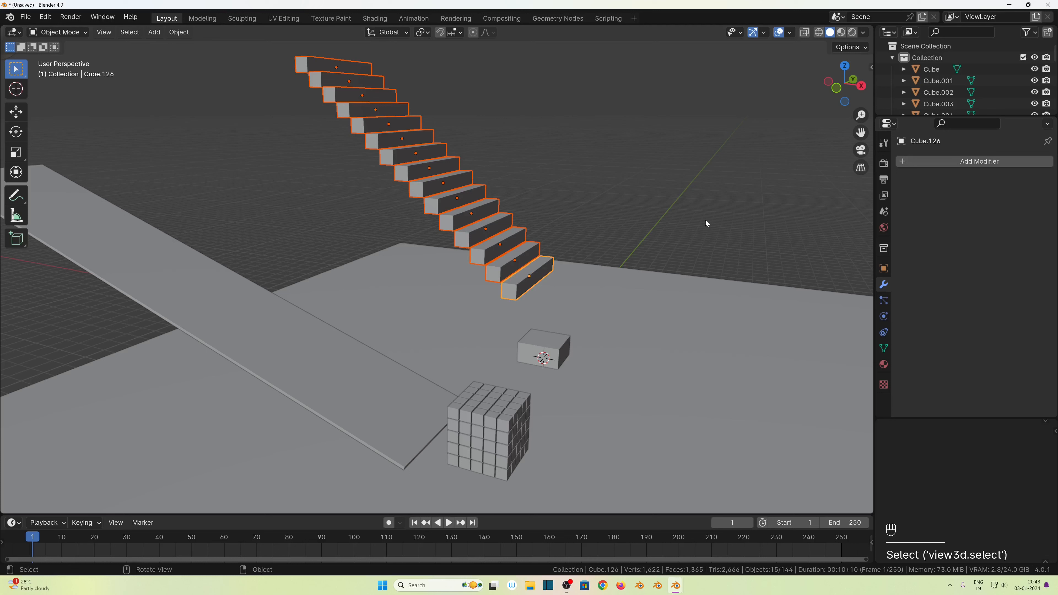
left_click(884, 316)
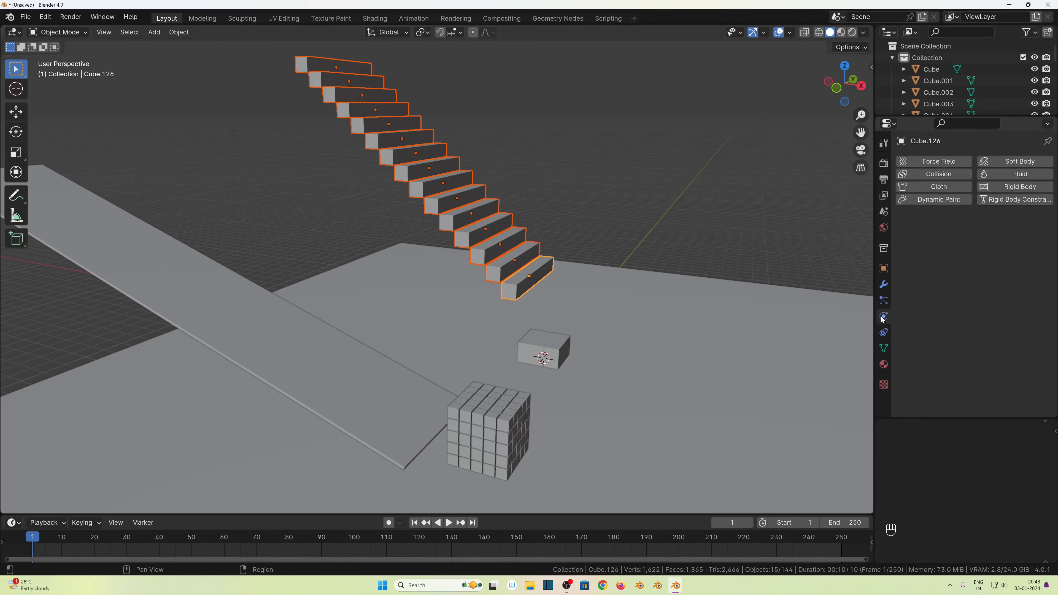
left_click(1001, 188)
left_click(995, 235)
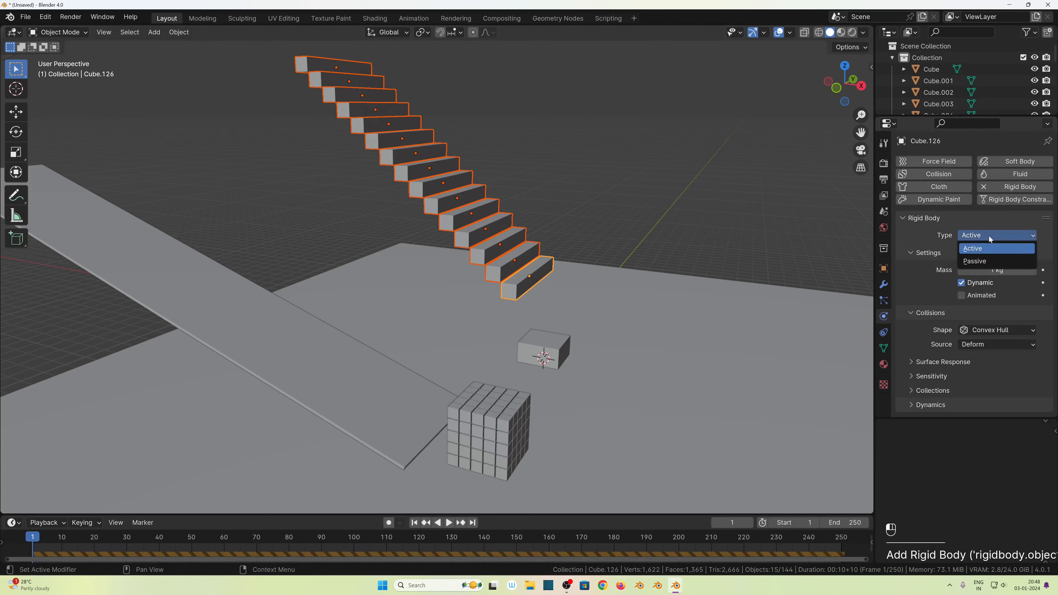
left_click(981, 262)
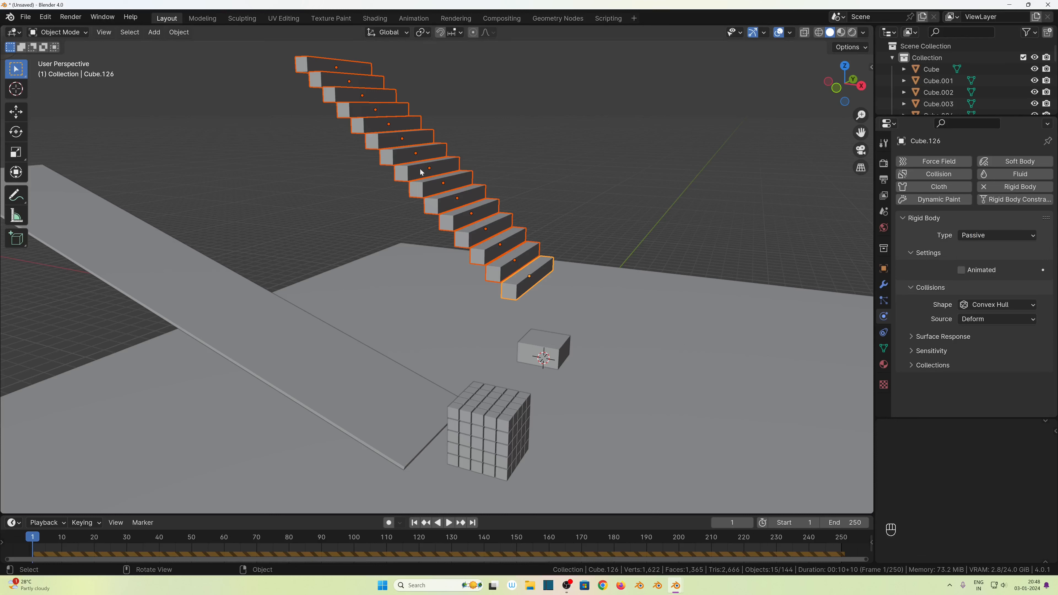
Step: Copy the rigid body settings from the lowest step to all other stair steps and briefly play the simulation
left_click(178, 35)
mouse_move(232, 336)
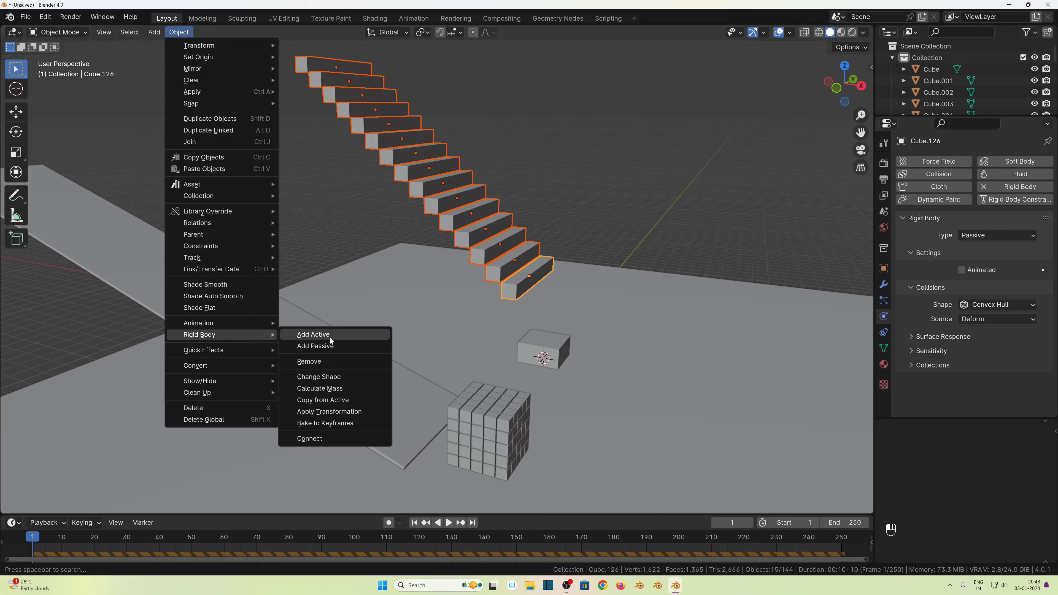
left_click(358, 400)
left_click(404, 155)
left_click(362, 95)
left_click(333, 65)
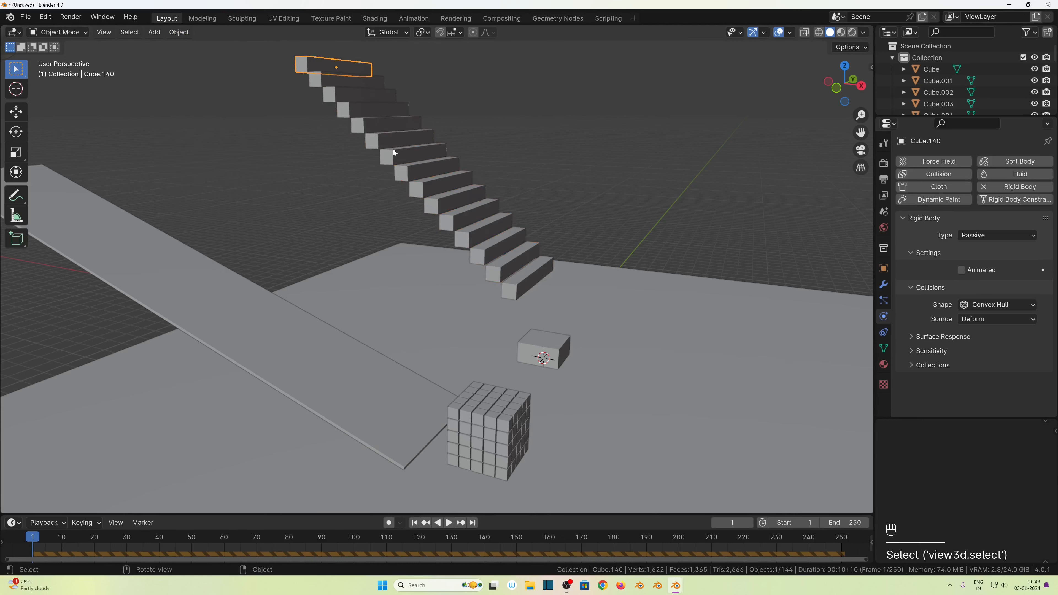
left_click(396, 153)
left_click(466, 218)
left_click(468, 216)
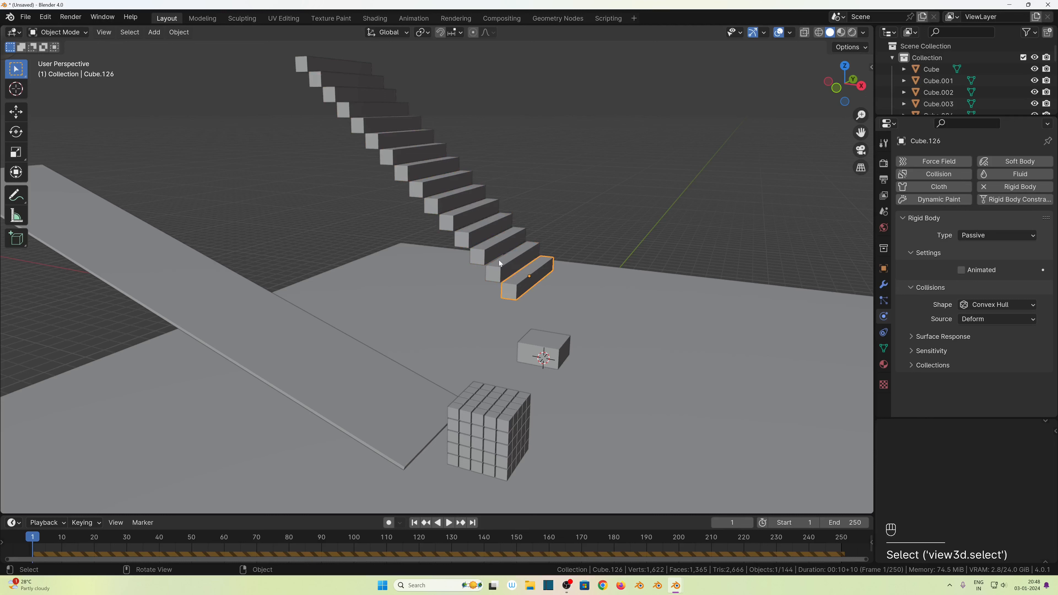
key("space")
key("space")
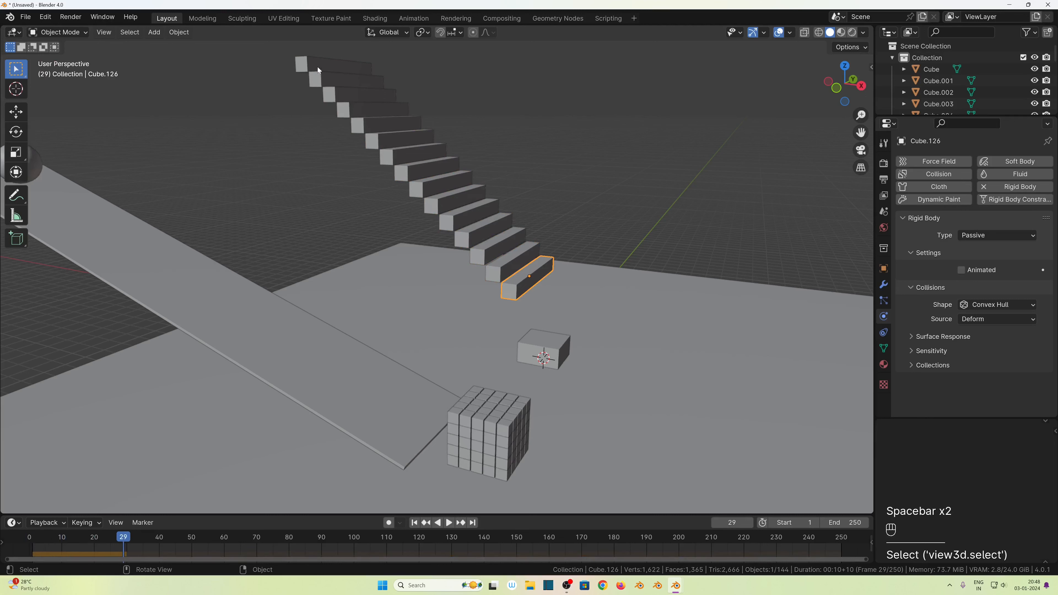
Step: Move the loose cube in top view over the staircase's upper end and raise it along Z above the highest step
left_click(543, 358)
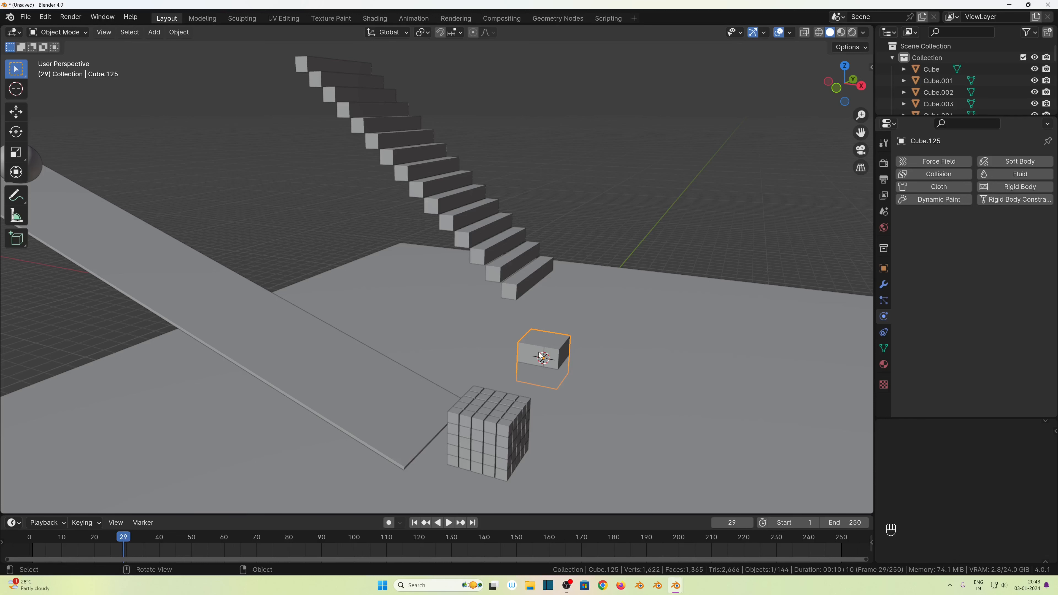
key("KP_7")
key("g")
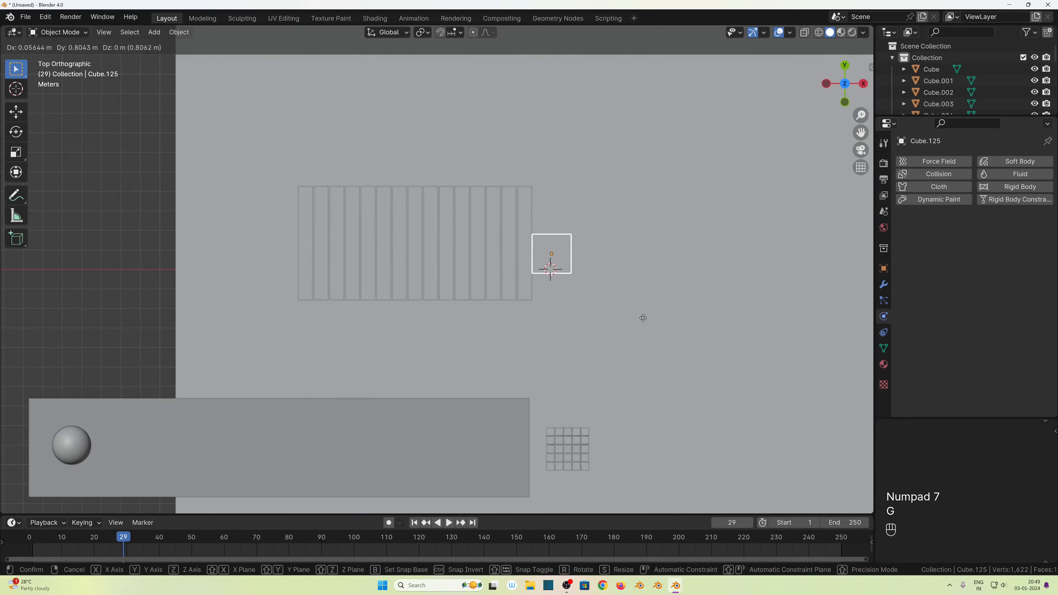
left_click(409, 312)
middle_click_drag(409, 313, 398, 253)
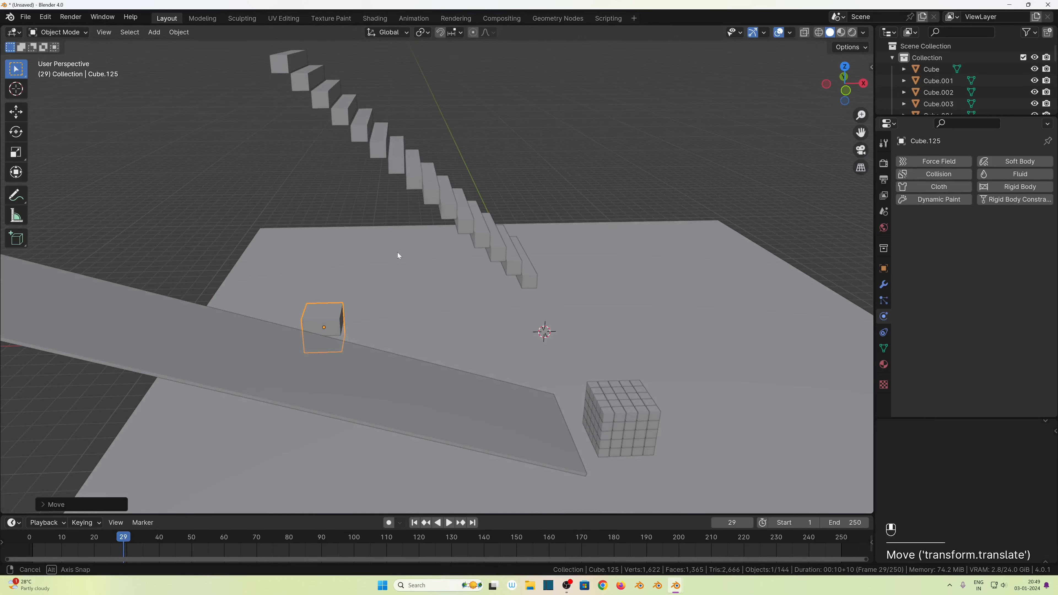
key("g")
key("z")
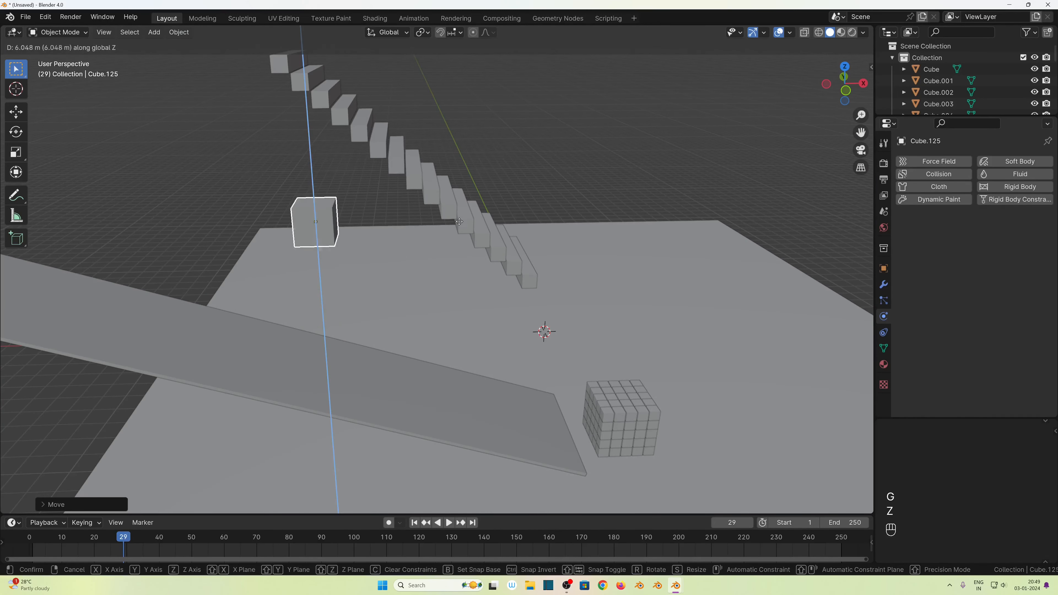
left_click(474, 194)
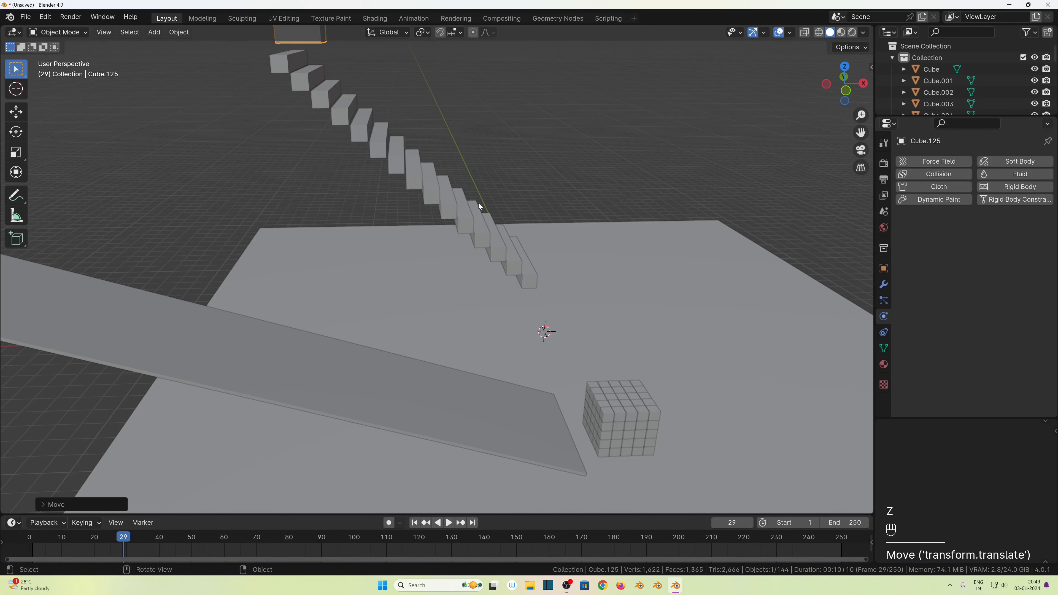
Step: Select only the staircase steps in front view and lower them about 3 m along Z towards the ground plane
key("KP_1")
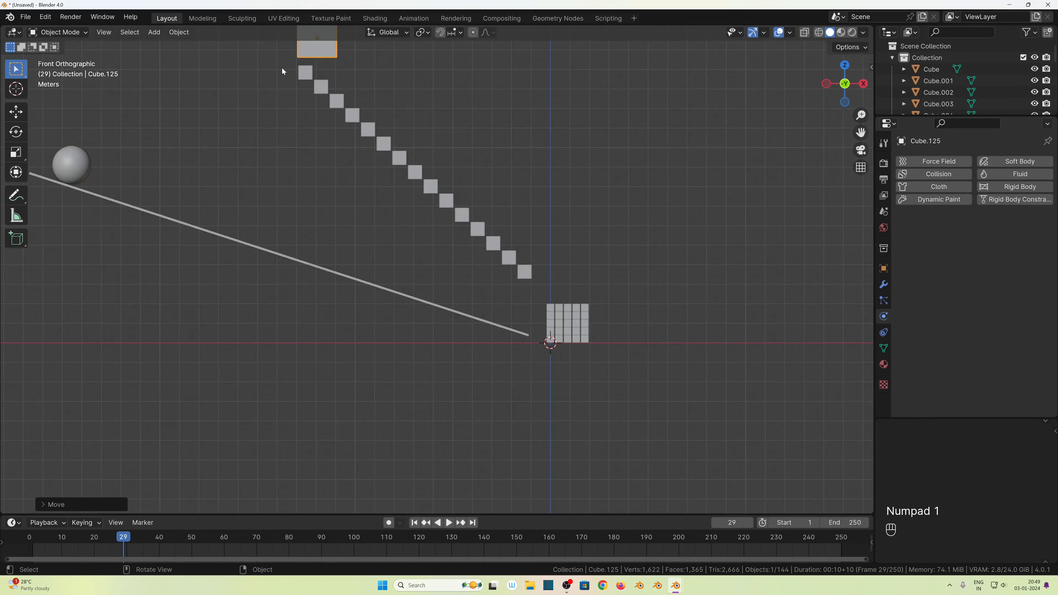
left_click_drag(282, 67, 624, 282)
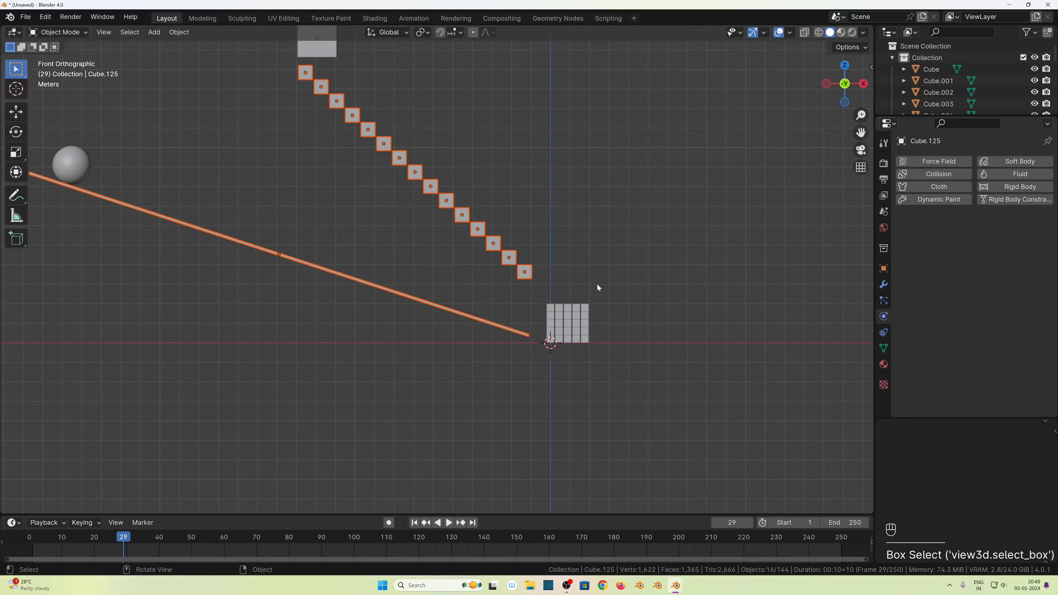
left_click_drag(240, 208, 341, 316, "ctrl")
key("g")
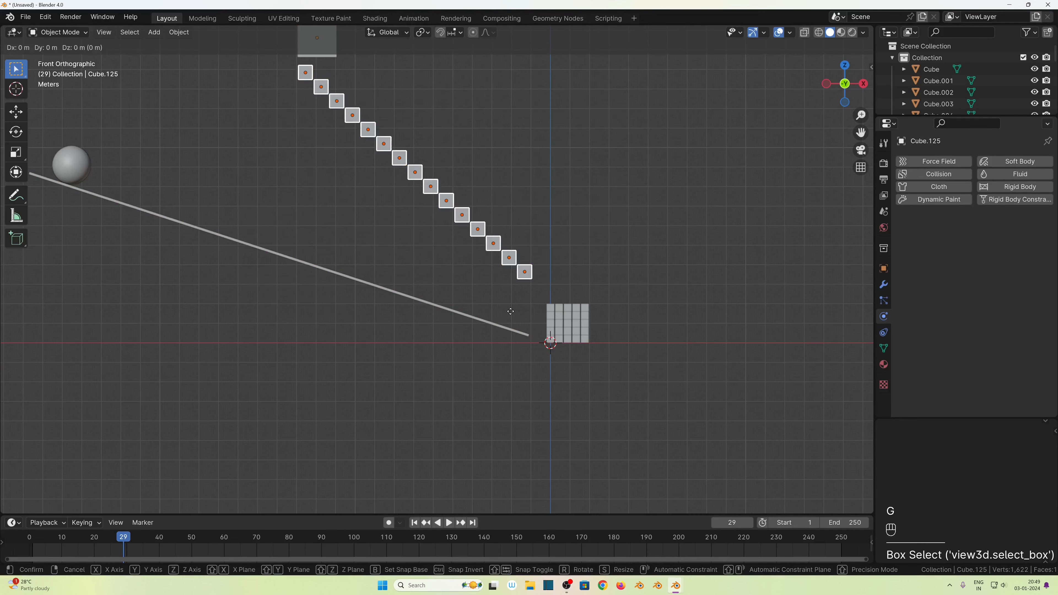
key("z")
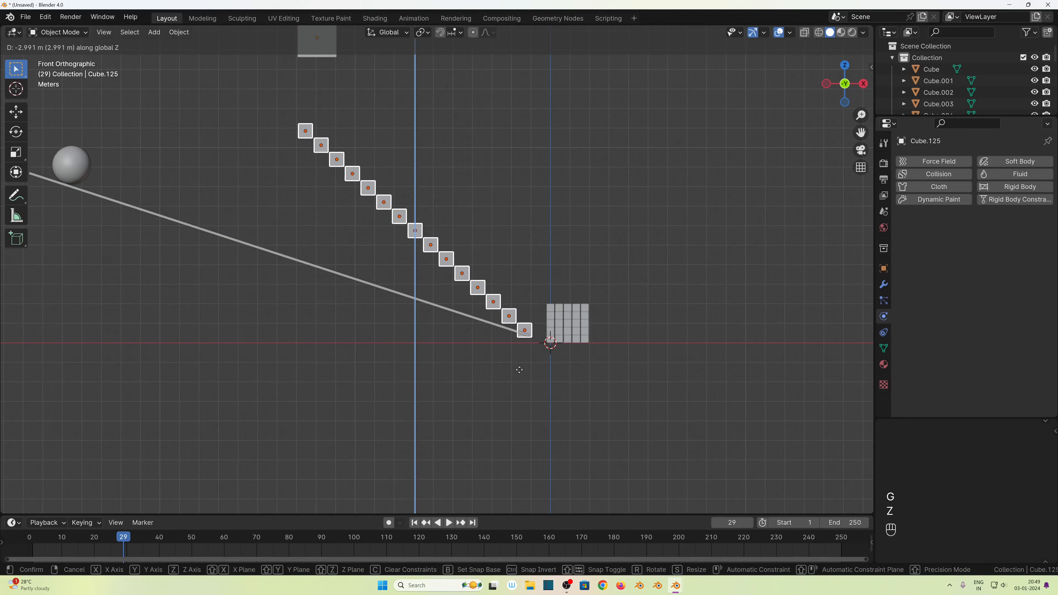
left_click(520, 370)
Step: Lower the loose cube along Z to a short distance above the top stair step
scroll(525, 366, "up", 4)
middle_click_drag(651, 436, 694, 383)
middle_click_drag(485, 396, 384, 290)
left_click(344, 103)
key("g")
key("z")
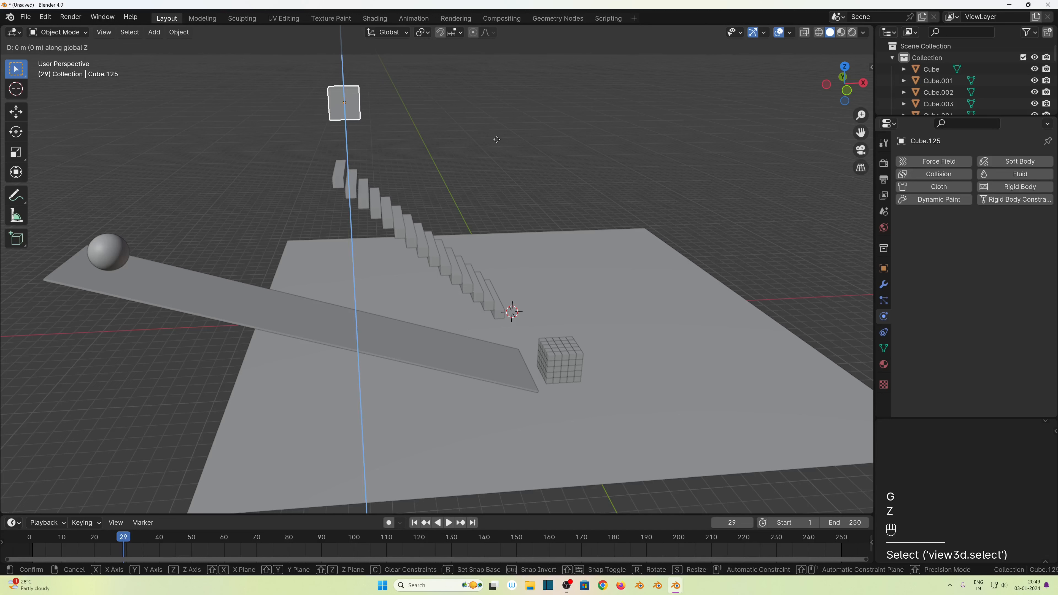
left_click(506, 163)
middle_click_drag(506, 163, 513, 157)
Step: Add an active rigid body to the cube above the staircase
left_click(338, 136)
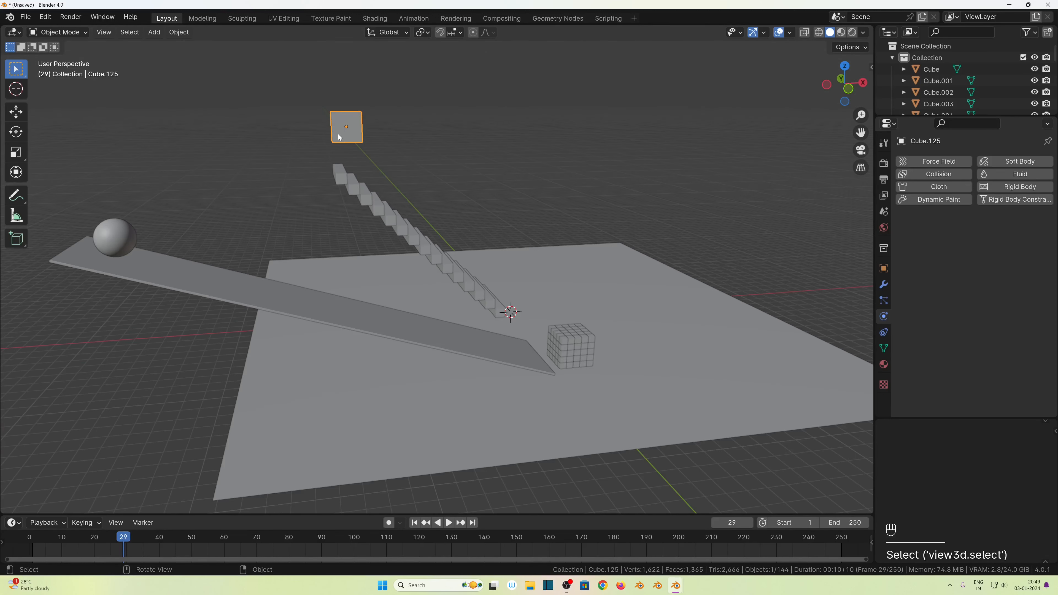
left_click(177, 33)
mouse_move(219, 334)
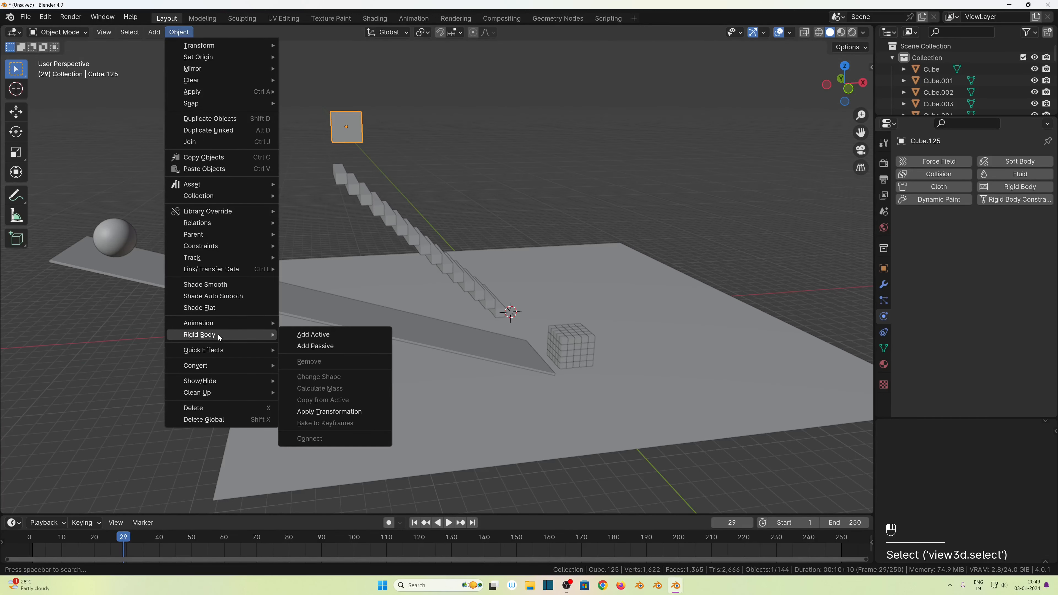
left_click(341, 333)
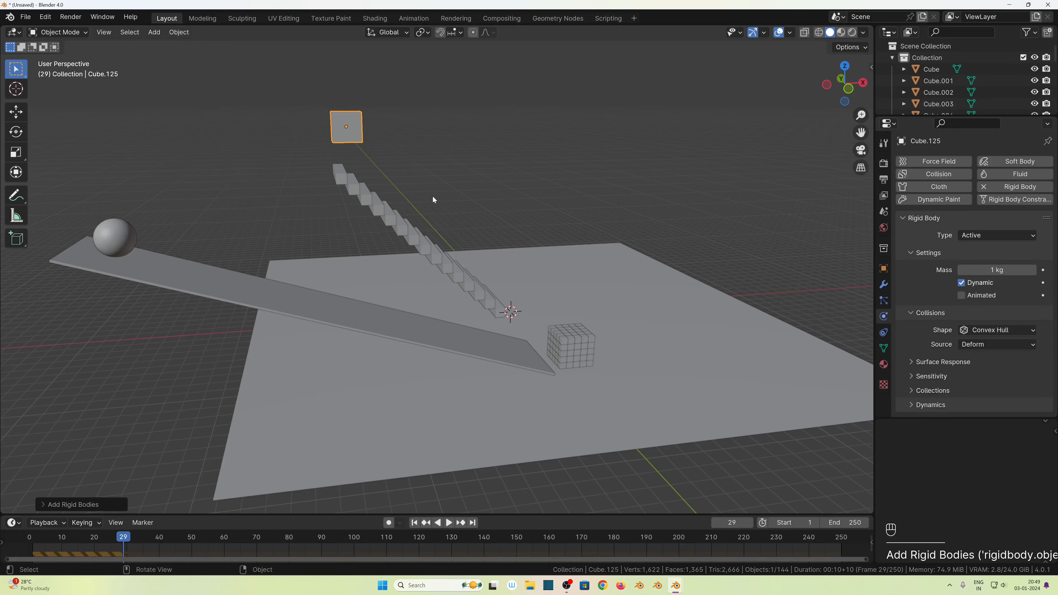
Step: Play the simulation to check how the cube falls onto the stairs, and return to frame 1
key("space")
key("space")
middle_click_drag(454, 240, 387, 234)
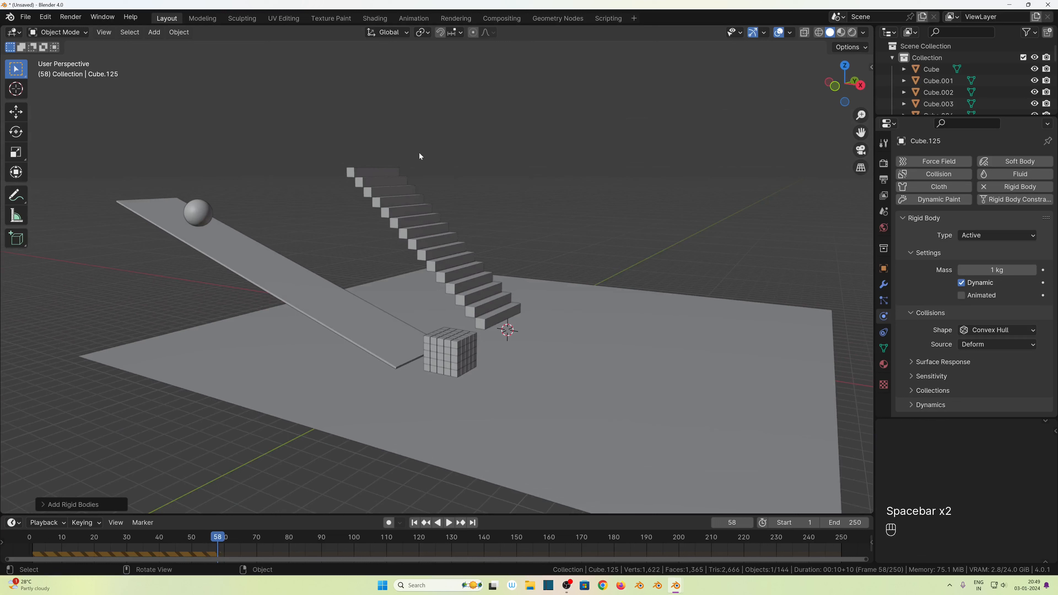
left_click(364, 174)
left_click(414, 522)
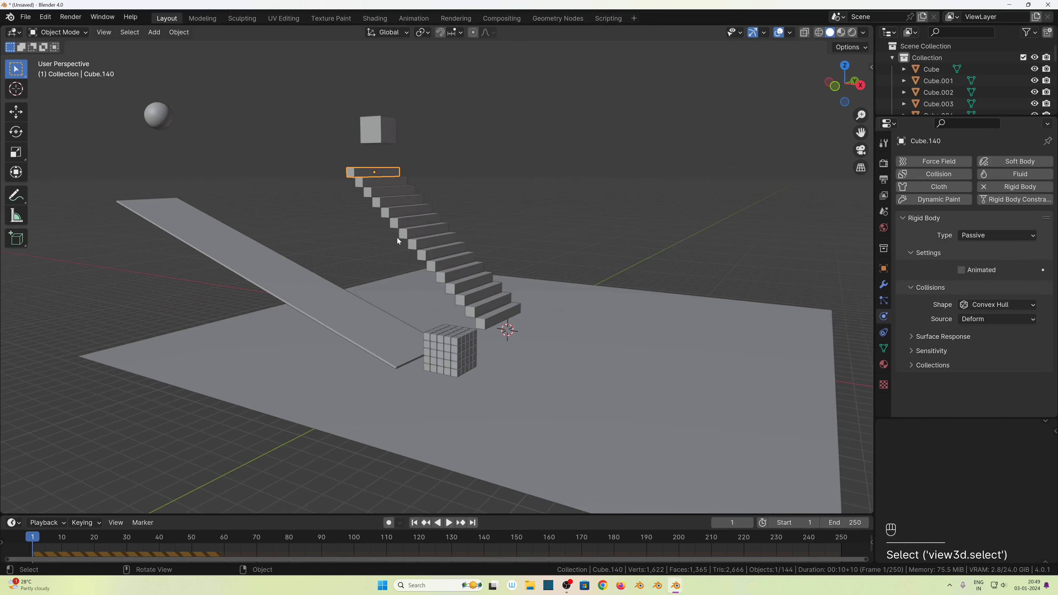
Step: Apply the object transform of the cube above the staircase
left_click(371, 126)
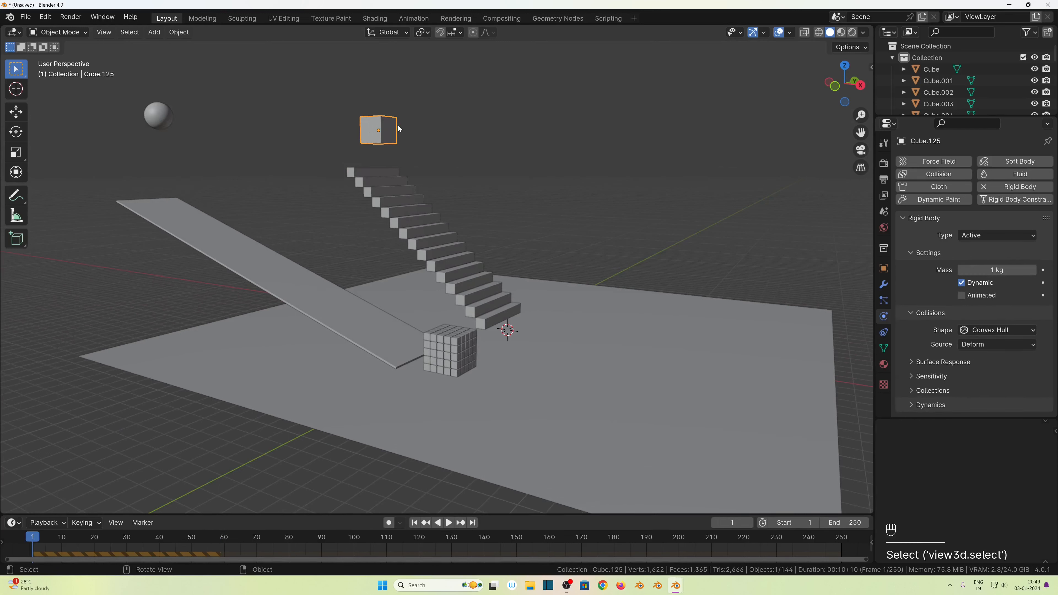
key("ctrl+a")
left_click(399, 129)
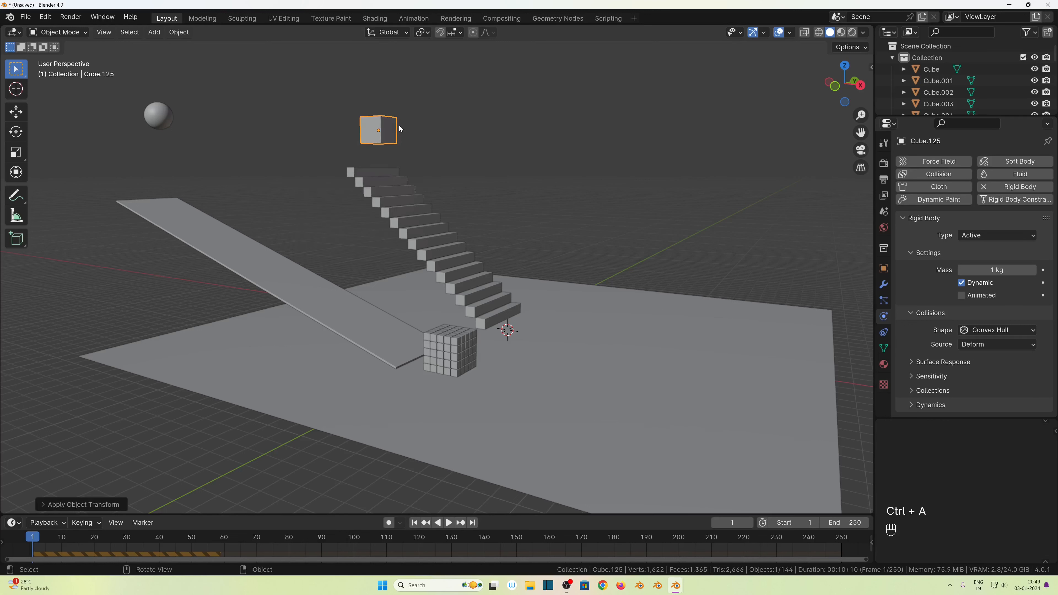
Step: Play the simulation twice to check the cube's fall down the stairs and the sphere's run into the stacked cubes, returning to frame 1
middle_click_drag(464, 232, 493, 242)
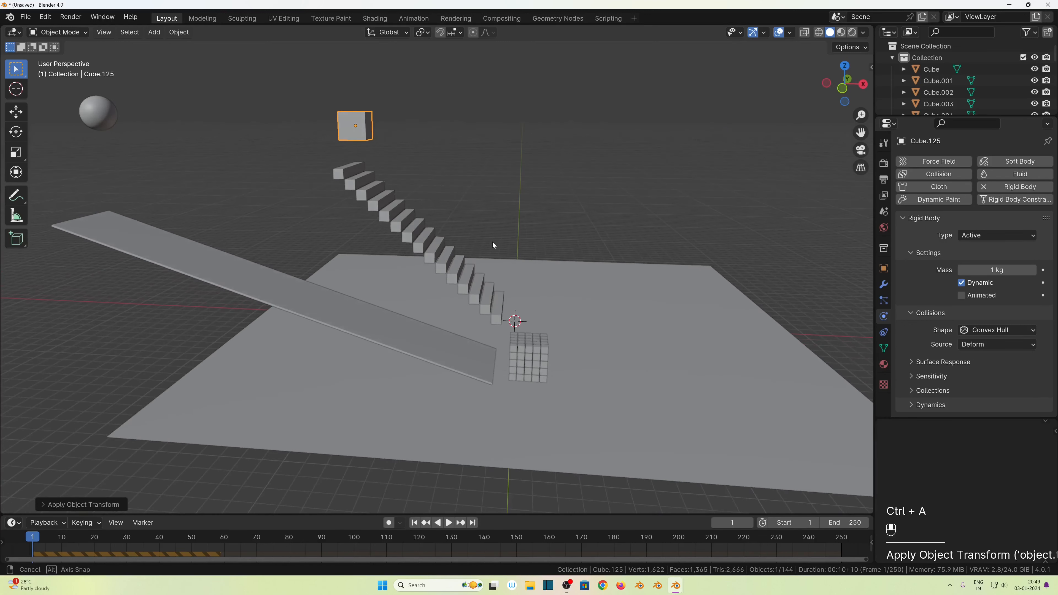
key("space")
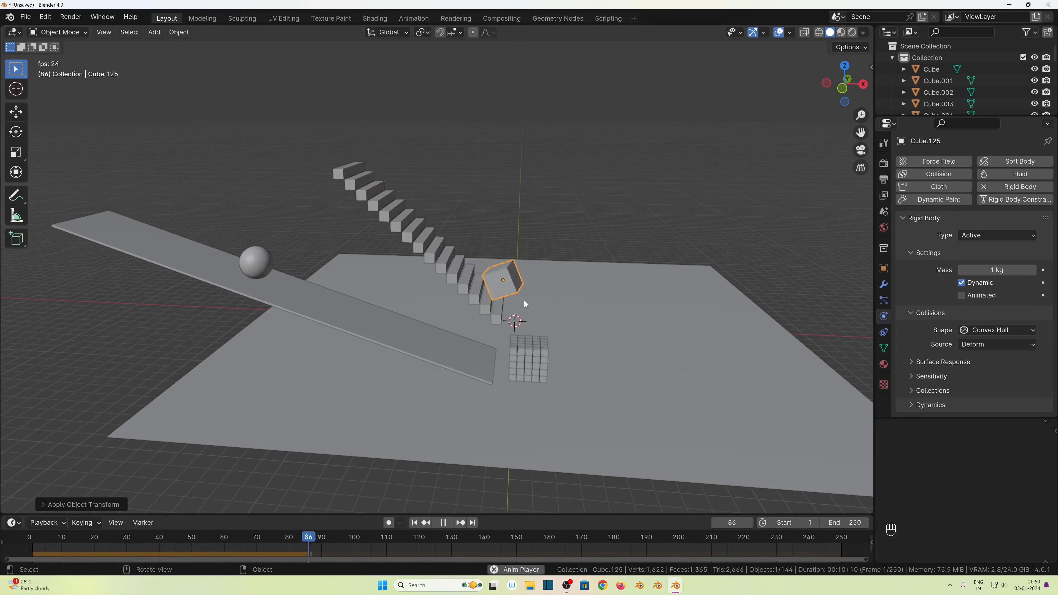
key("space")
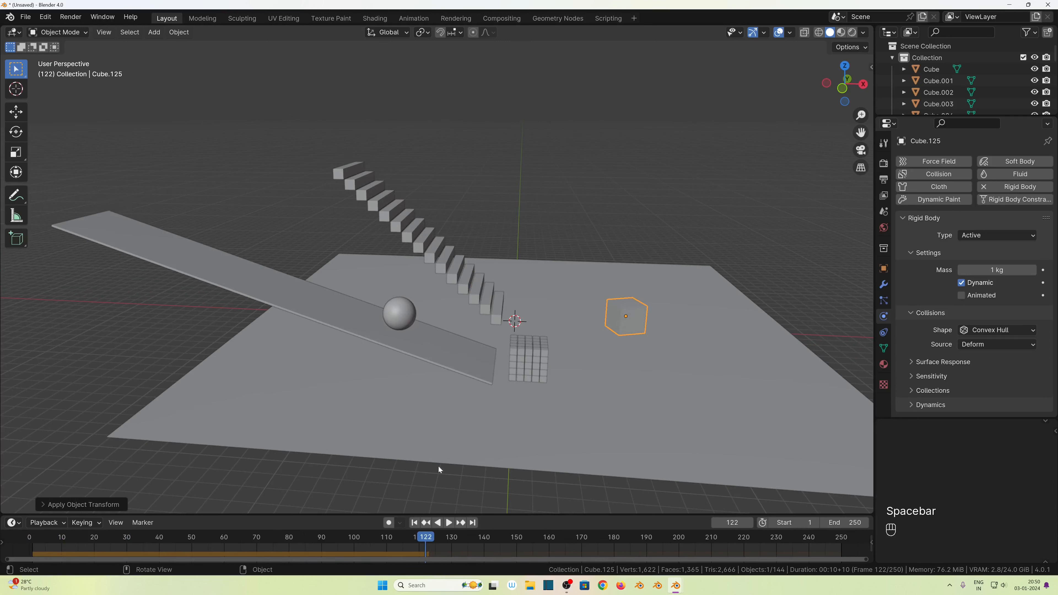
left_click(415, 523)
key("space")
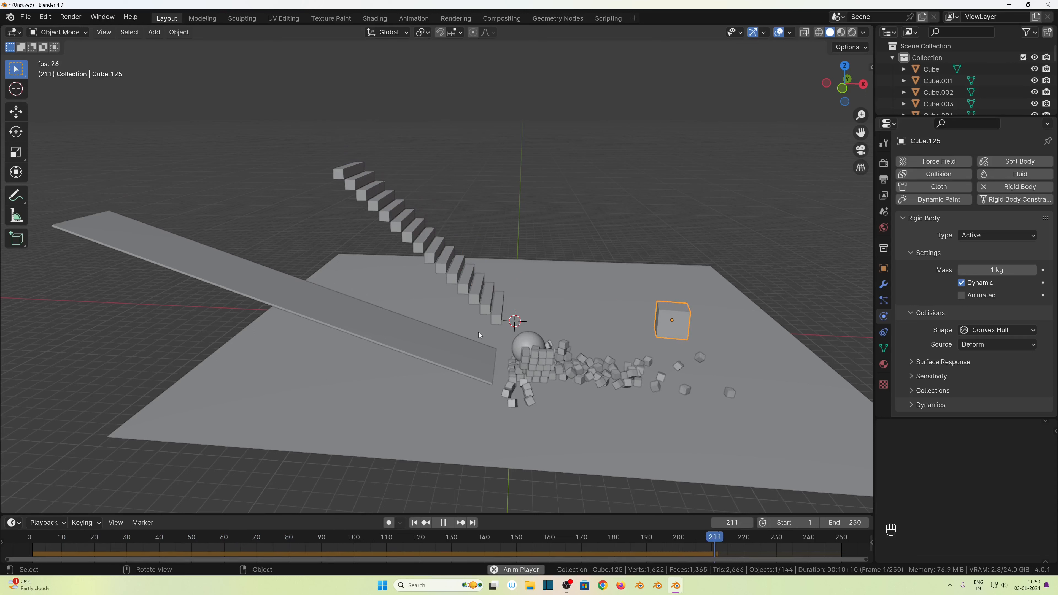
key("space")
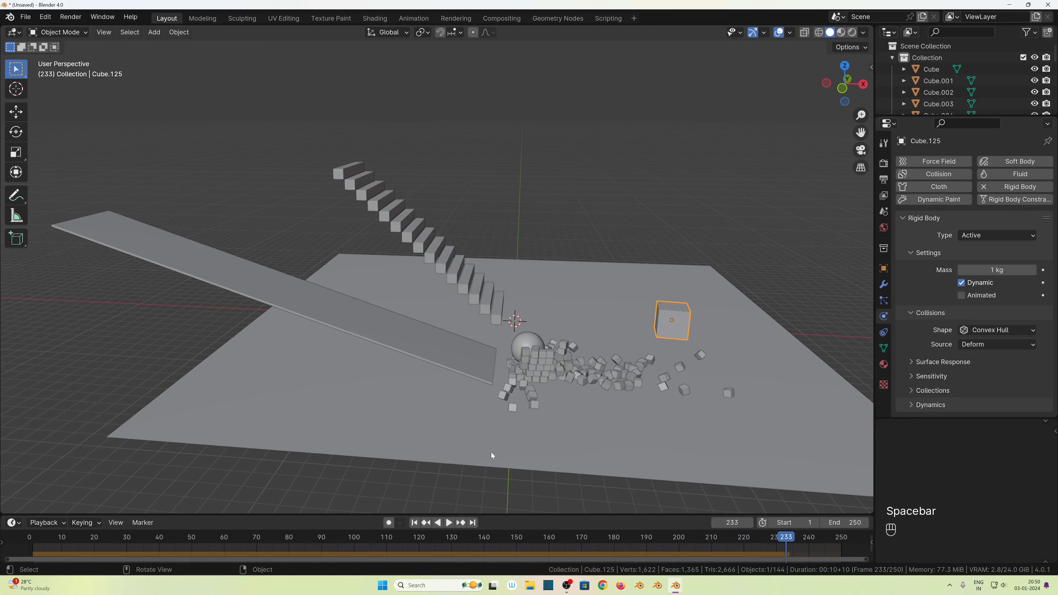
left_click(414, 522)
Step: Replay the full simulation from frame 1 and examine both the staircase fall and the plank collision from several angles
middle_click_drag(604, 434, 469, 454)
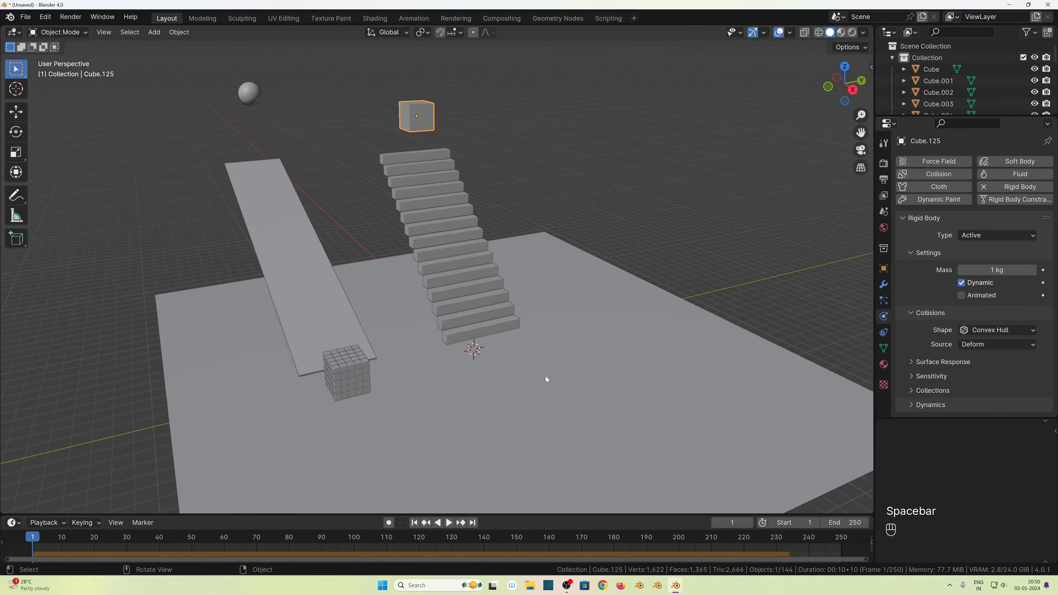
key("space")
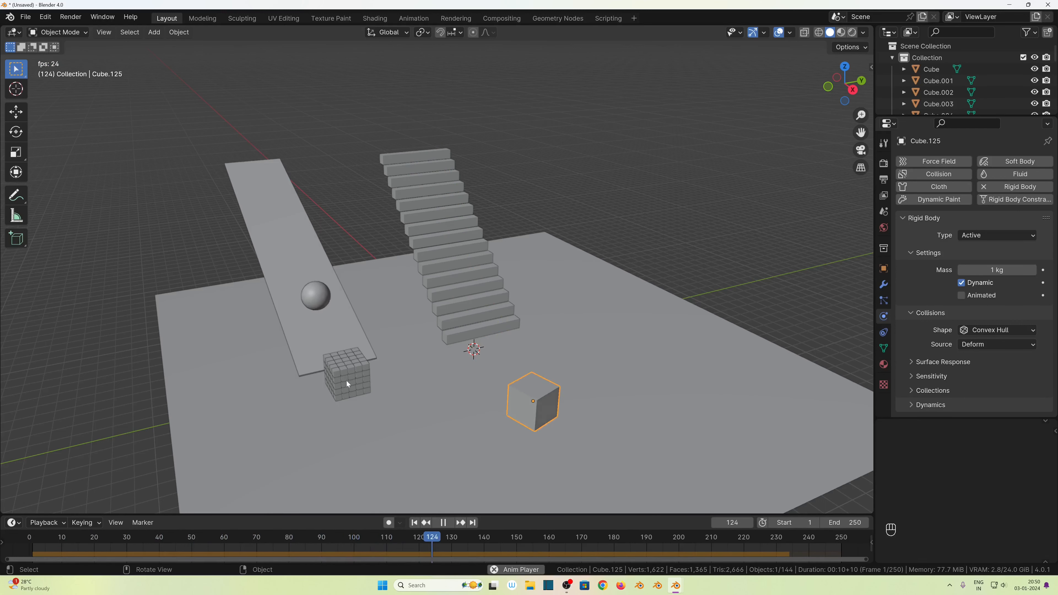
middle_click_drag(346, 381, 471, 389)
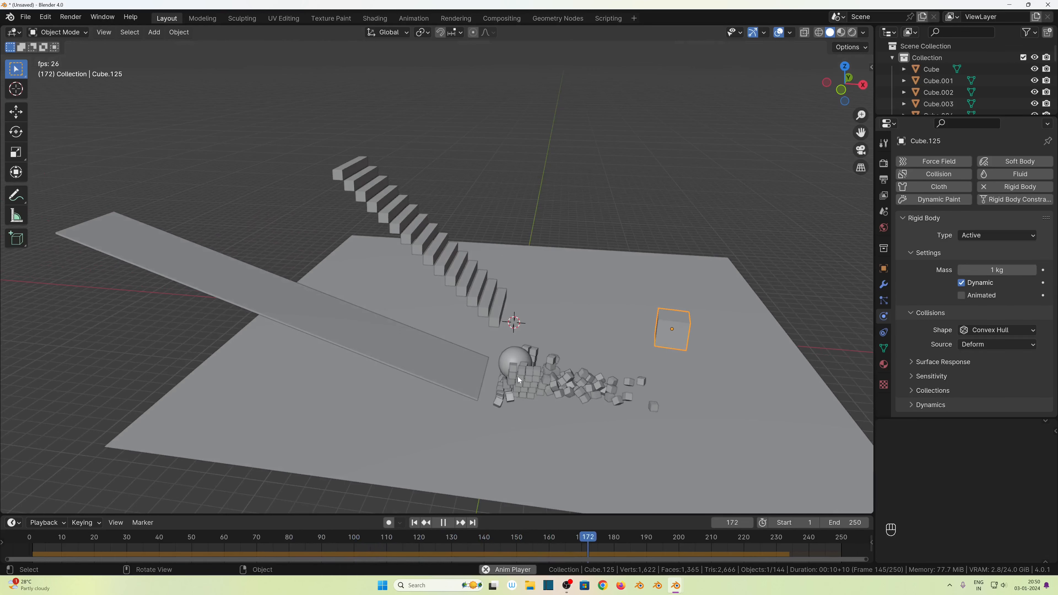
middle_click_drag(555, 392, 498, 374)
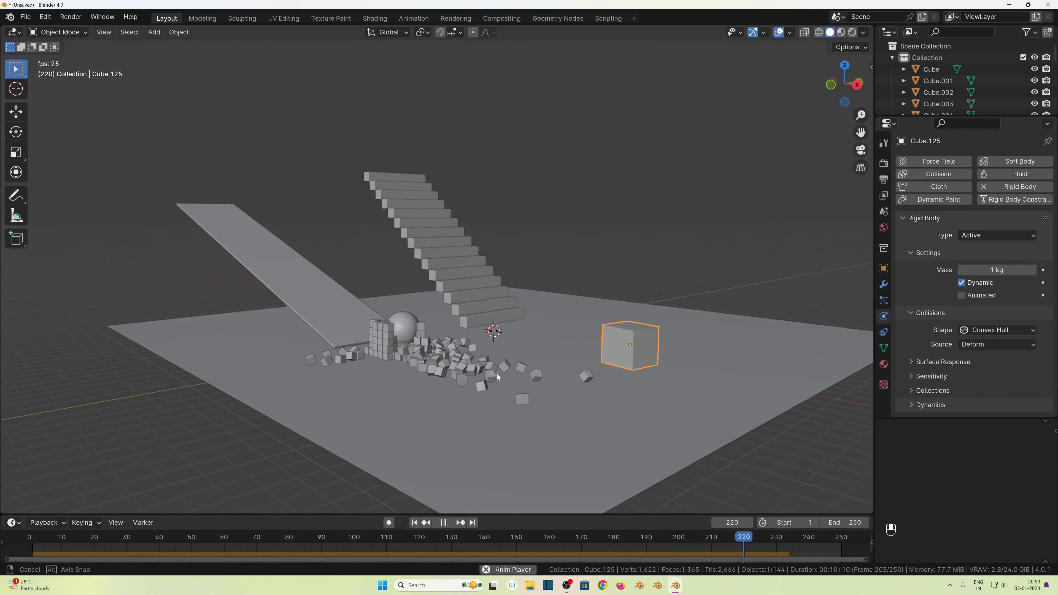